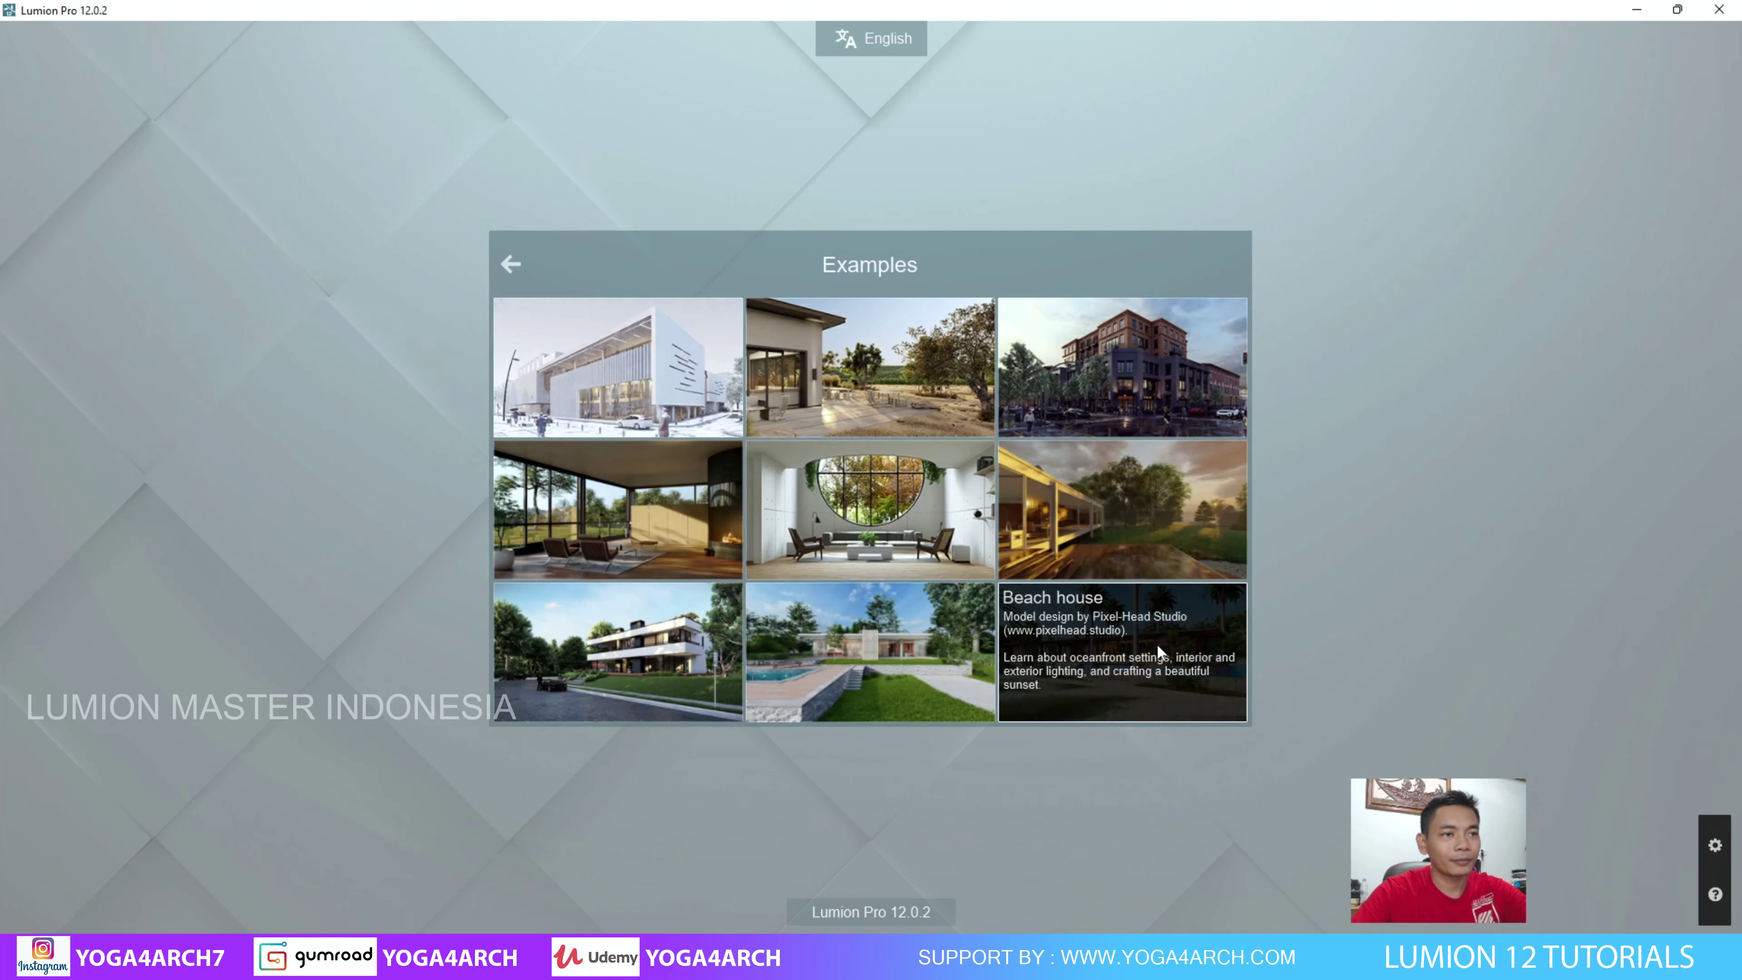
Open the Beach house example, store the view in Beach vacation and delete all its effects.
click(1119, 645)
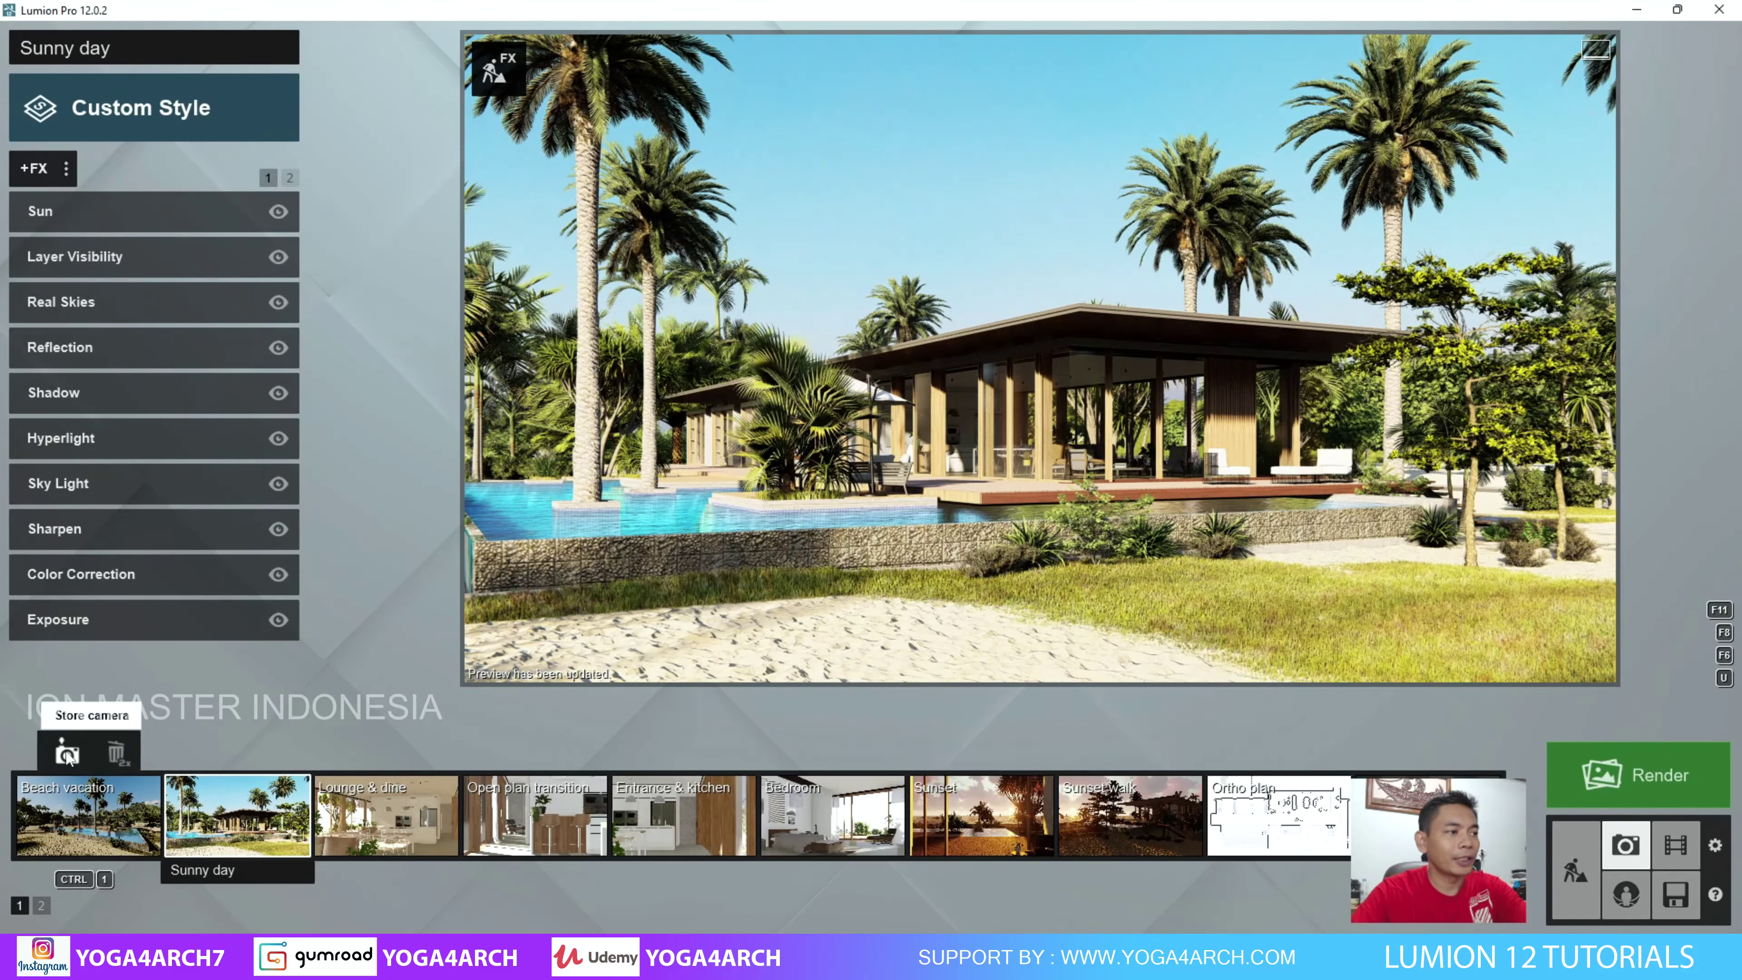
click(66, 756)
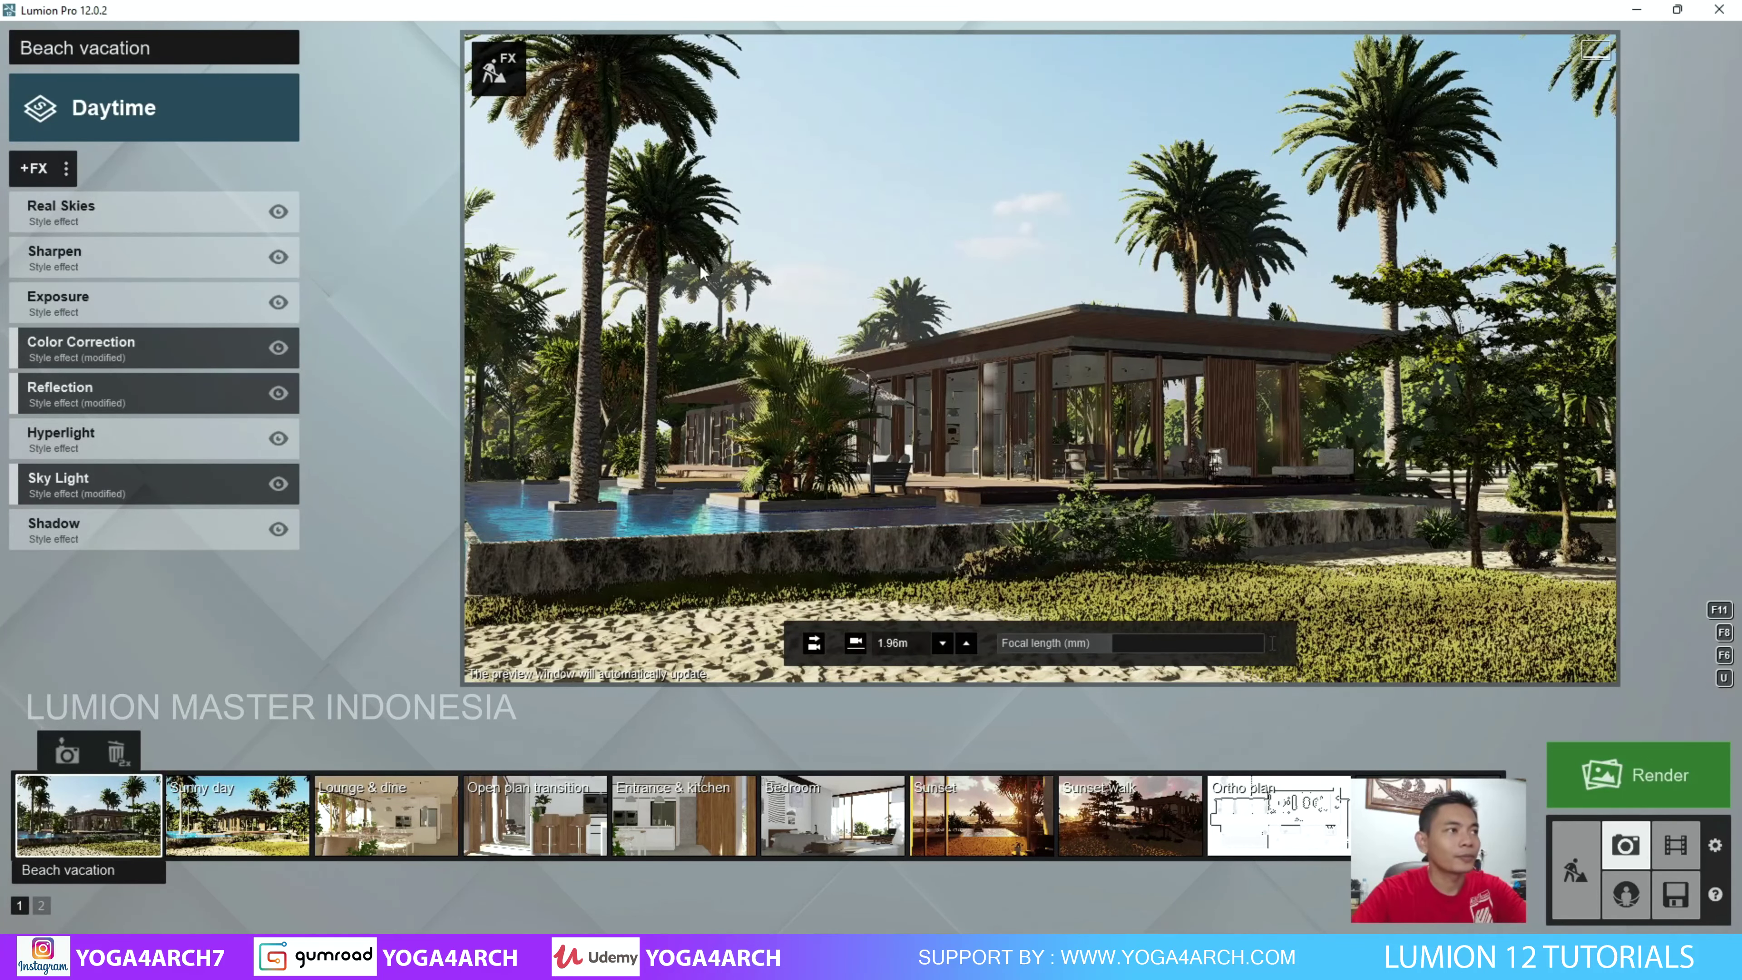
click(67, 169)
click(222, 169)
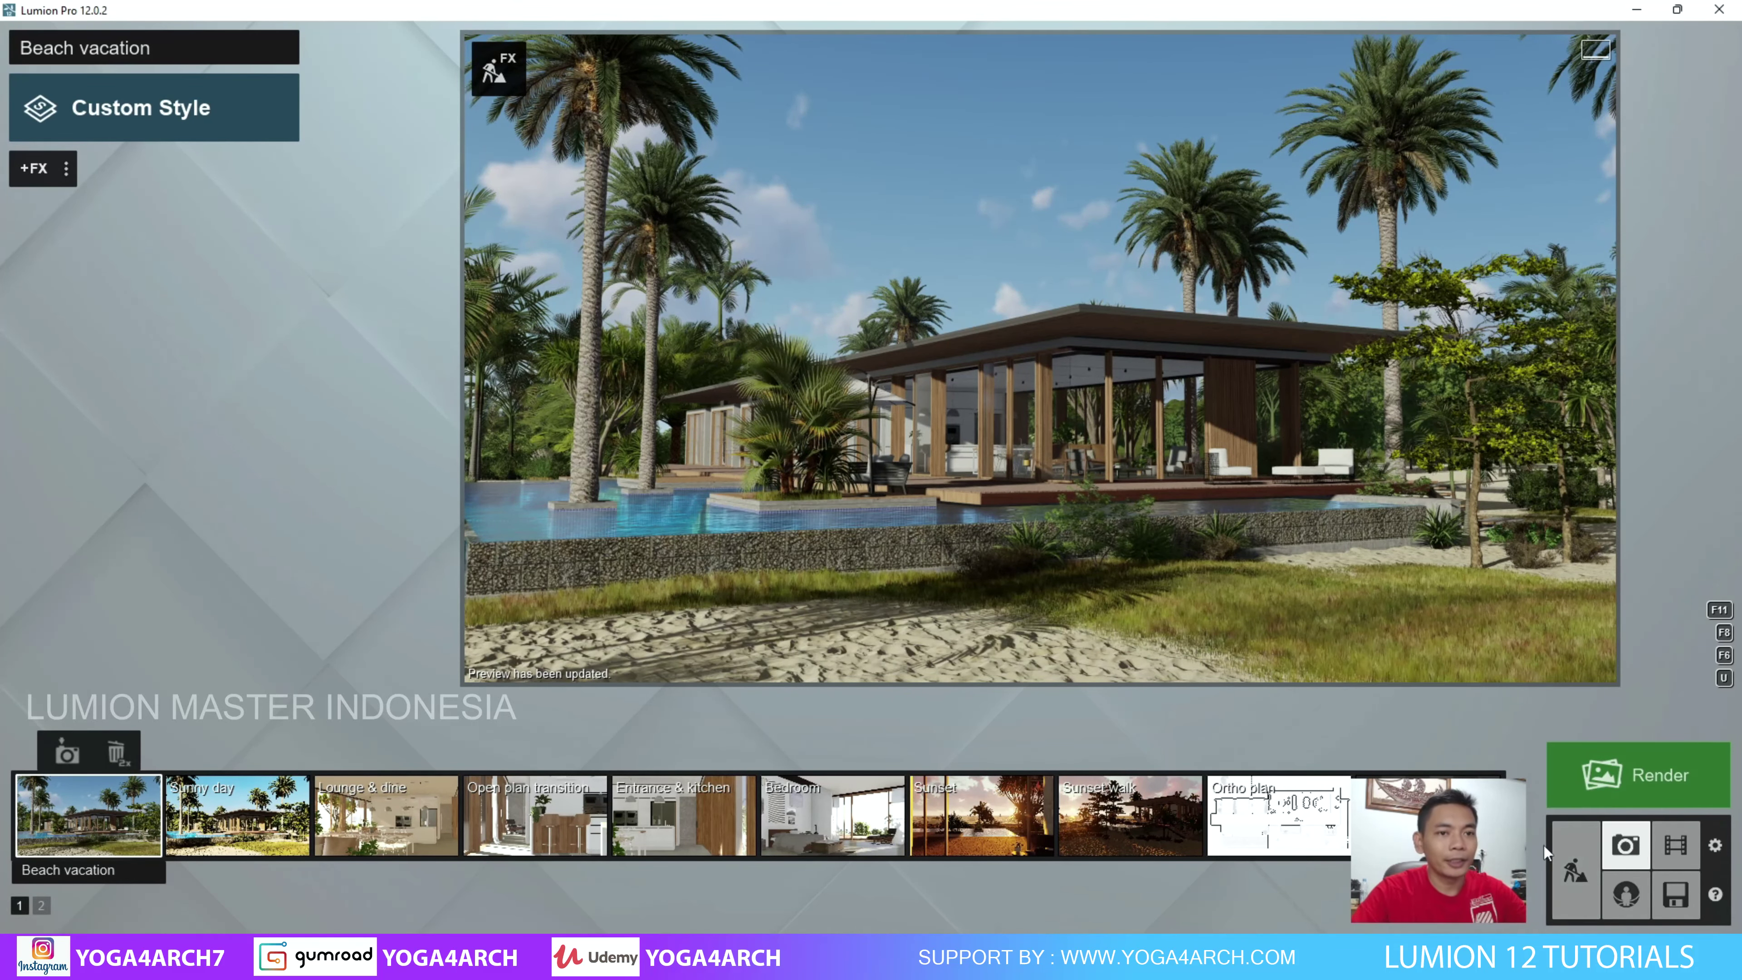
In Build mode, select a CanaryIslandDatePalm 004 and all nine identical palms.
click(1570, 868)
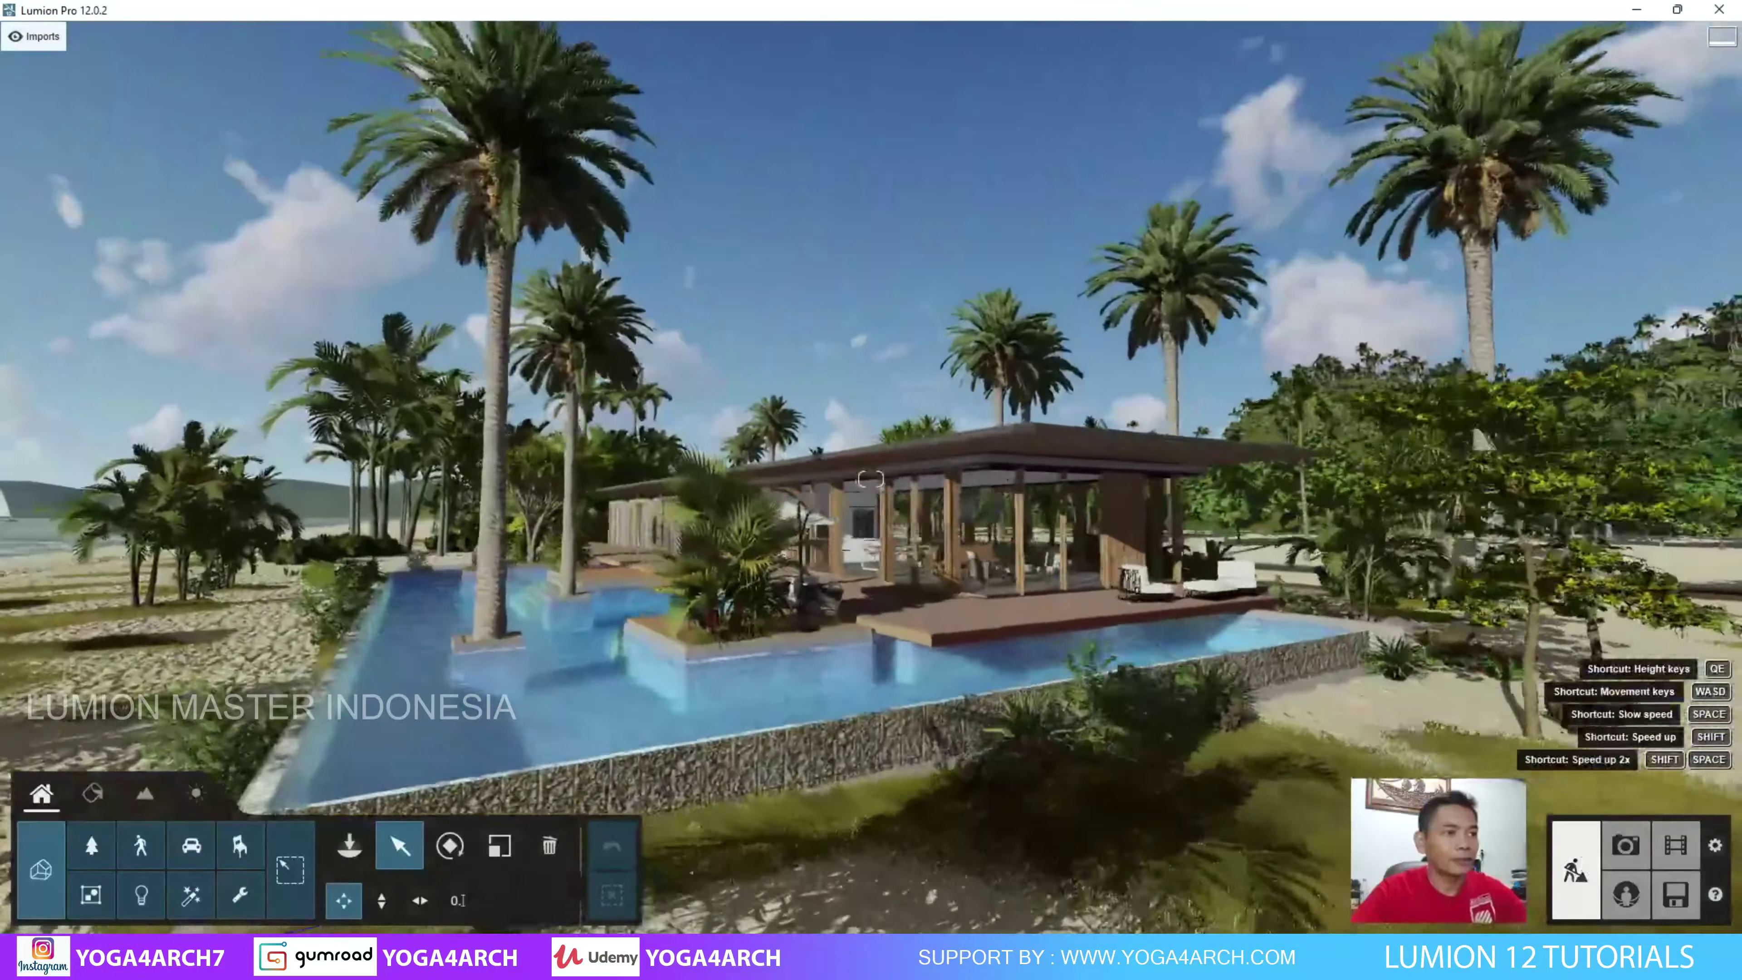
key(q)
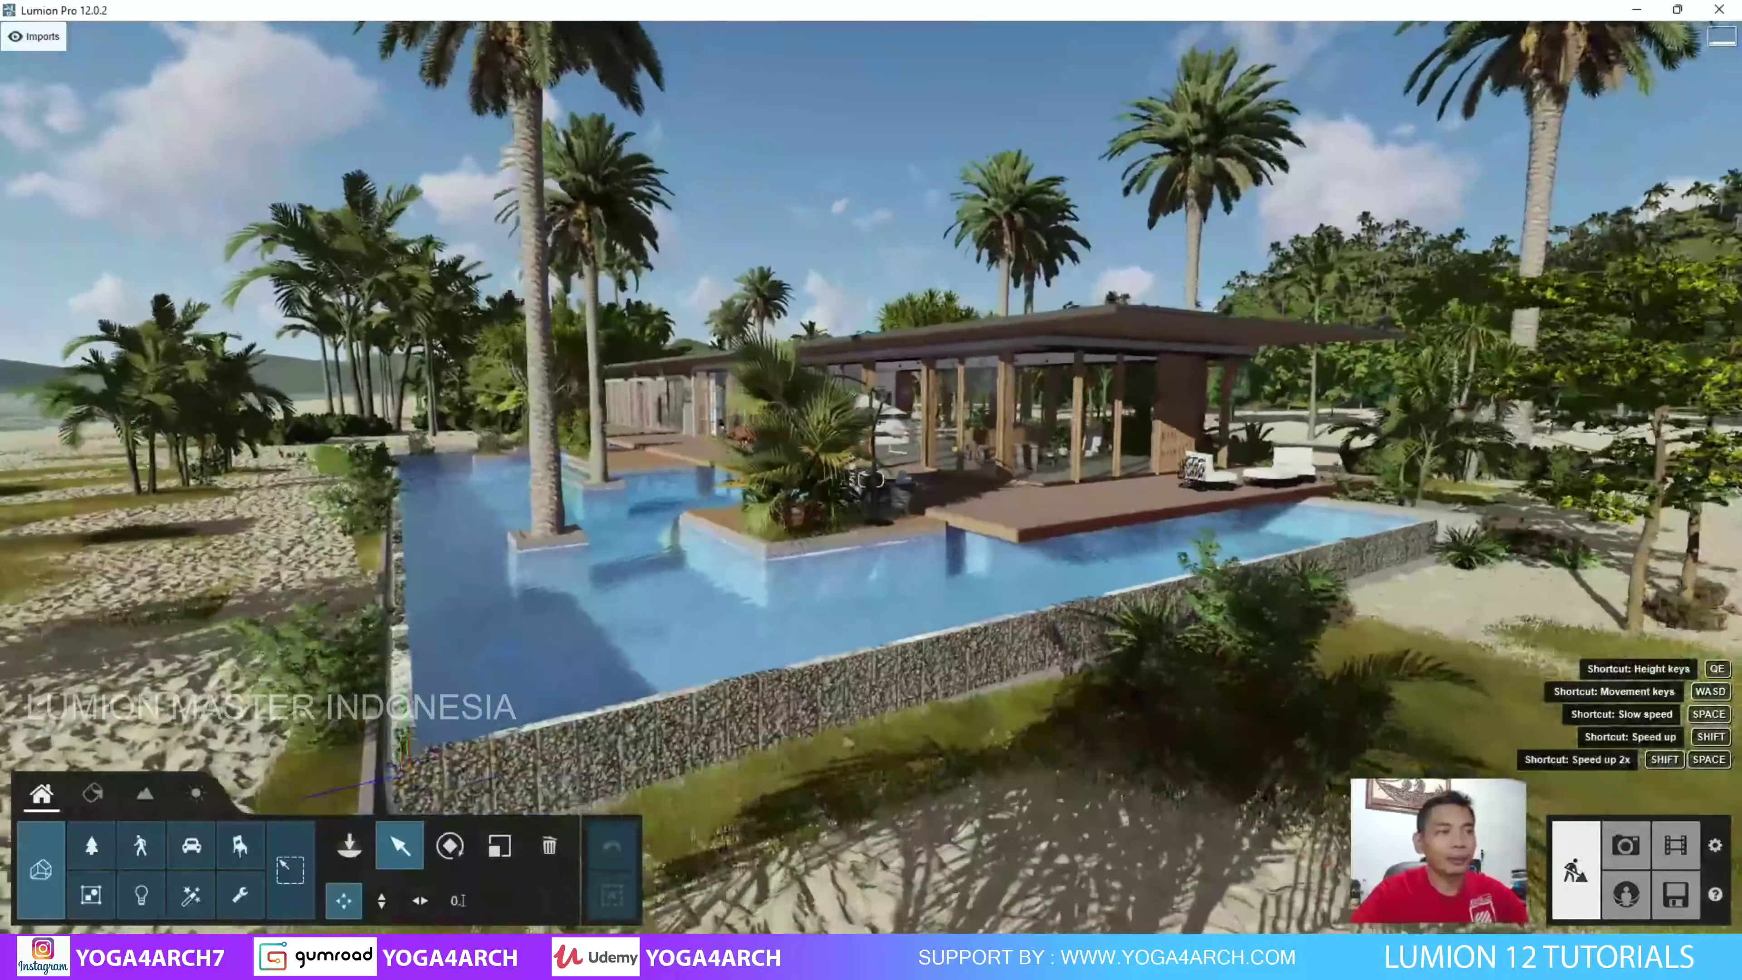
right_drag(804, 508, 804, 374)
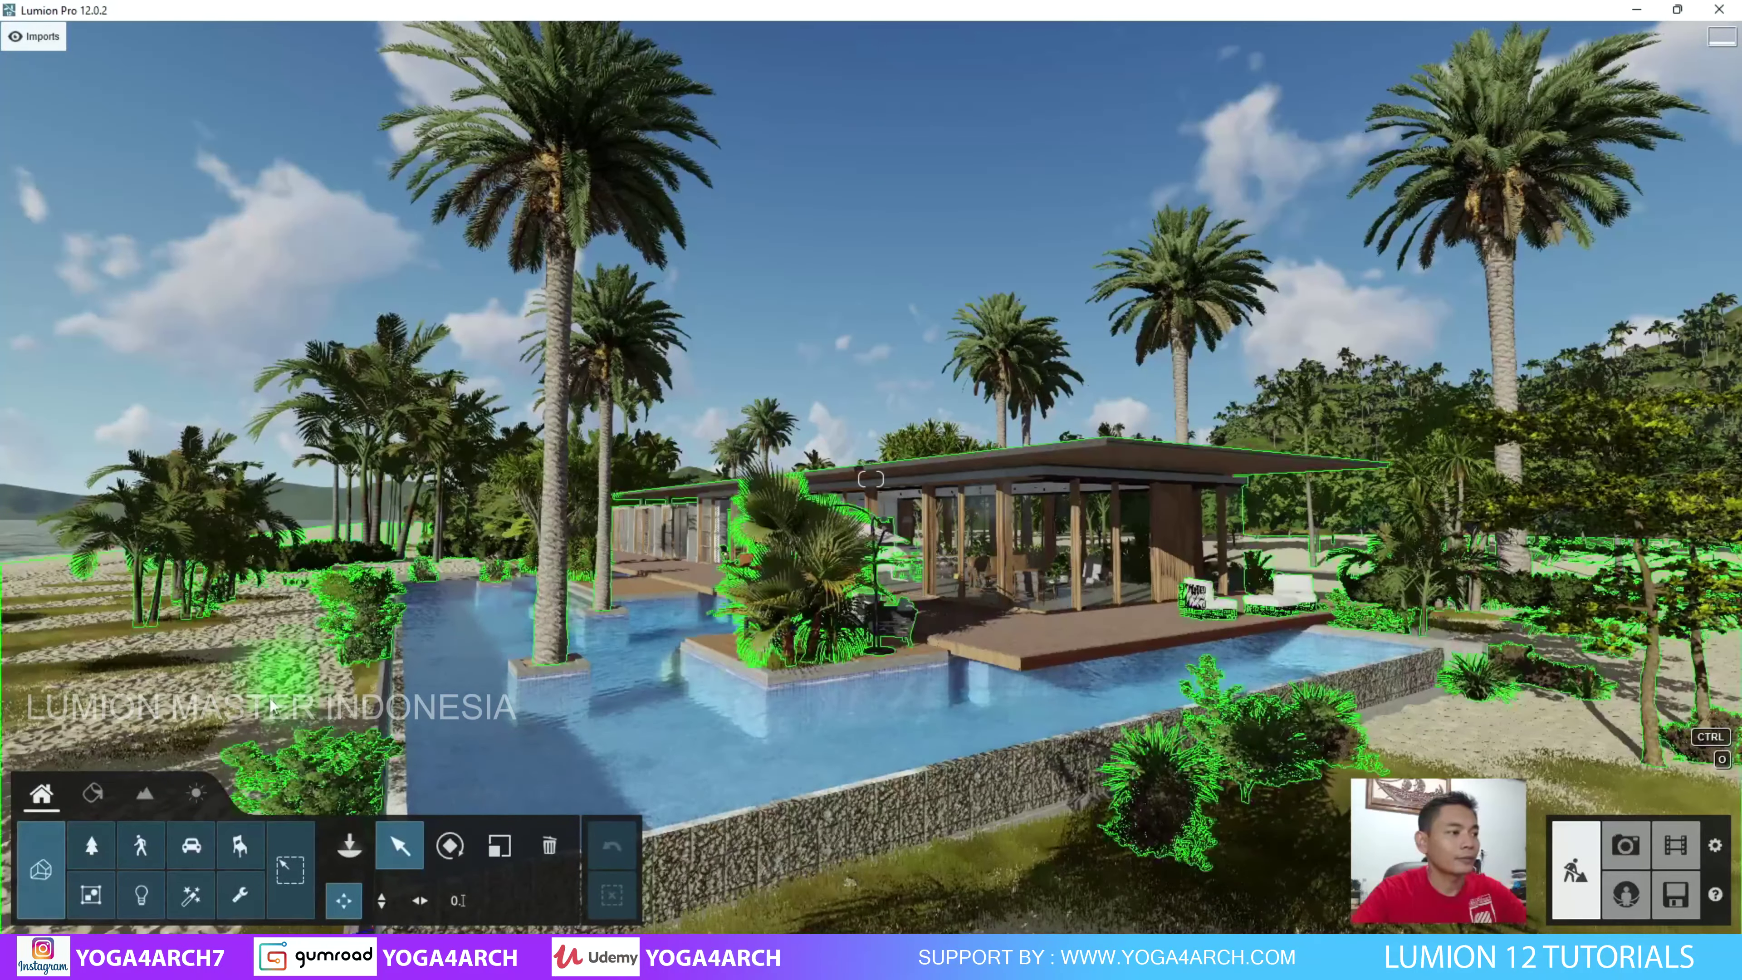
click(91, 846)
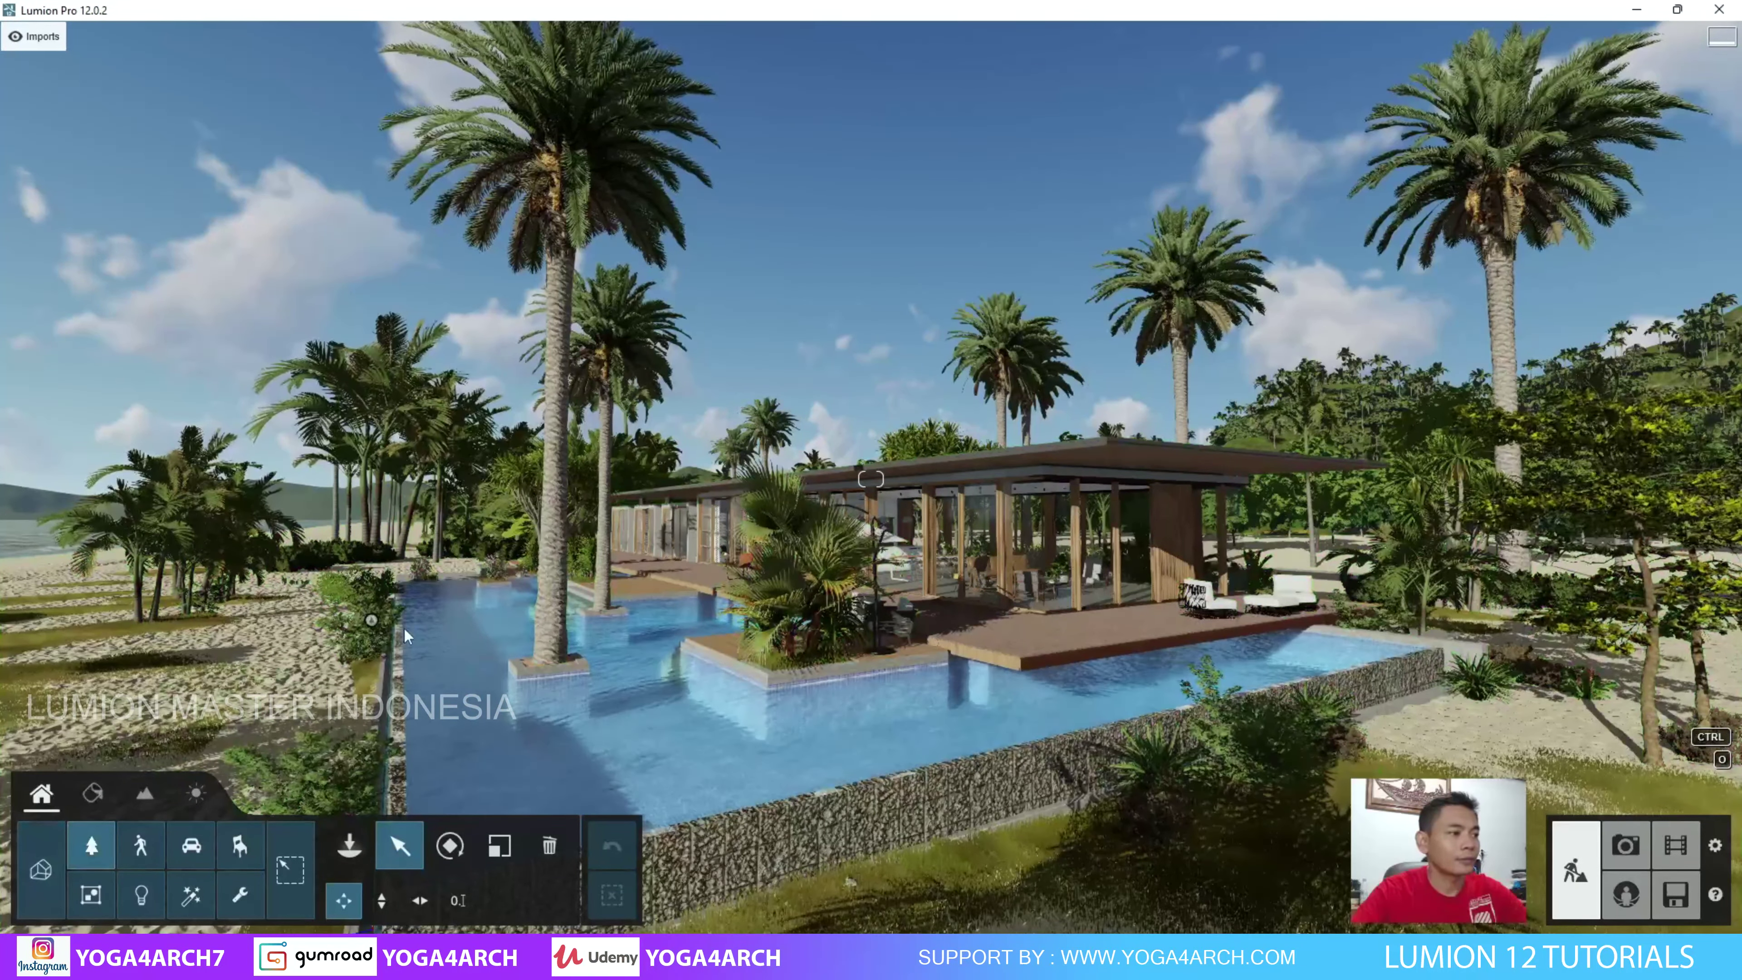
click(554, 337)
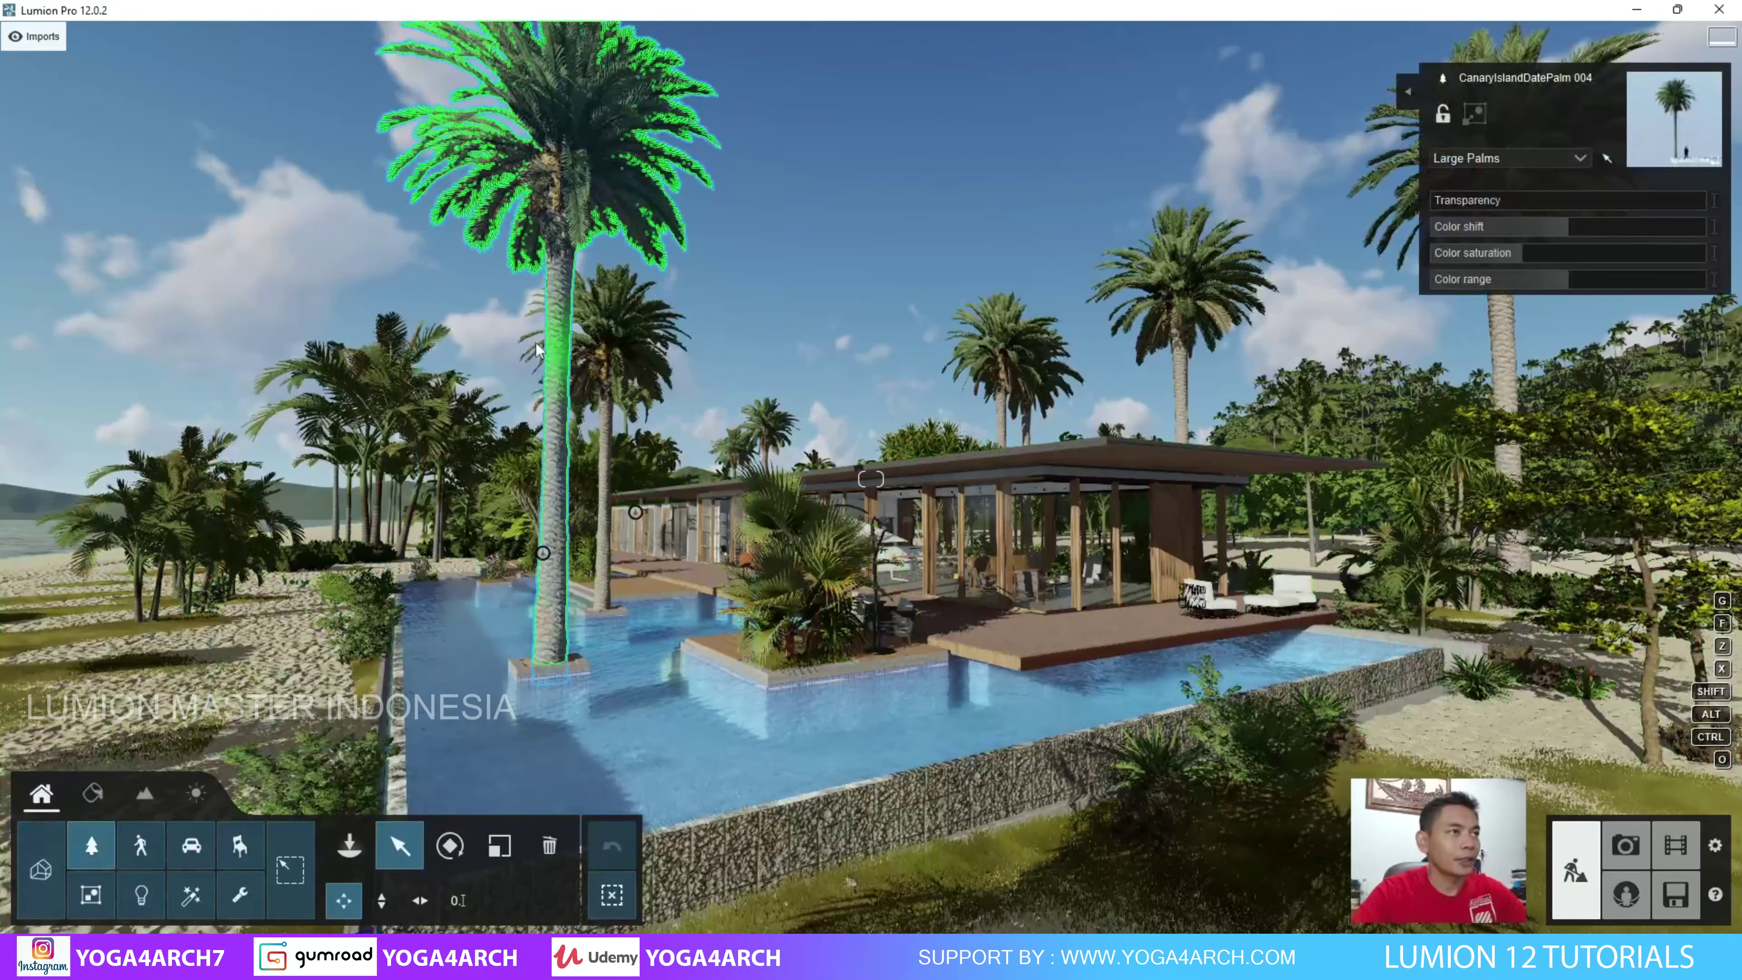
right_drag(555, 336, 559, 323)
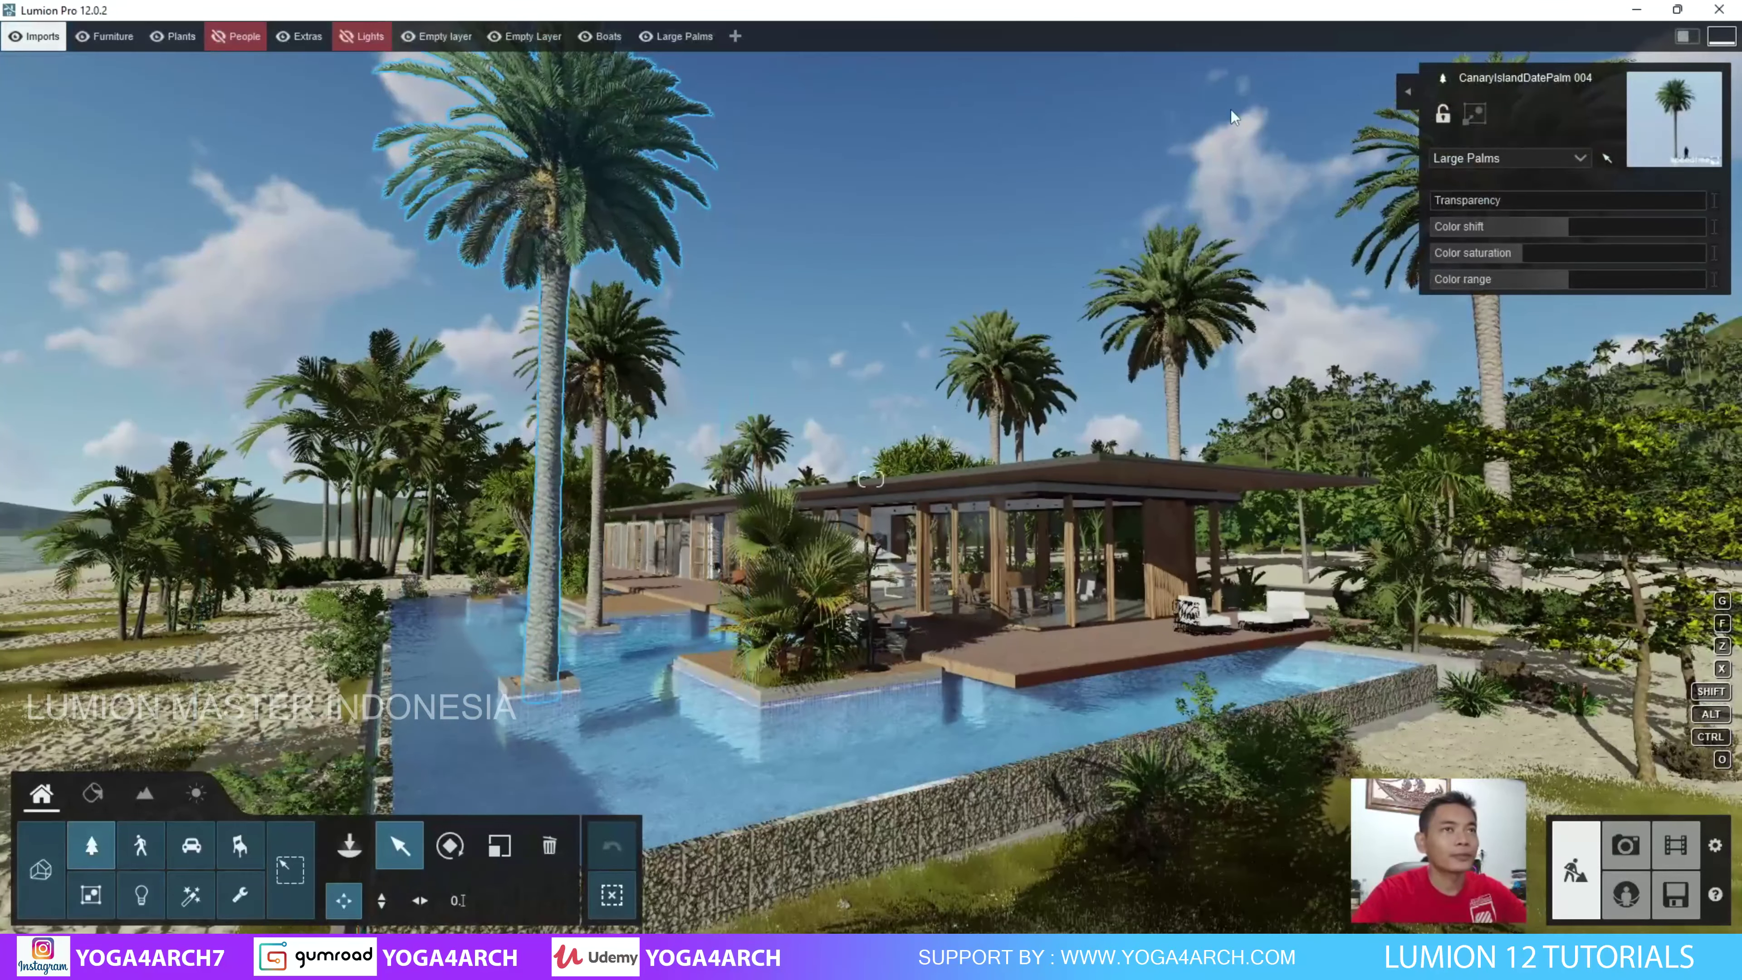
click(1404, 95)
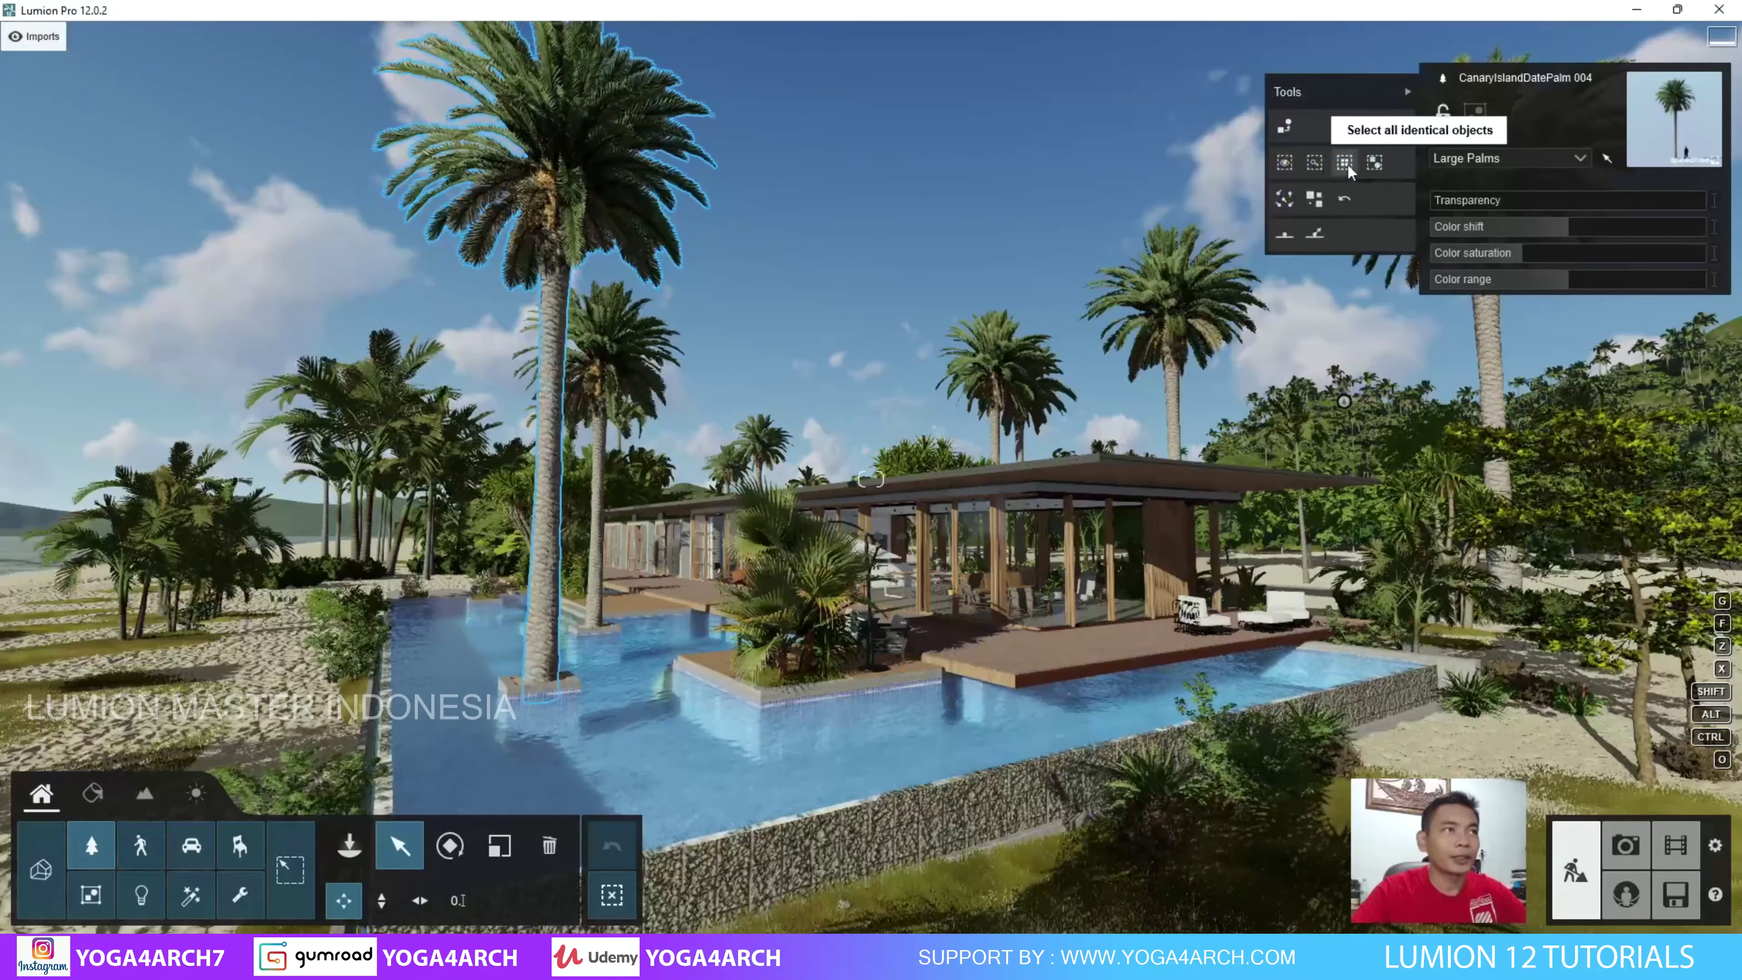
click(1344, 162)
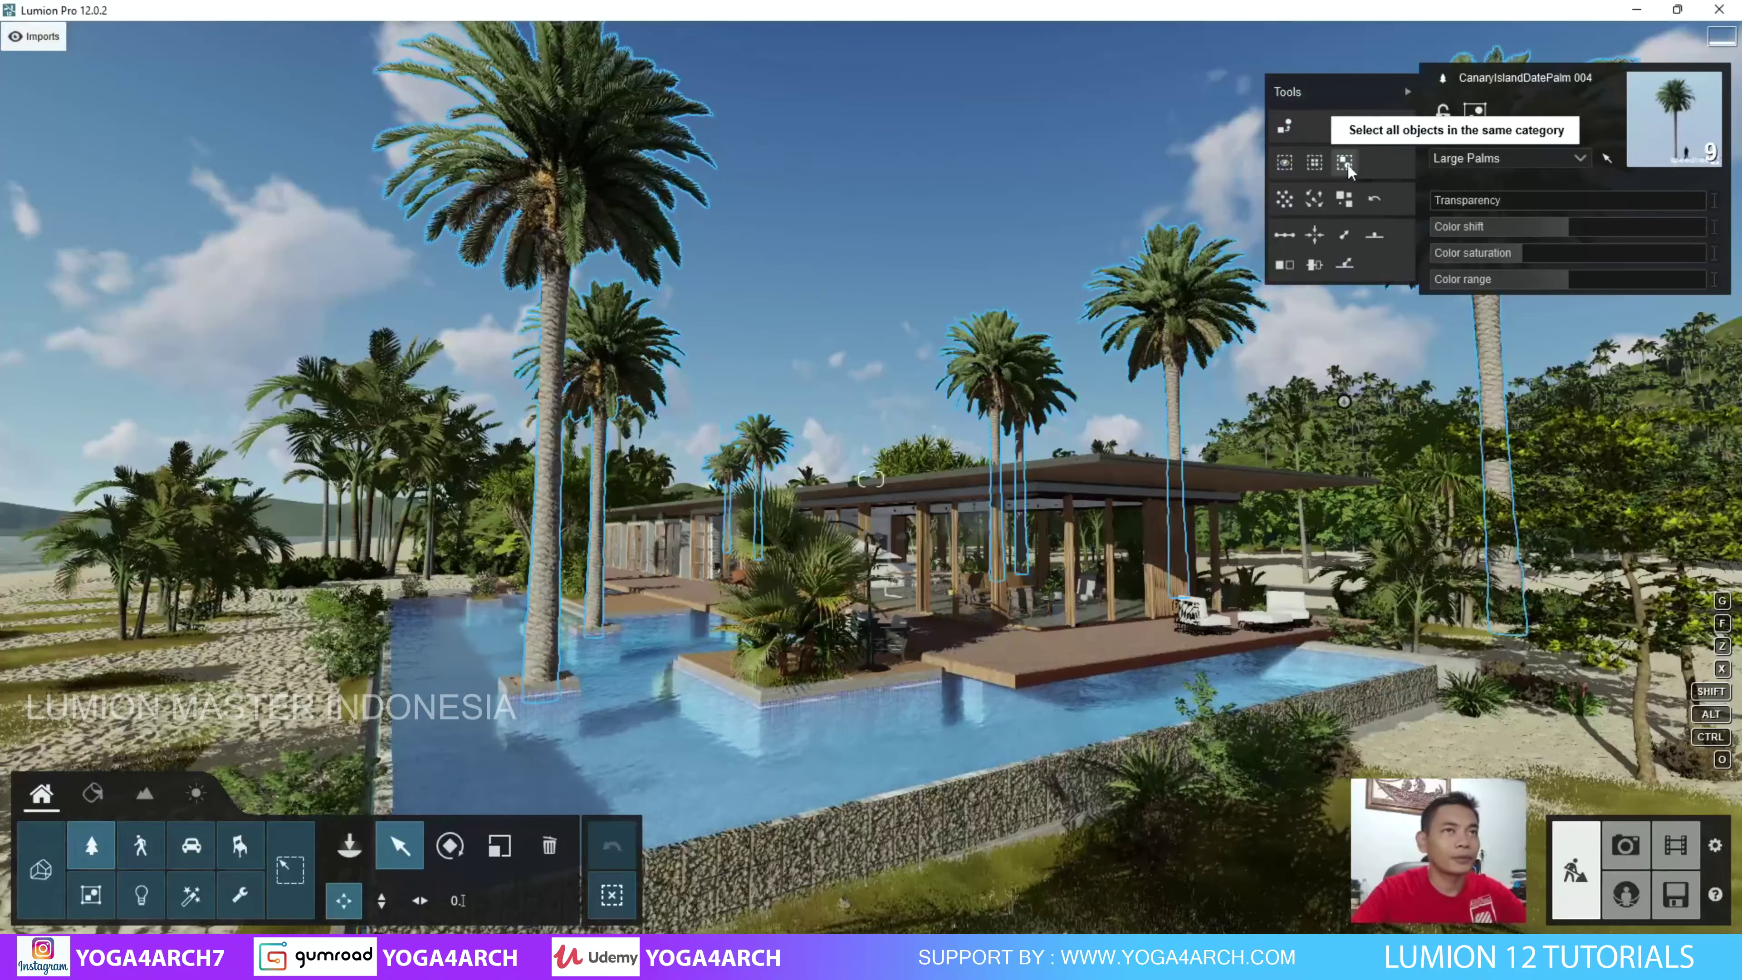
Replace the nine selected palms with fine-detail Tree 017 and confirm.
click(1285, 129)
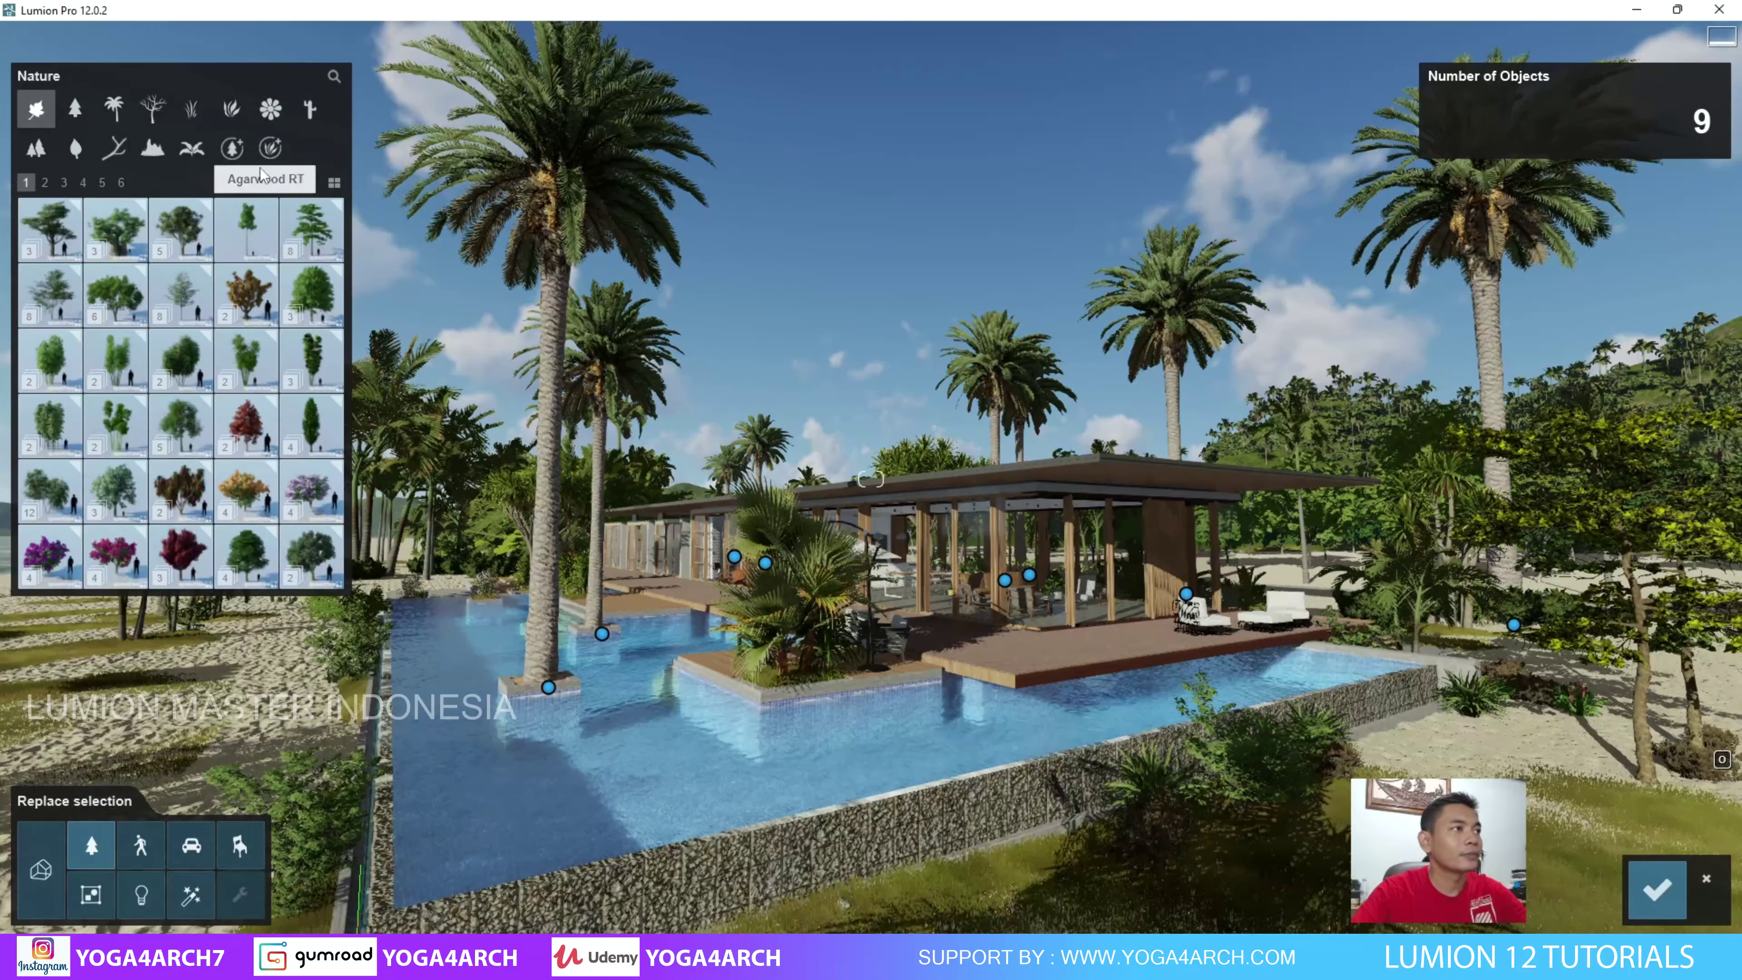
click(233, 149)
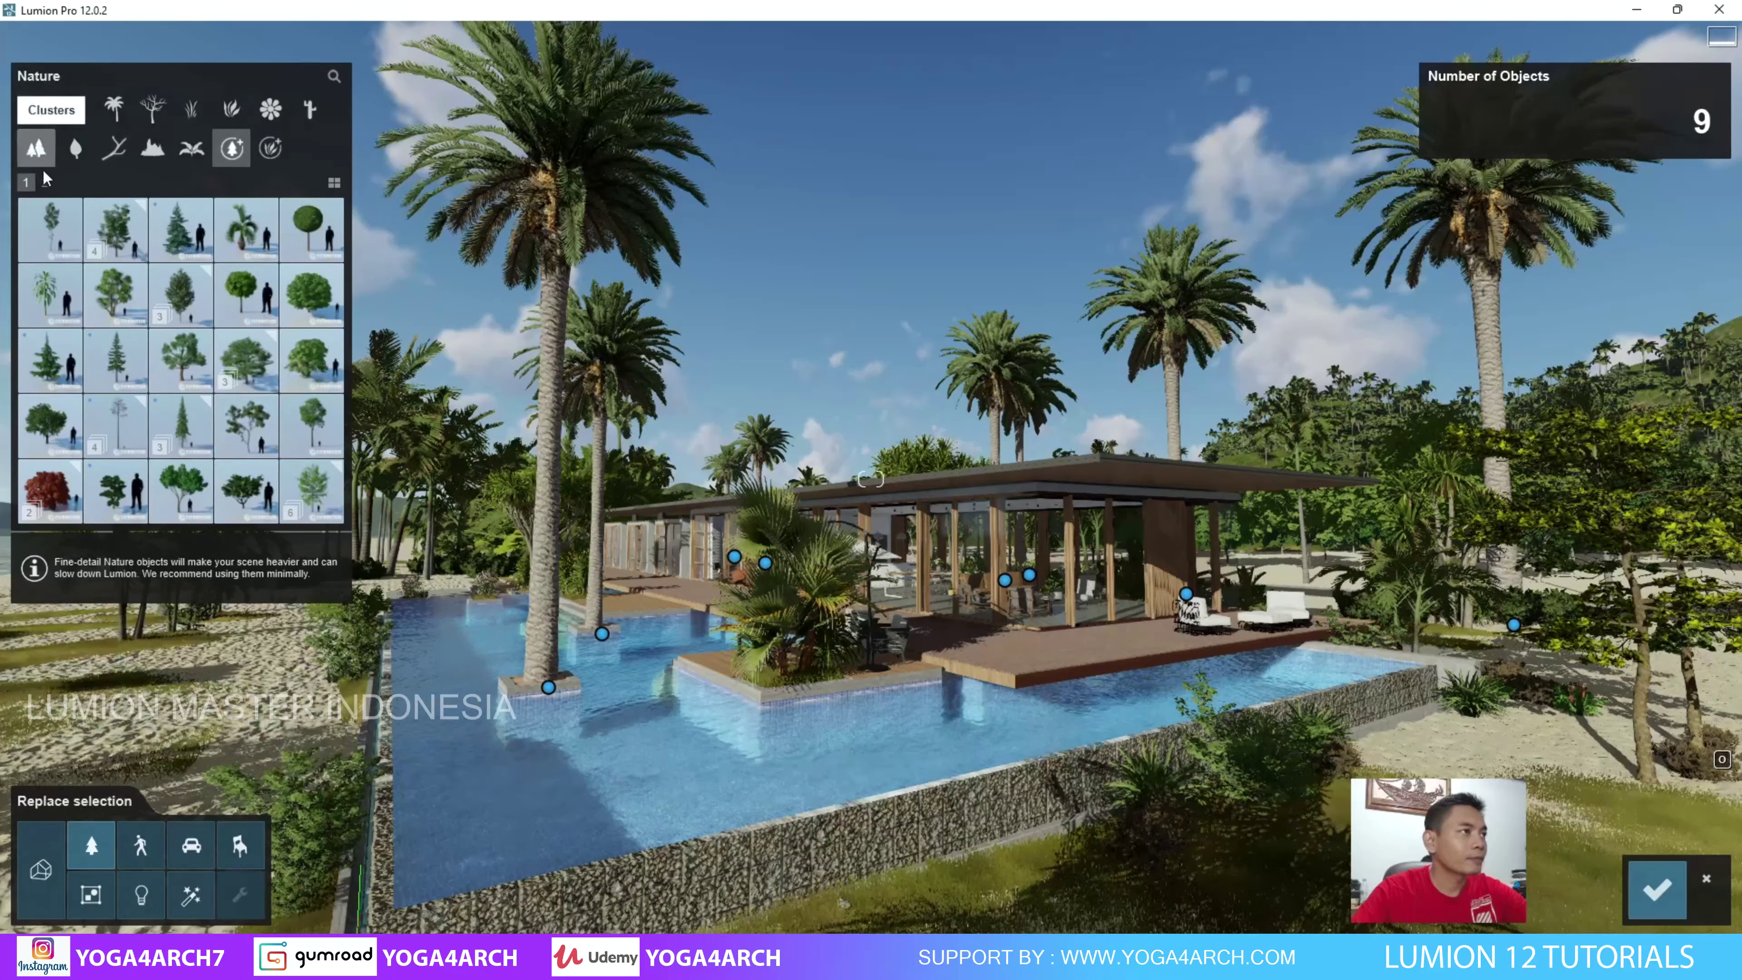
click(75, 147)
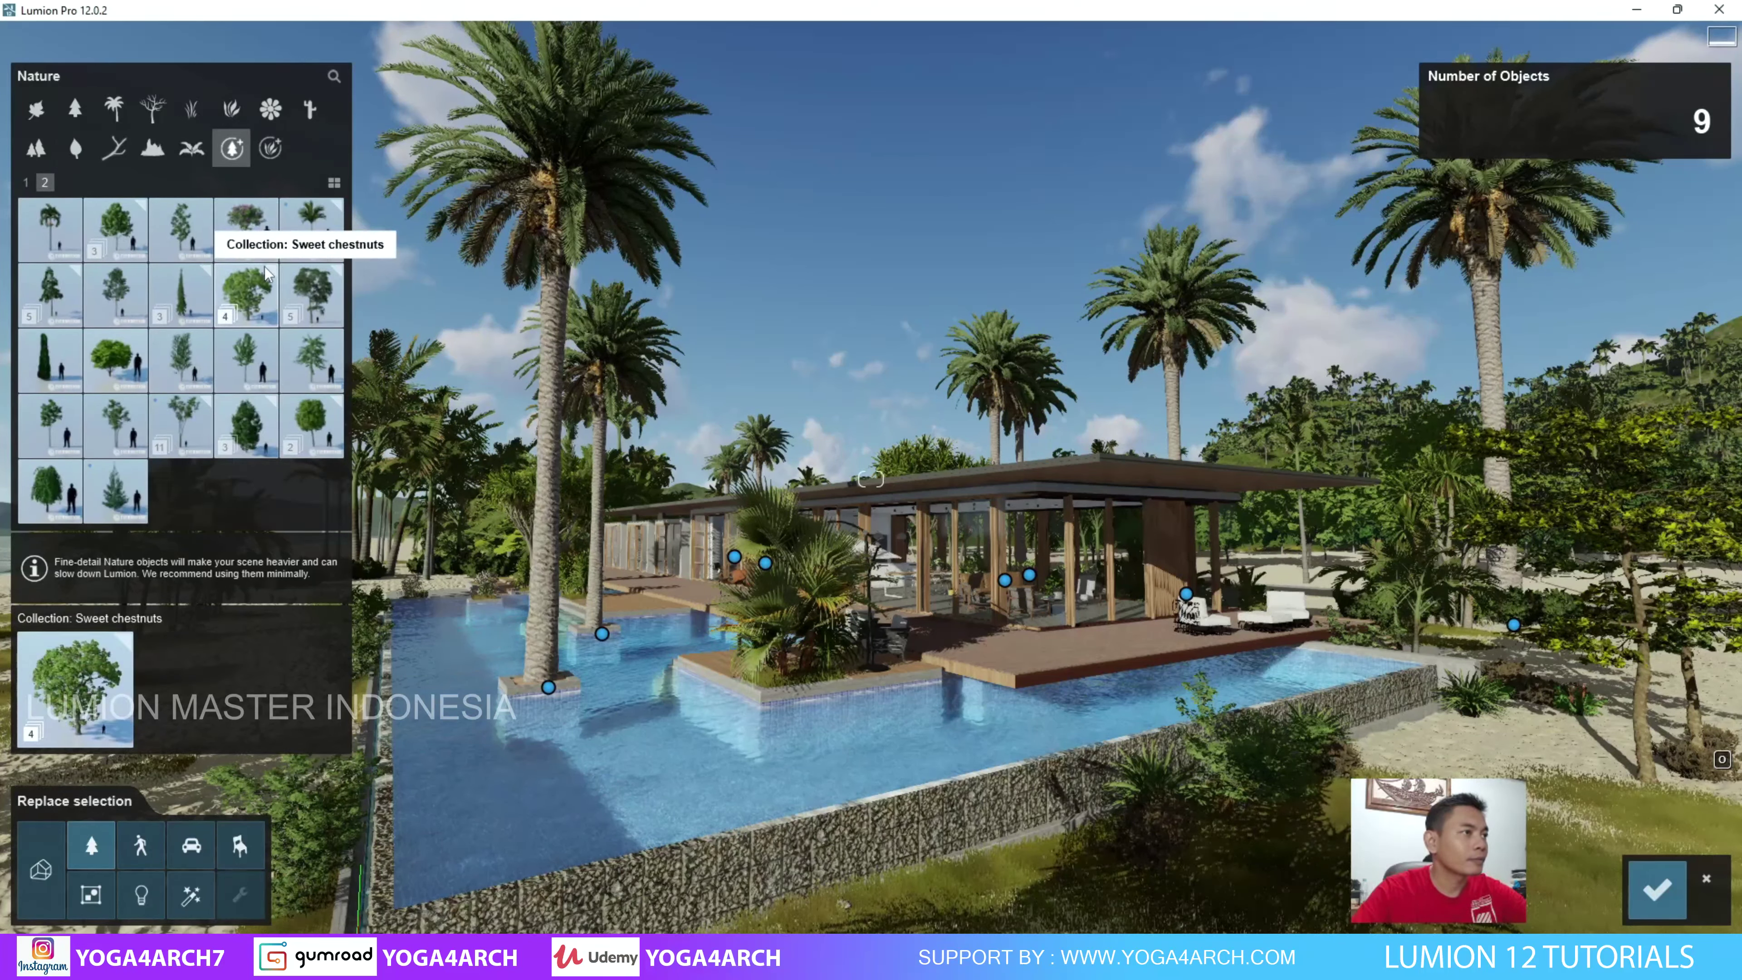
click(221, 152)
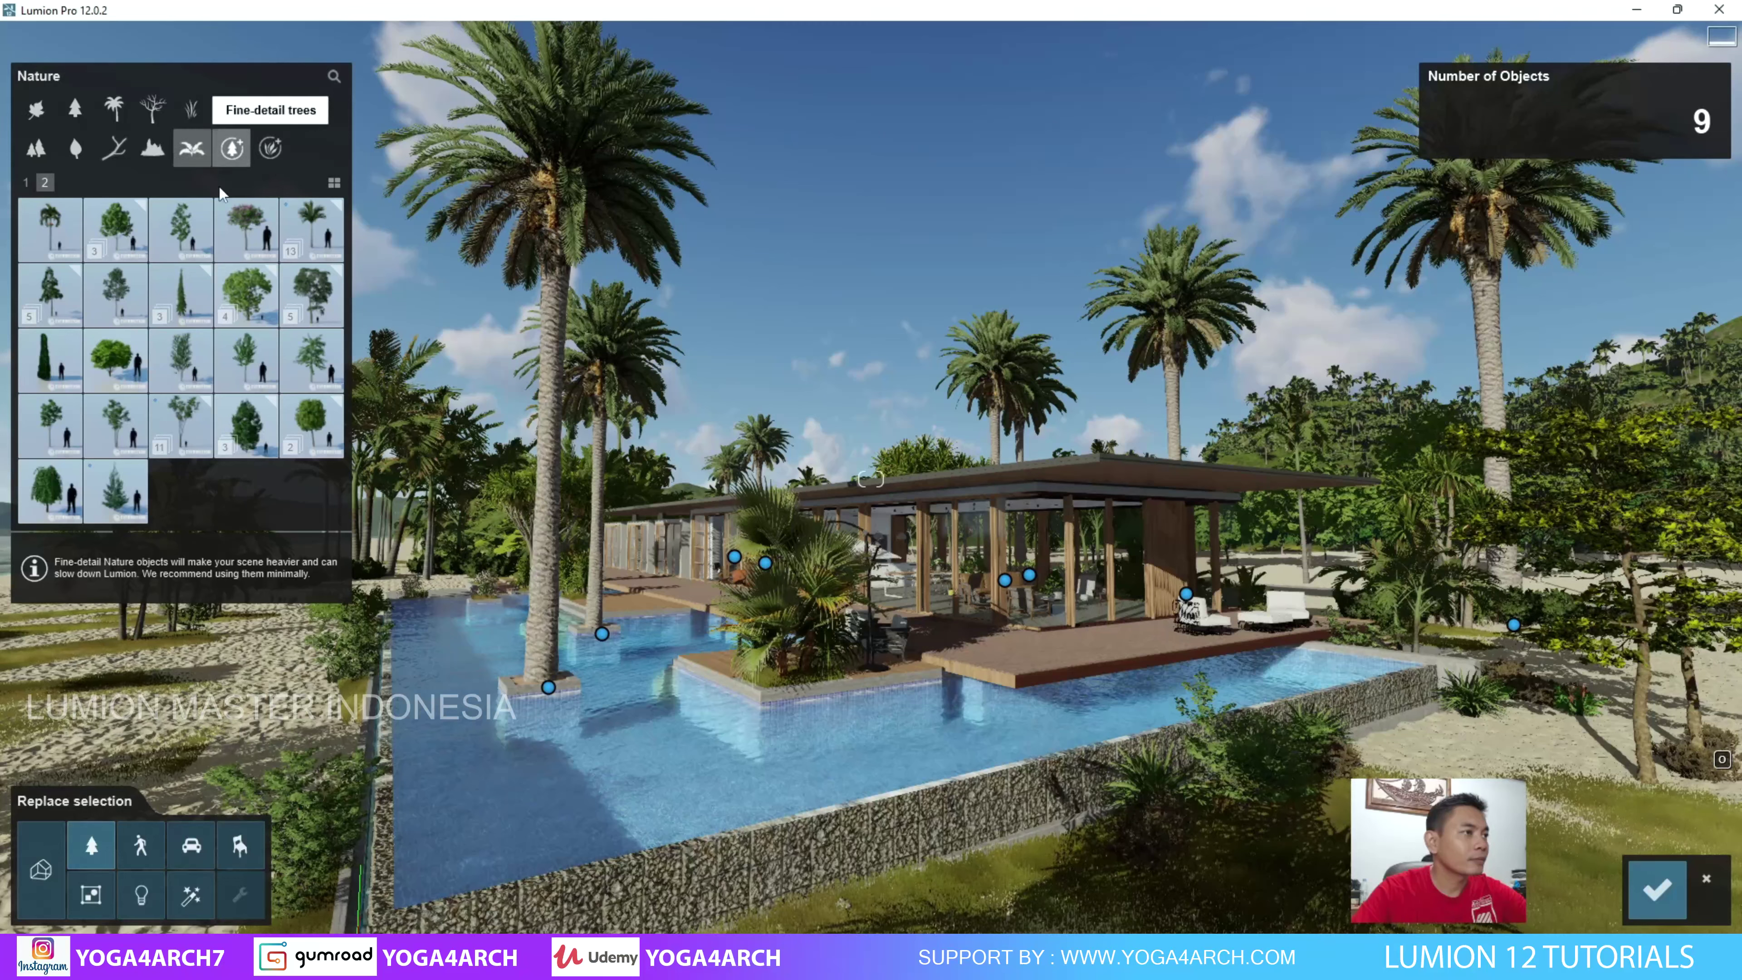
click(192, 430)
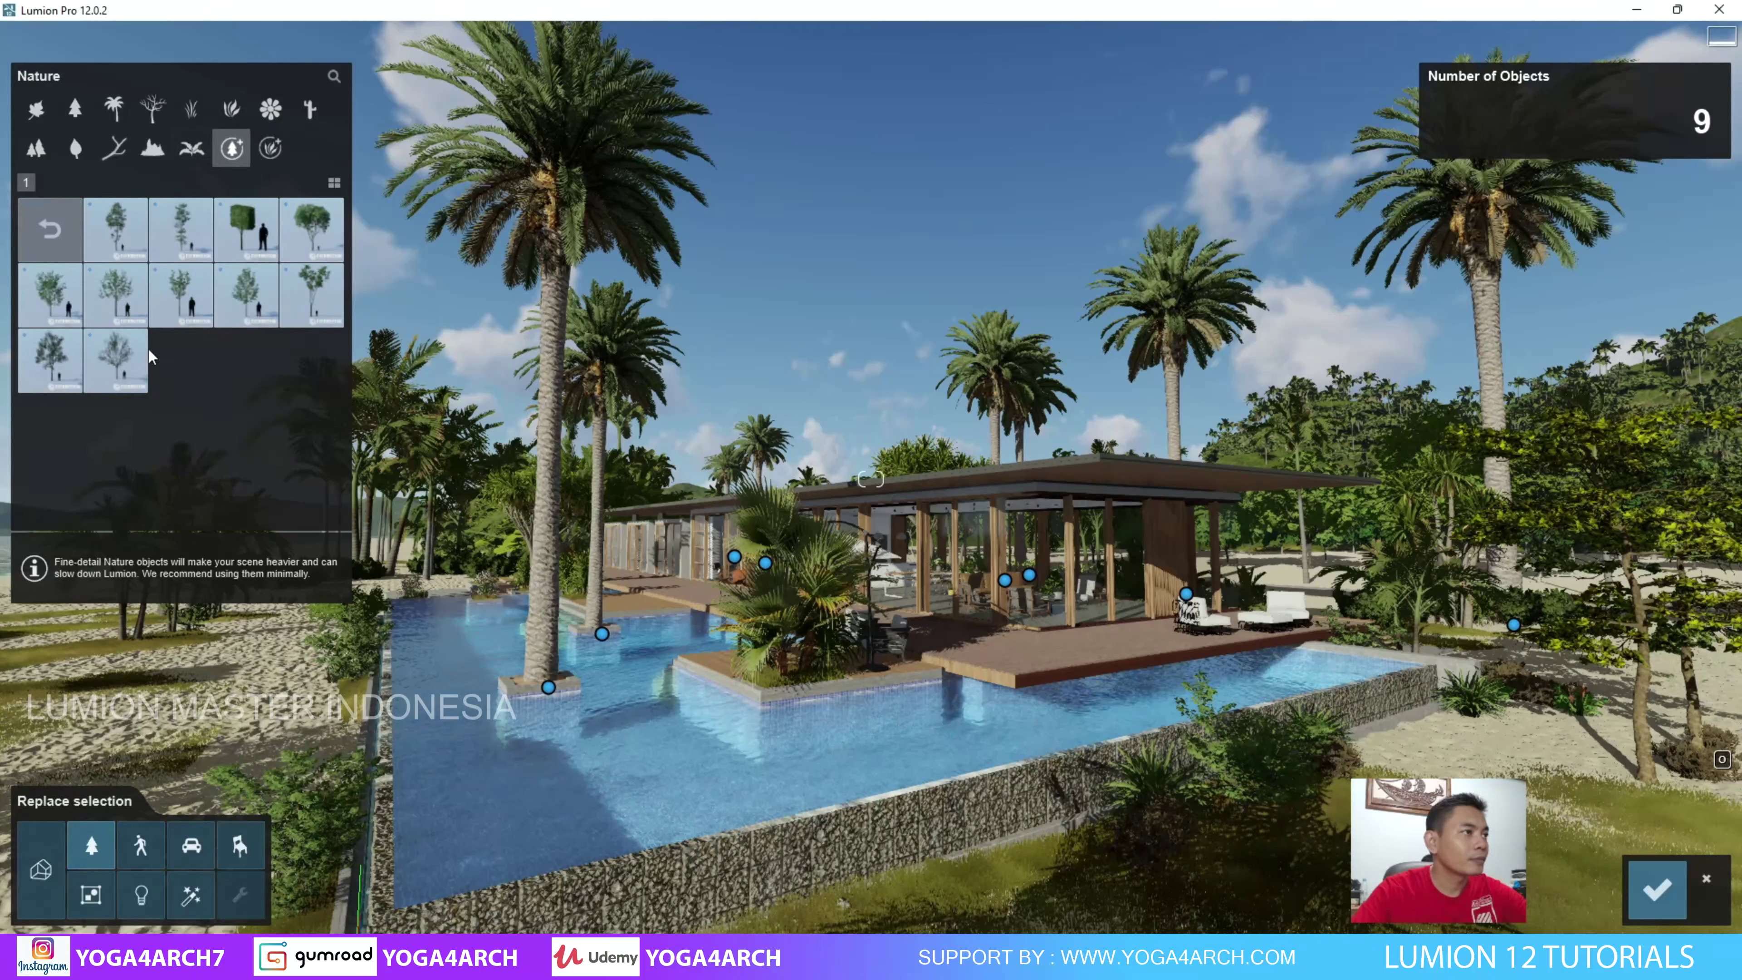
click(107, 296)
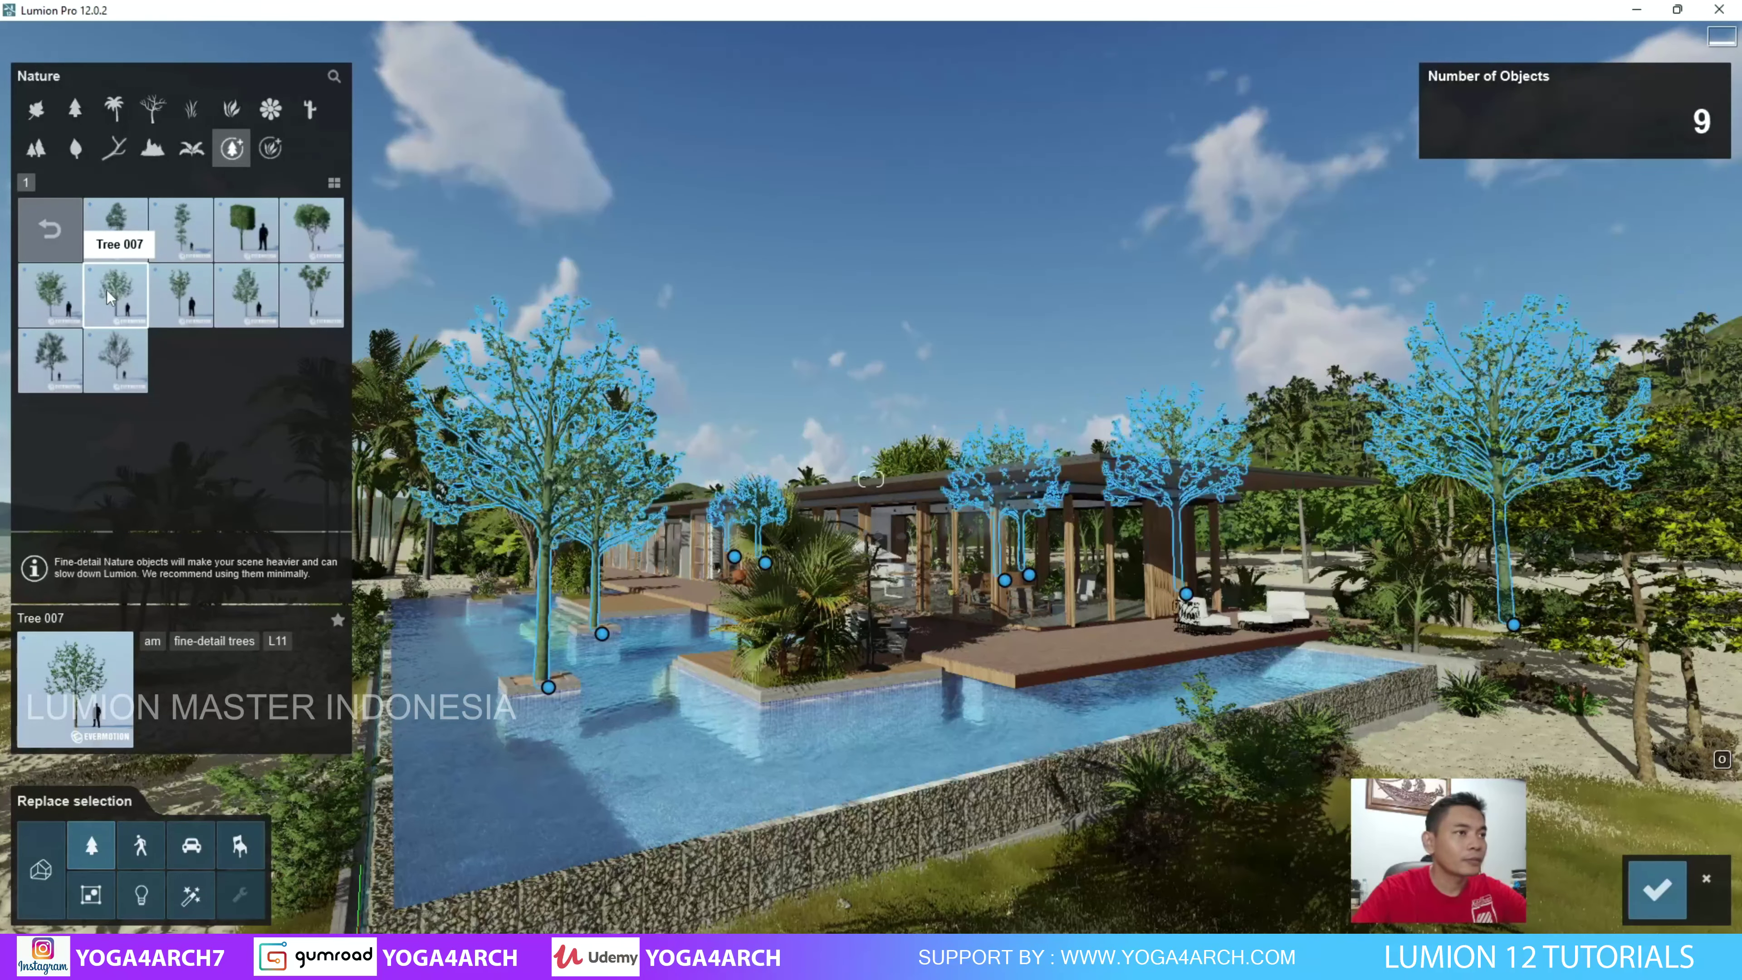
click(251, 295)
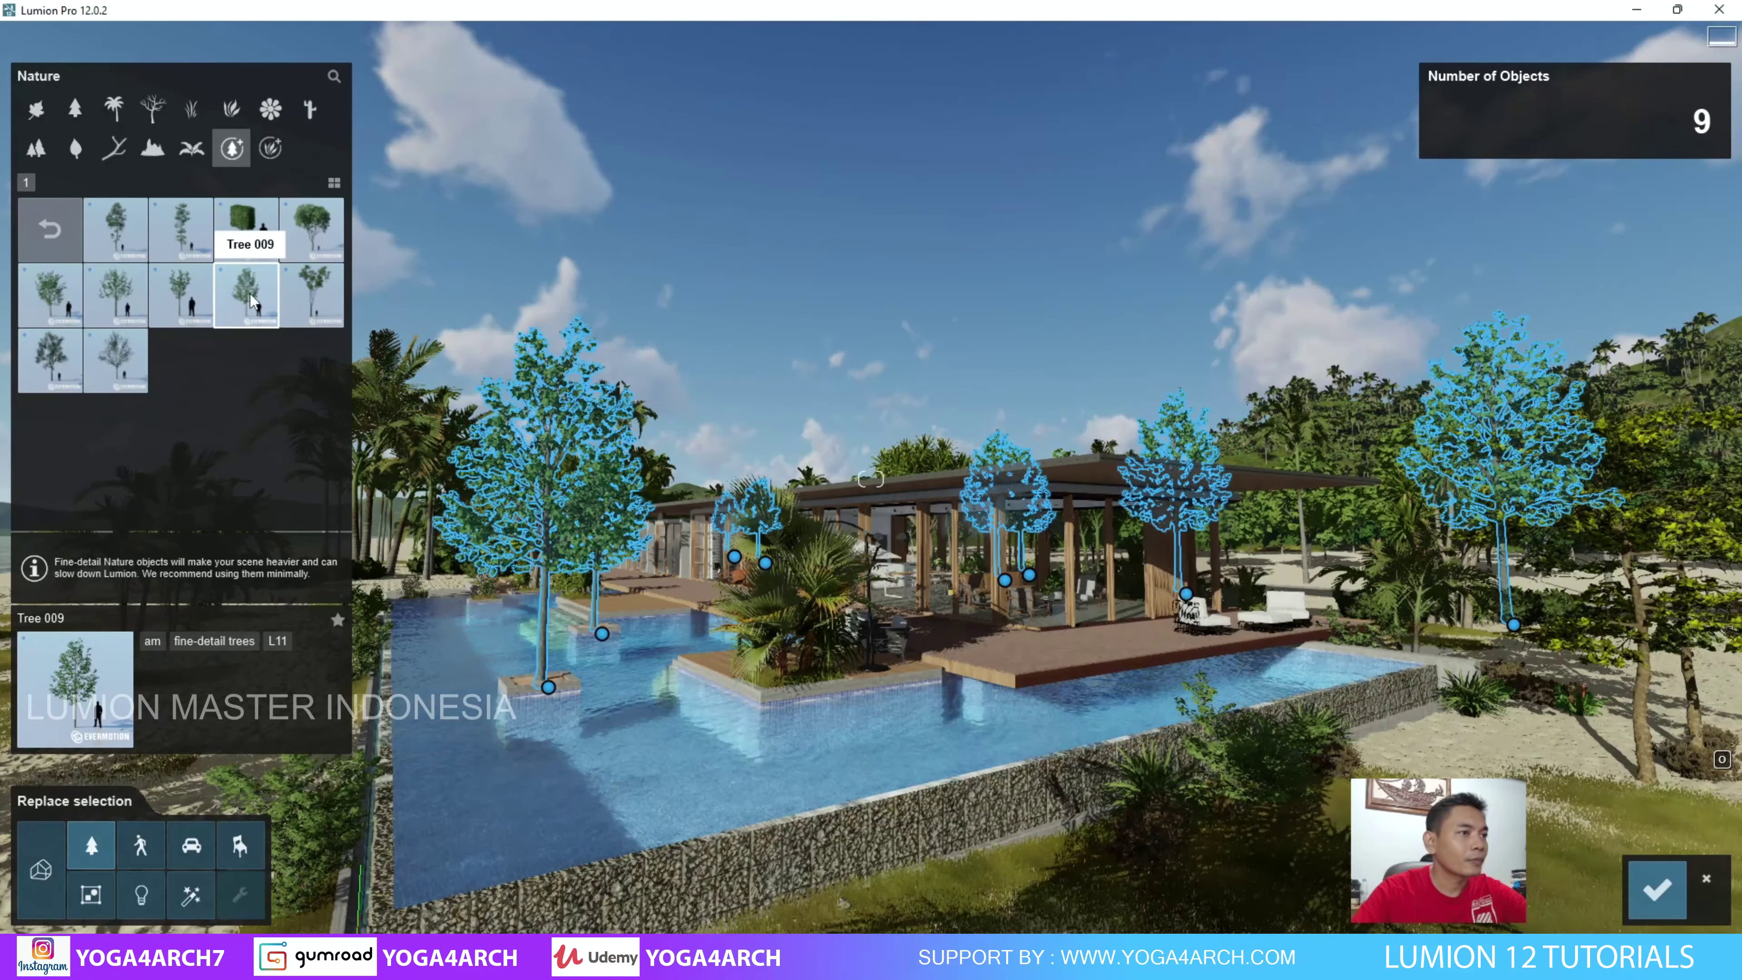
click(109, 351)
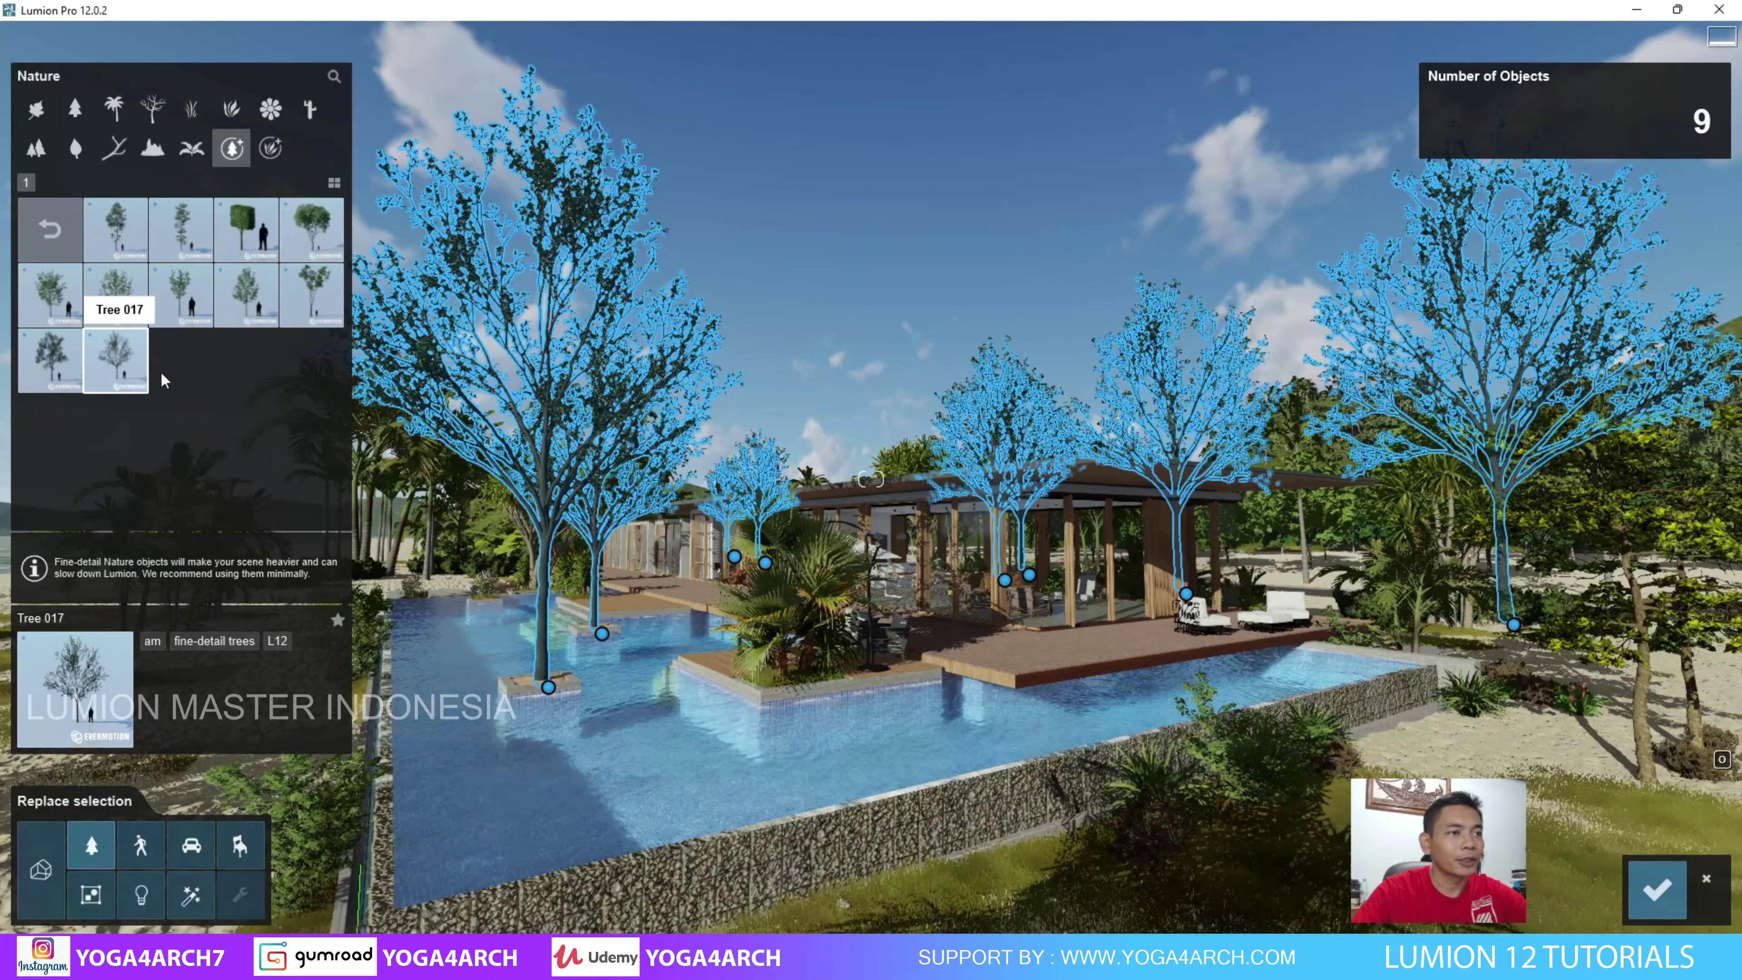
scroll(992, 546, down, 3)
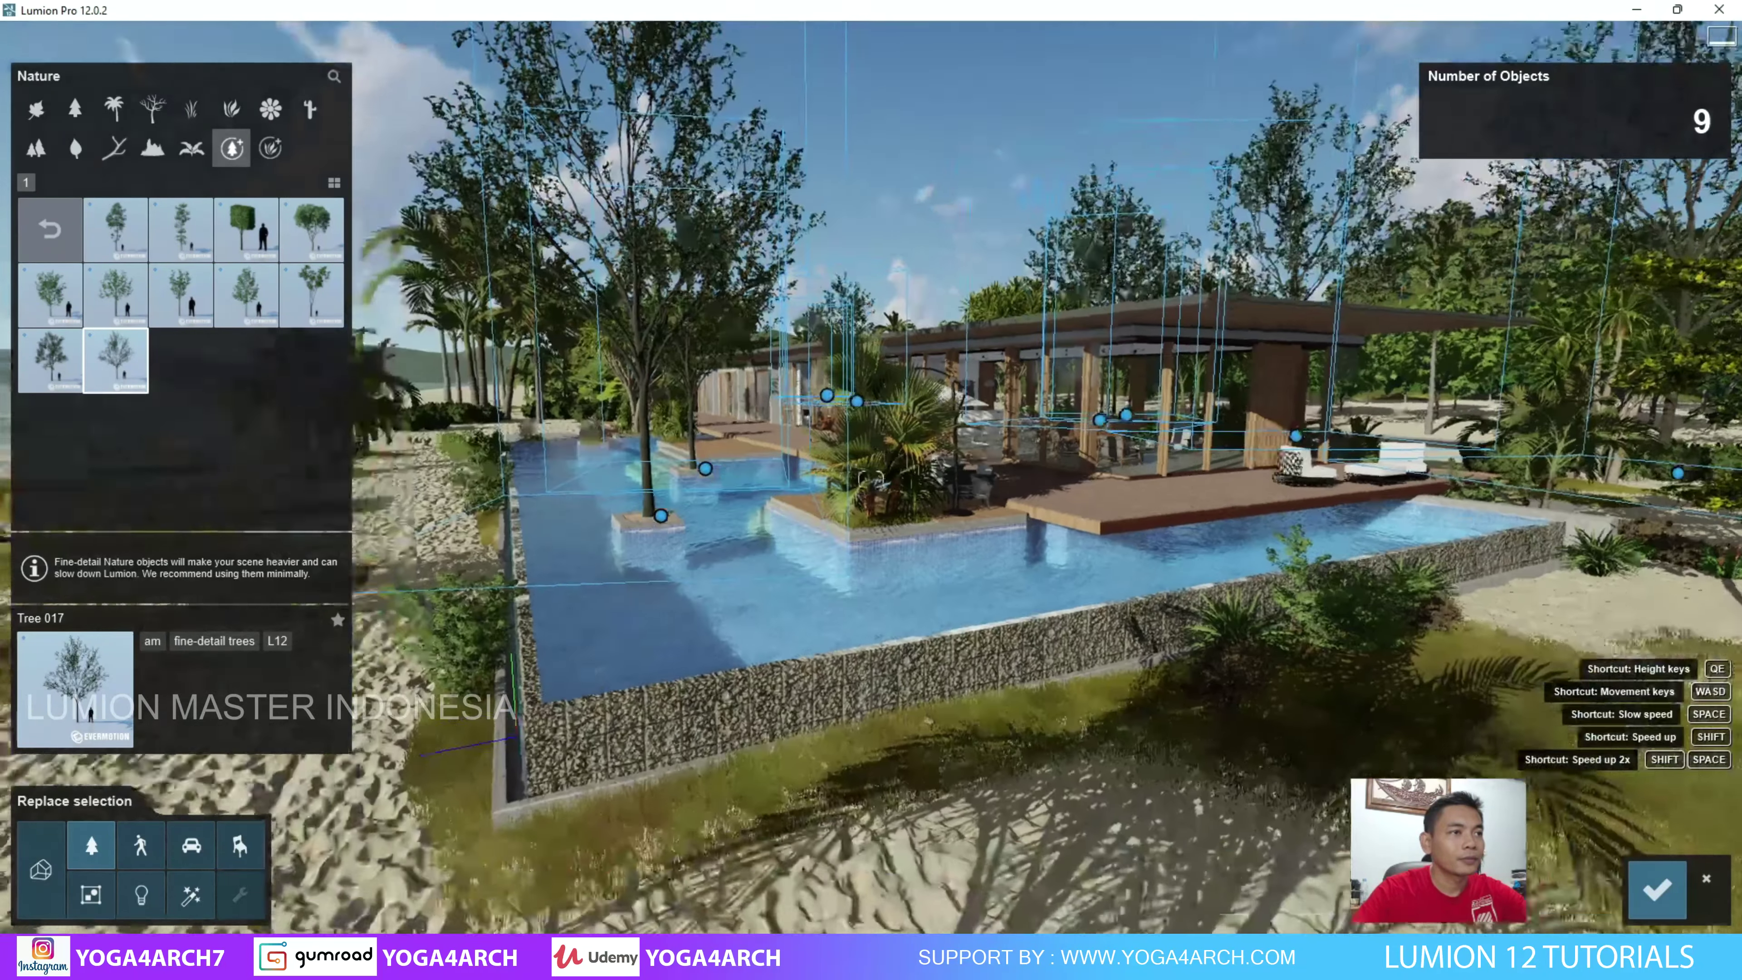
scroll(993, 546, up, 3)
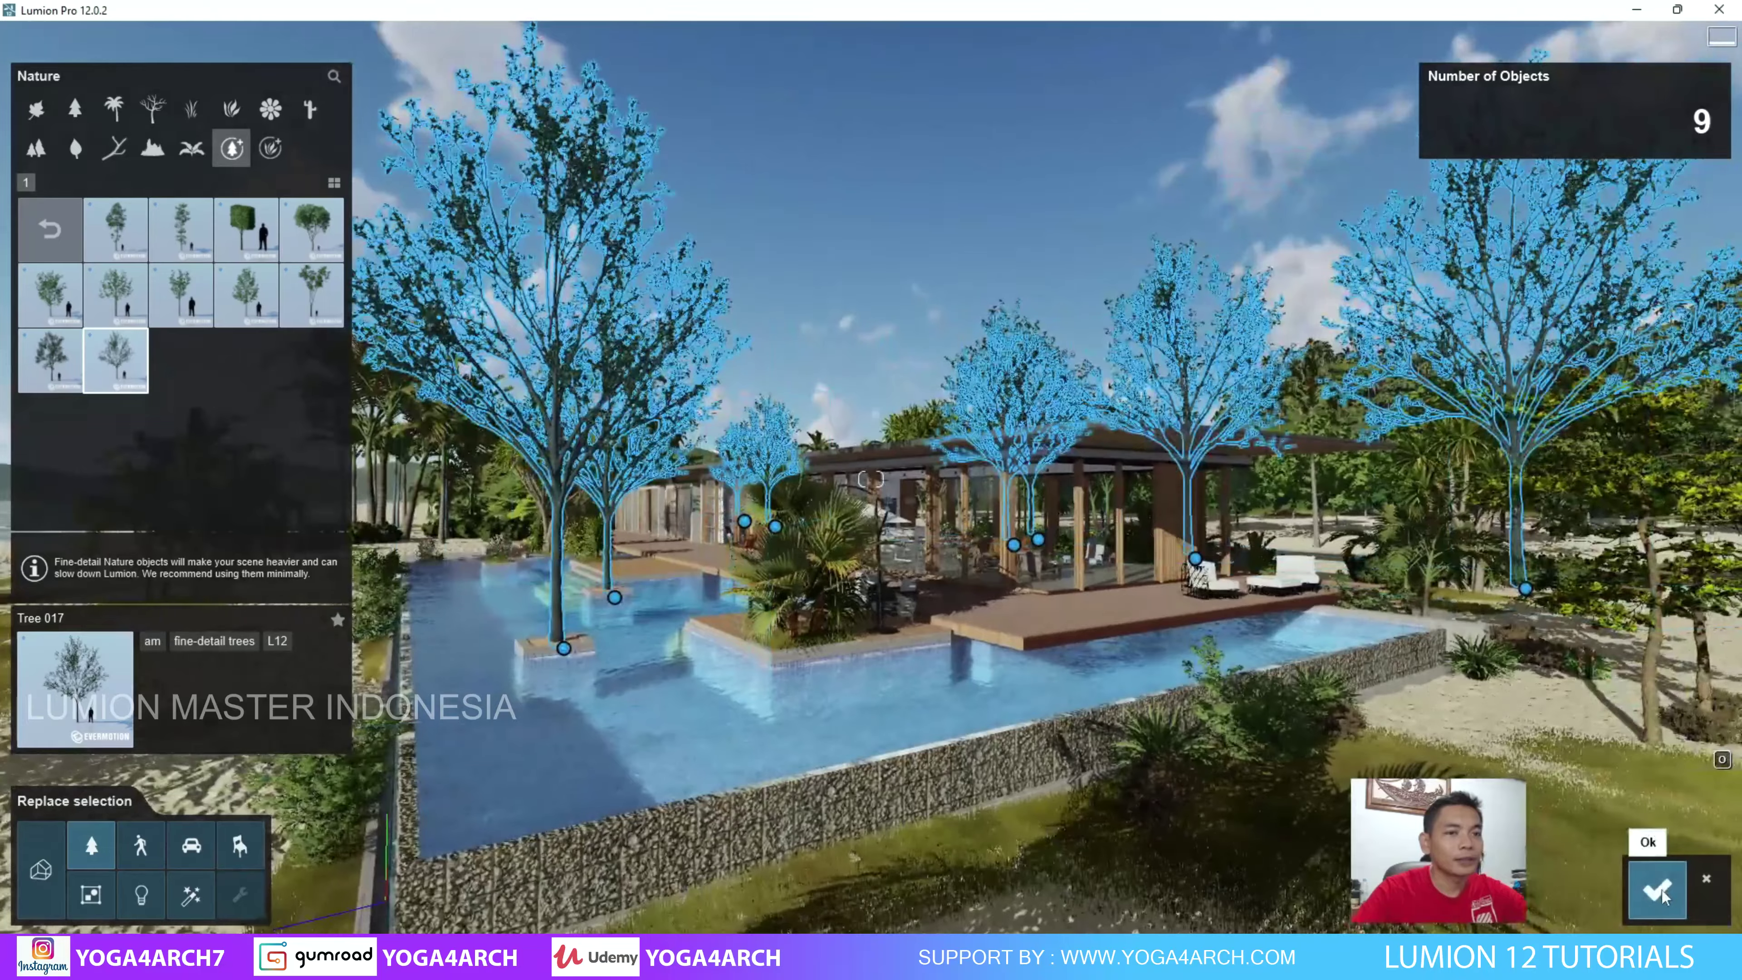
click(1657, 889)
Select the fan palm on the pool planter and replace it with Tree 002.
scroll(898, 666, up, 3)
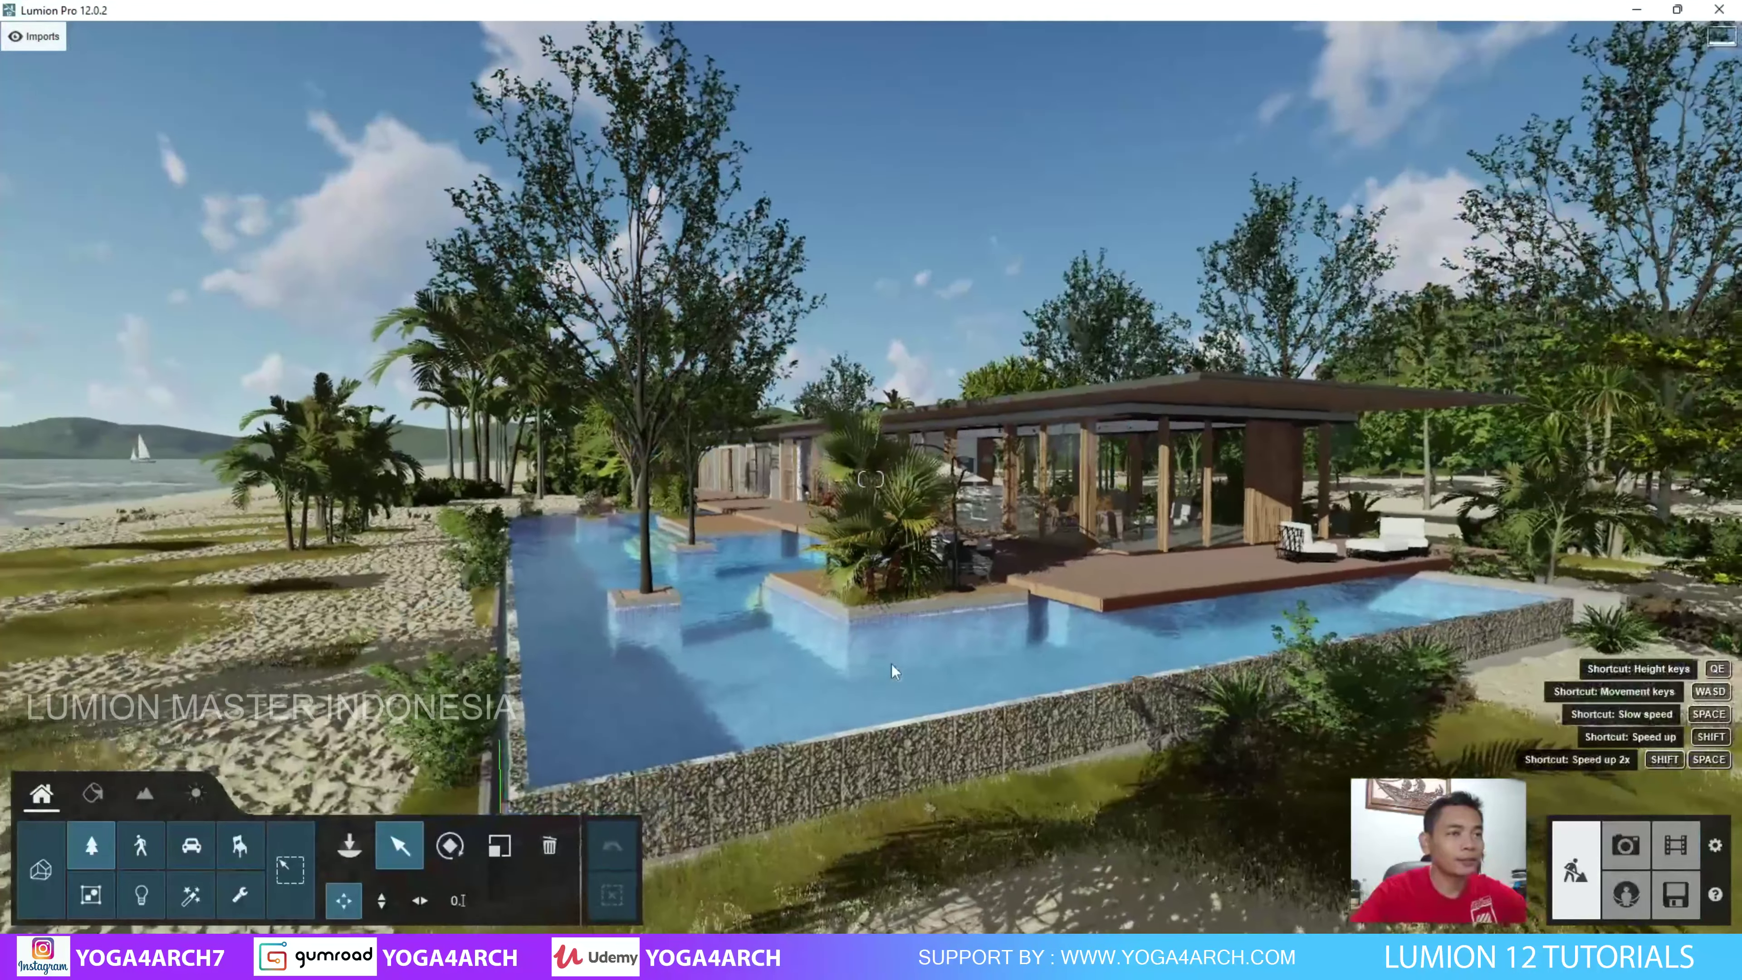
scroll(891, 662, up, 3)
click(858, 607)
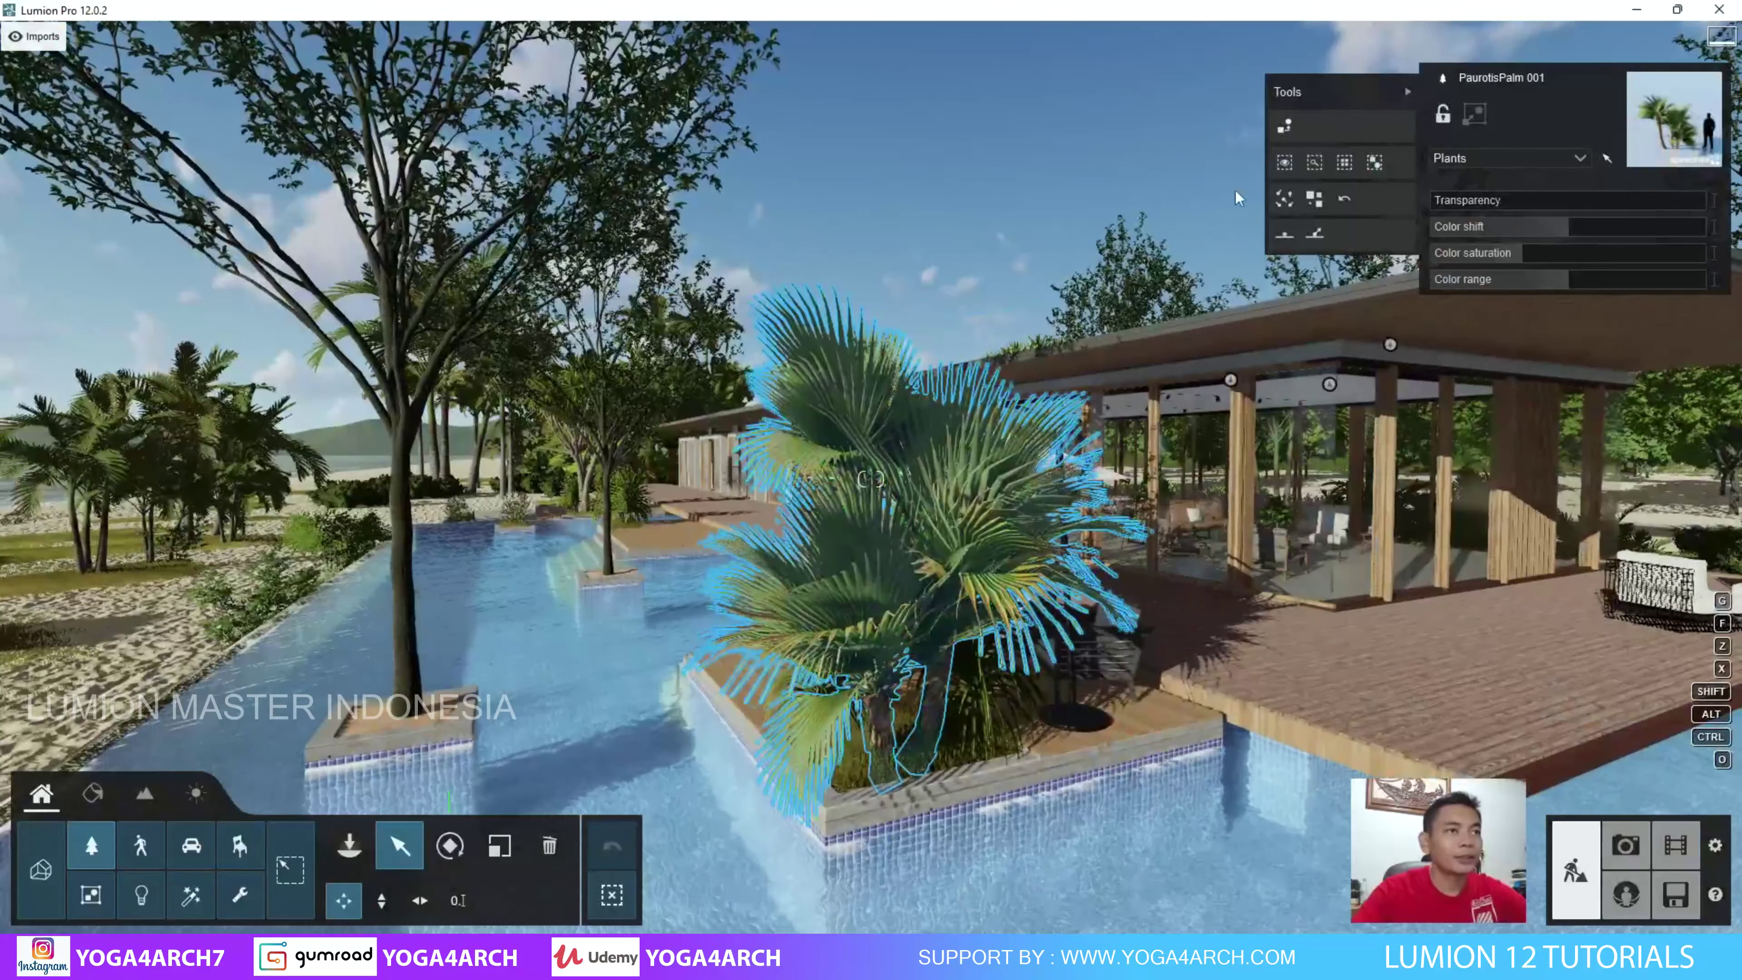
right_drag(884, 583, 891, 587)
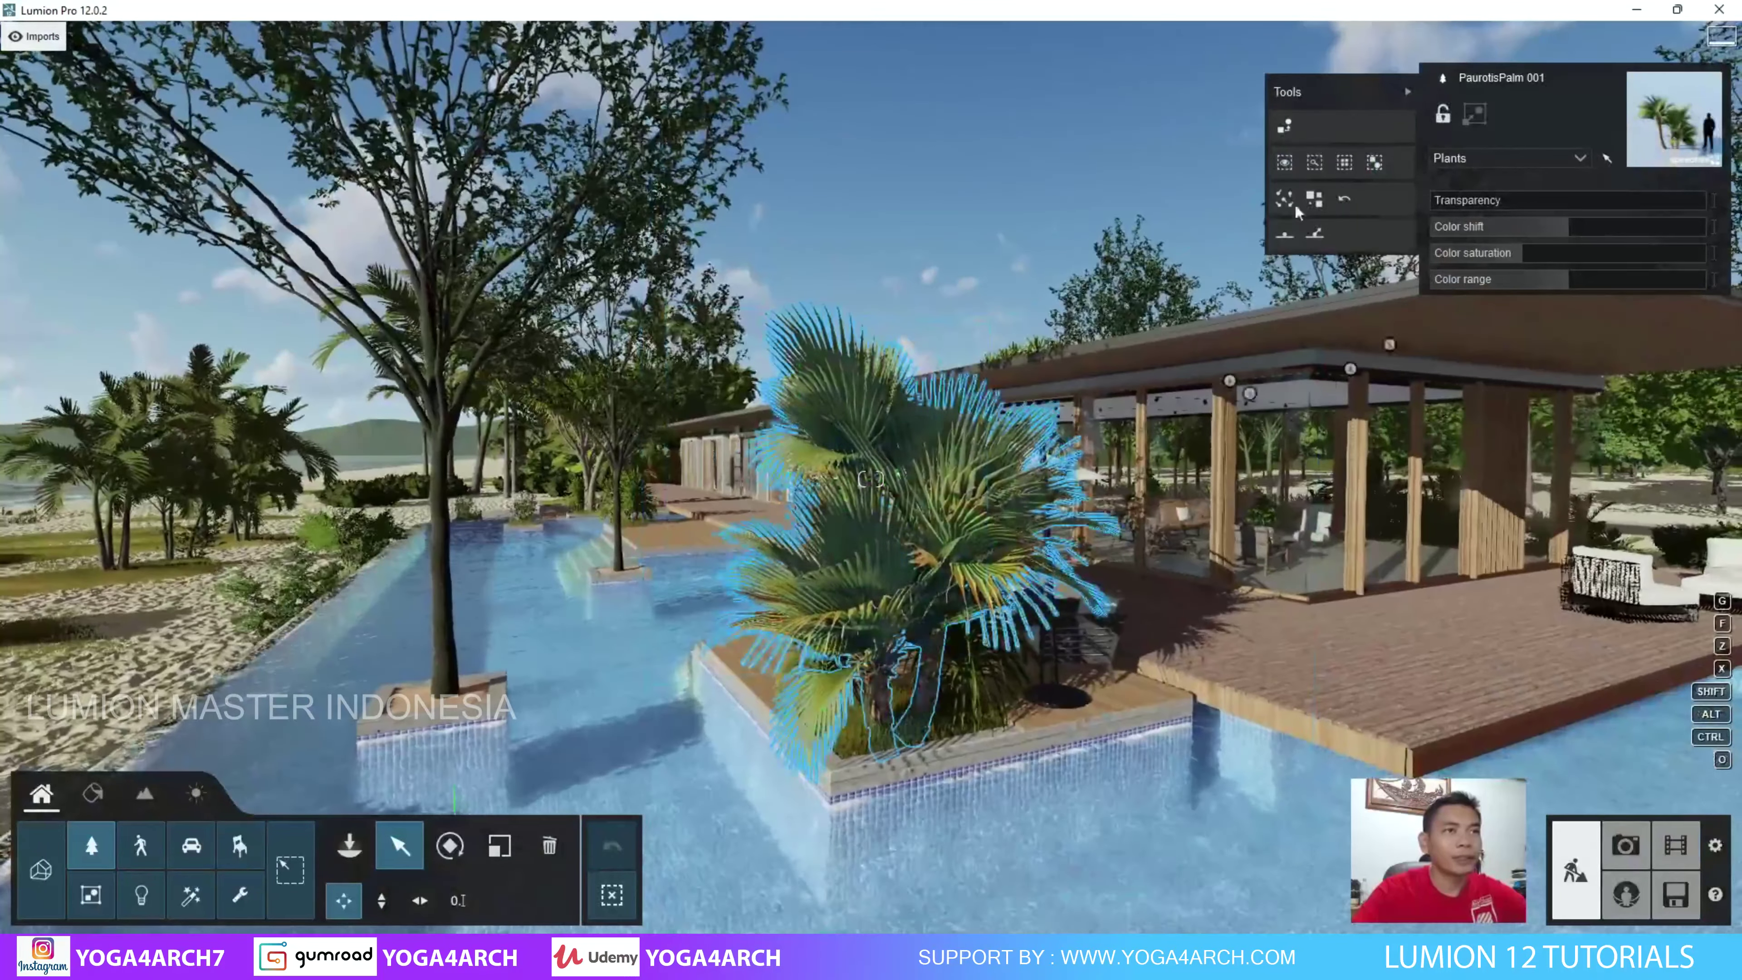
click(1285, 126)
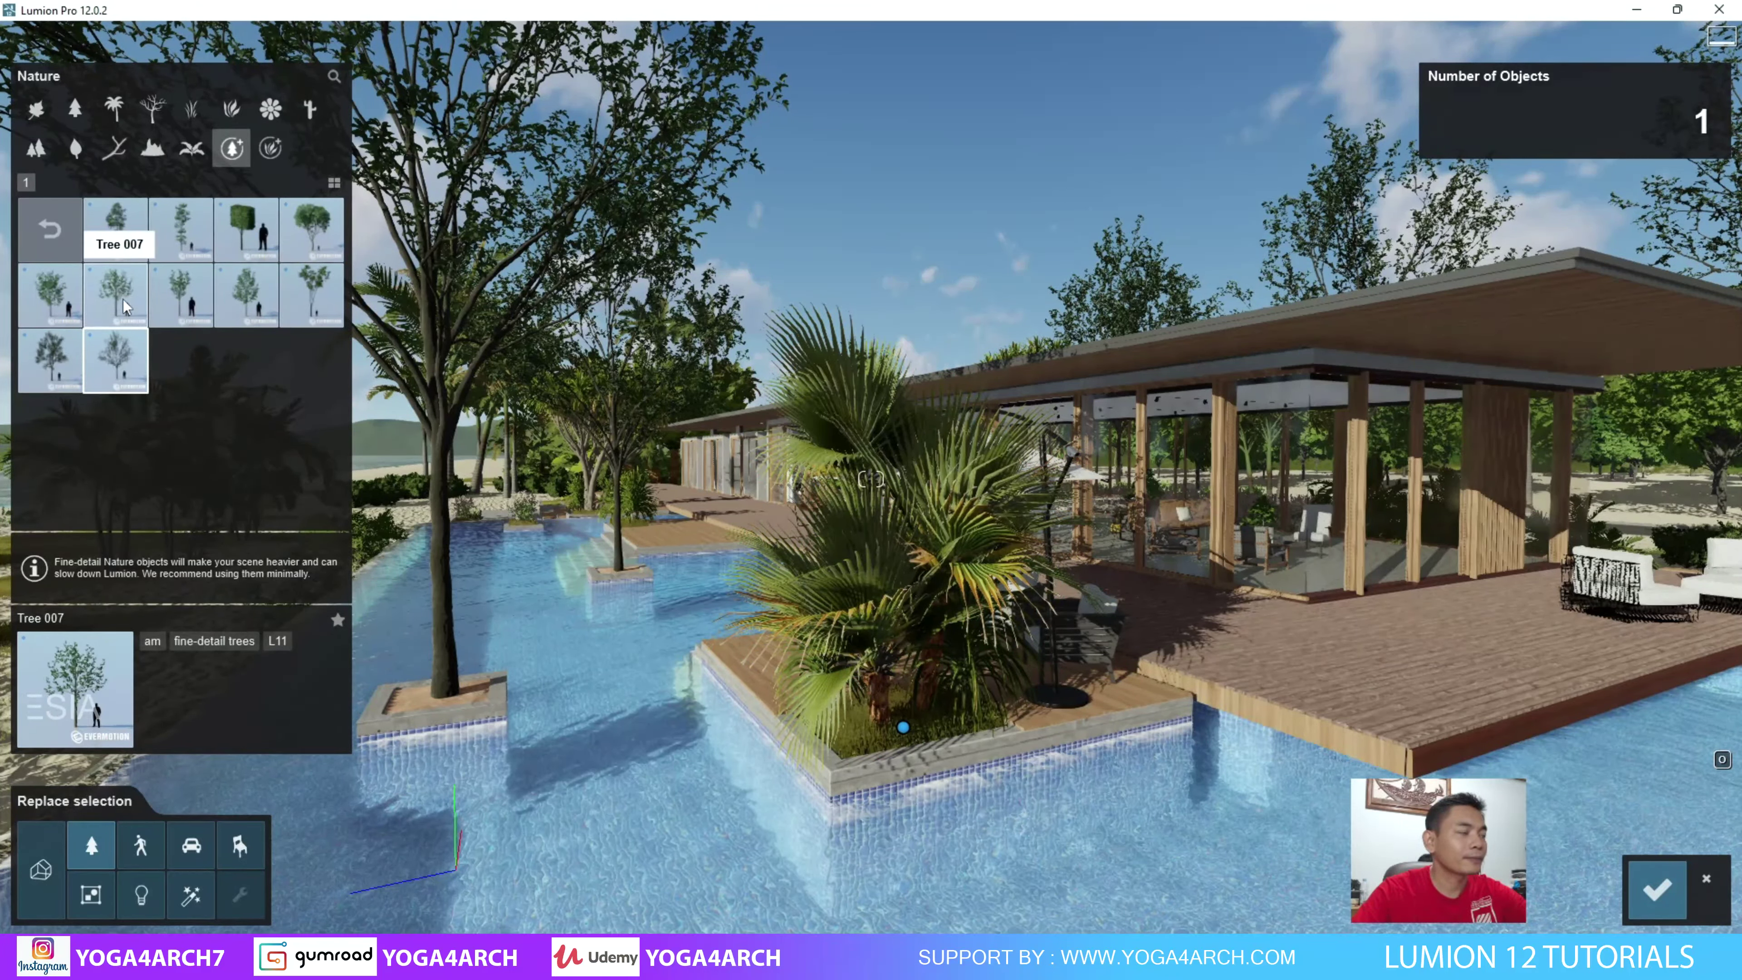
click(303, 297)
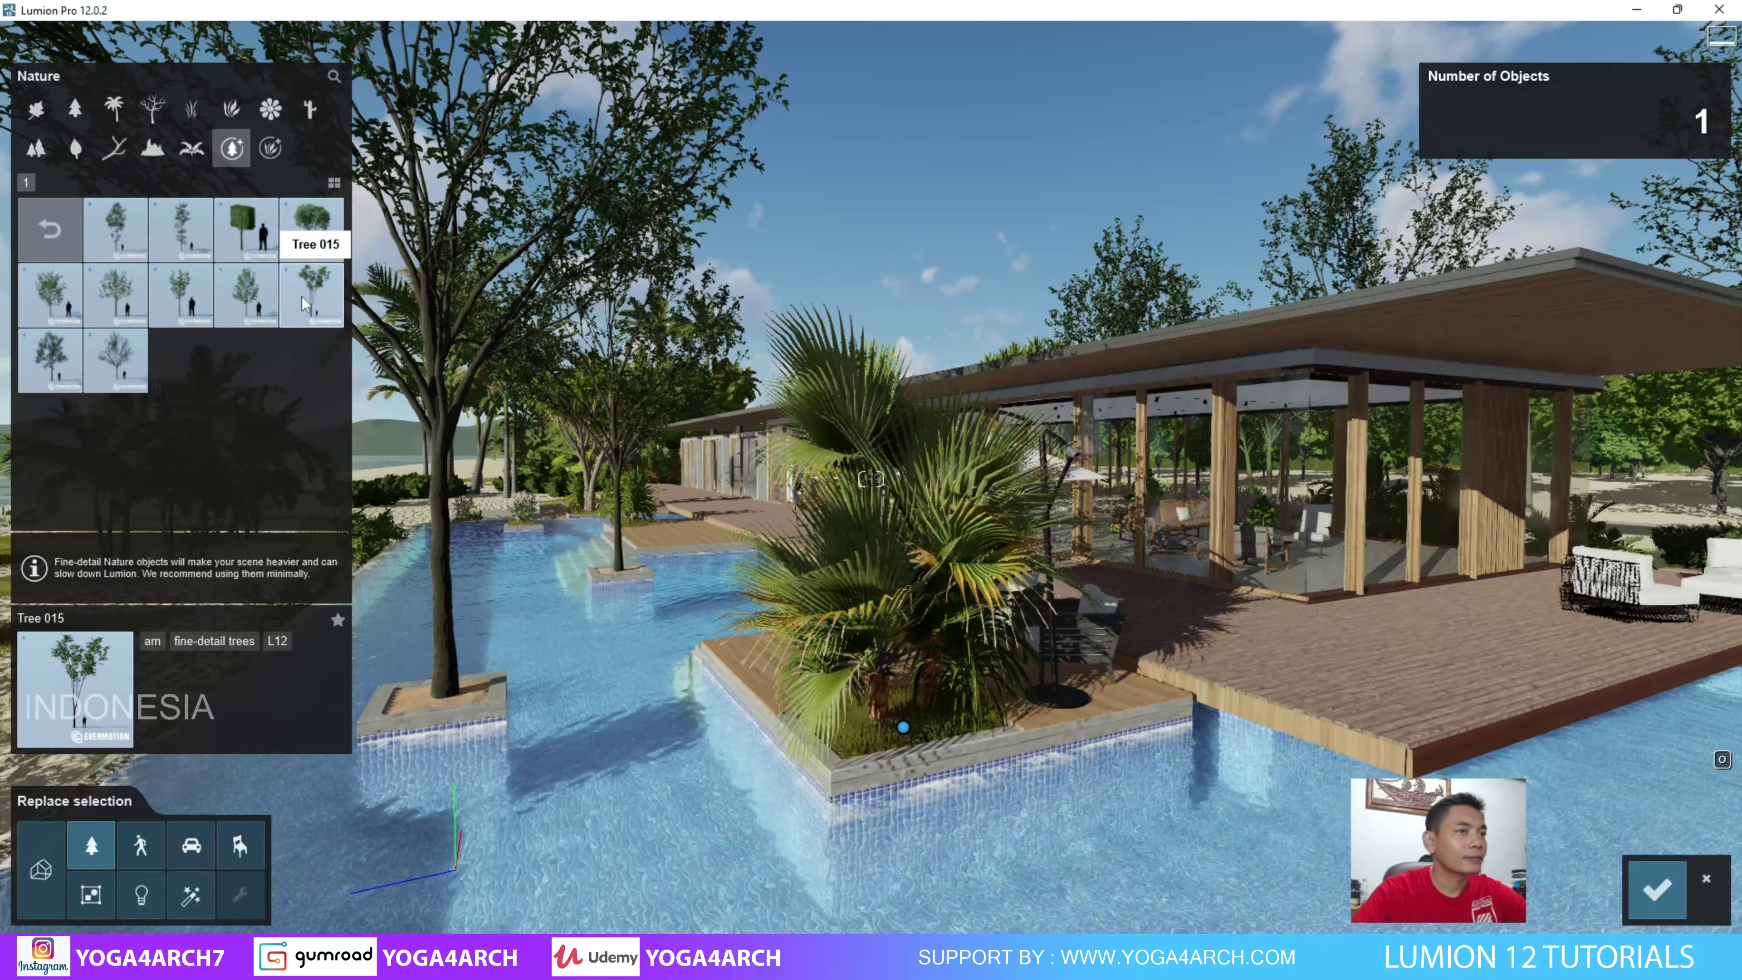
scroll(743, 405, down, 5)
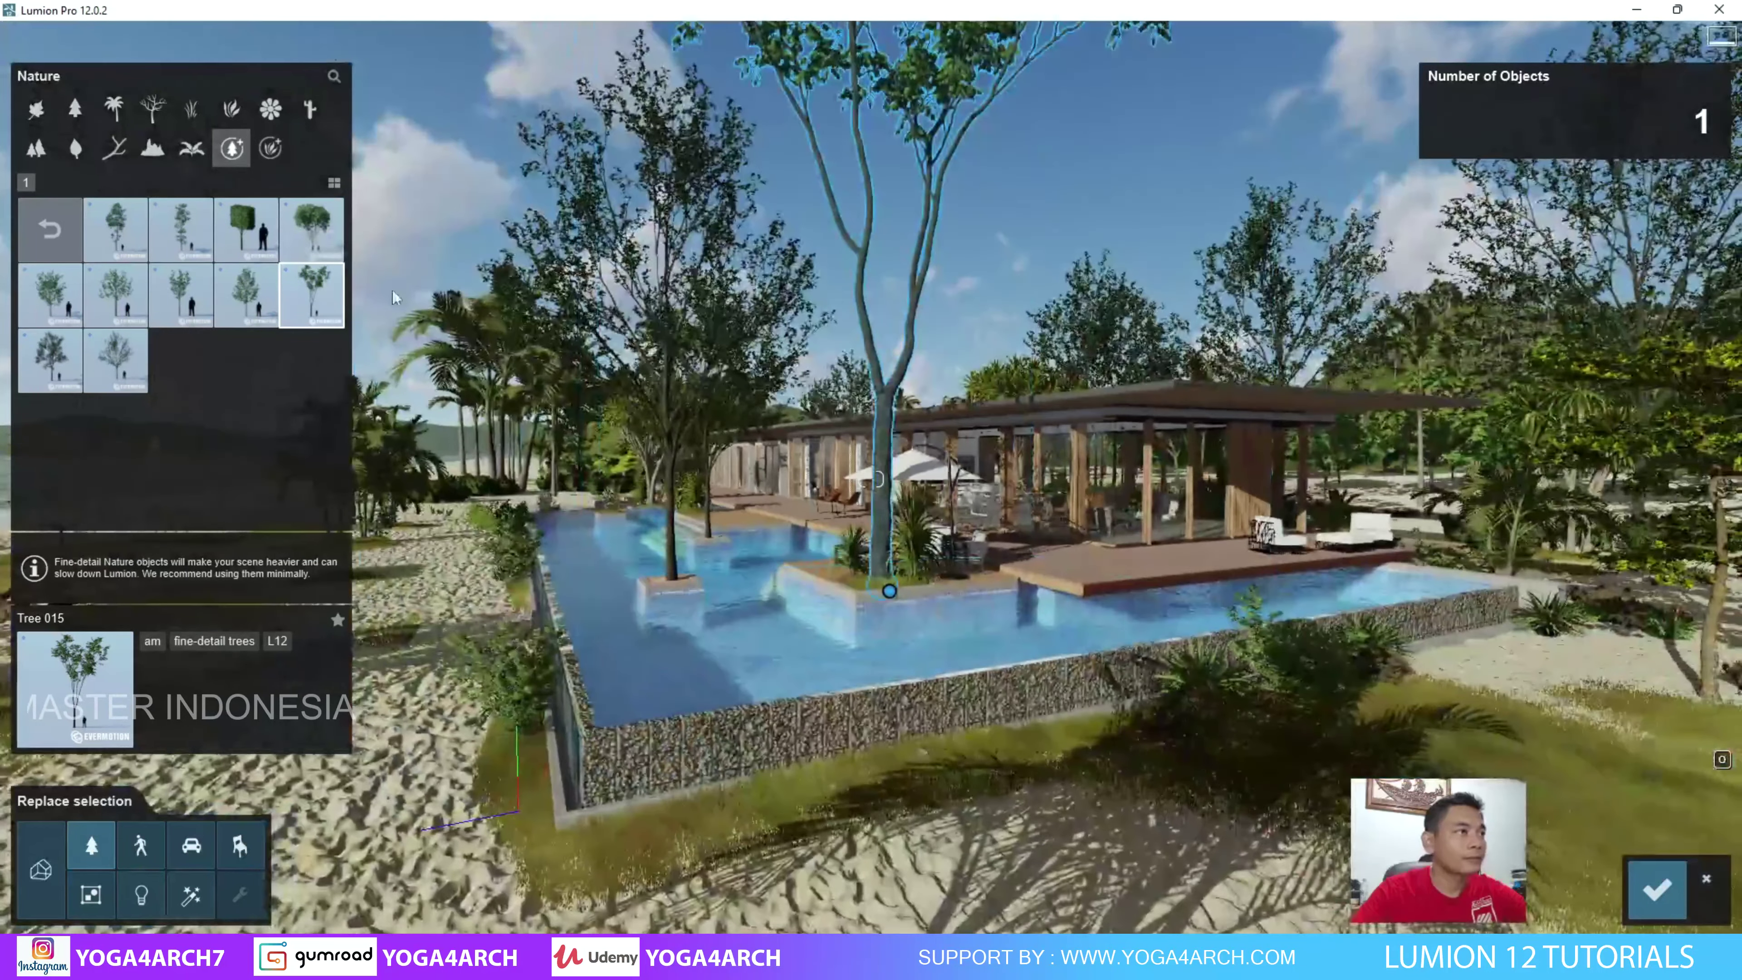
click(61, 306)
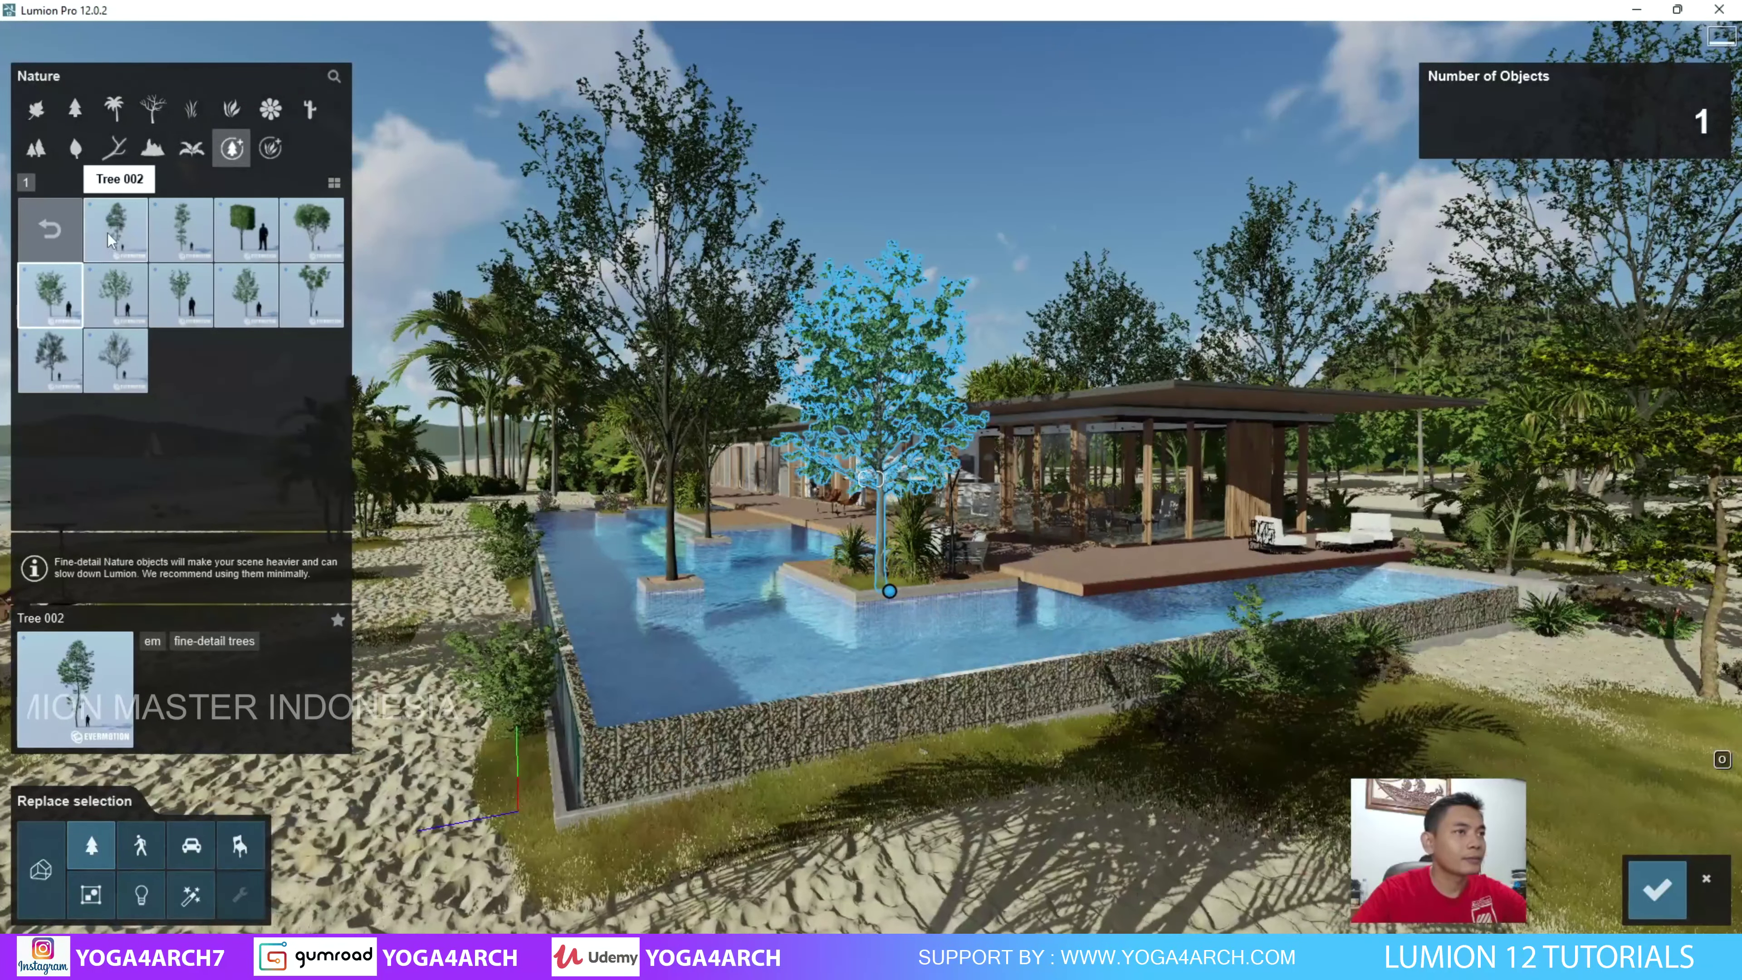
click(117, 226)
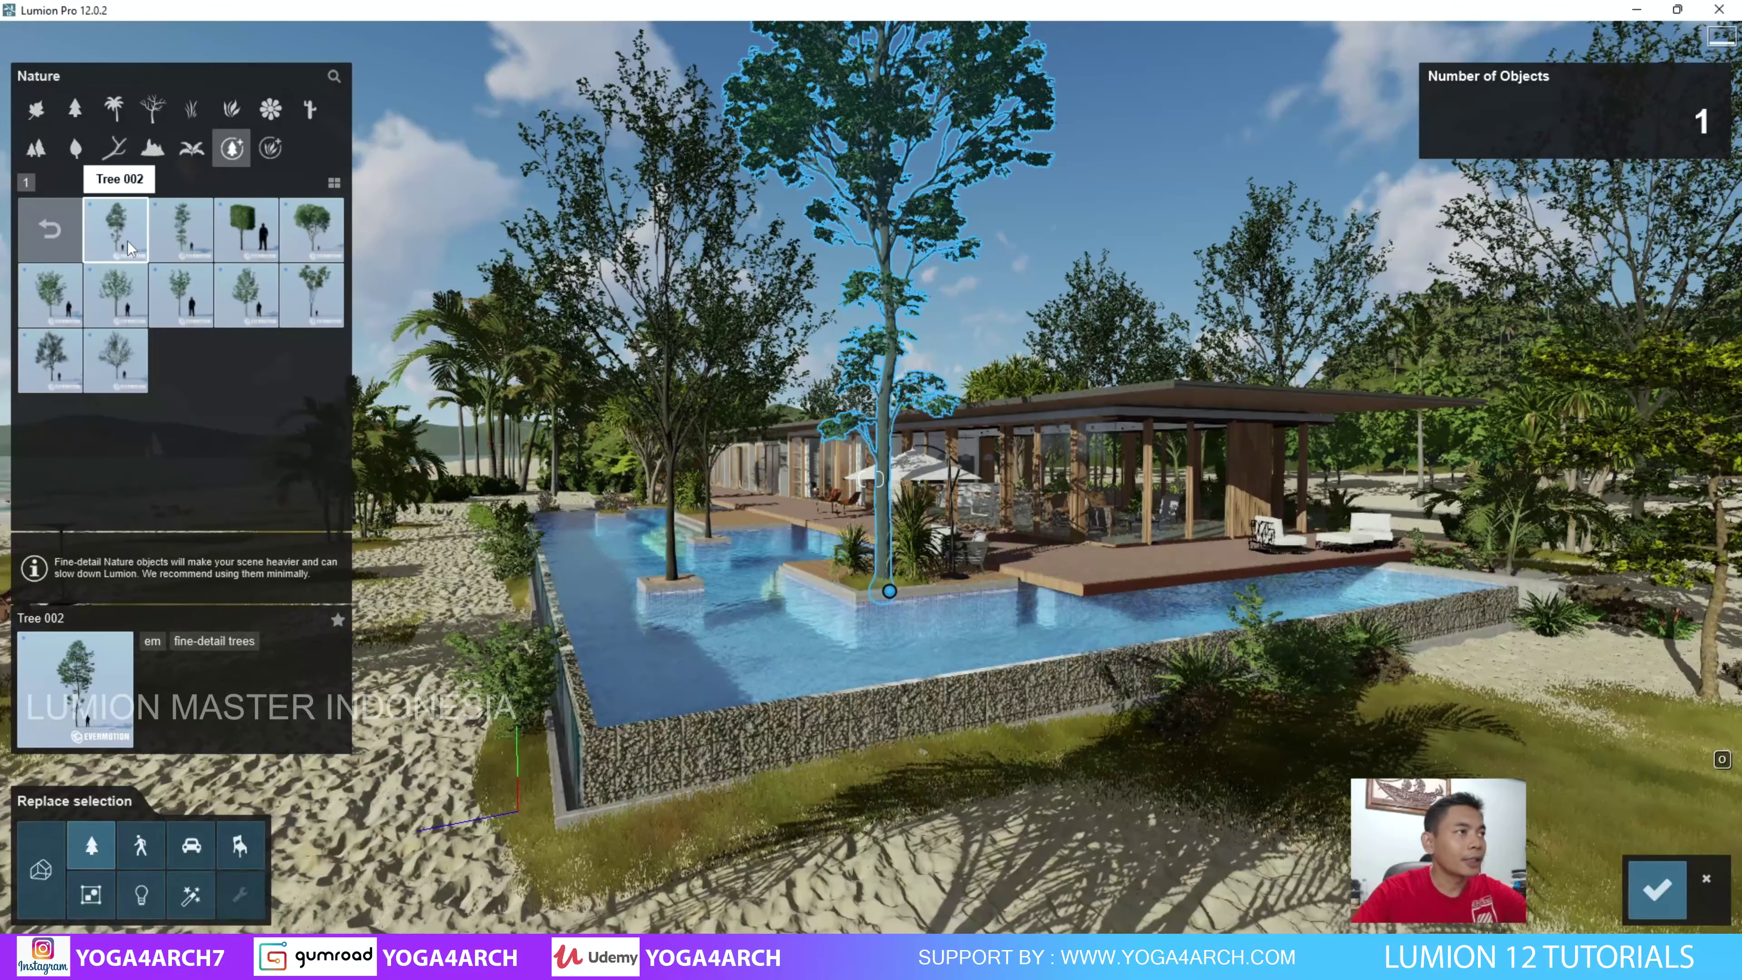
mouse_move(618, 412)
right_down()
mouse_move(823, 411)
mouse_move(618, 412)
right_up()
Confirm the Tree 002 swap and select the almond tree on the sand.
click(1657, 913)
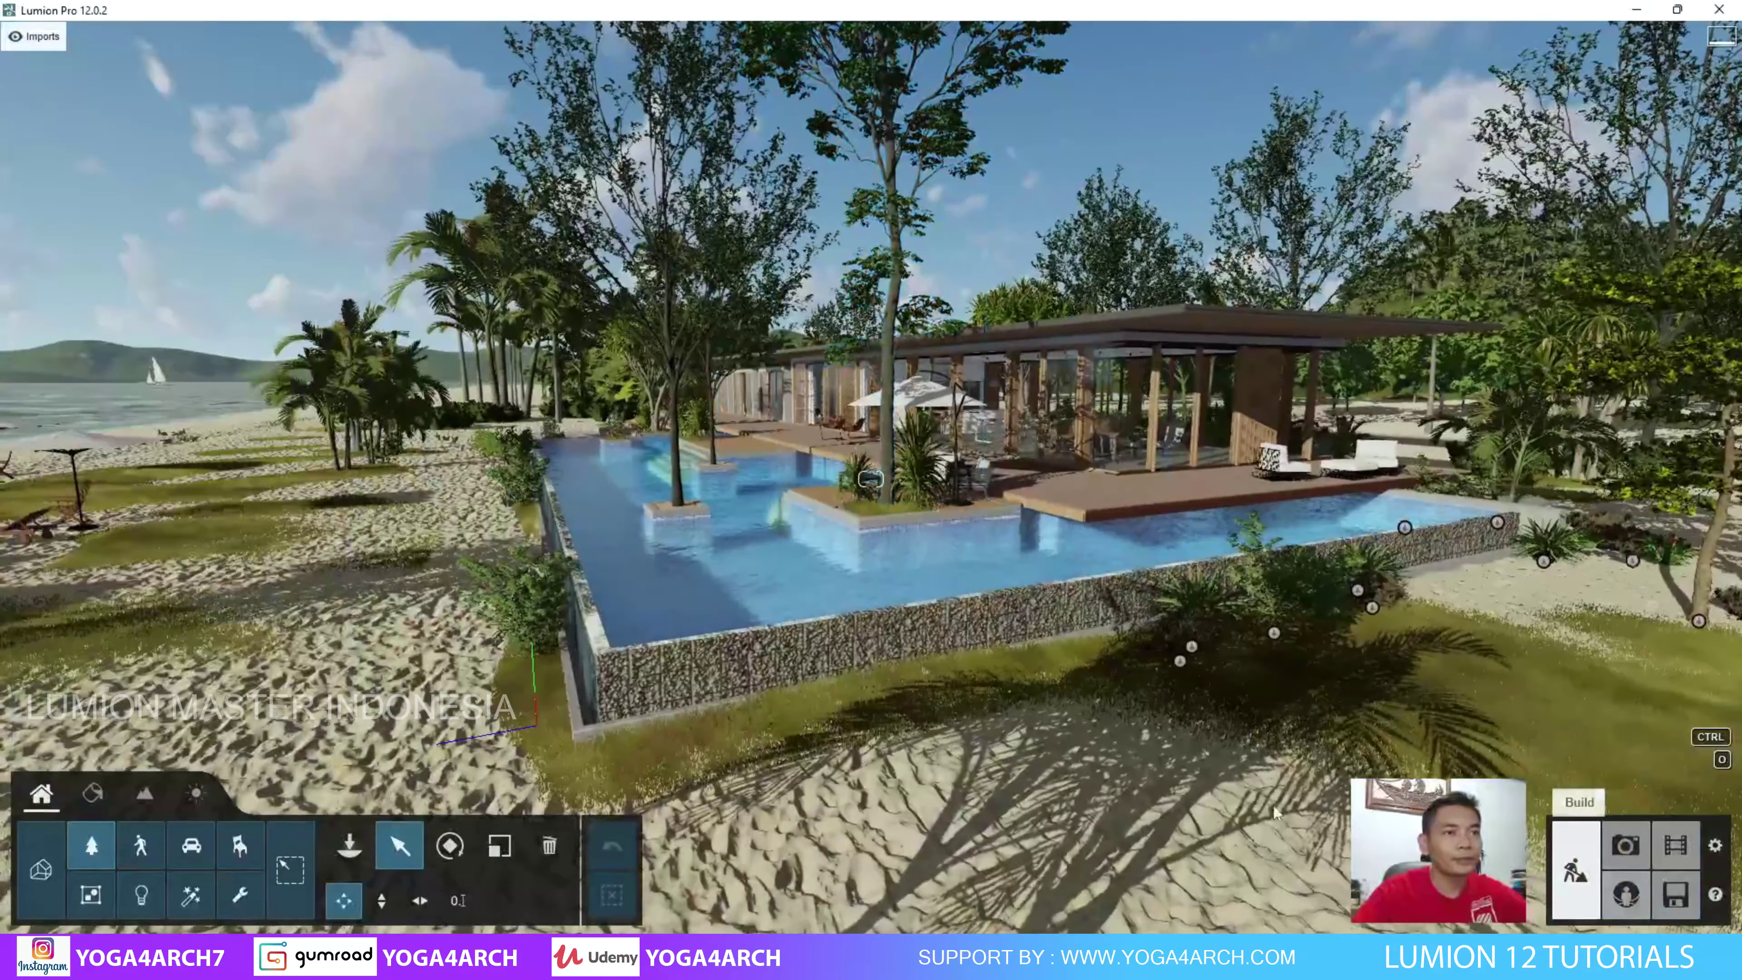
right_drag(823, 480, 1029, 481)
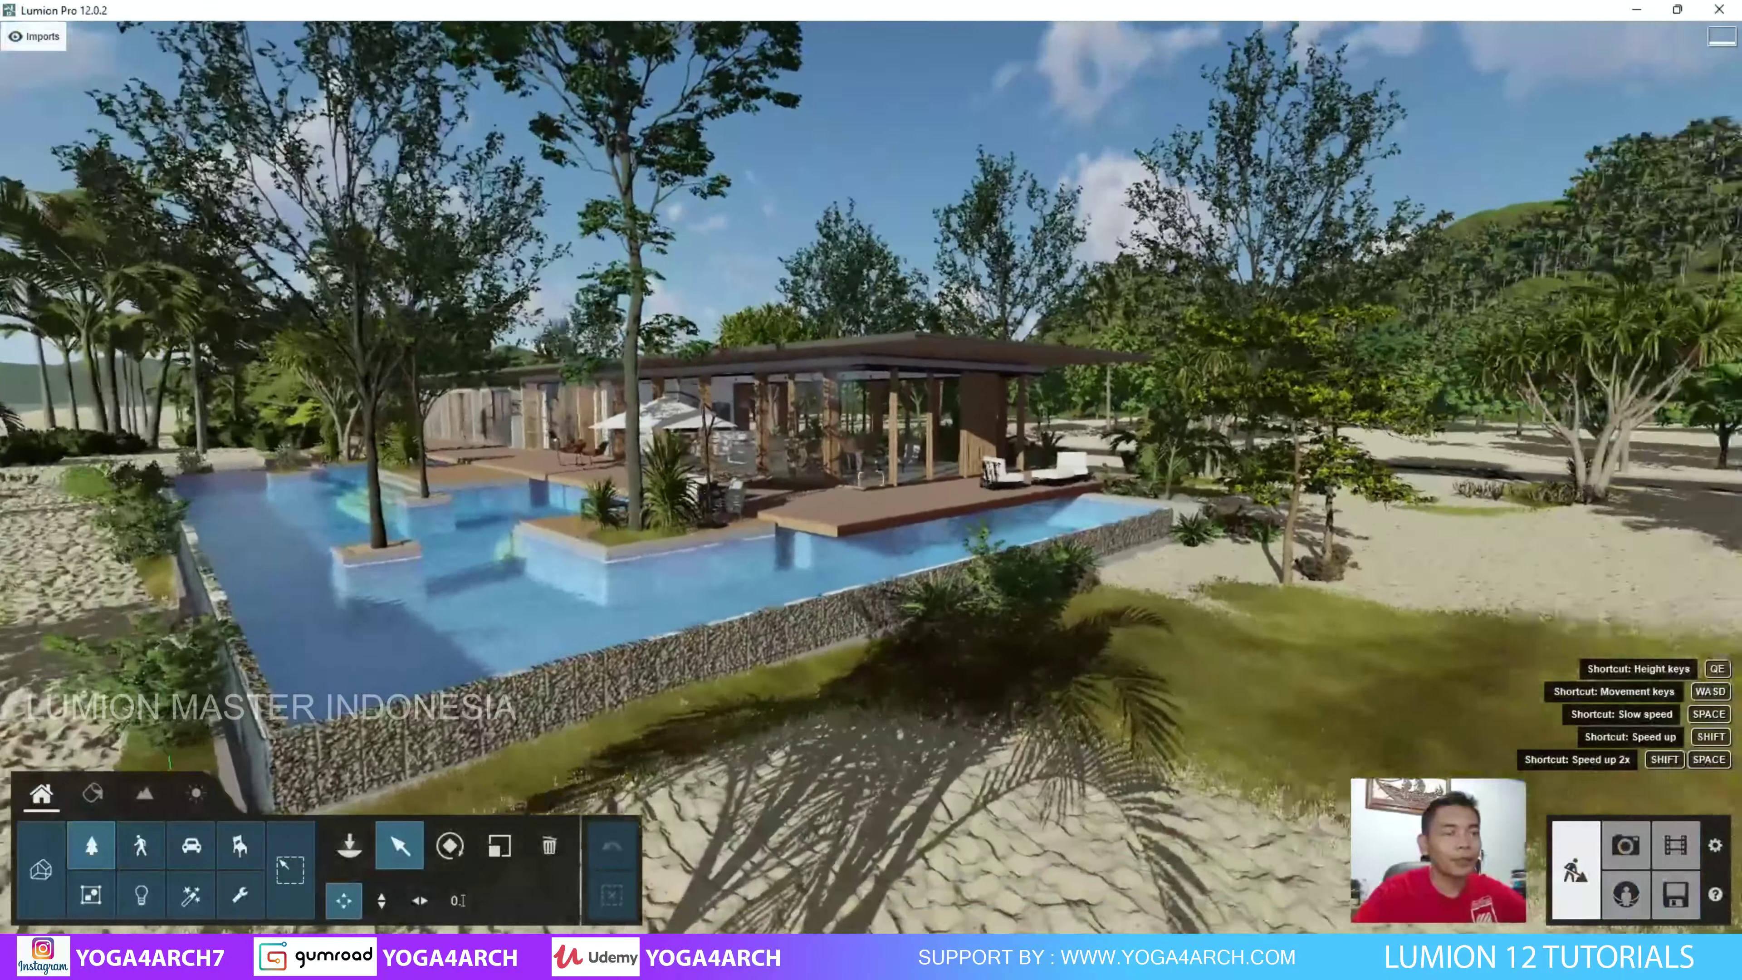
mouse_move(686, 478)
right_down()
mouse_move(871, 478)
mouse_move(665, 478)
right_up()
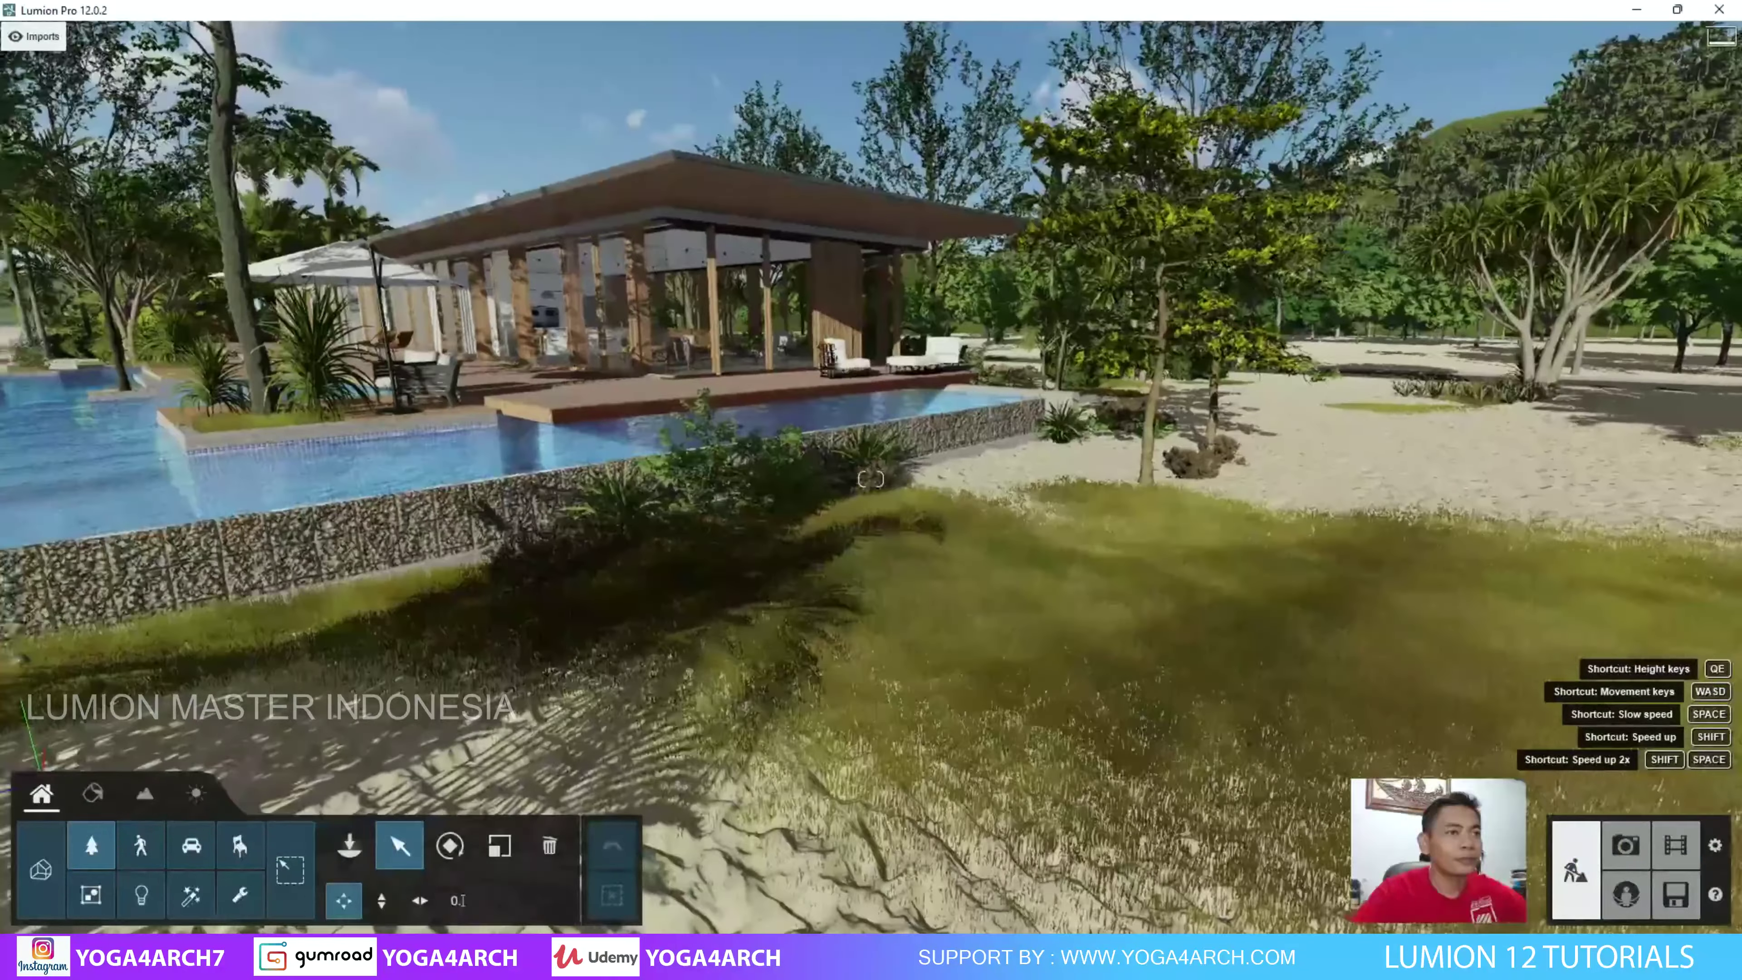
right_drag(871, 479, 755, 478)
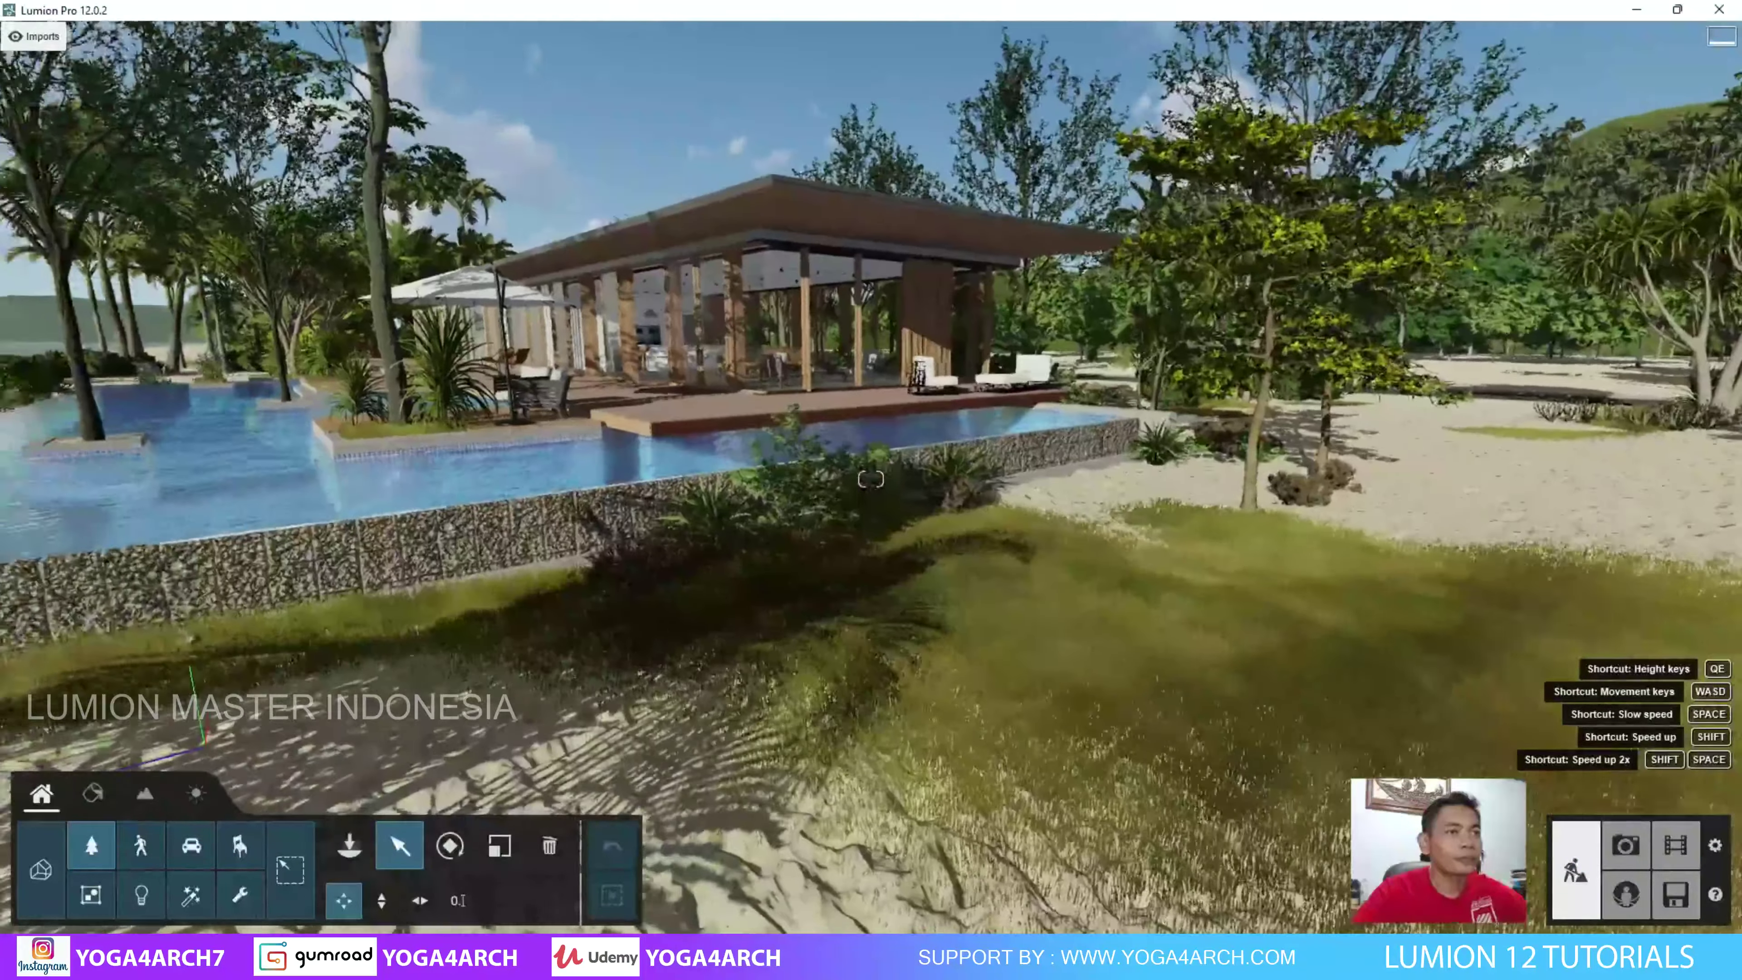
click(1297, 326)
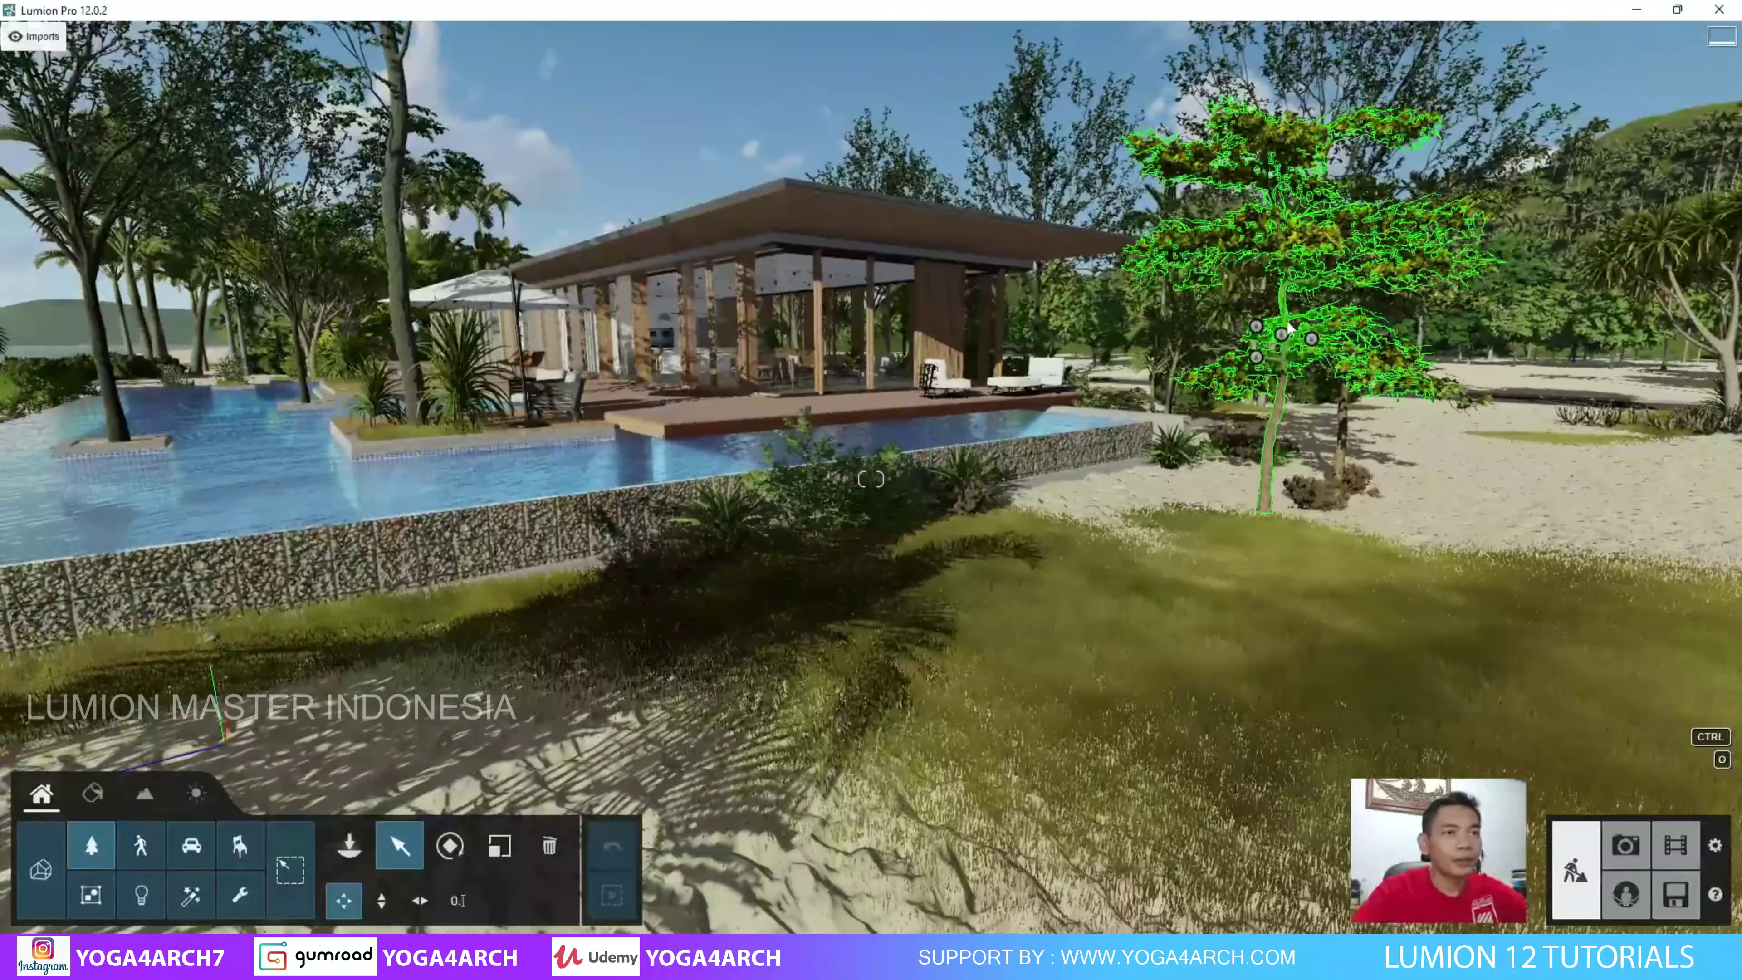
click(1296, 326)
Replace the almond tree with fine-detail Tree 005 and confirm.
mouse_move(961, 548)
right_down()
mouse_move(1138, 549)
mouse_move(1070, 536)
right_up()
key(w)
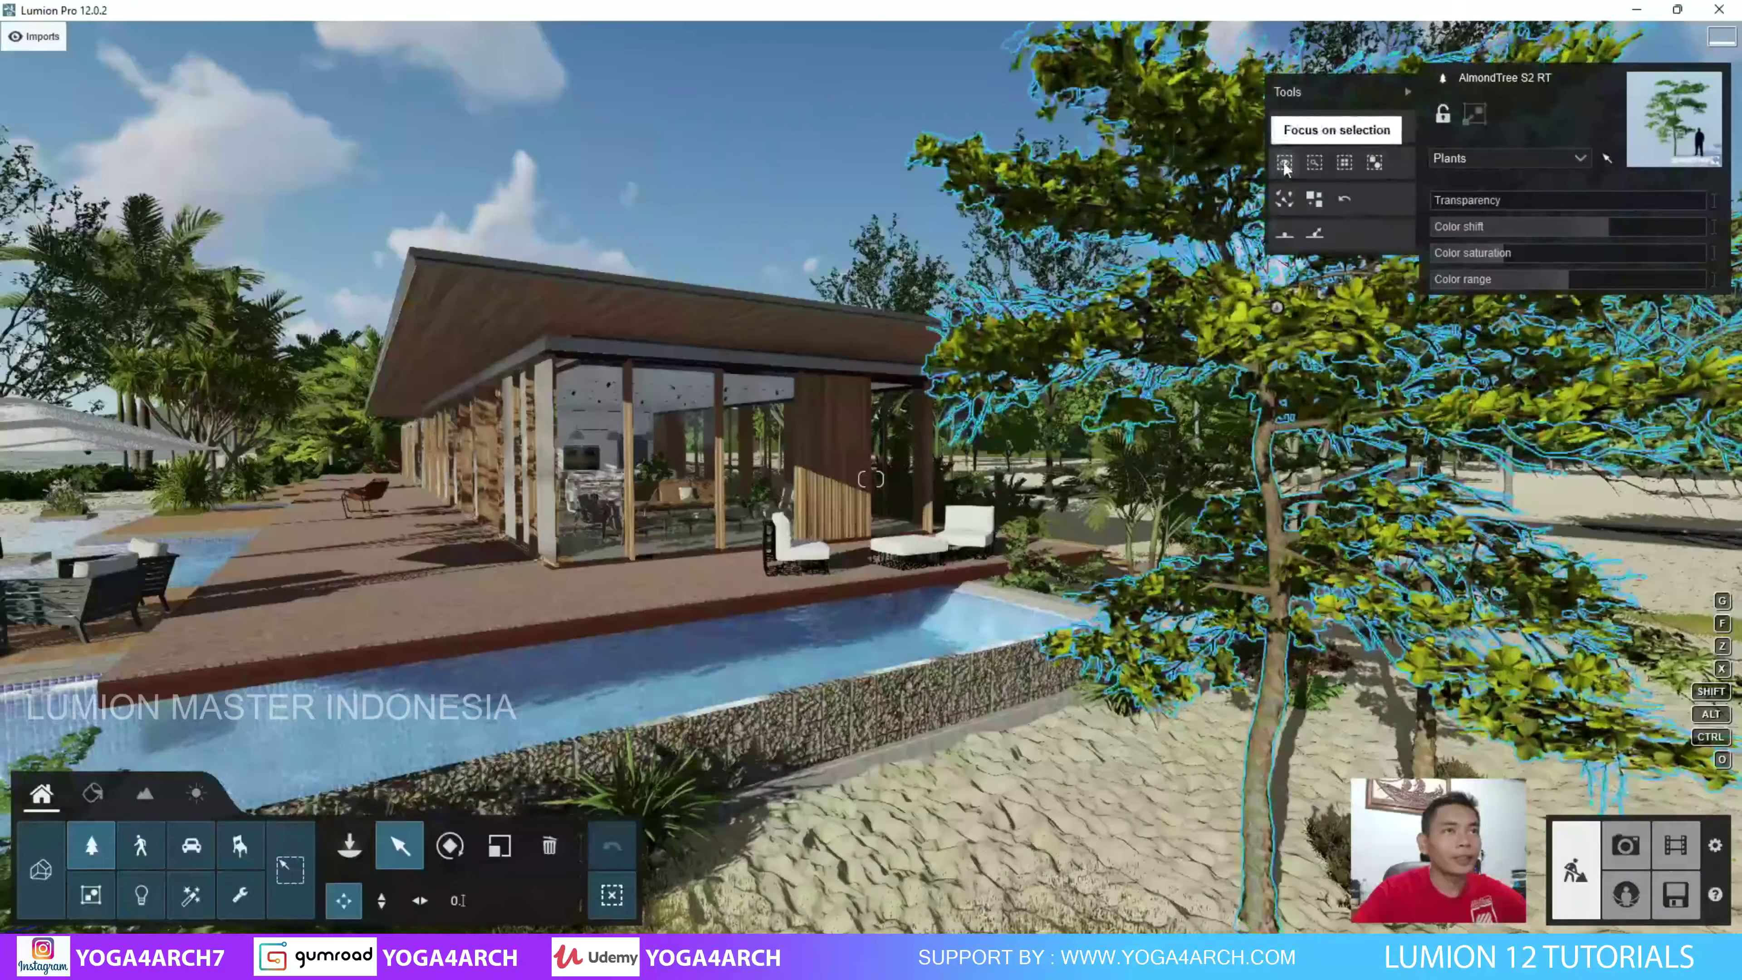
click(1288, 130)
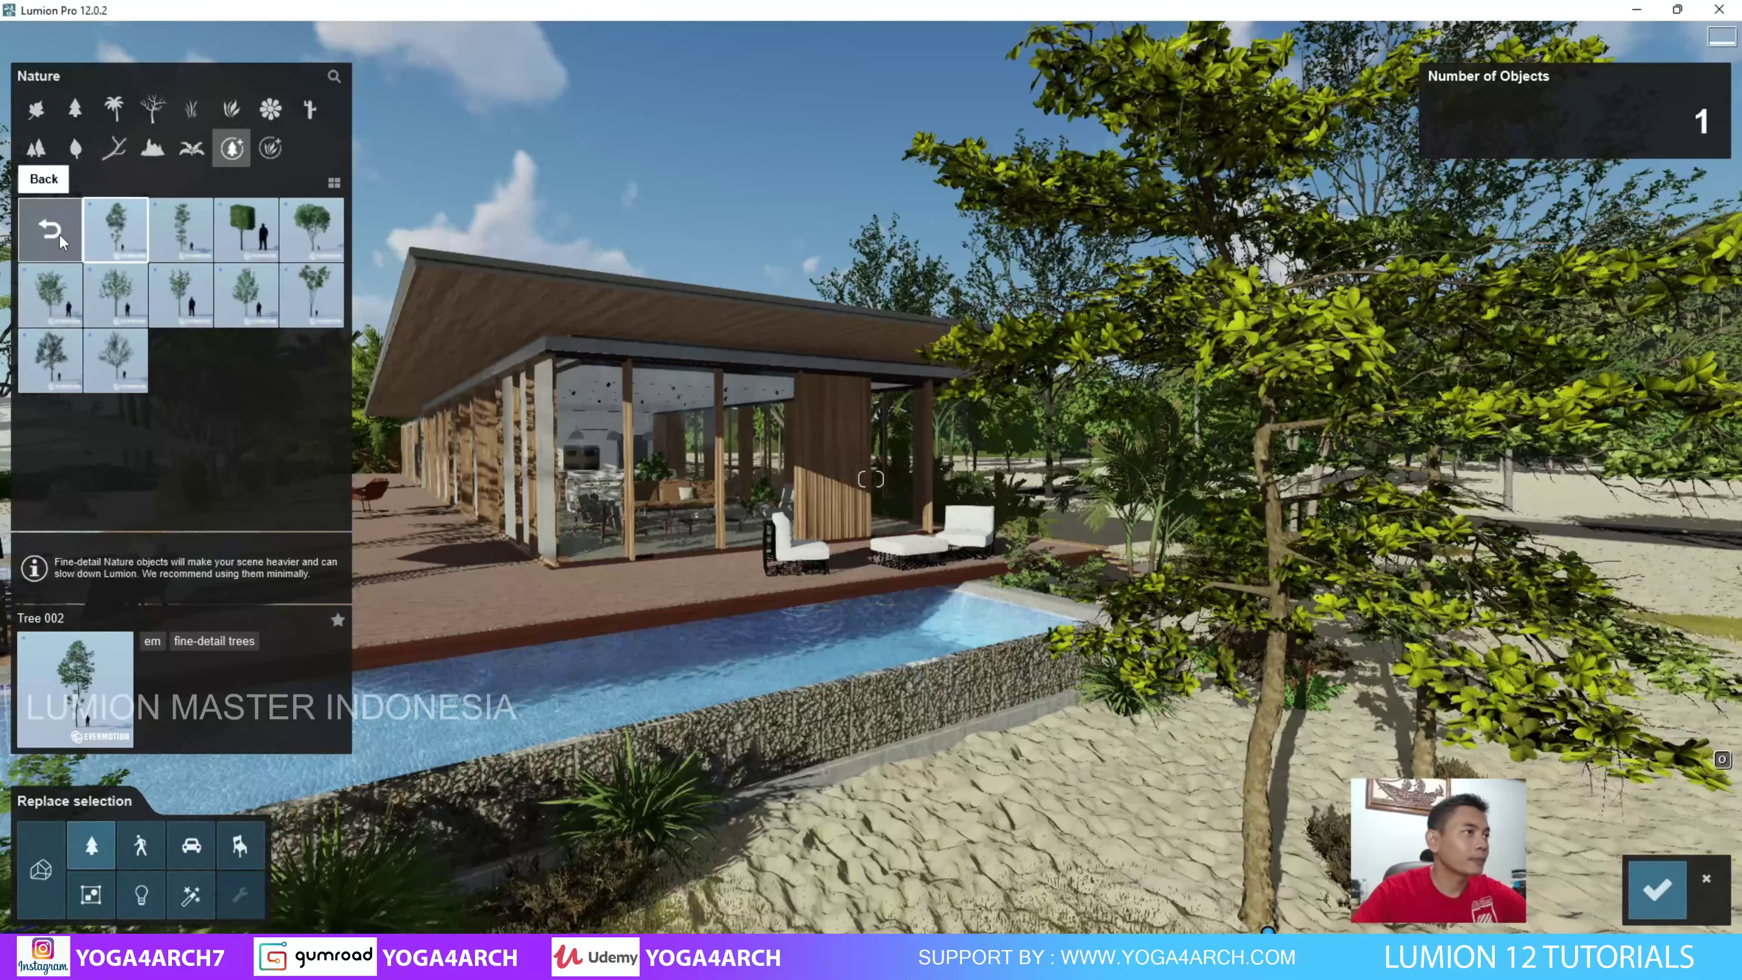
click(321, 232)
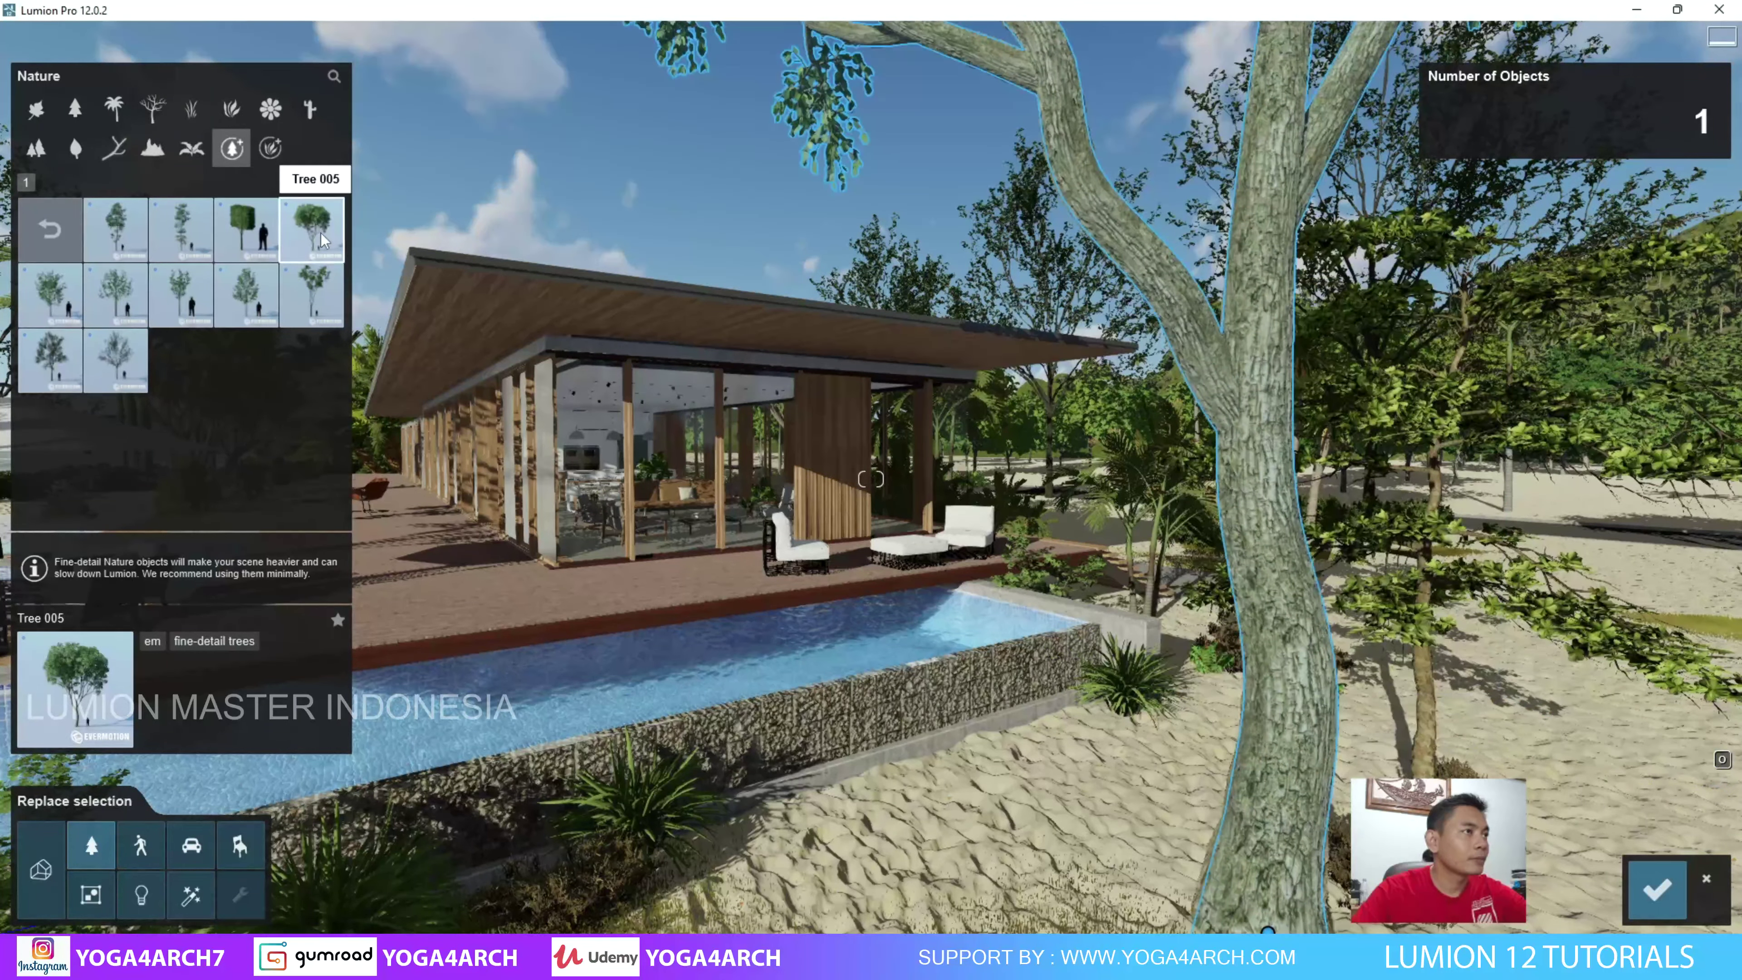
key(s)
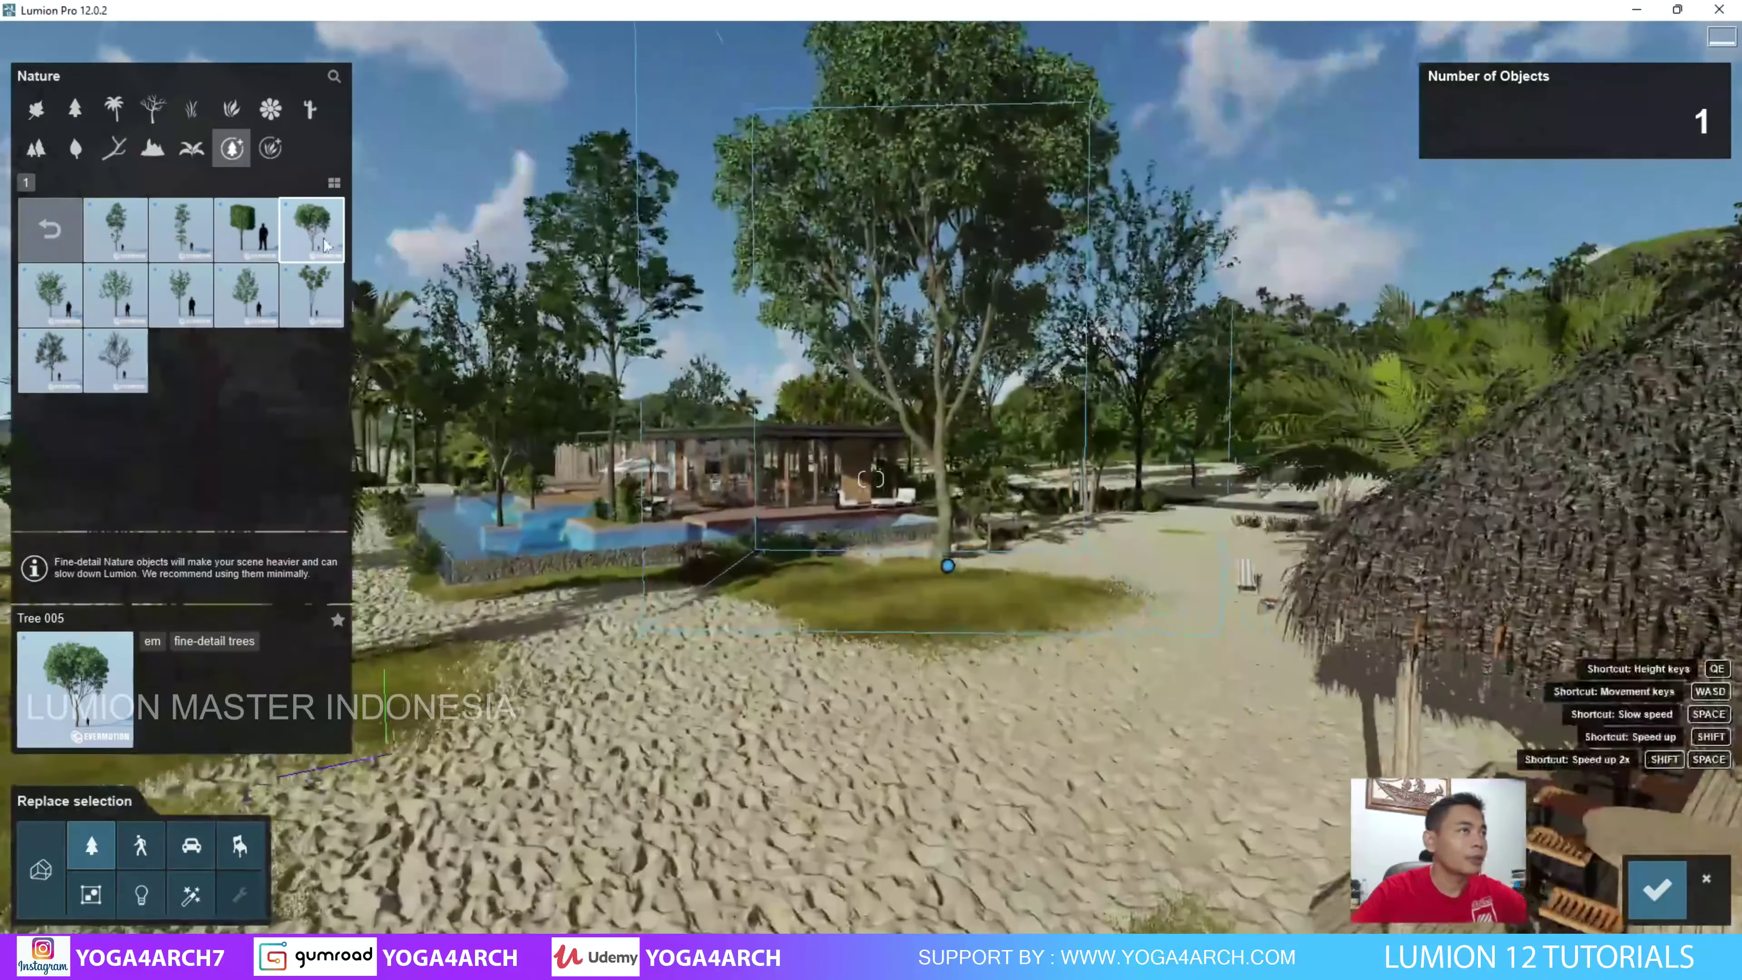
key(w)
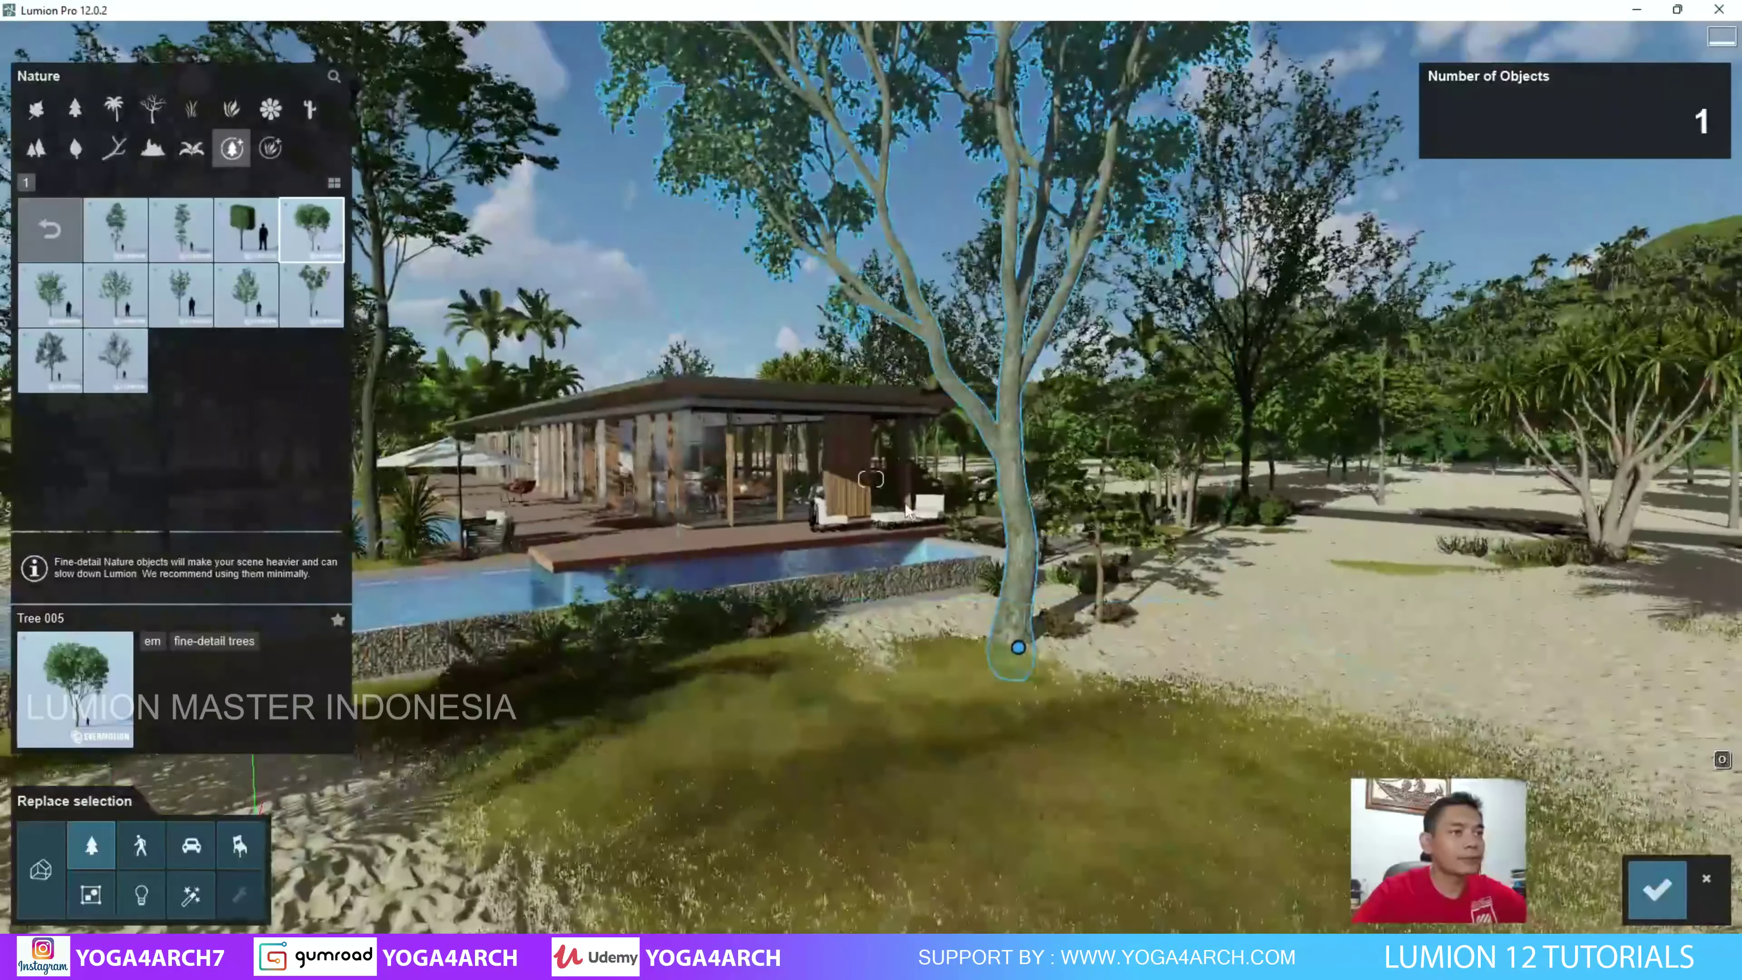
click(1656, 890)
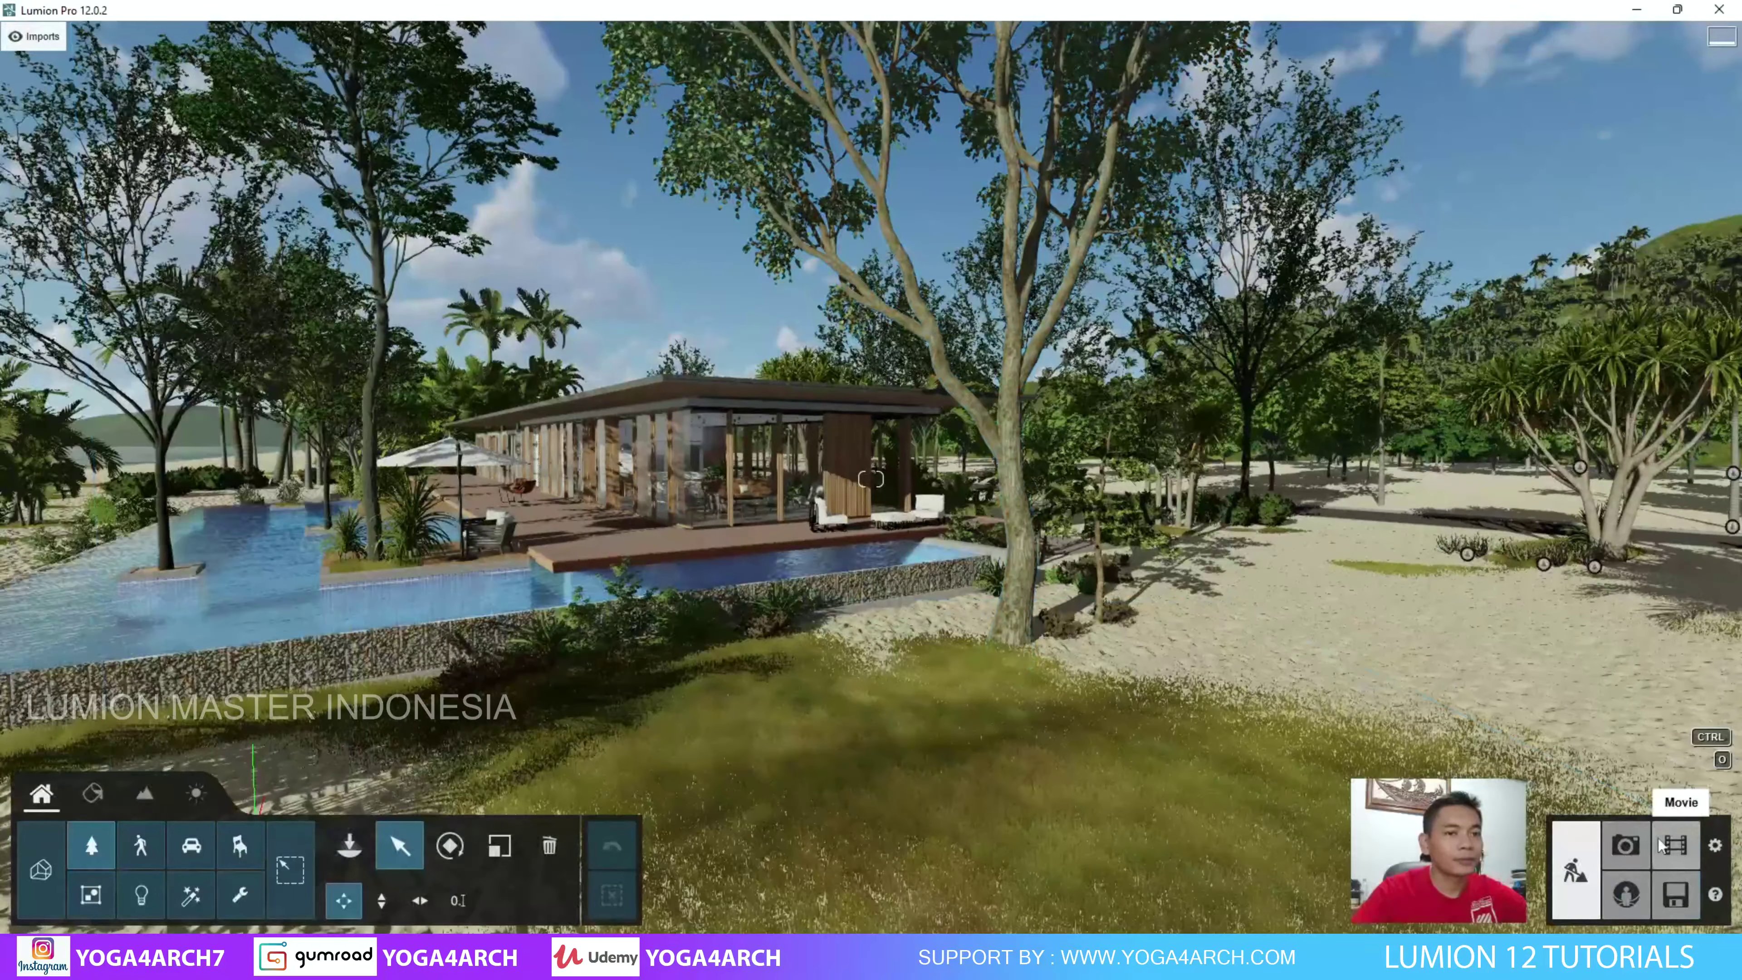
Preview the Beach vacation camera view in Photo mode showing the replaced trees.
click(1626, 844)
click(90, 813)
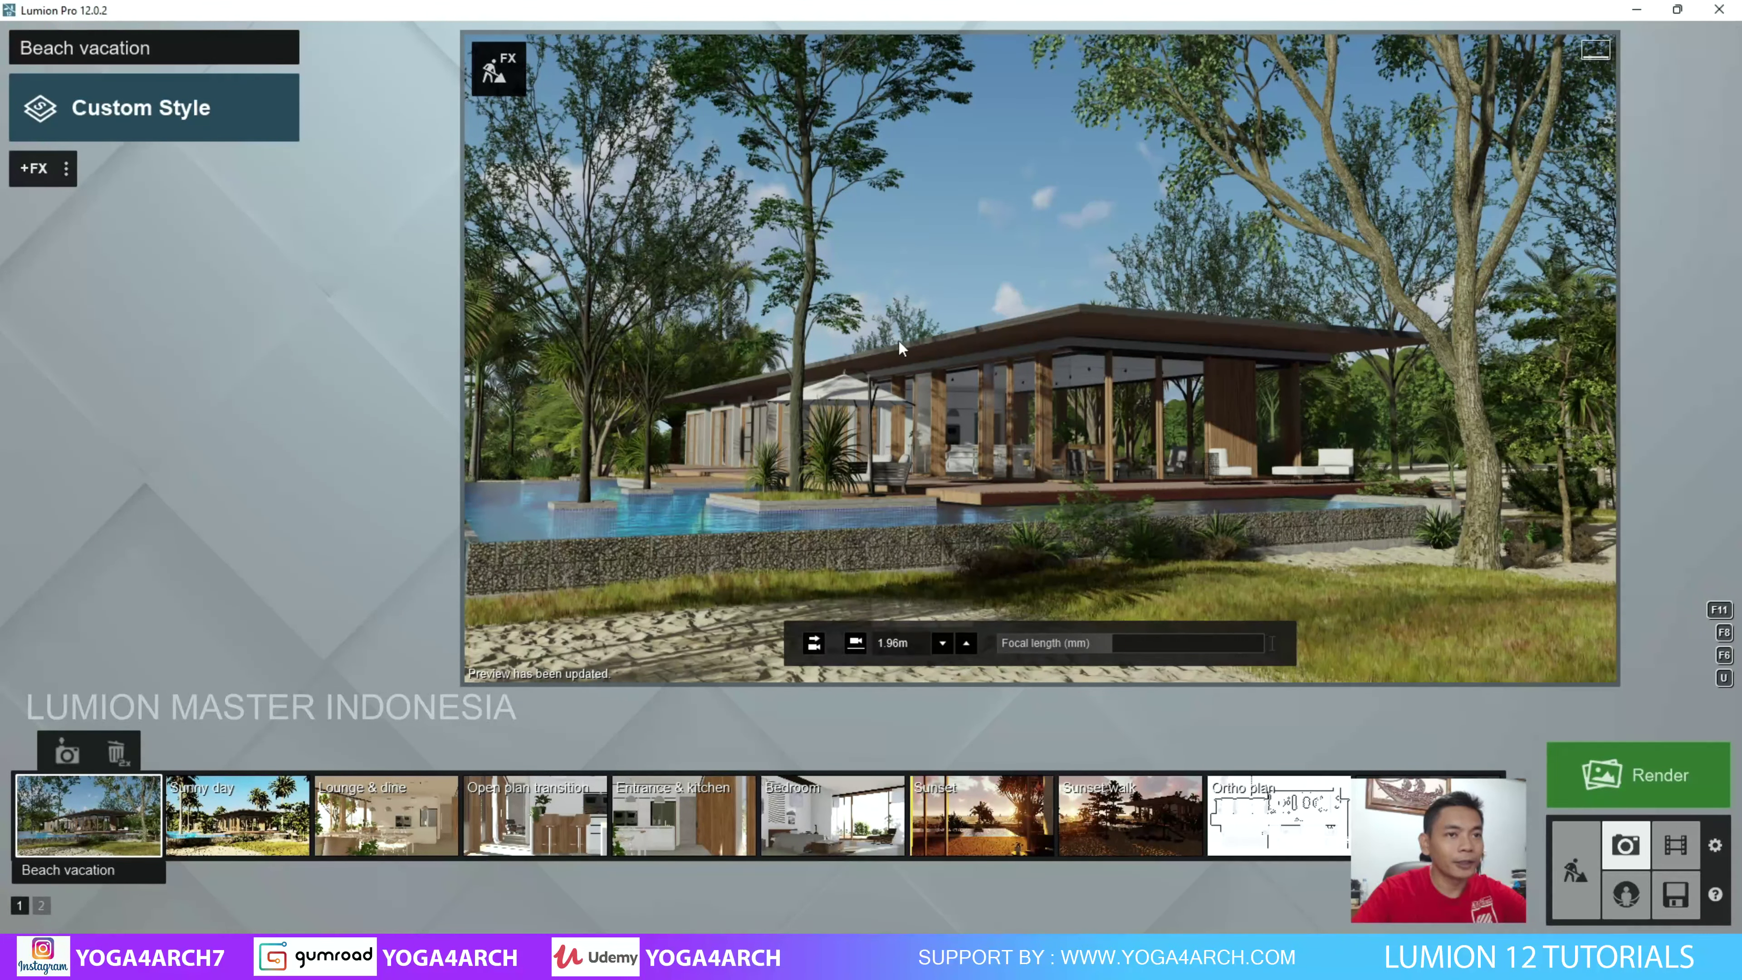
mouse_move(964, 427)
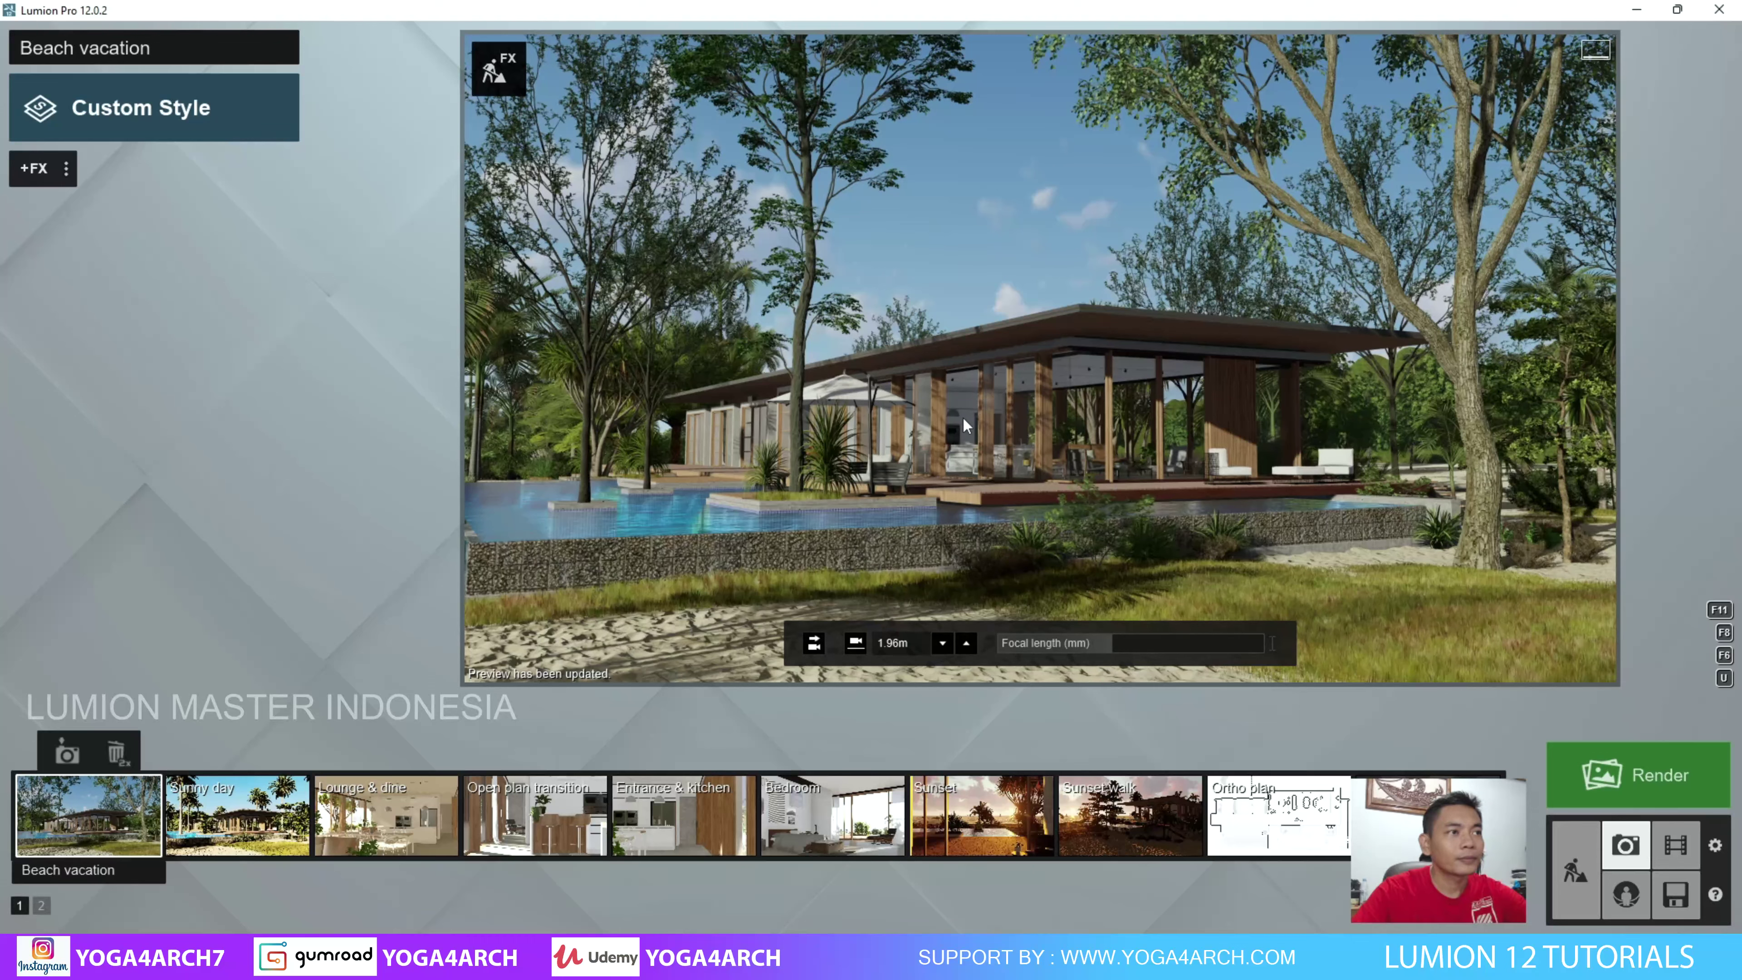
click(1573, 836)
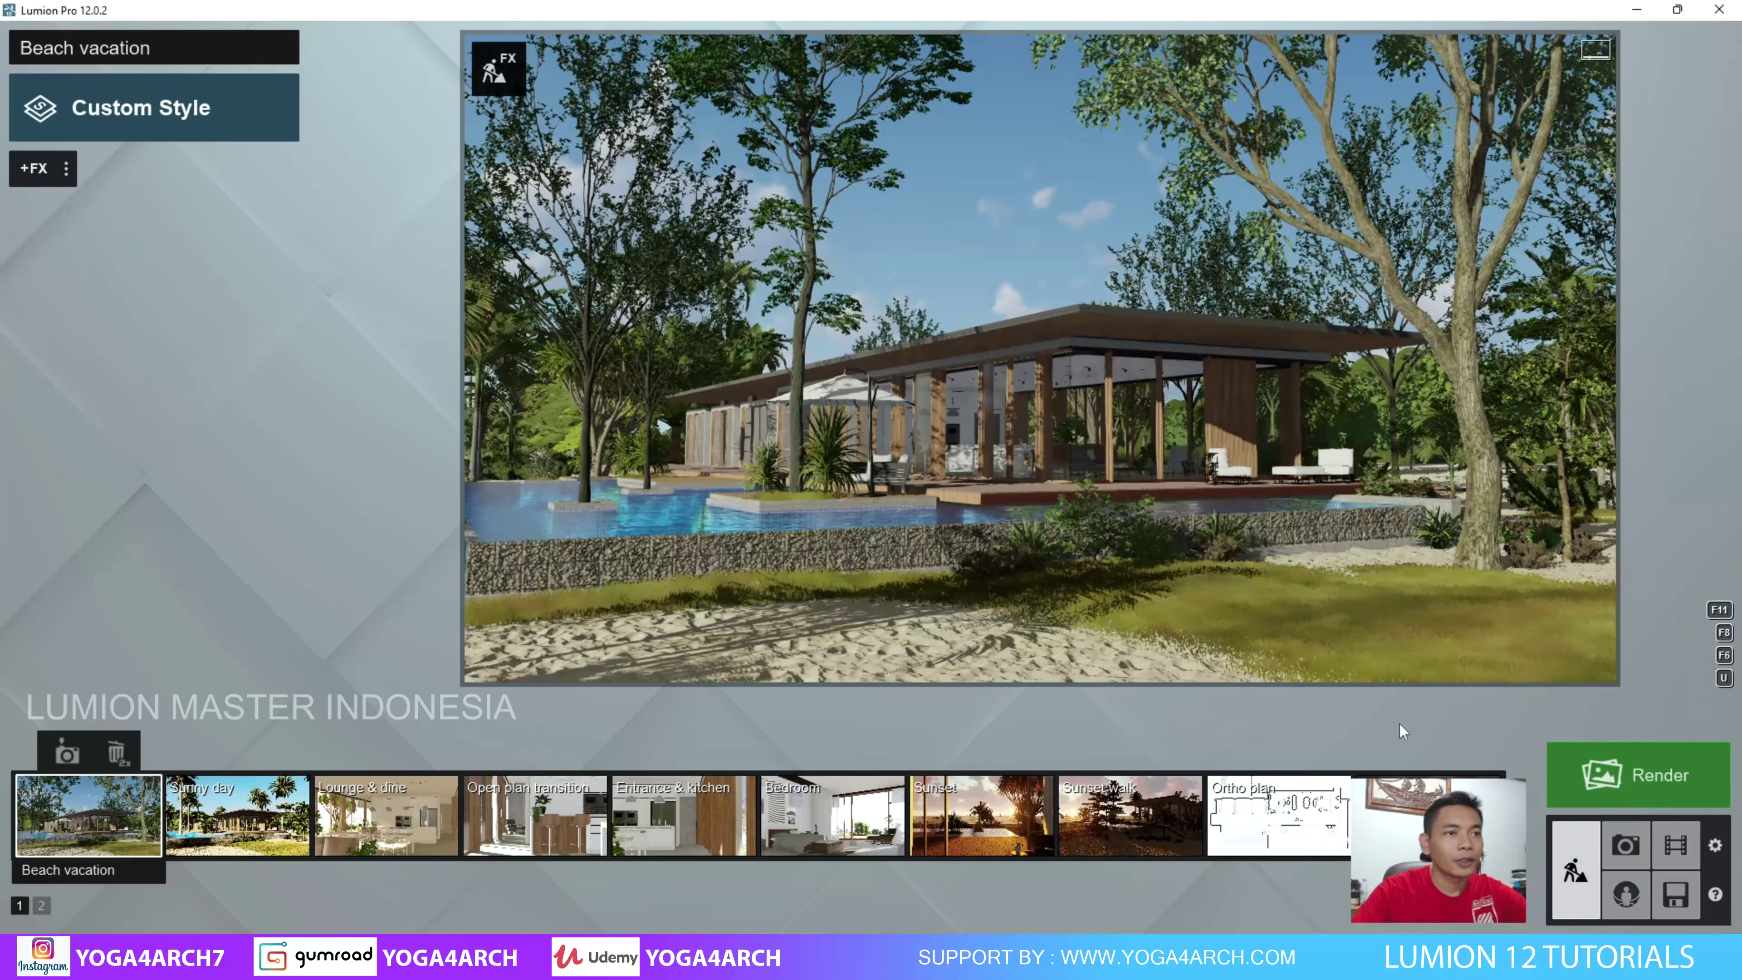
Place an Orchid Tree 001 from fine-detail trees page 2 right of the house.
key(w)
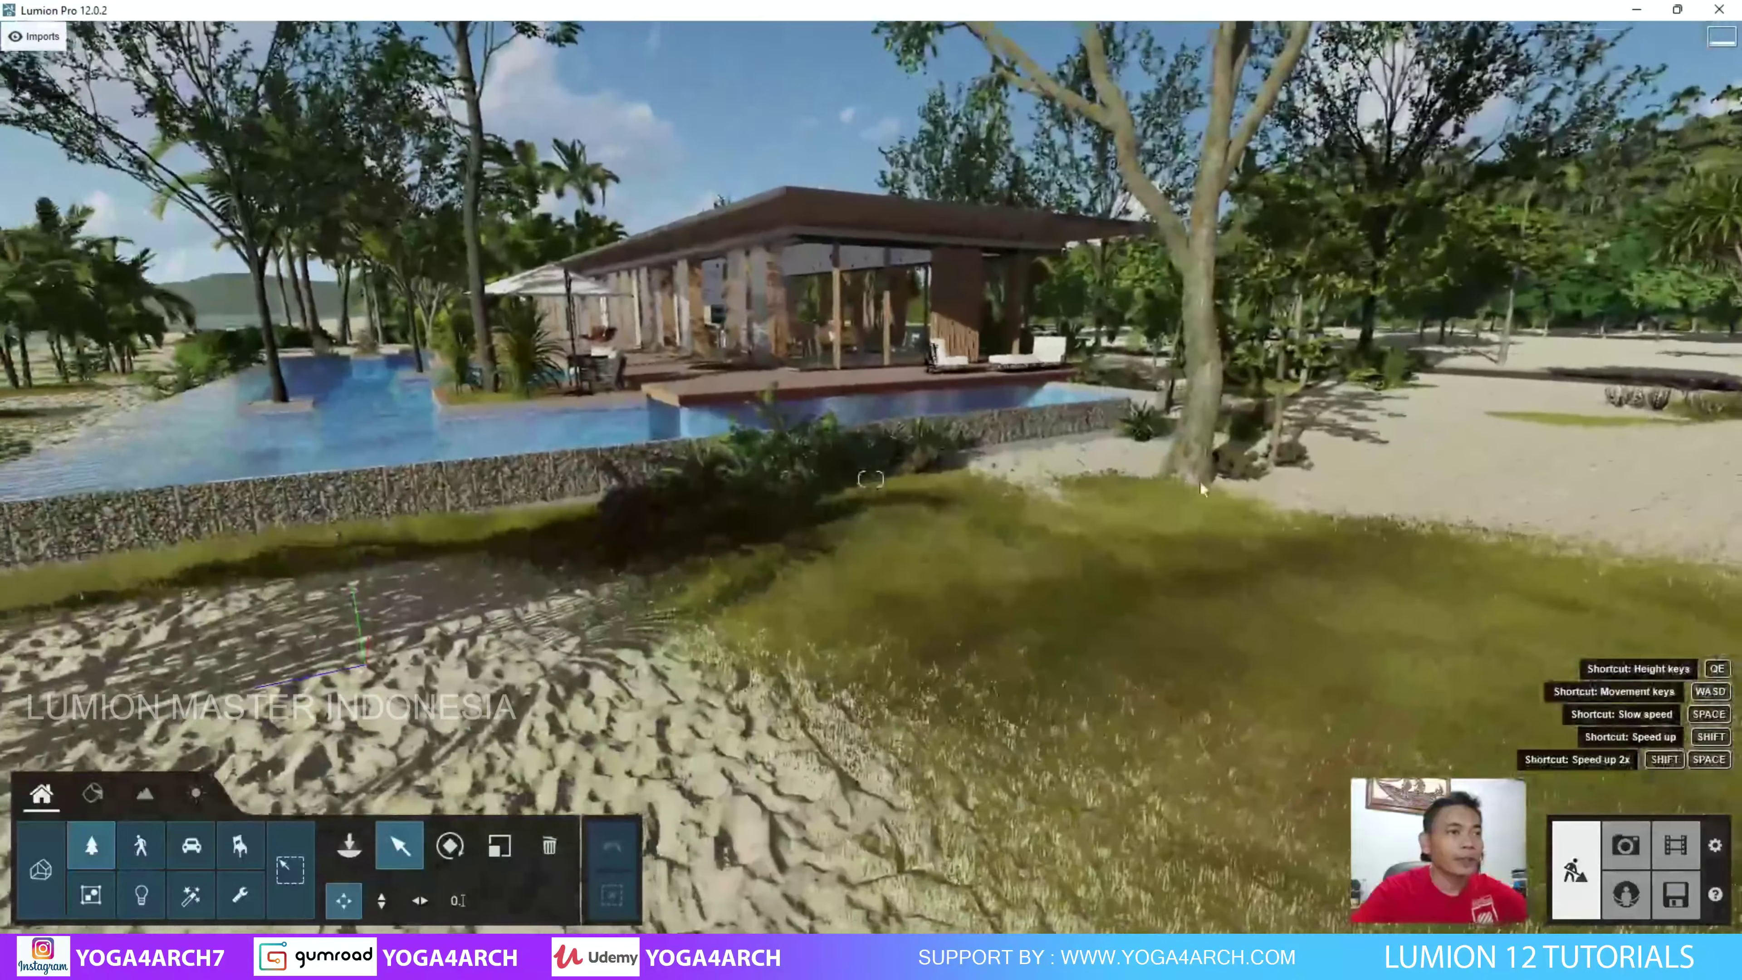
key(w)
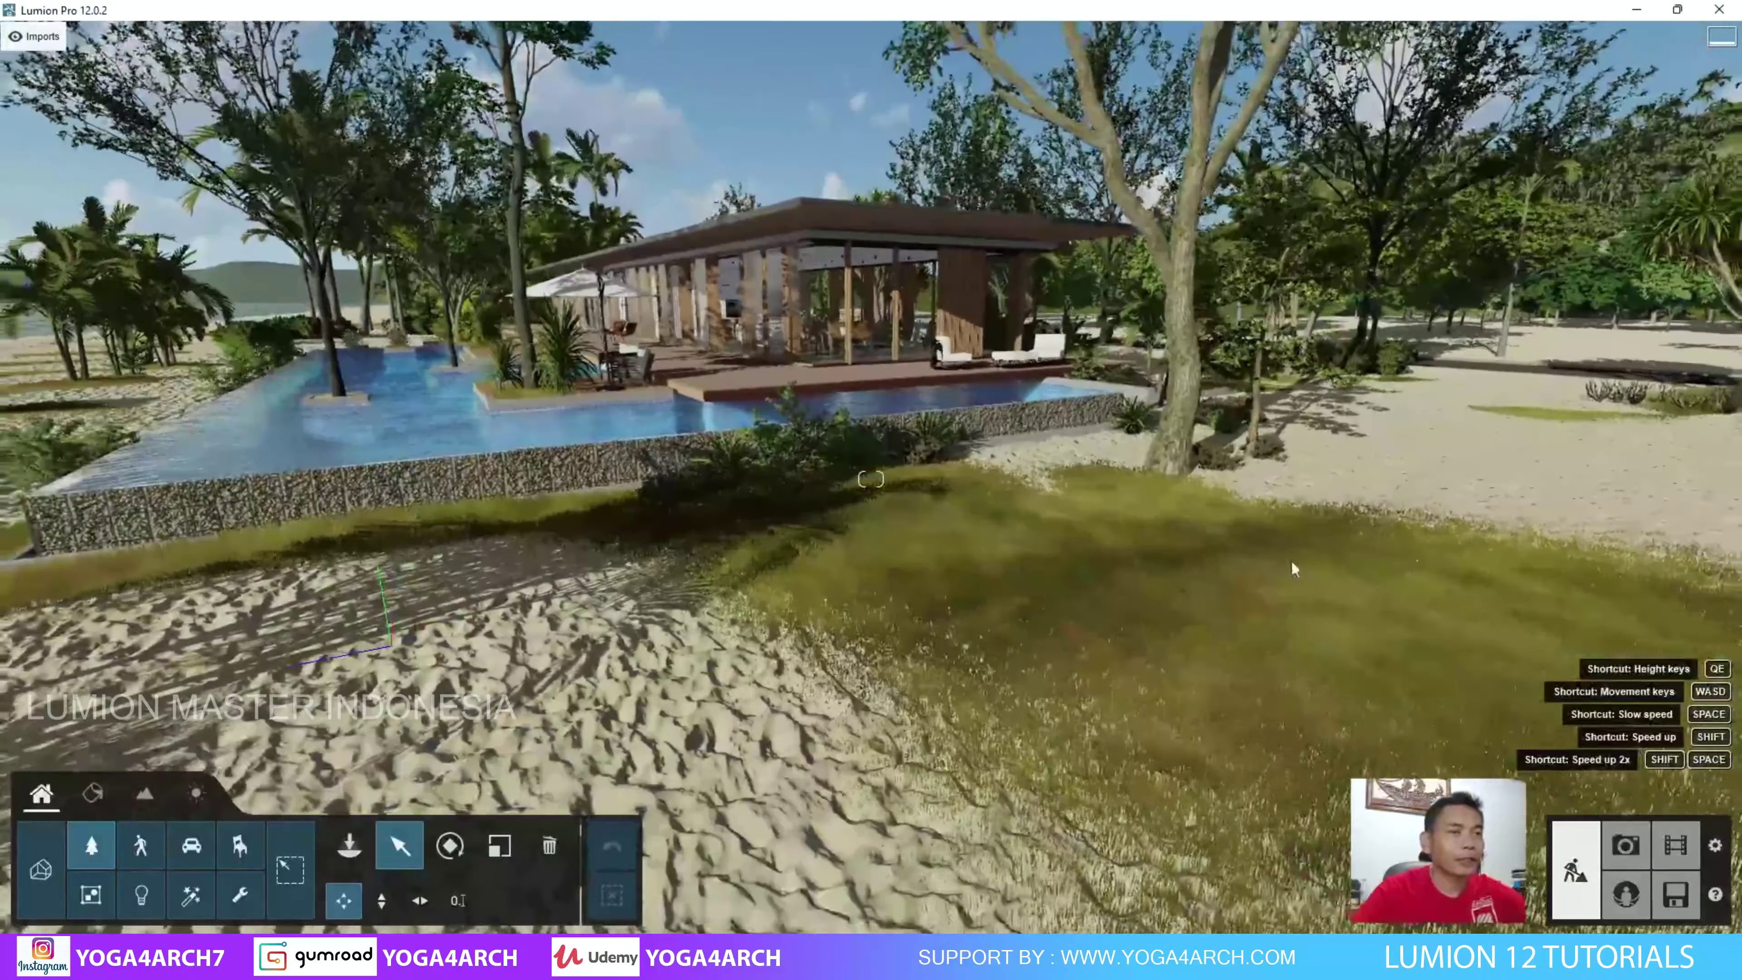
key(a)
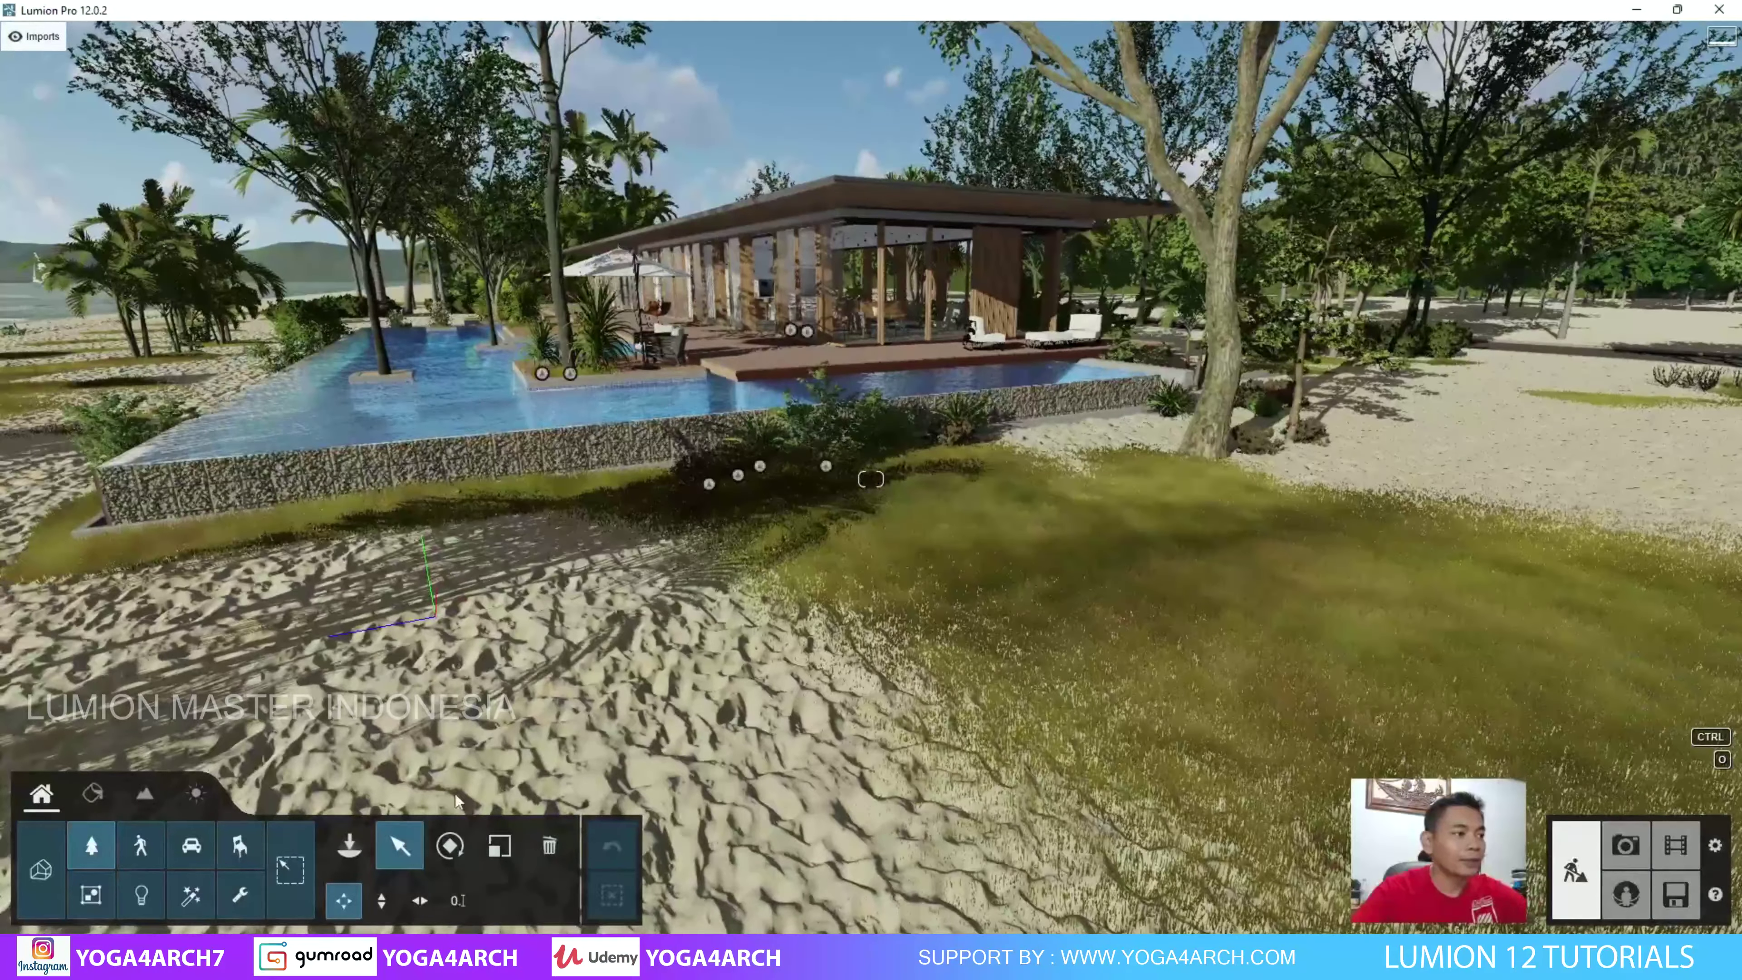
click(350, 845)
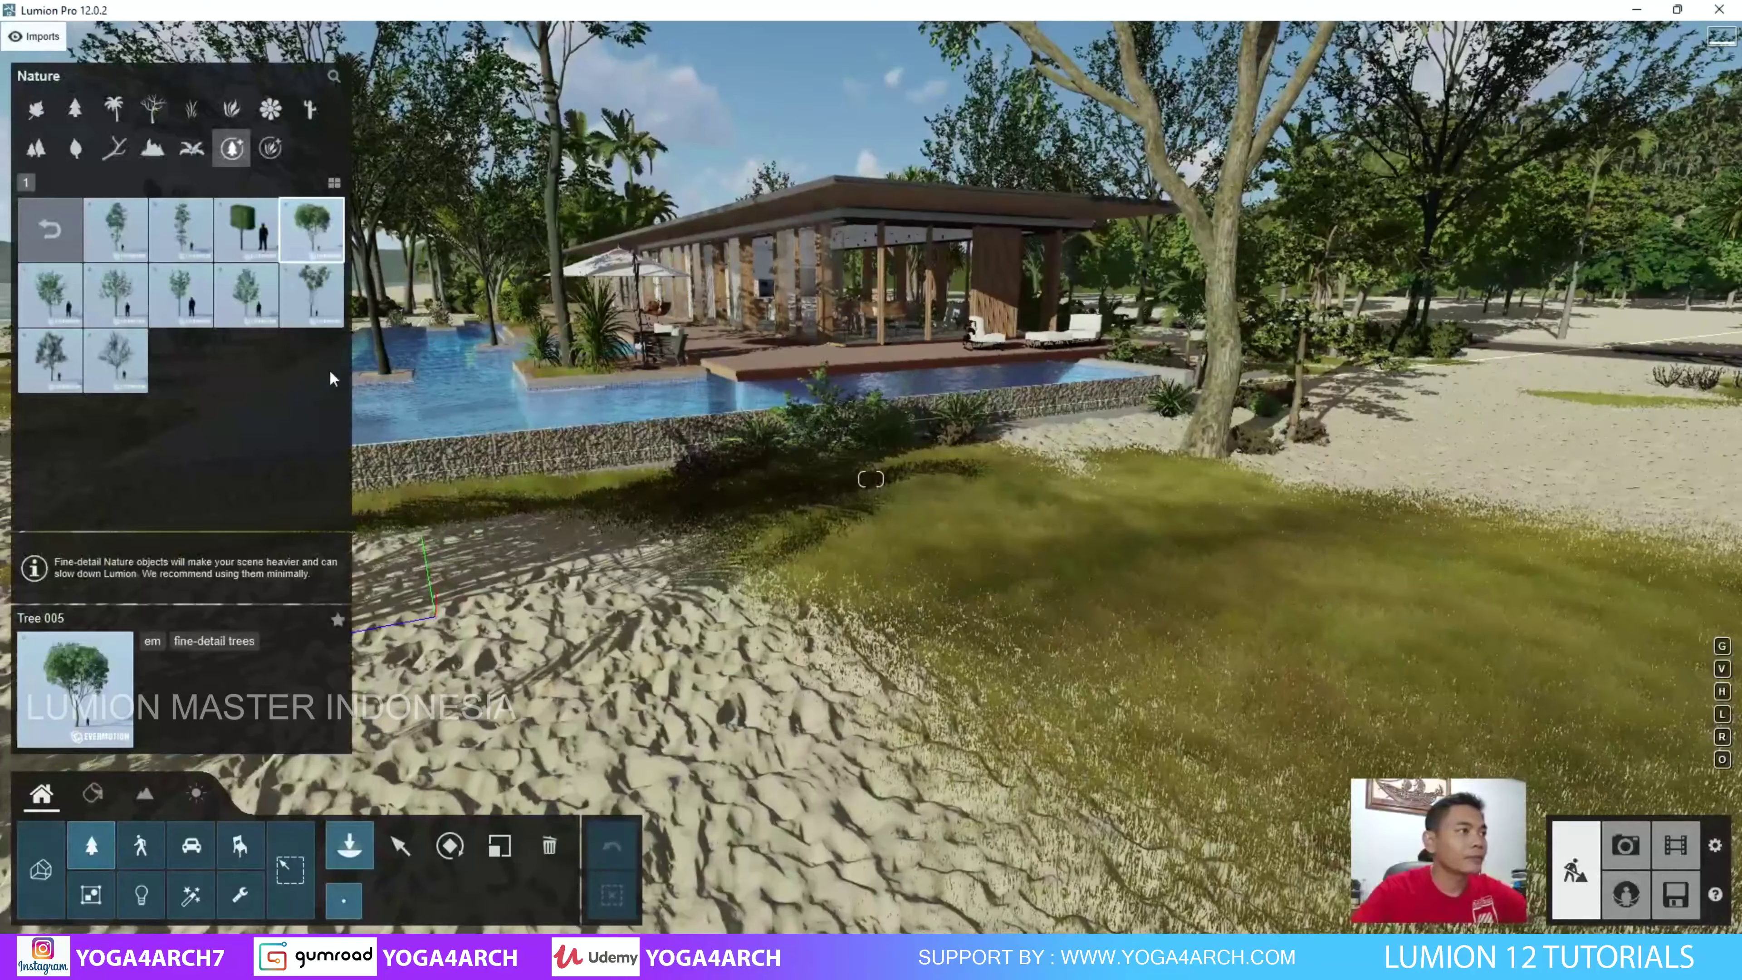
click(223, 150)
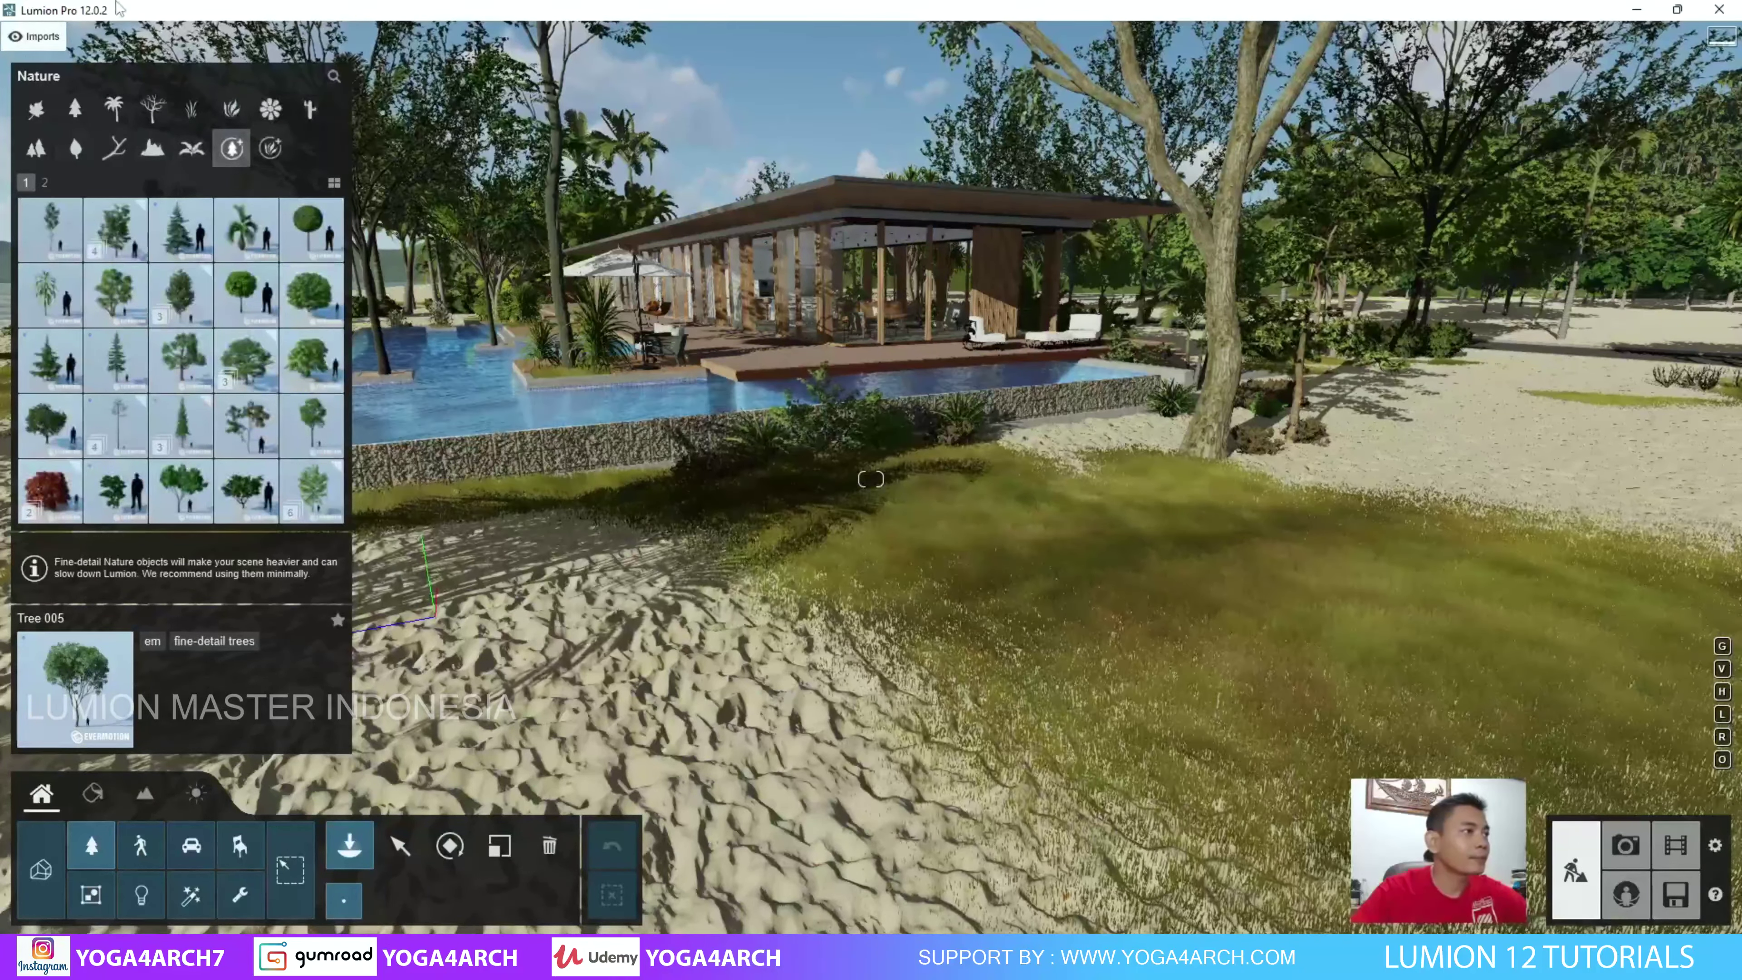
click(44, 182)
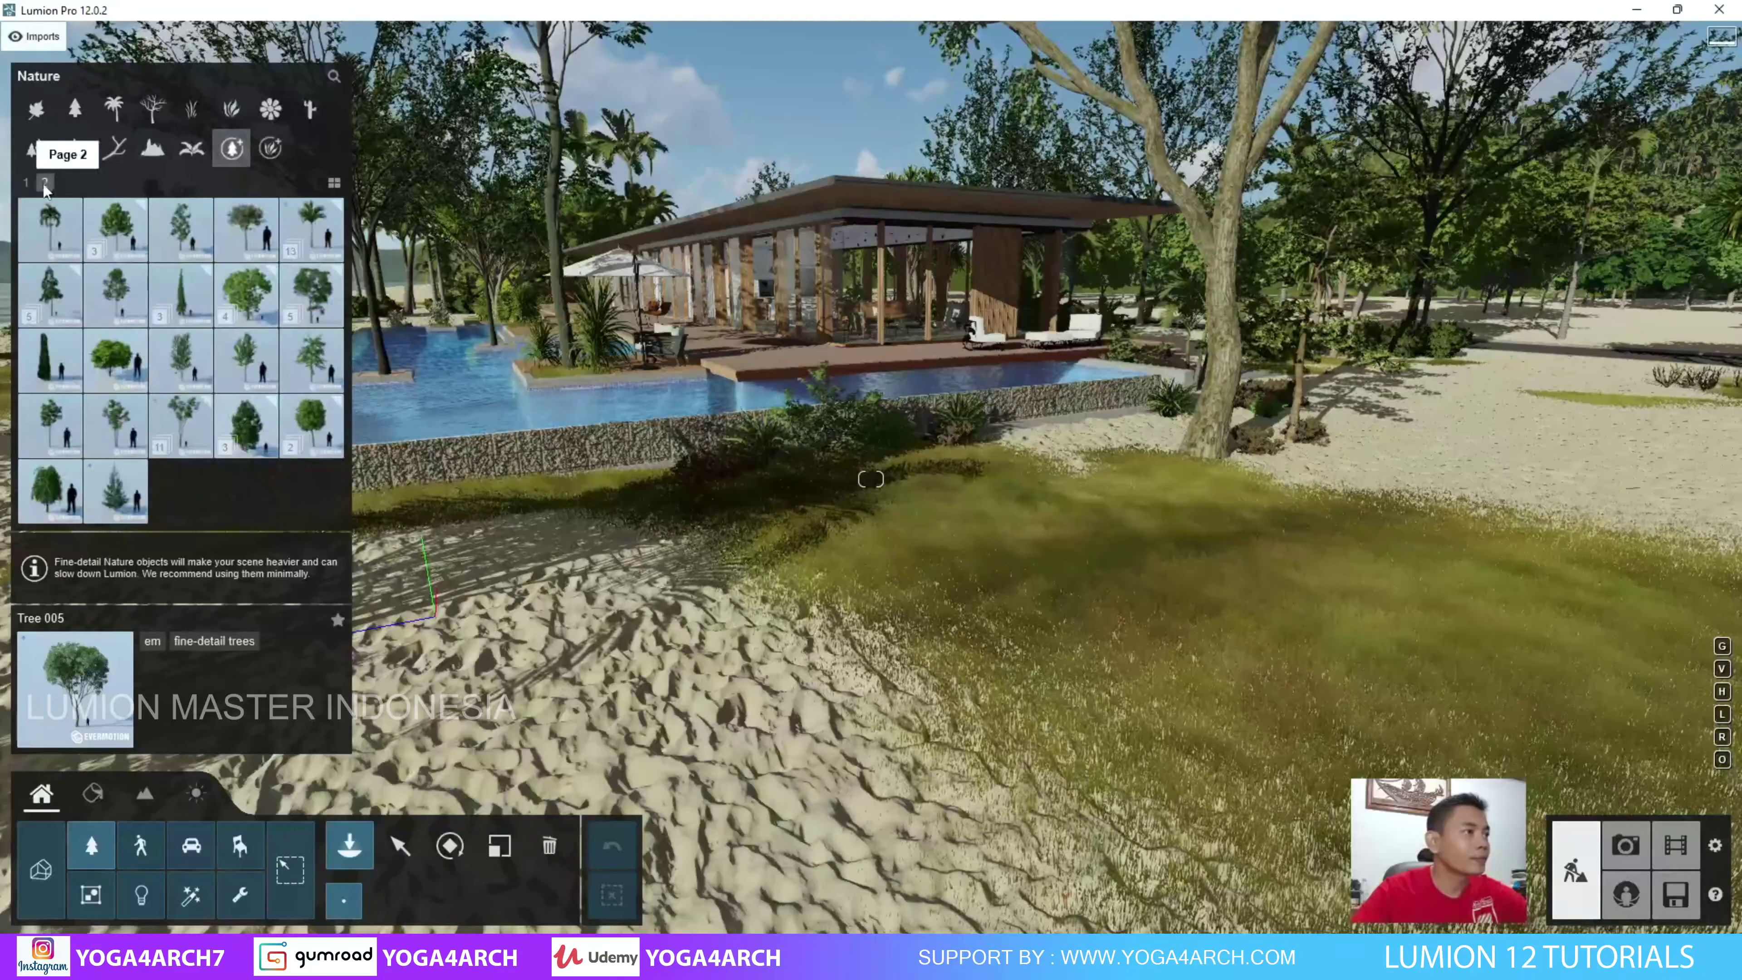
click(31, 185)
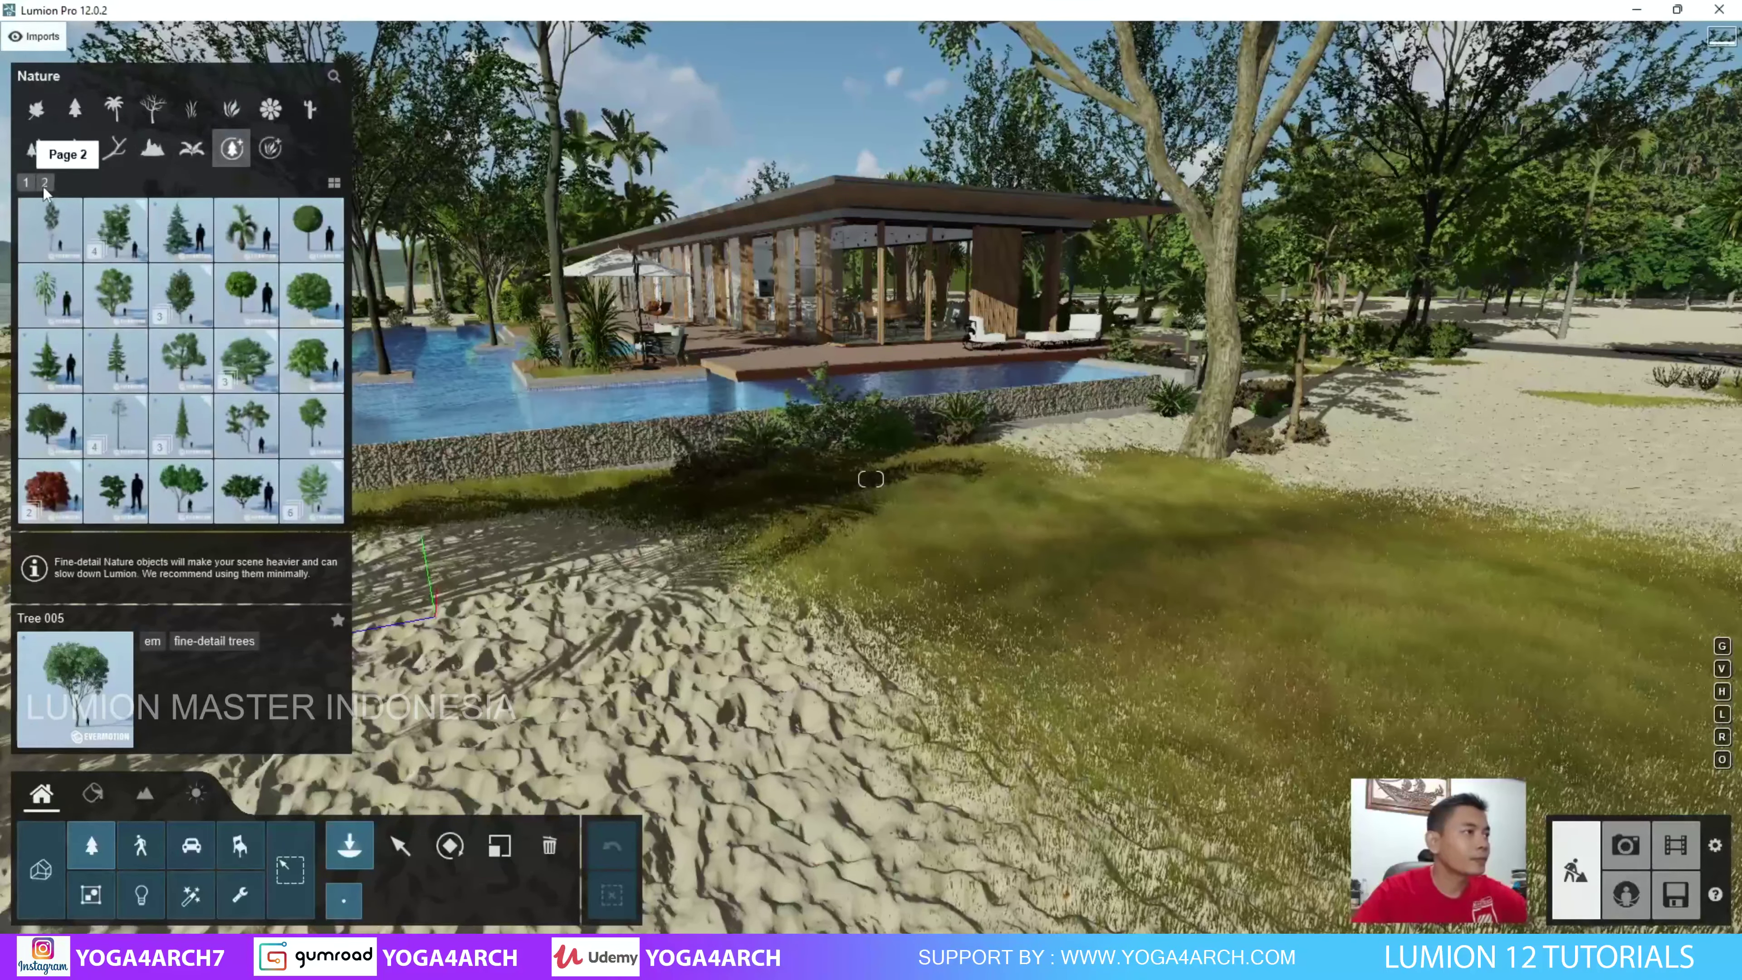
click(44, 185)
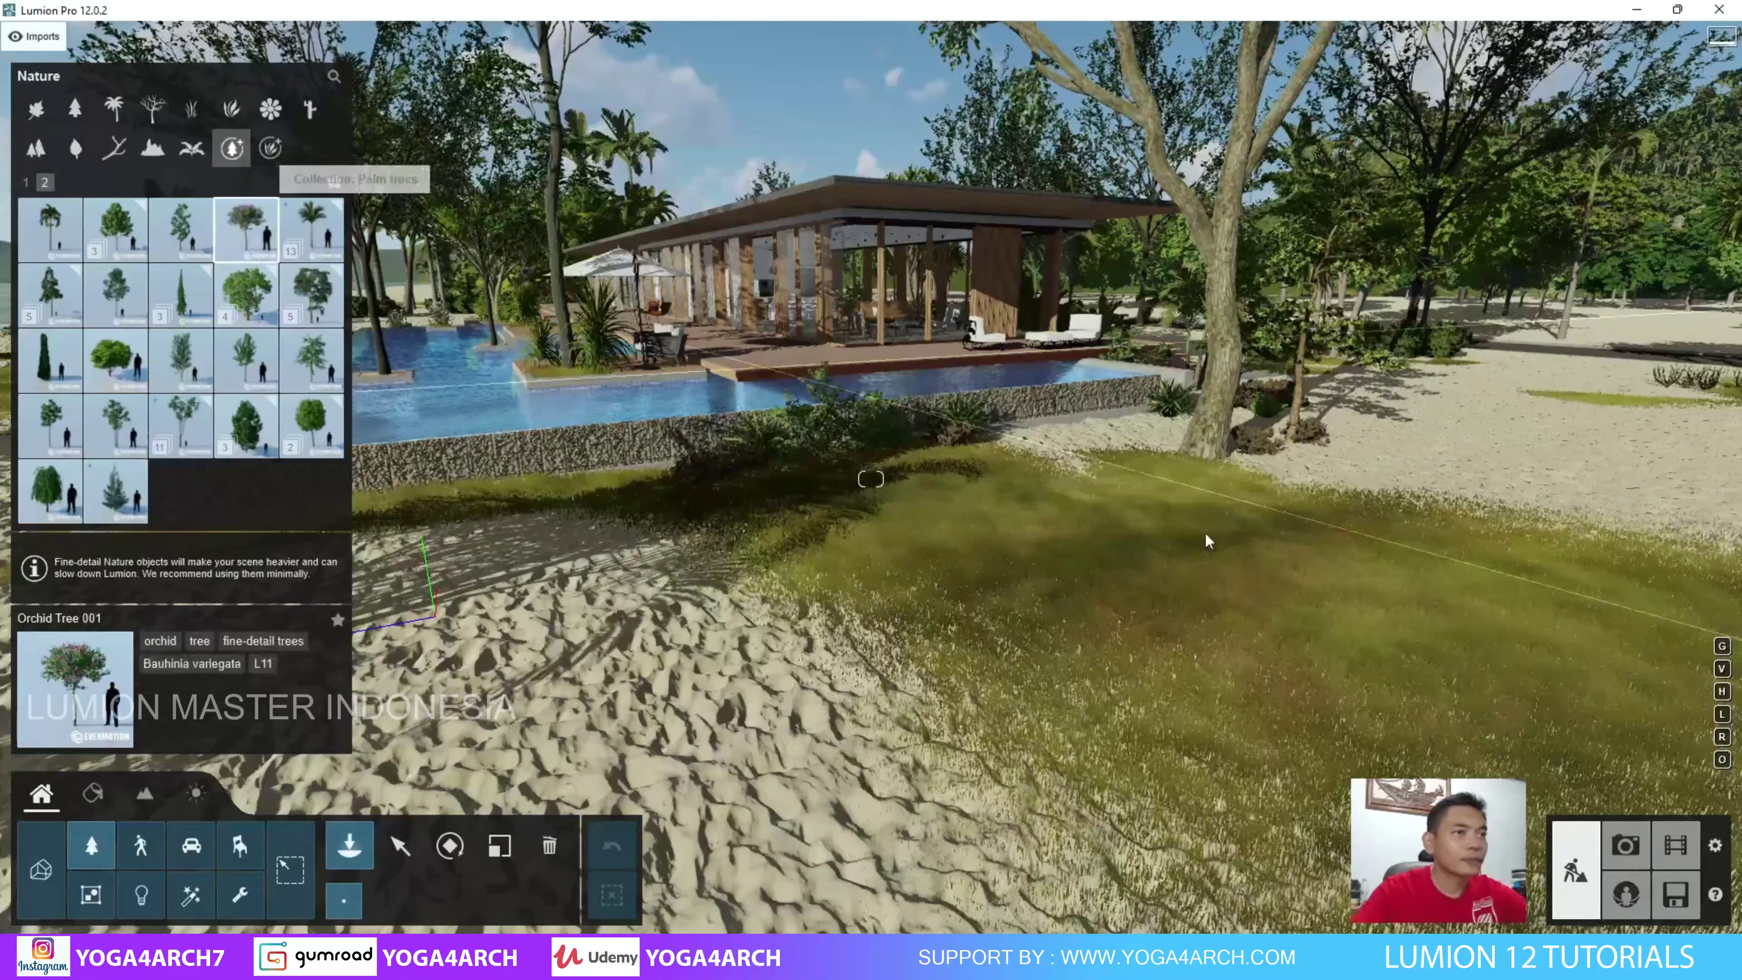
click(1120, 493)
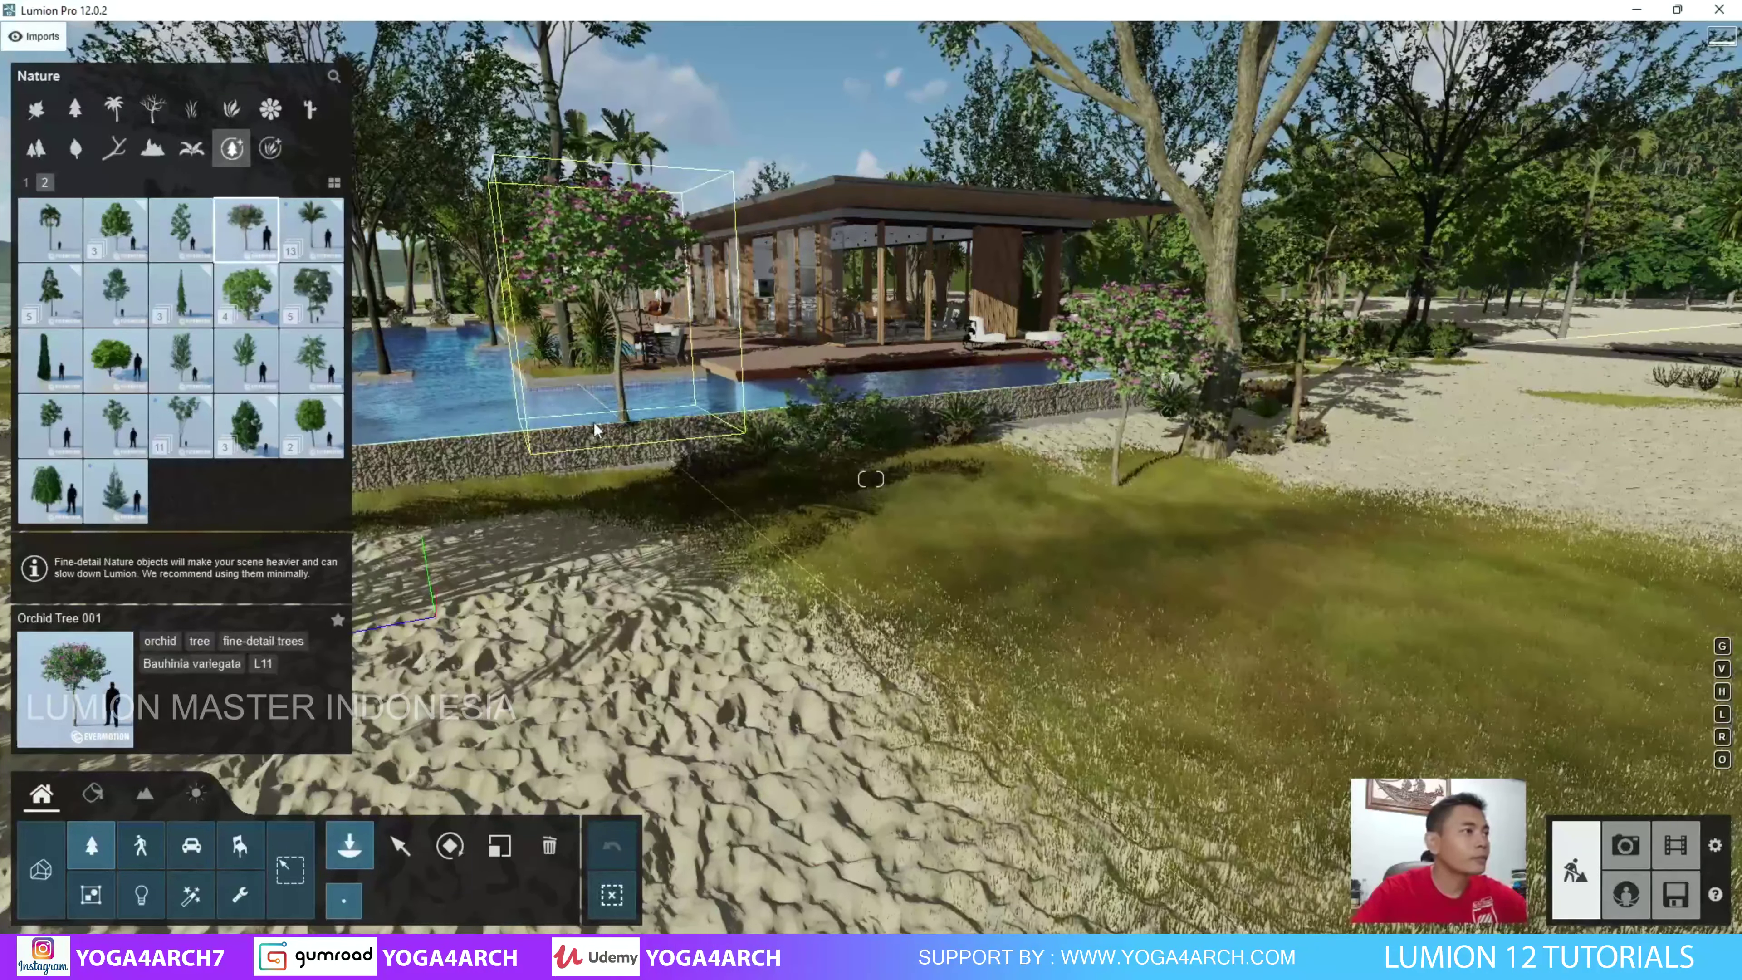
Place two Deergrass 001 clumps from the fine-detail plants on the grass.
click(269, 150)
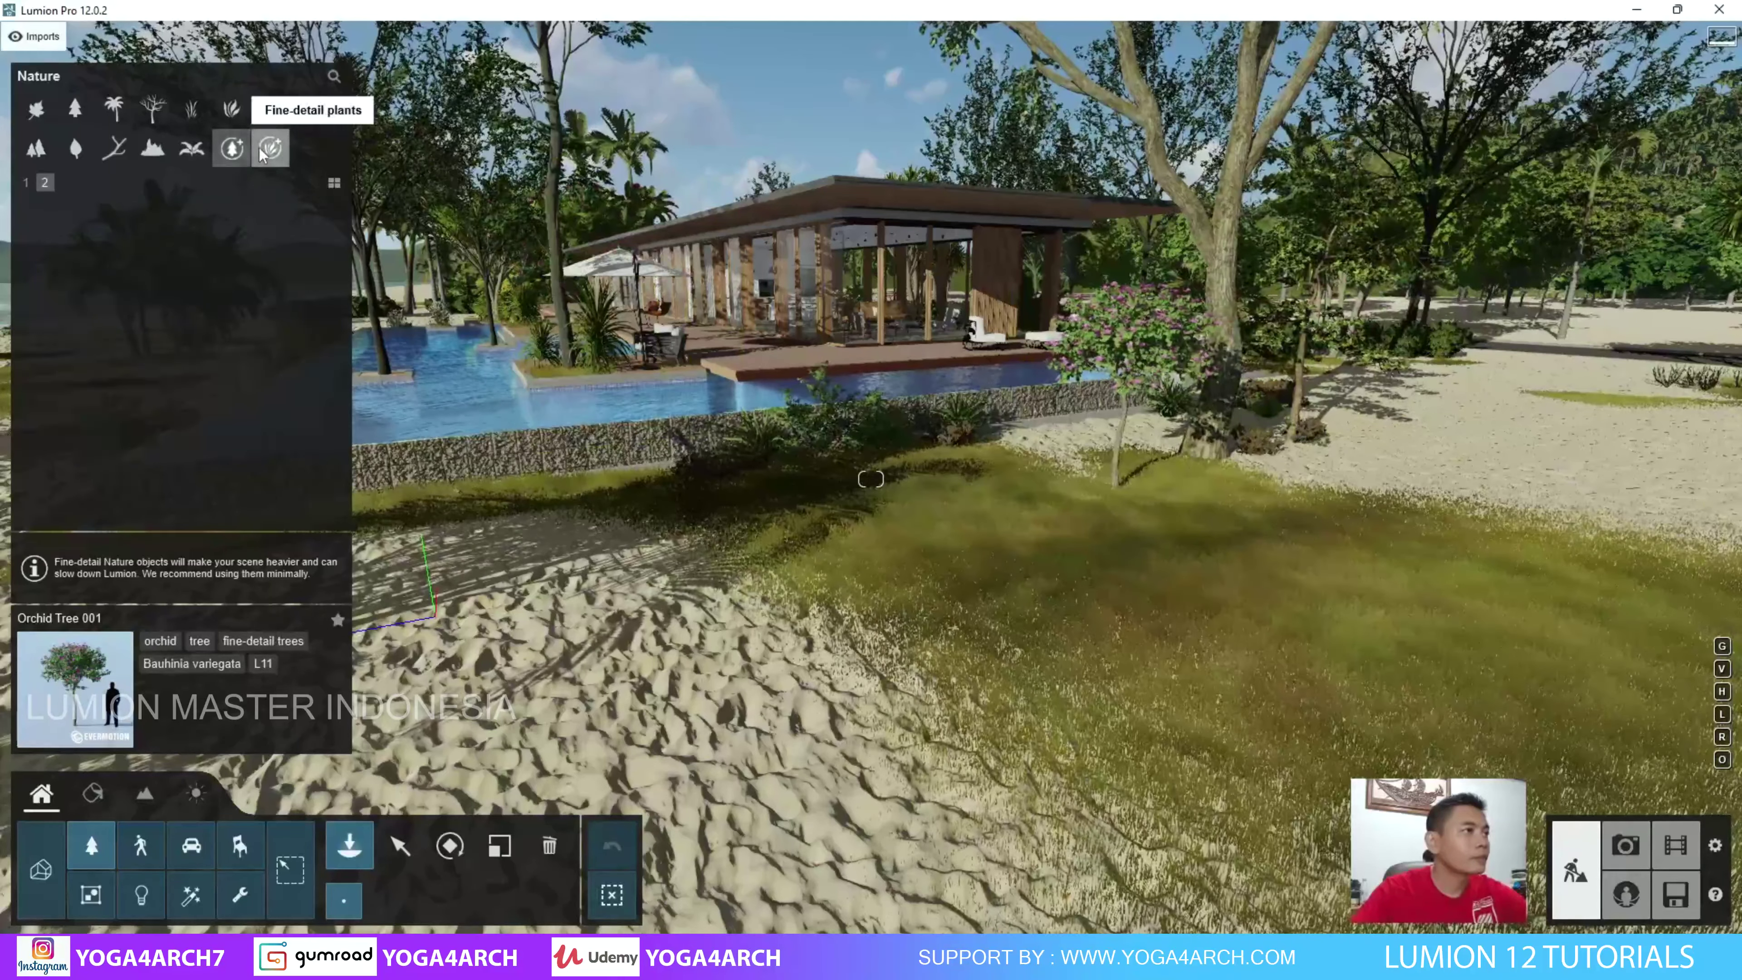
click(296, 240)
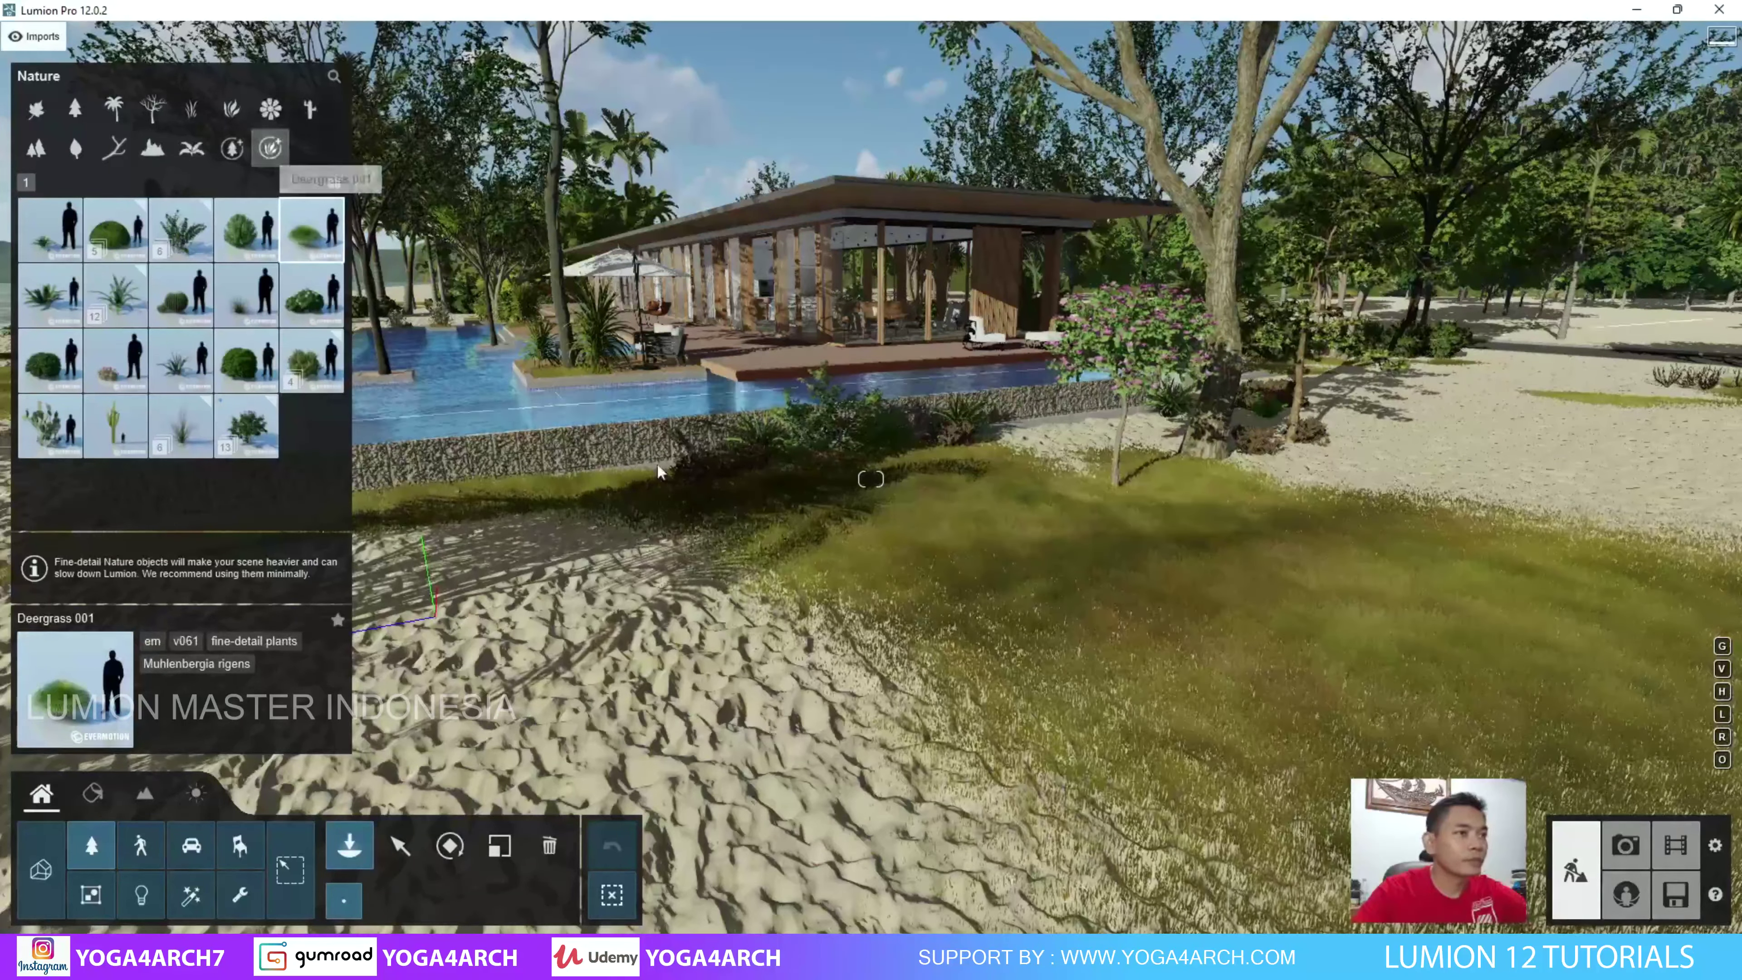
click(794, 532)
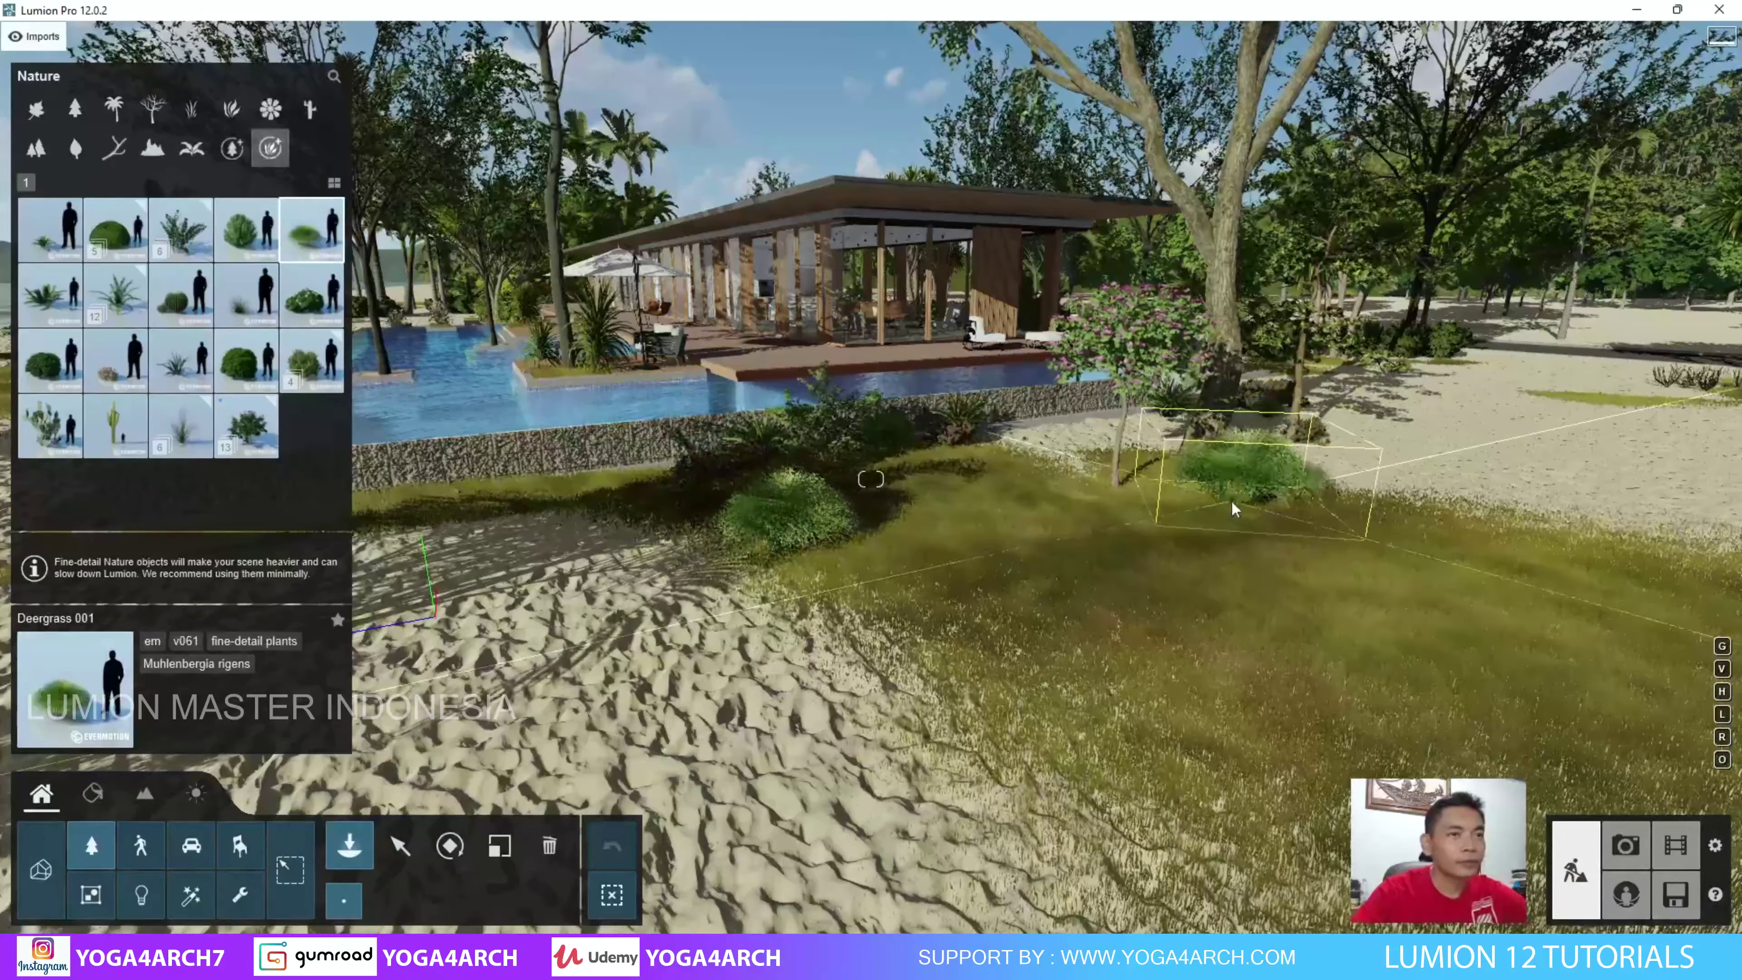
click(1232, 500)
right_drag(1232, 499, 551, 477)
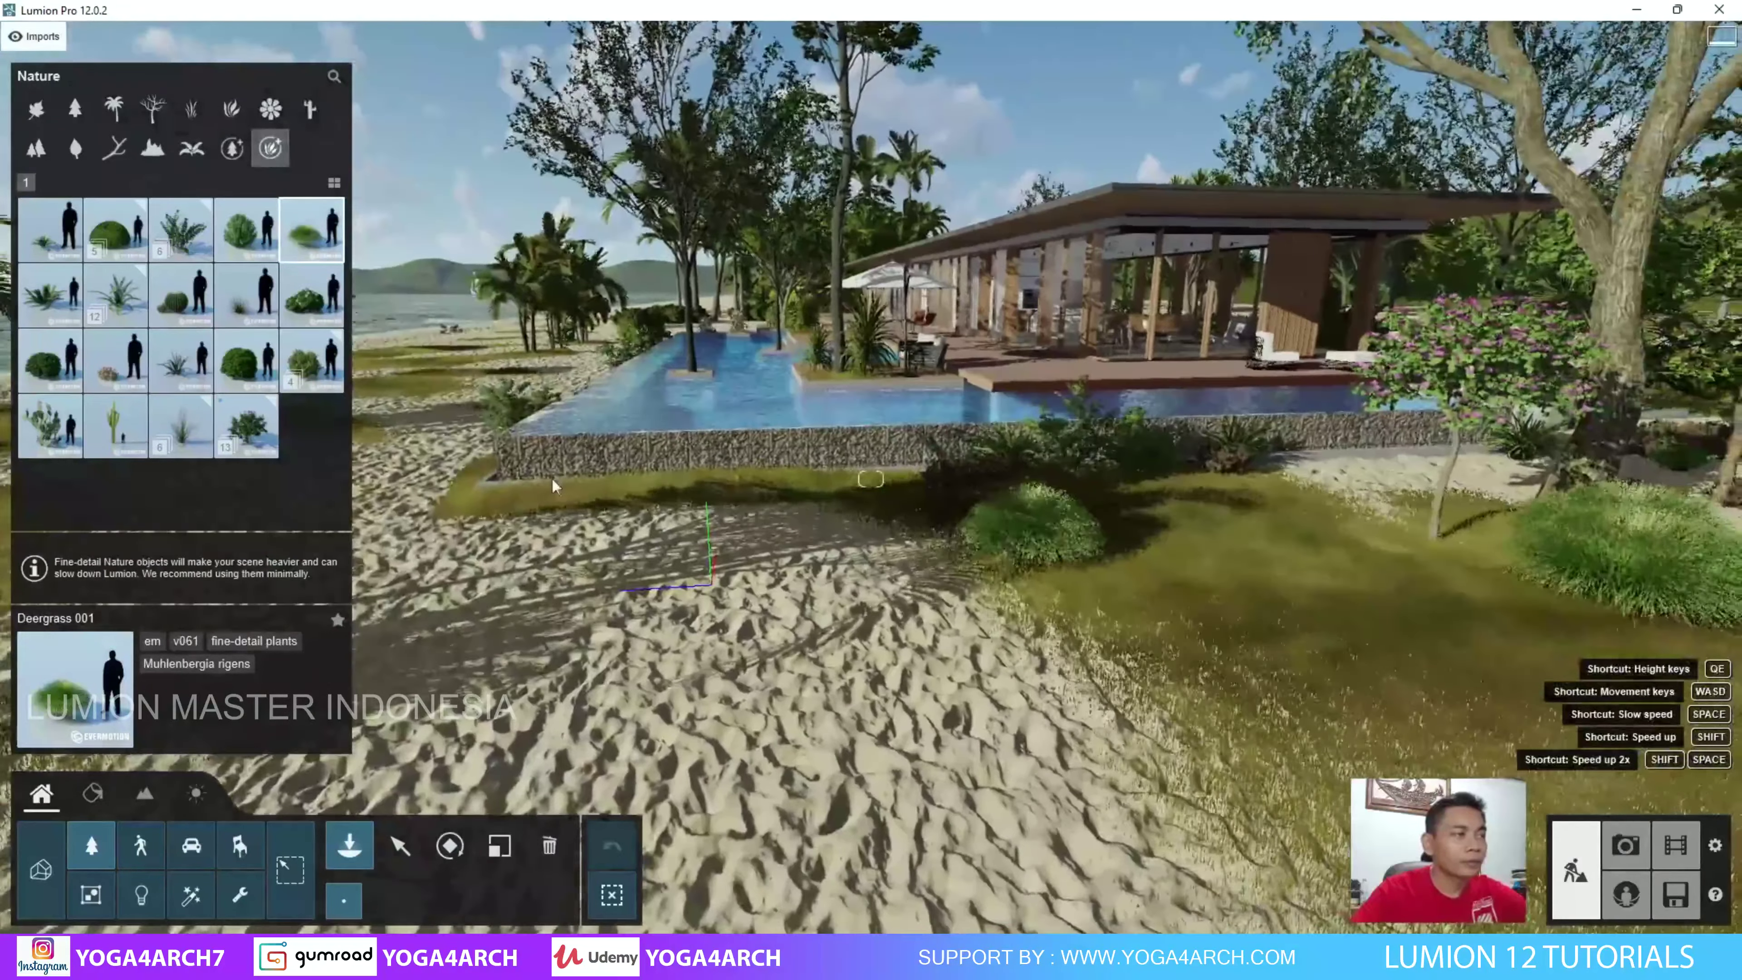
right_drag(447, 486, 480, 467)
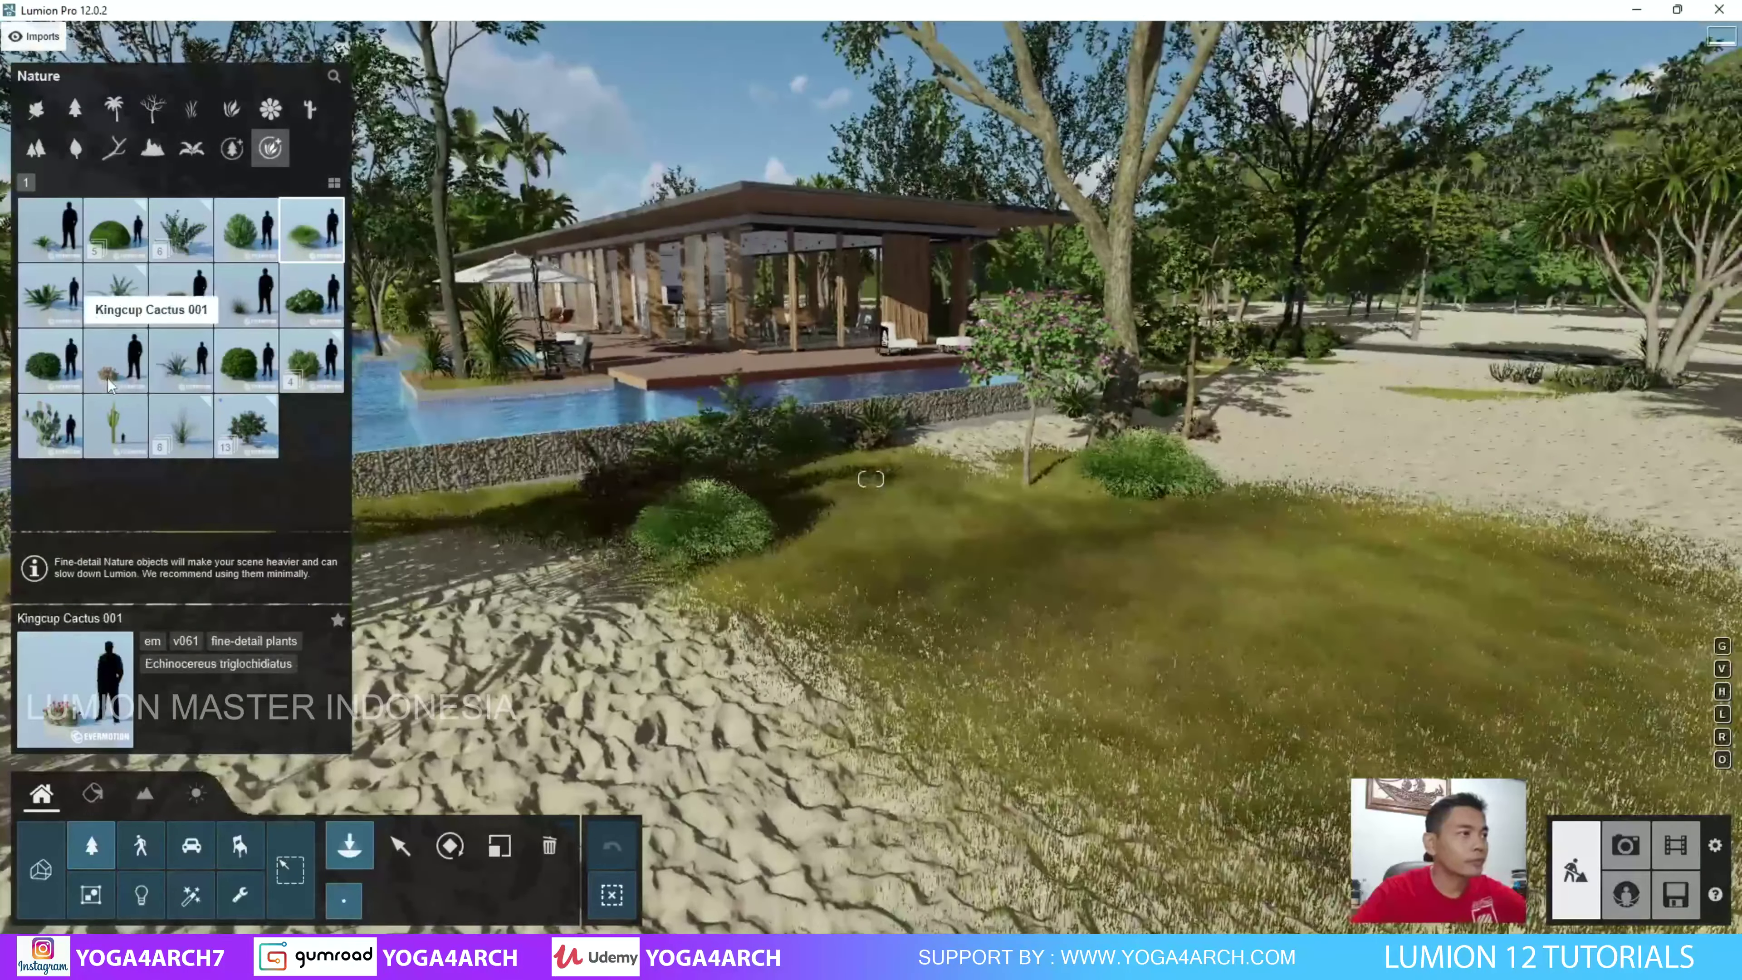
Place a Kingcup Cactus 001, a Prickly Pear 001 and two Plant 005 bushes on the grass.
click(115, 359)
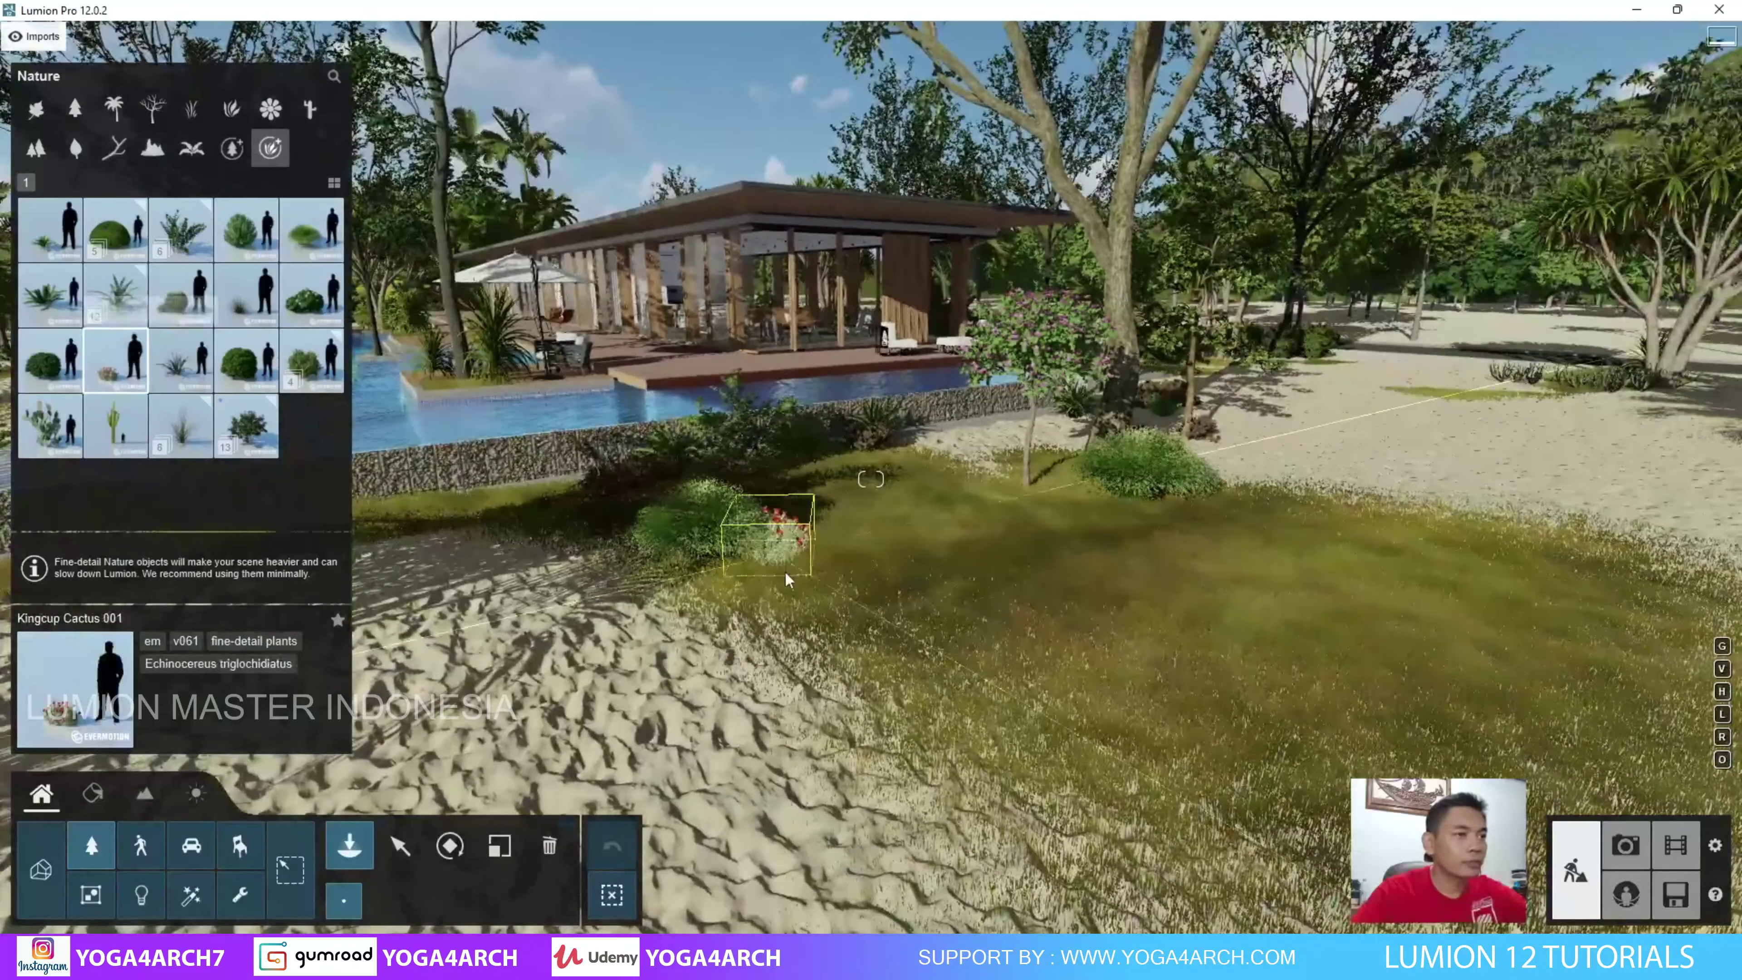
click(953, 621)
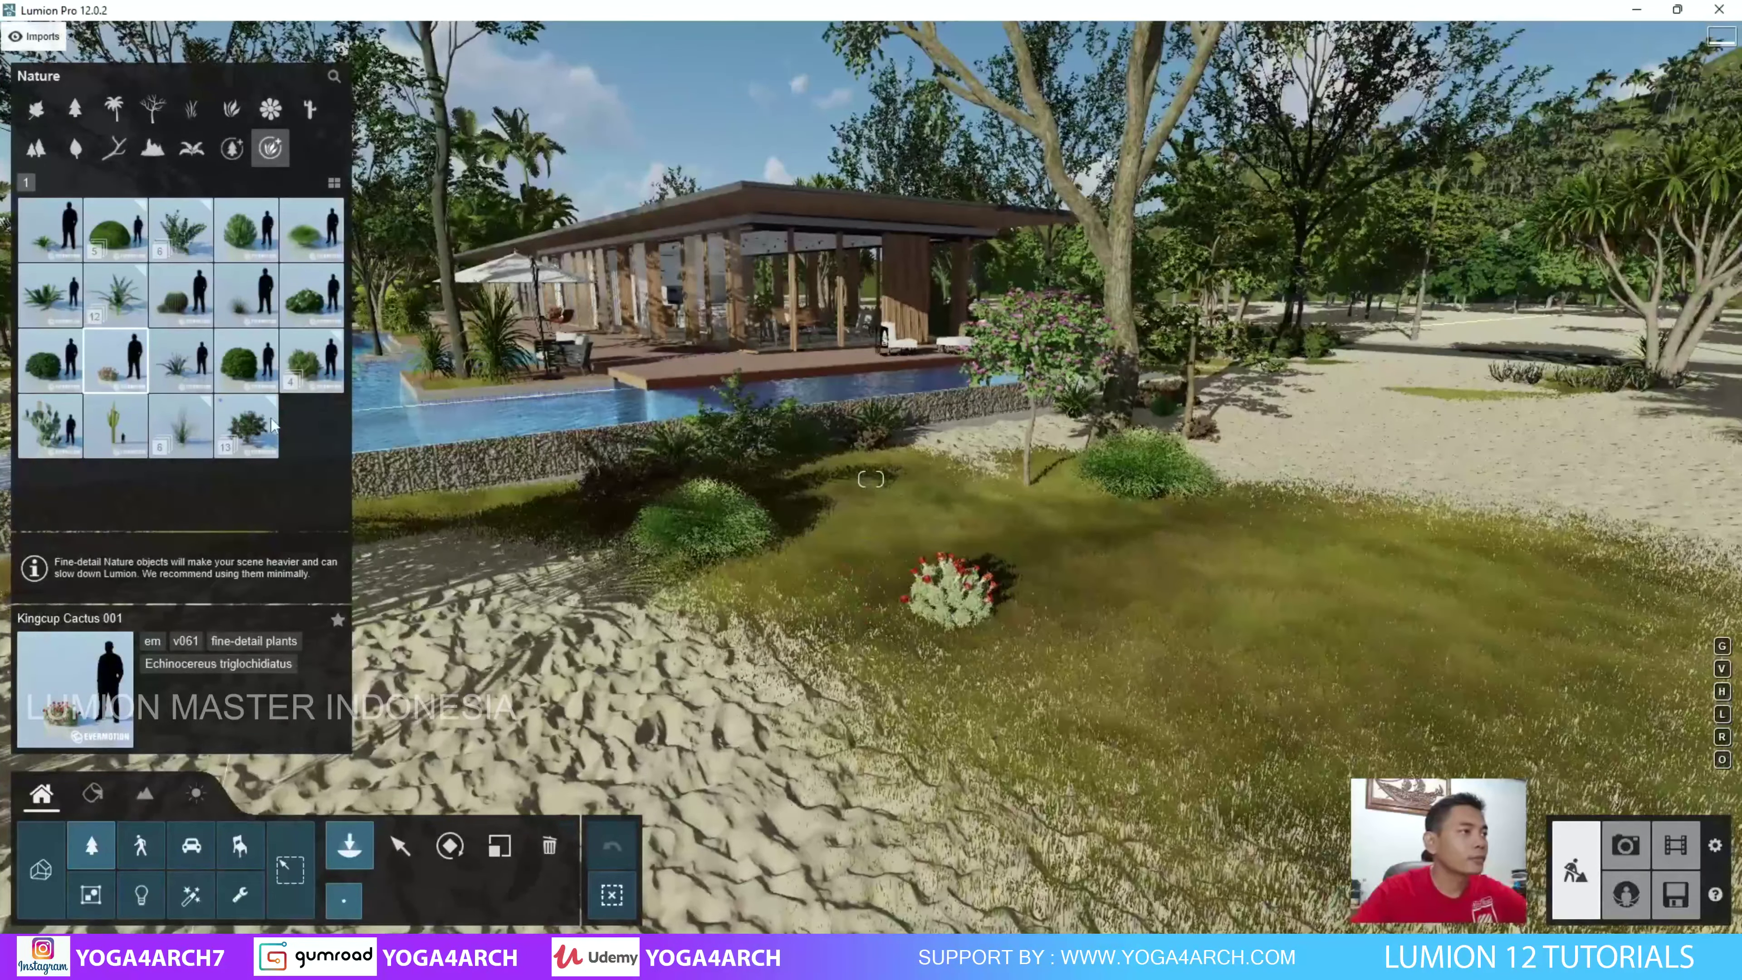
click(57, 440)
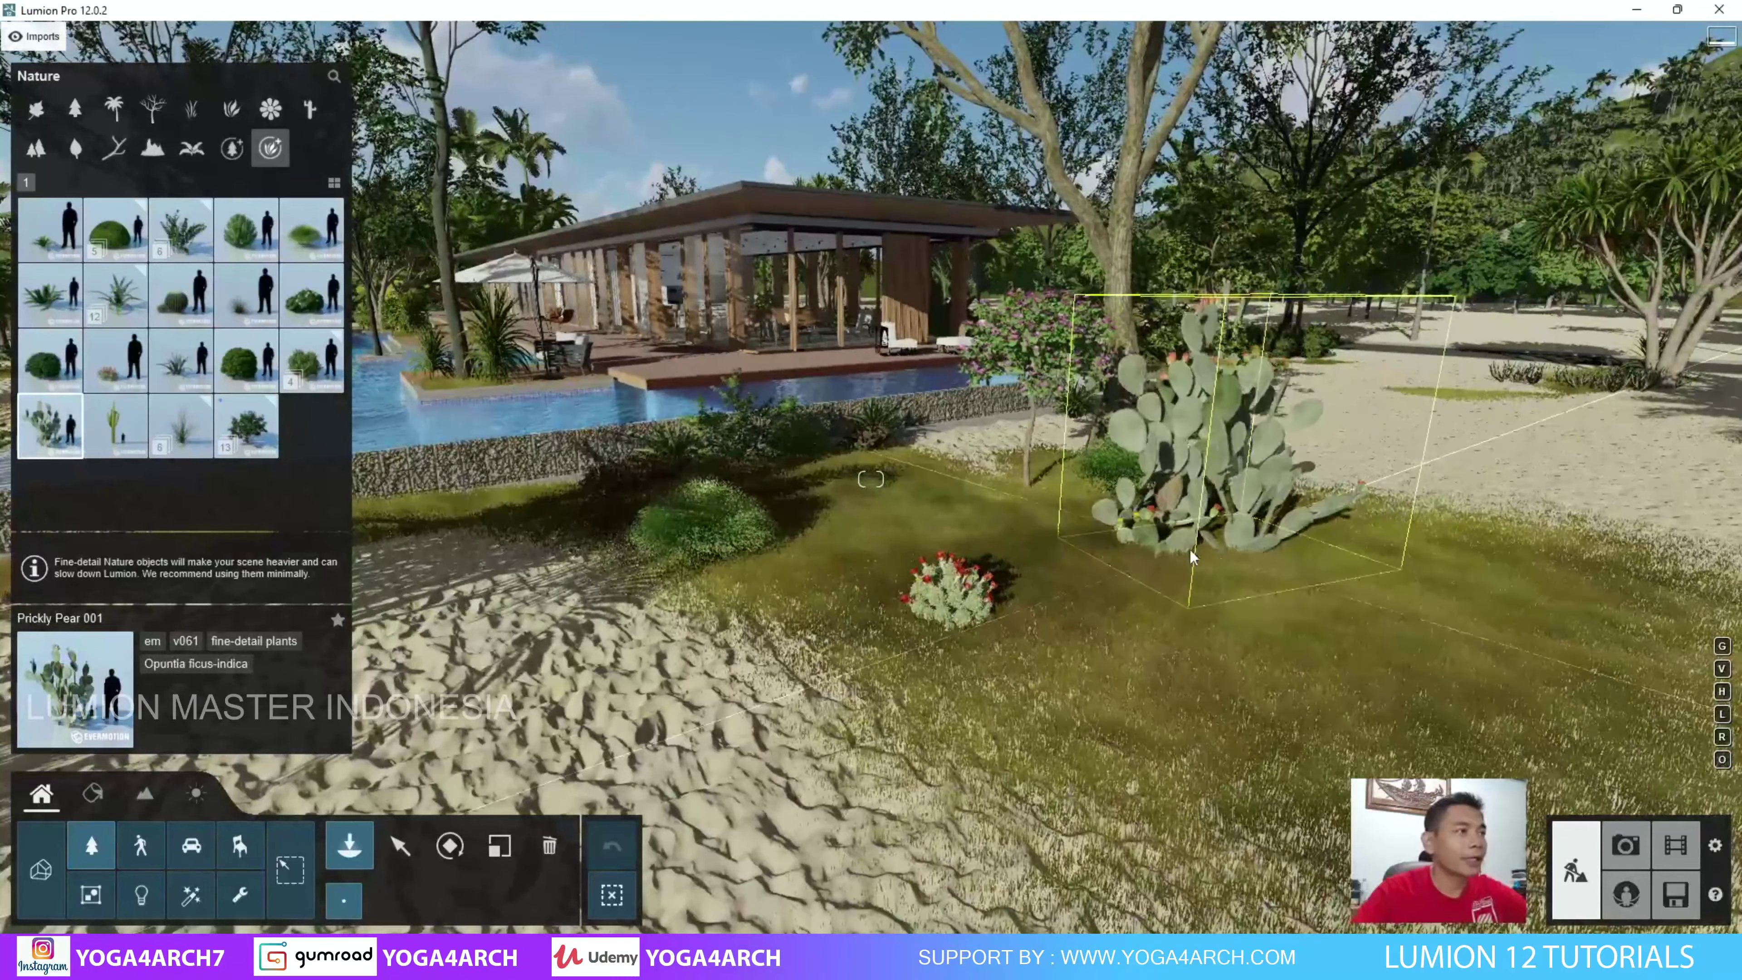
click(1191, 556)
click(312, 369)
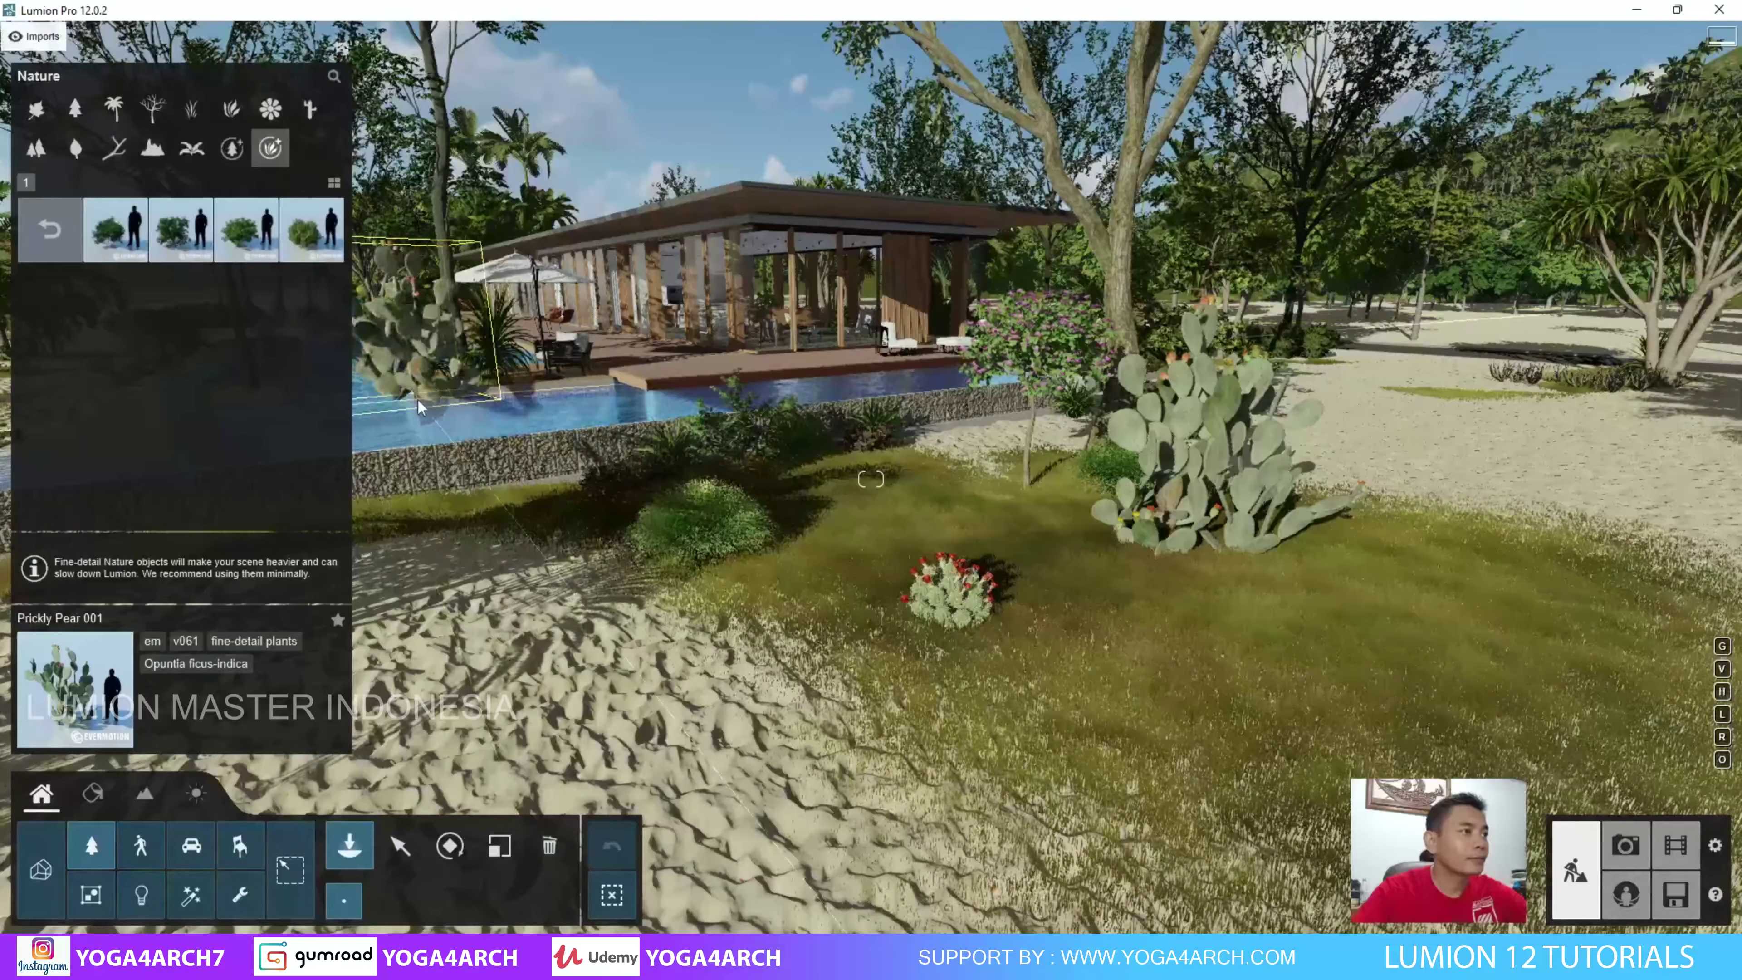
click(312, 230)
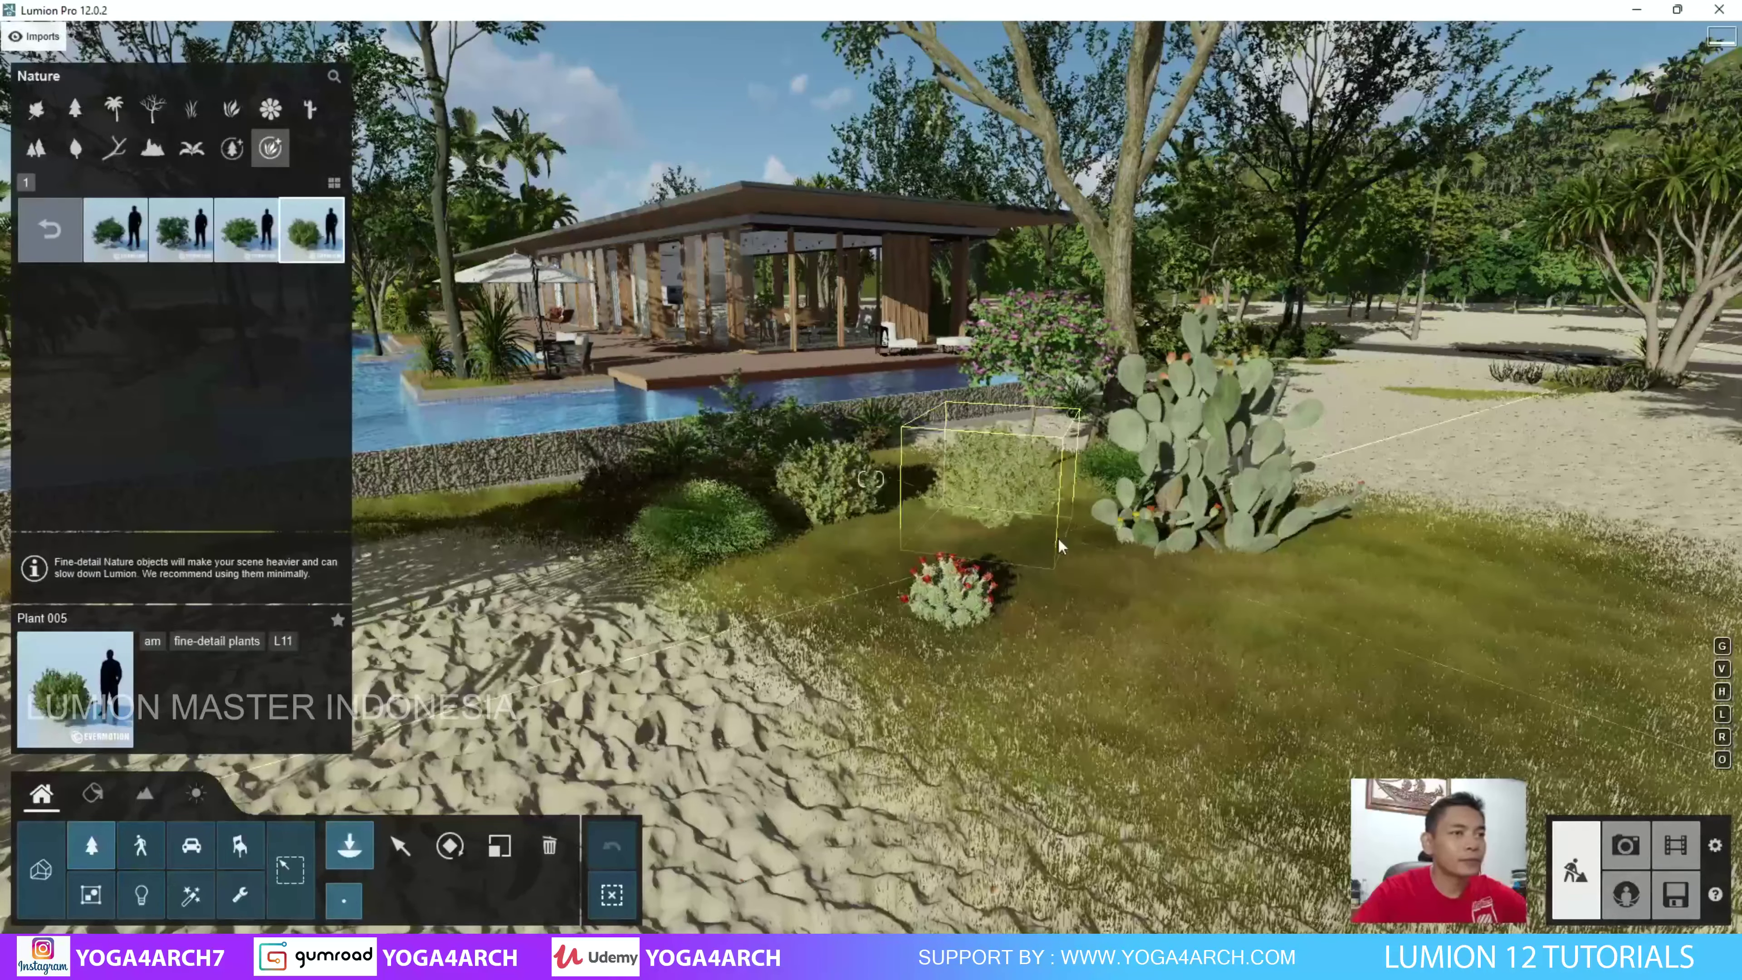
click(1059, 545)
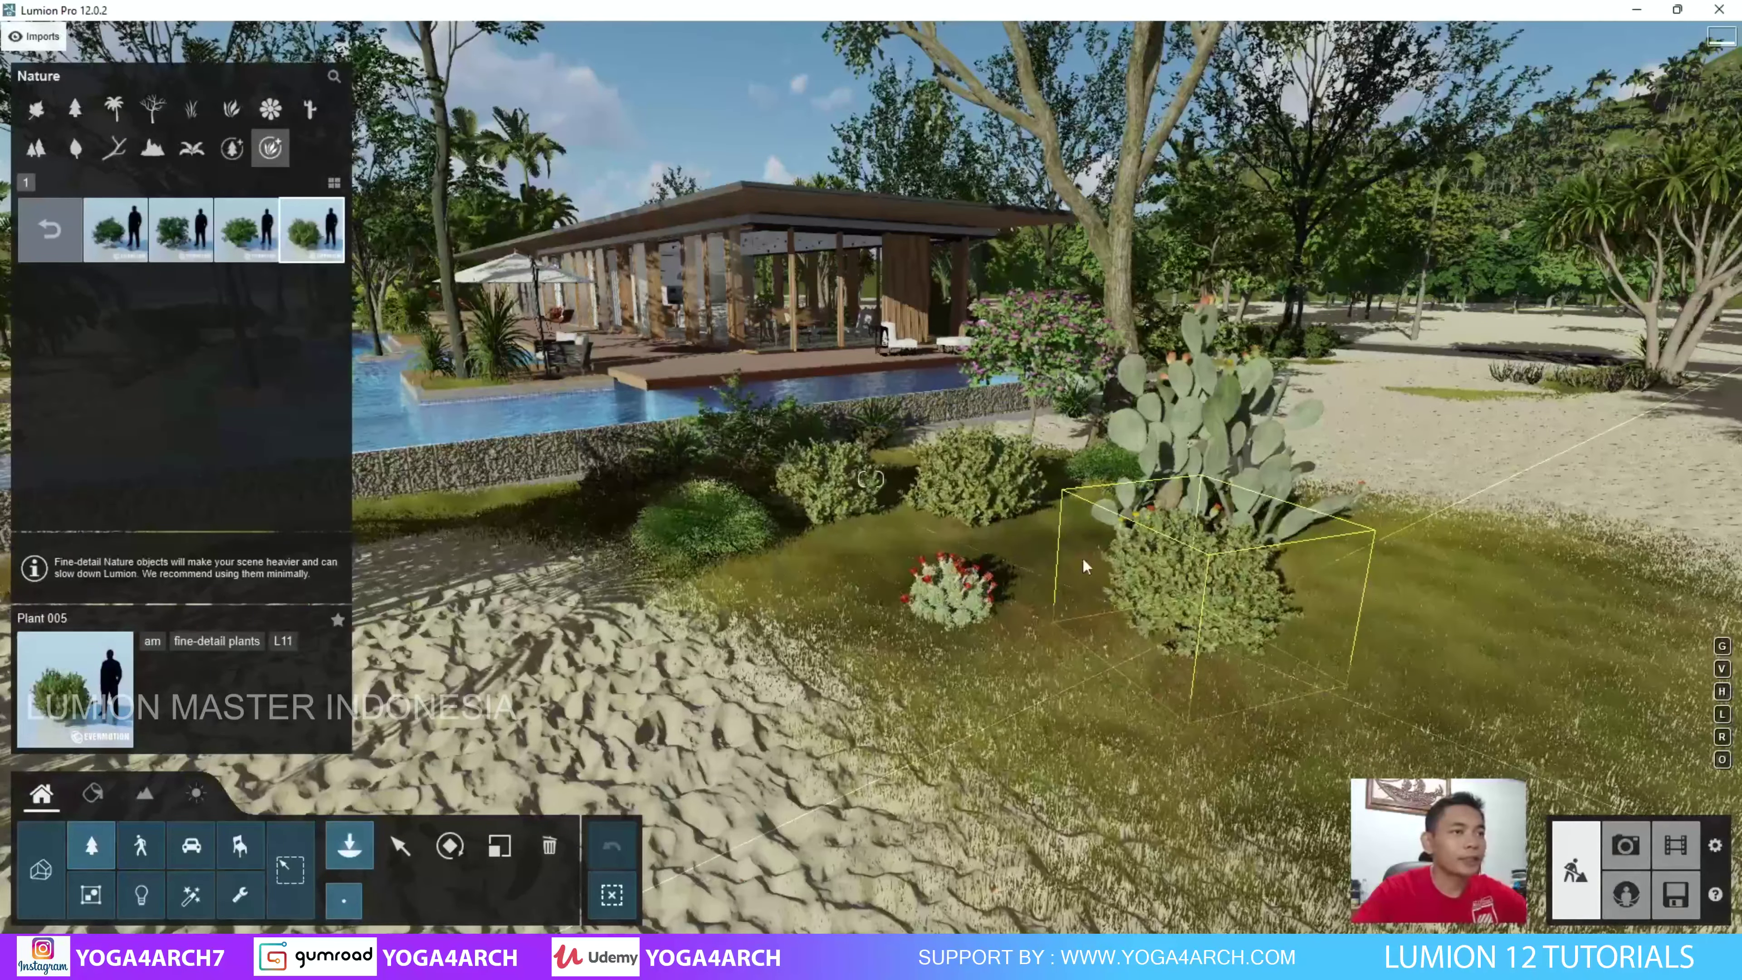
click(923, 531)
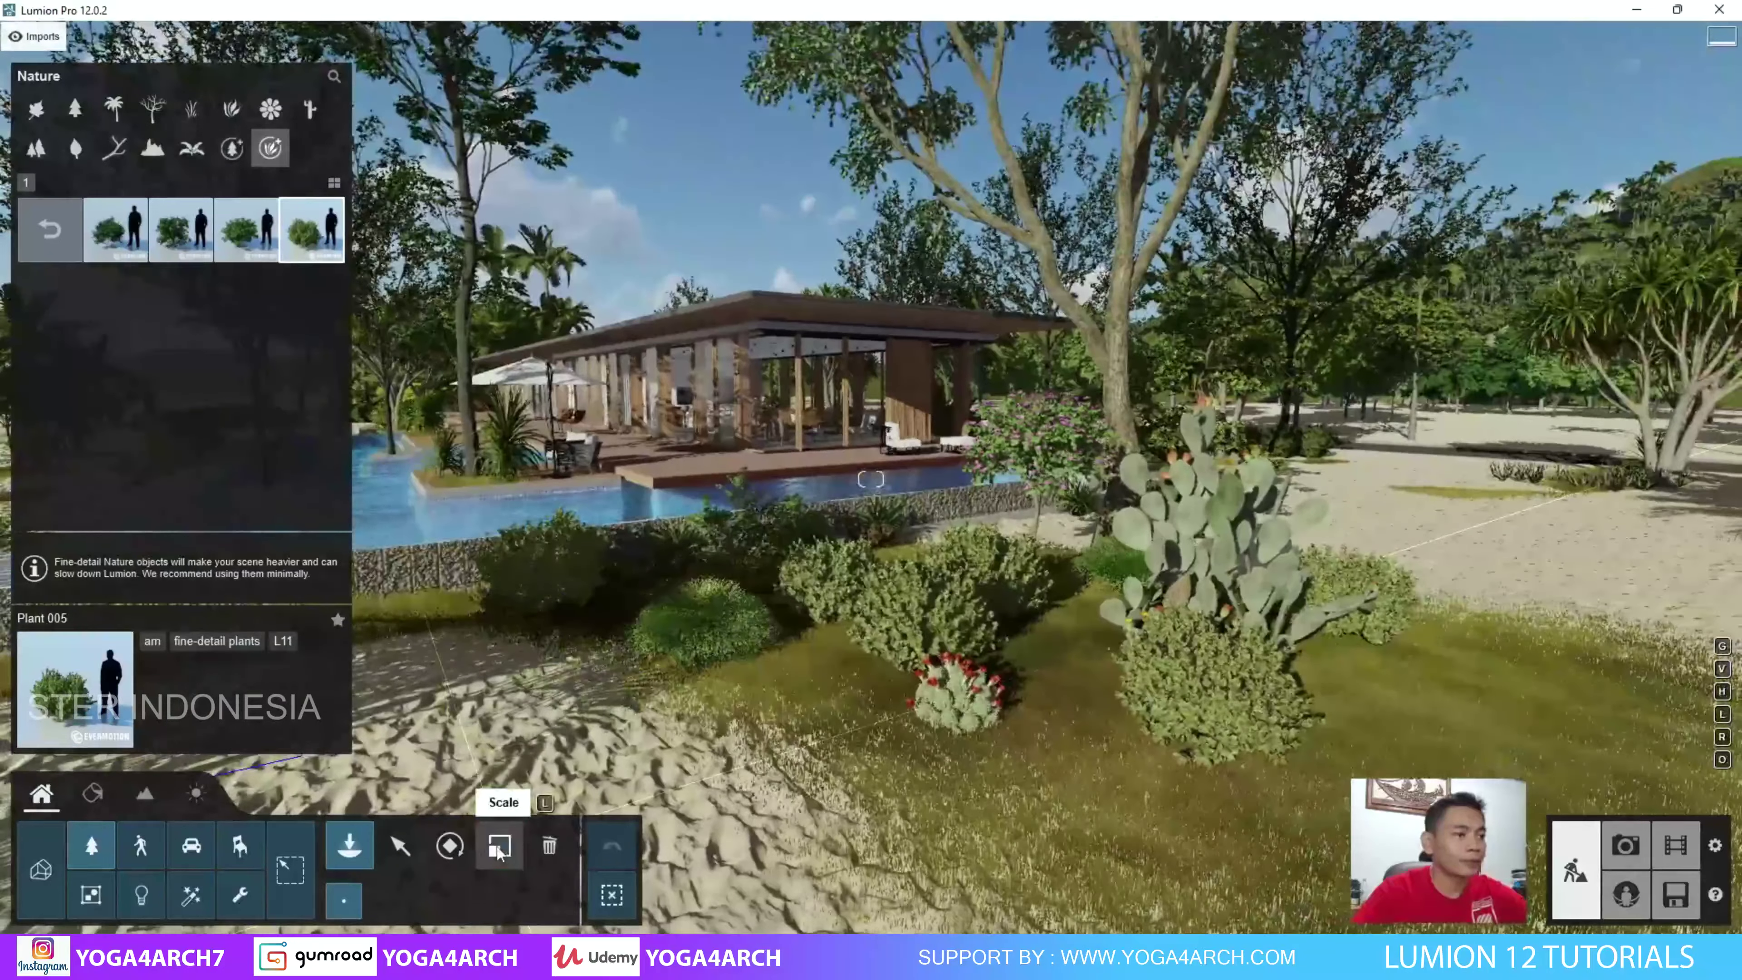
Scale up the deergrass clump, then try Rotate and Move on the Plant 005 bush.
click(499, 845)
mouse_move(830, 614)
mouse_down()
mouse_move(708, 660)
mouse_move(946, 653)
mouse_up()
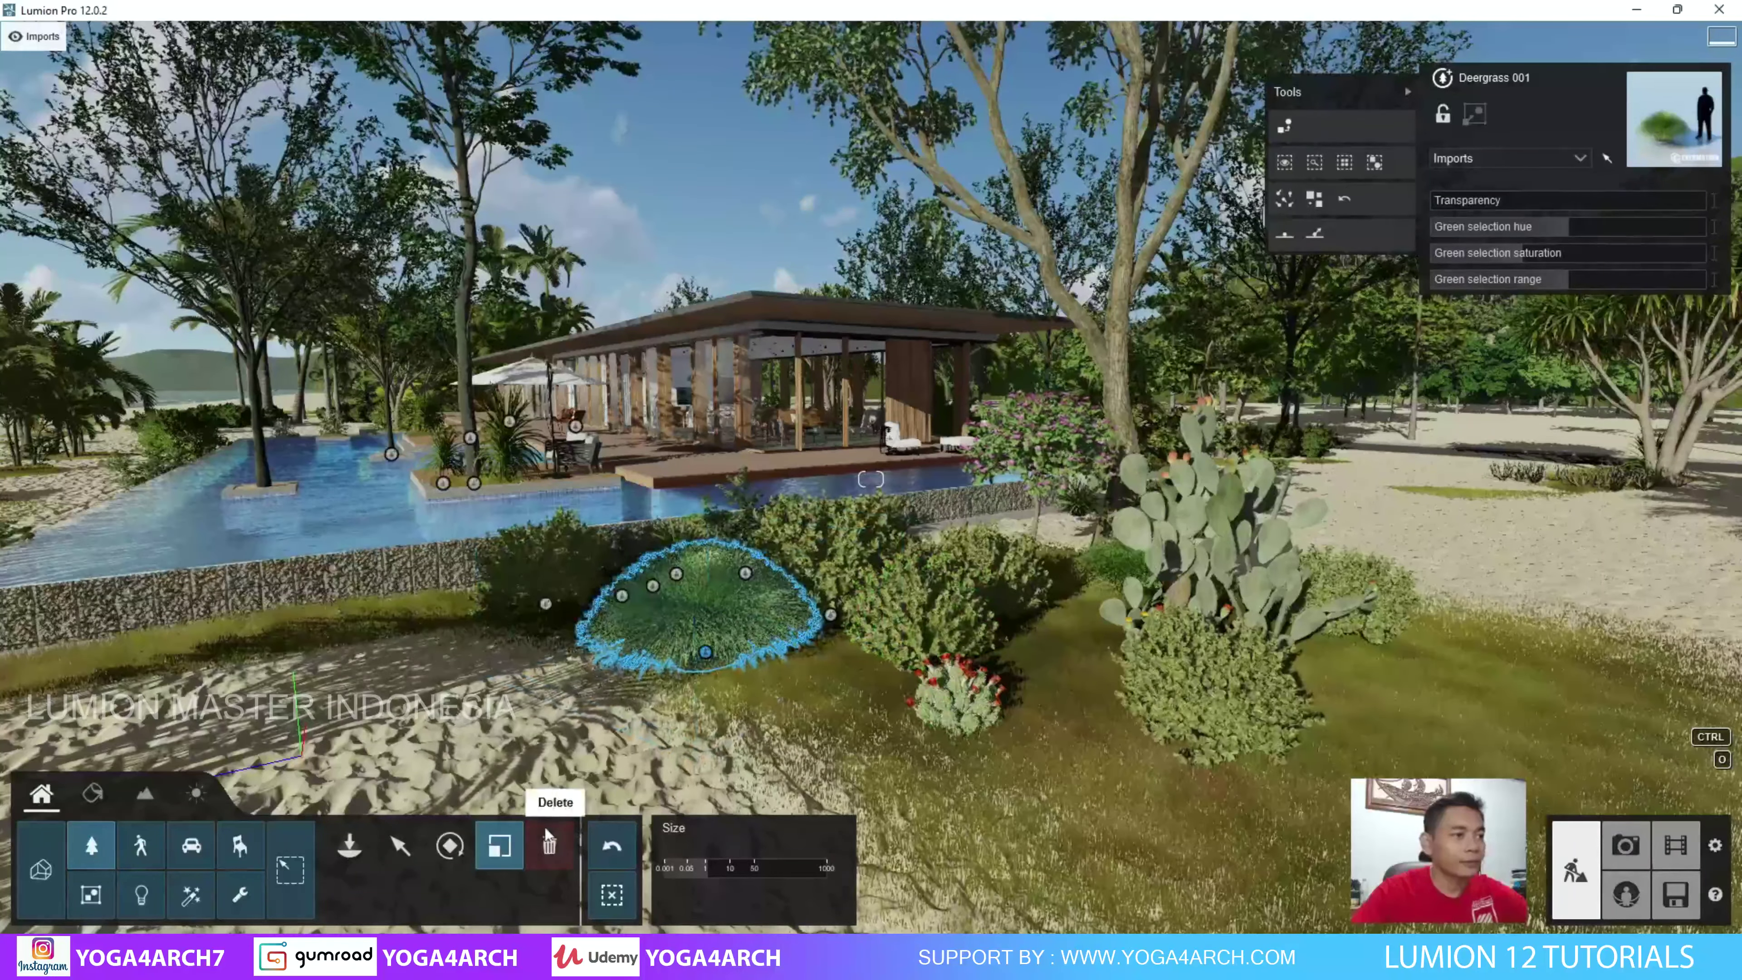
click(450, 846)
click(1005, 648)
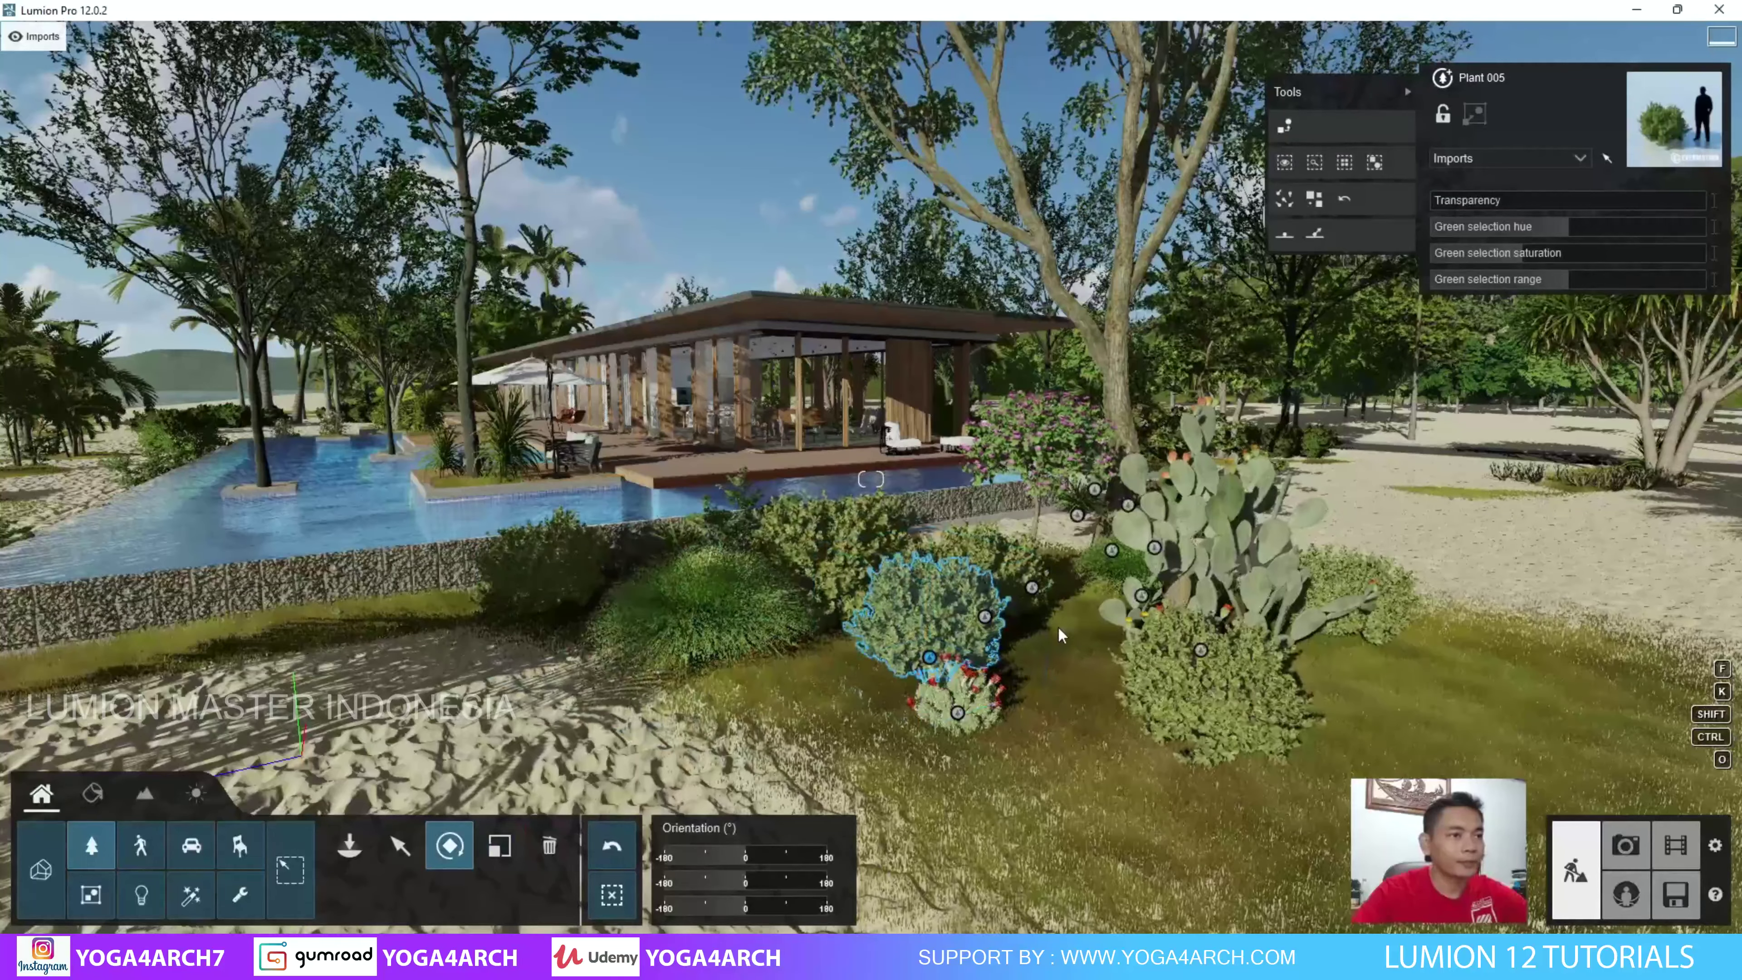
click(400, 846)
click(1624, 846)
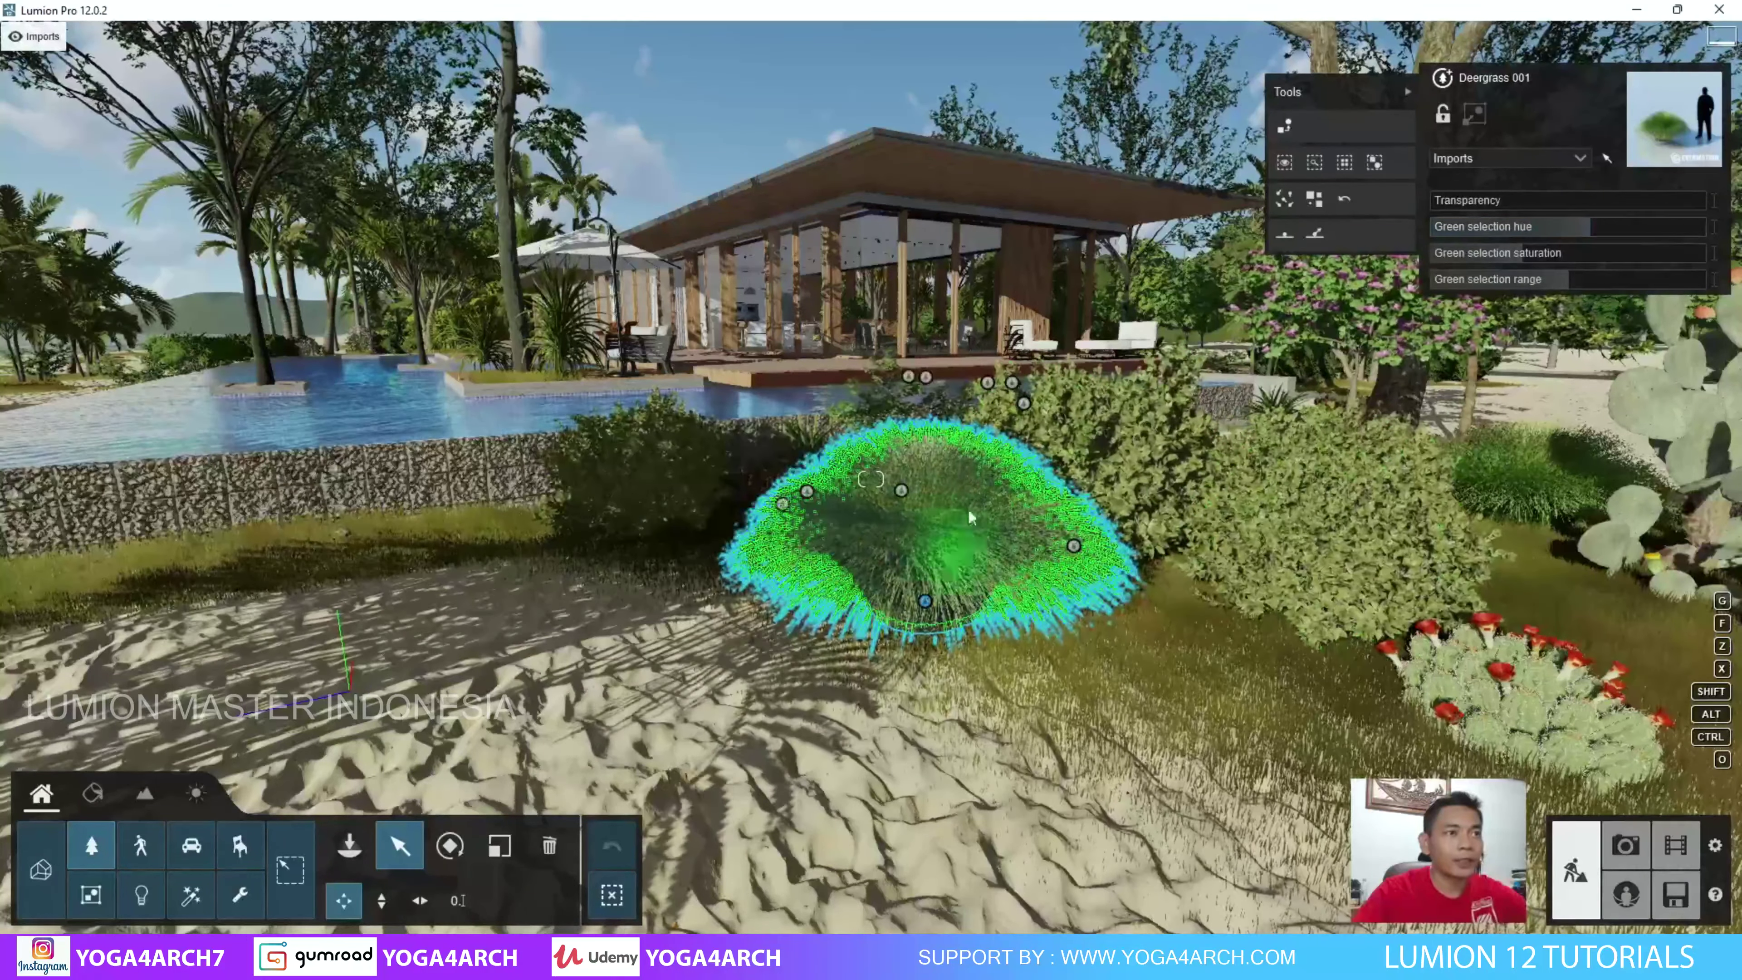
click(1589, 227)
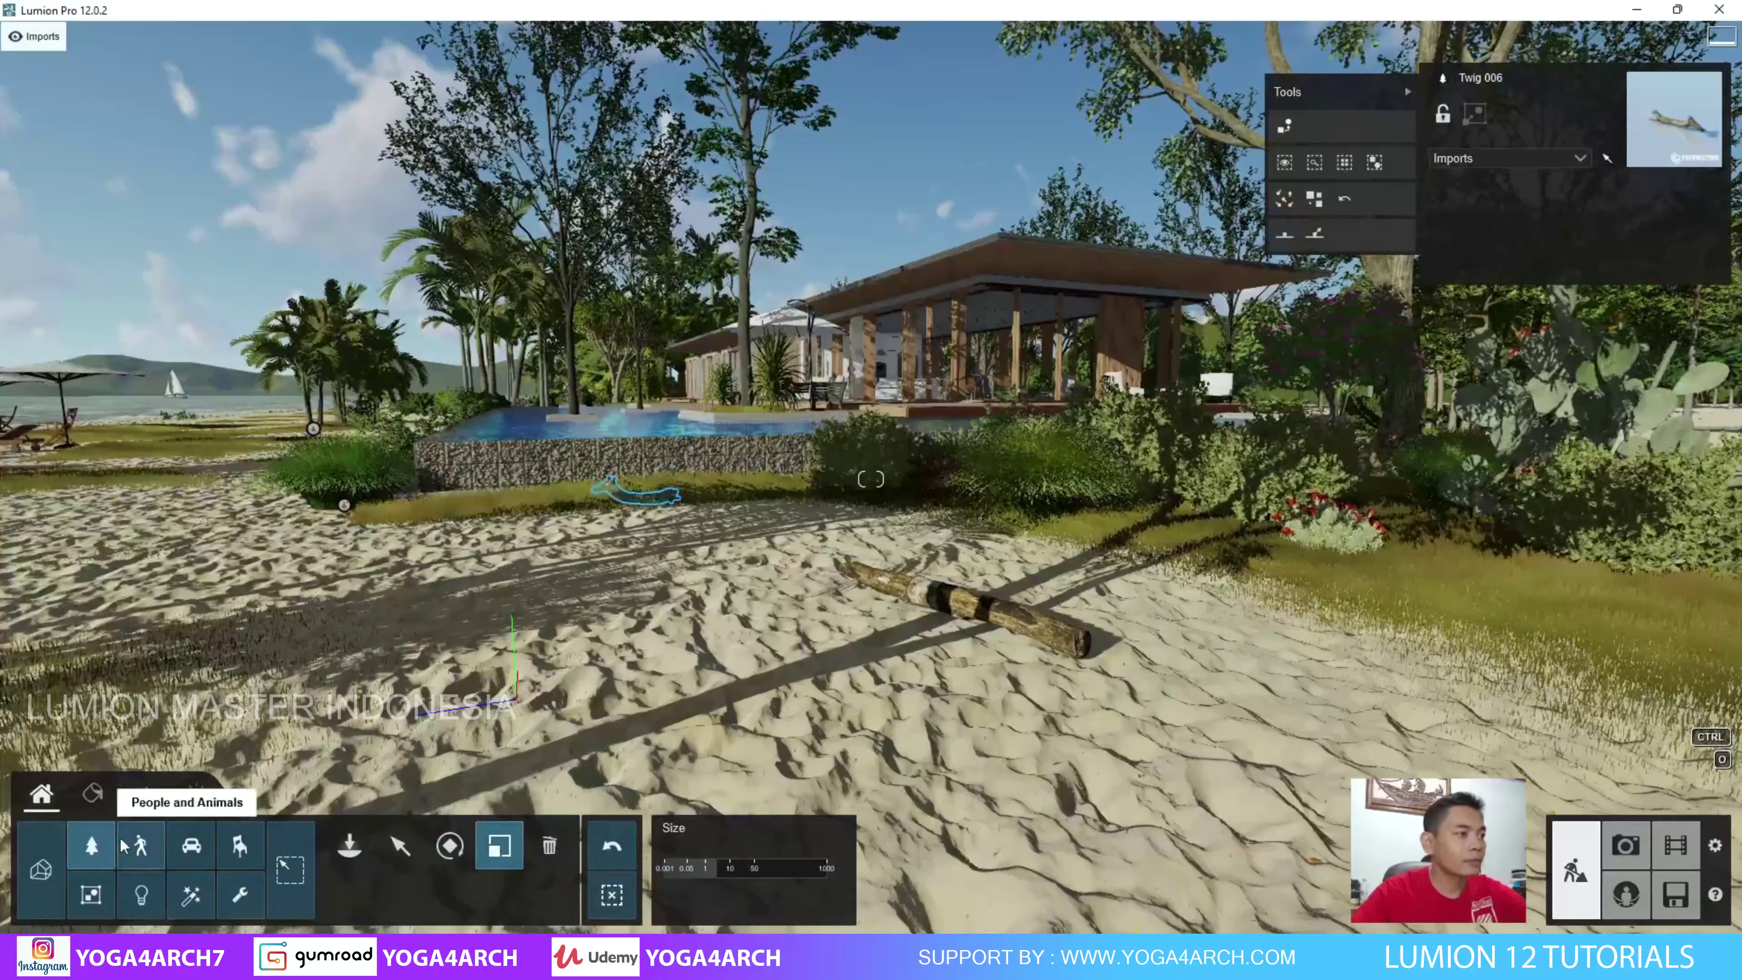
Place a Stone Garden 015 rock from Nature > Rocks at the sand's edge.
click(92, 846)
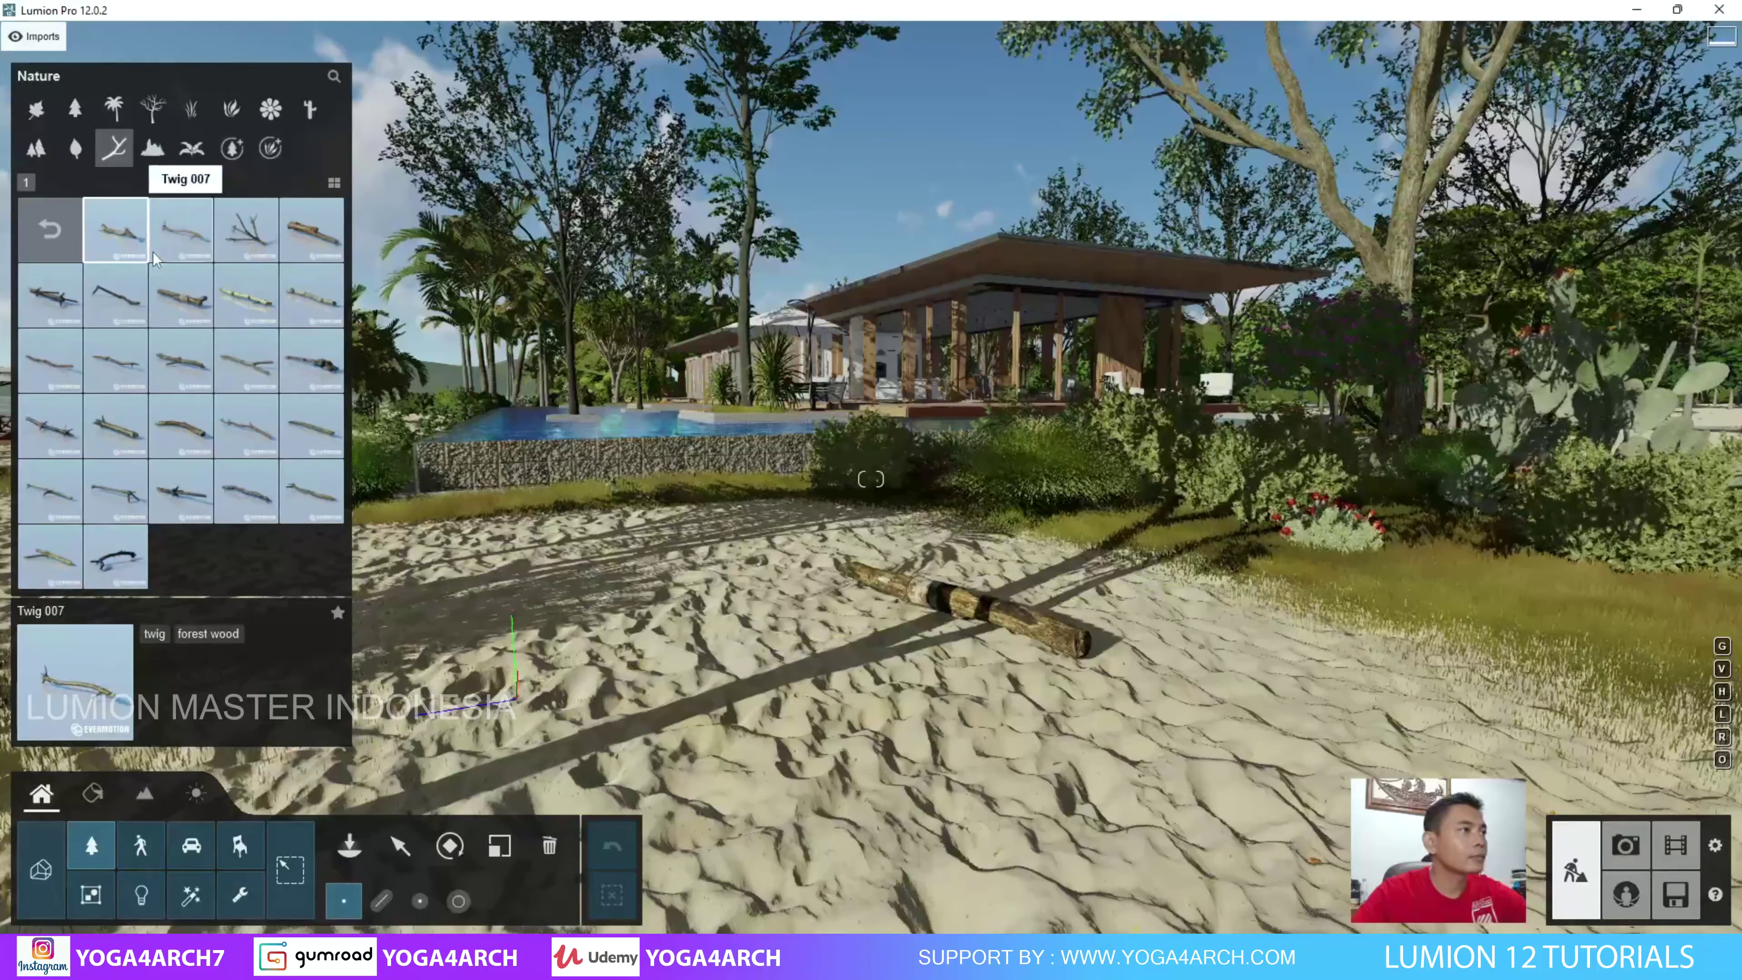
click(165, 162)
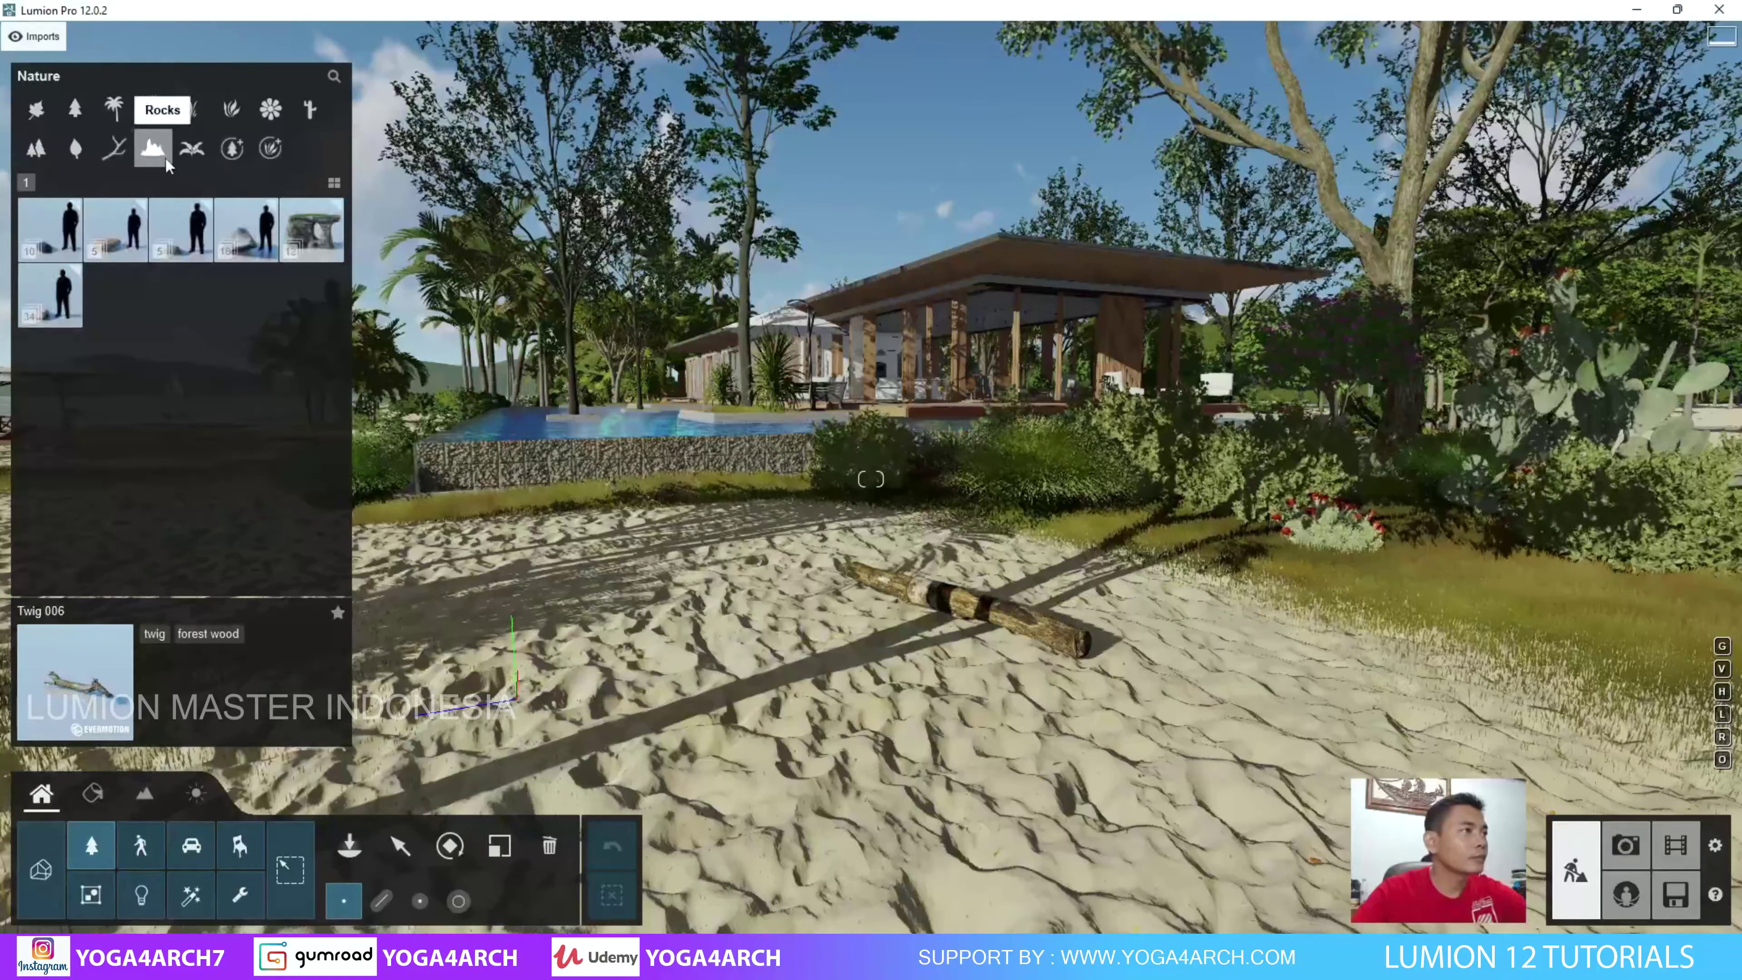
click(206, 251)
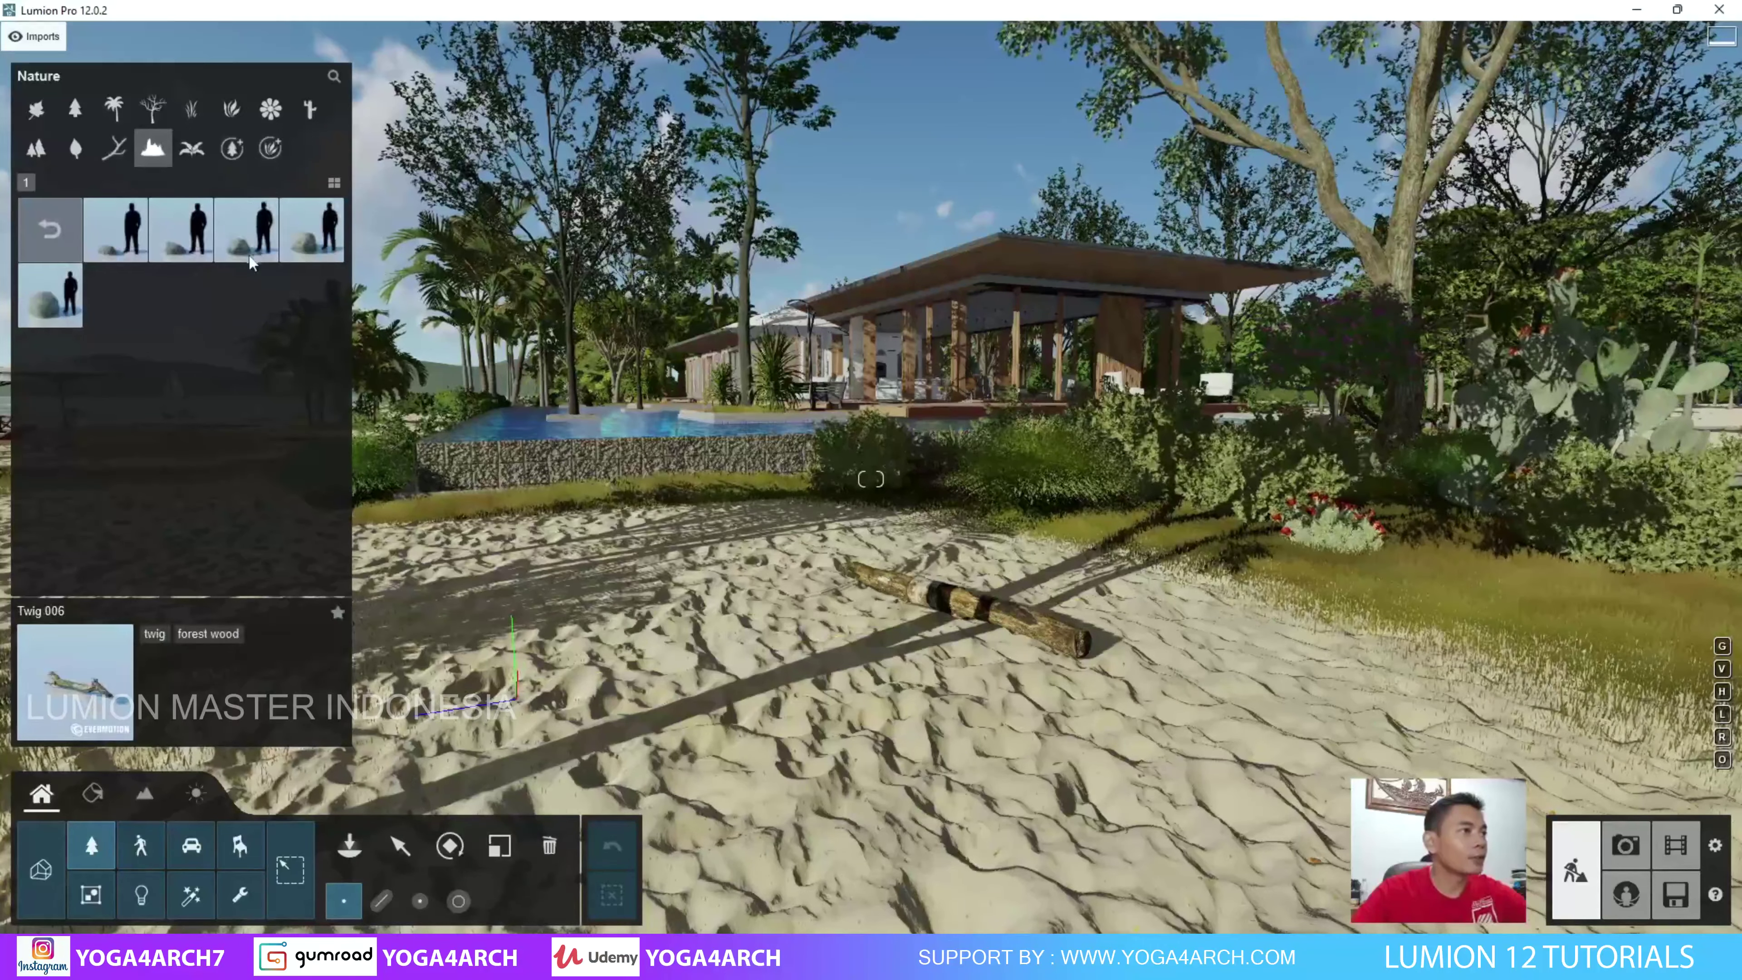
click(313, 230)
click(1164, 557)
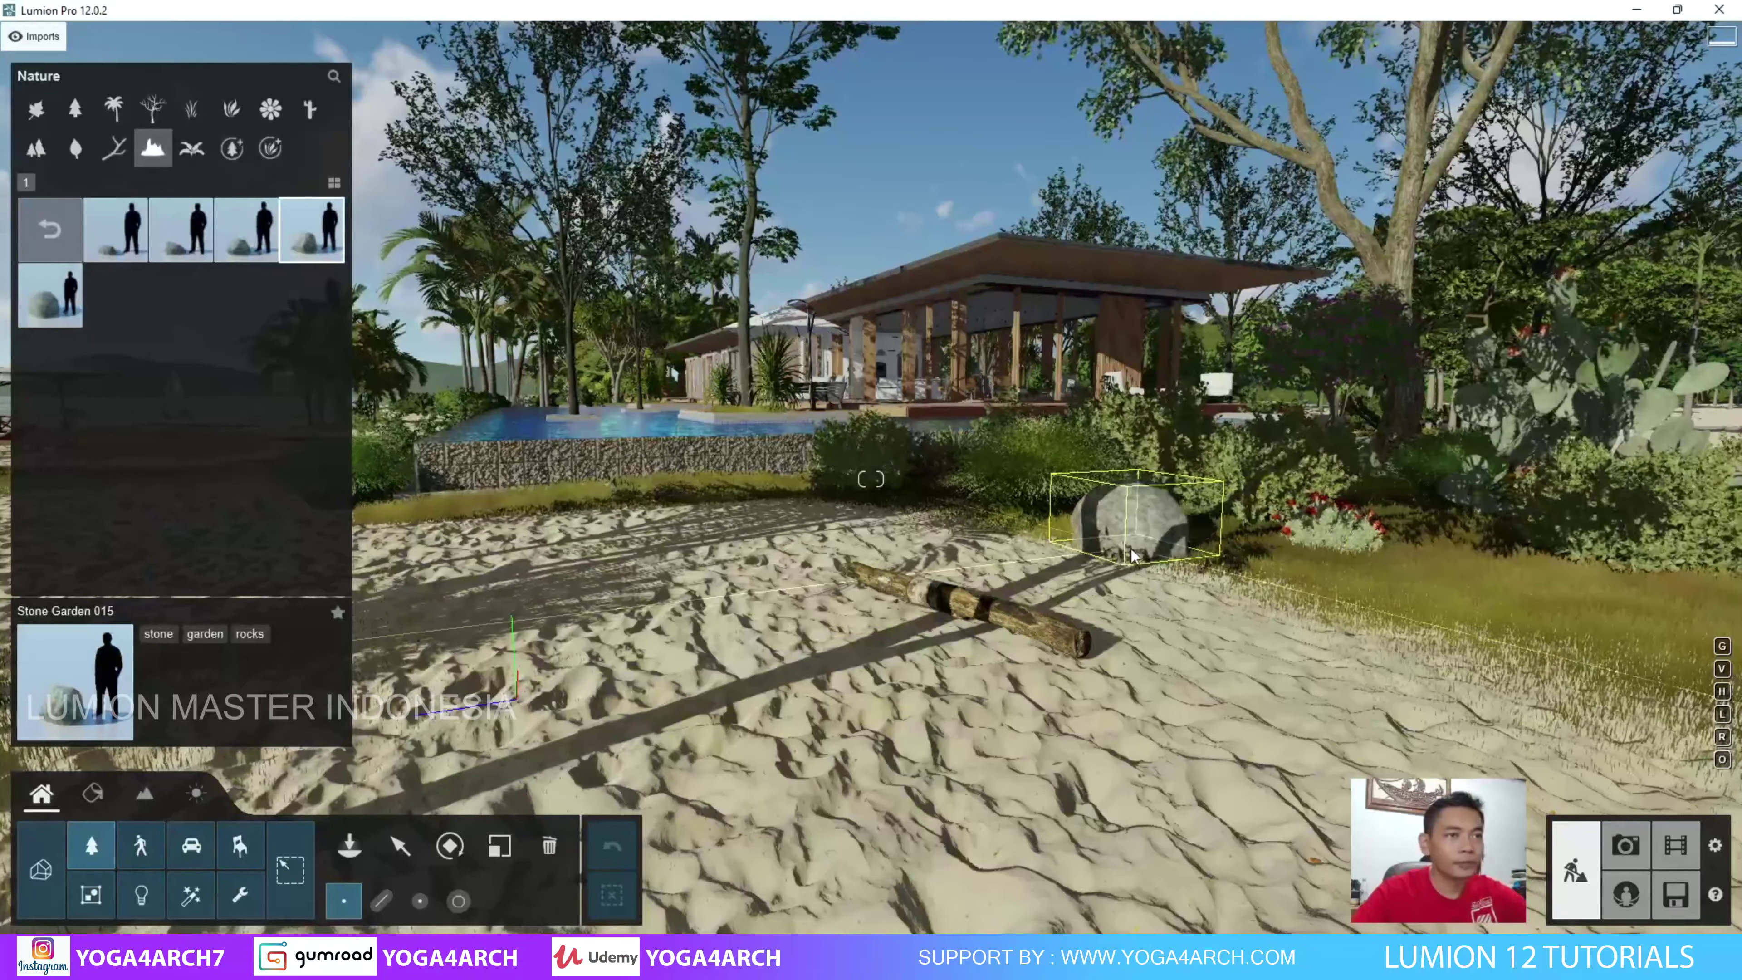
Place a Stone Grey 001 boulder below the pool wall and adjust its height.
click(50, 230)
click(249, 242)
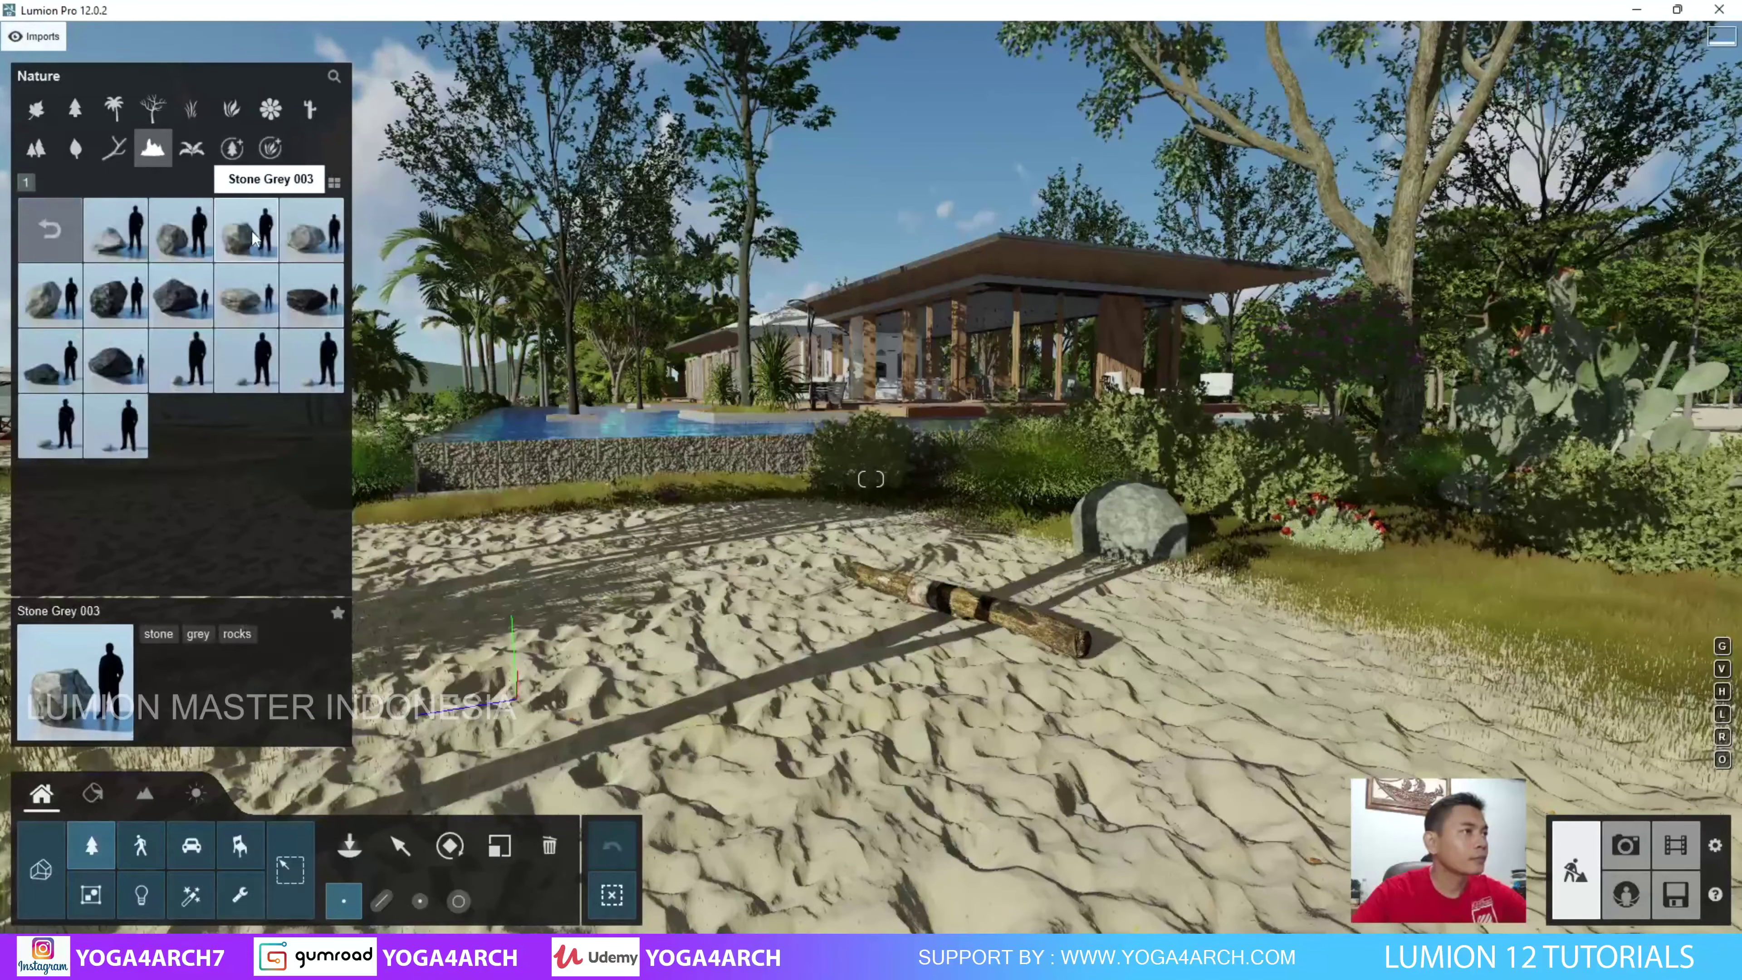
click(115, 230)
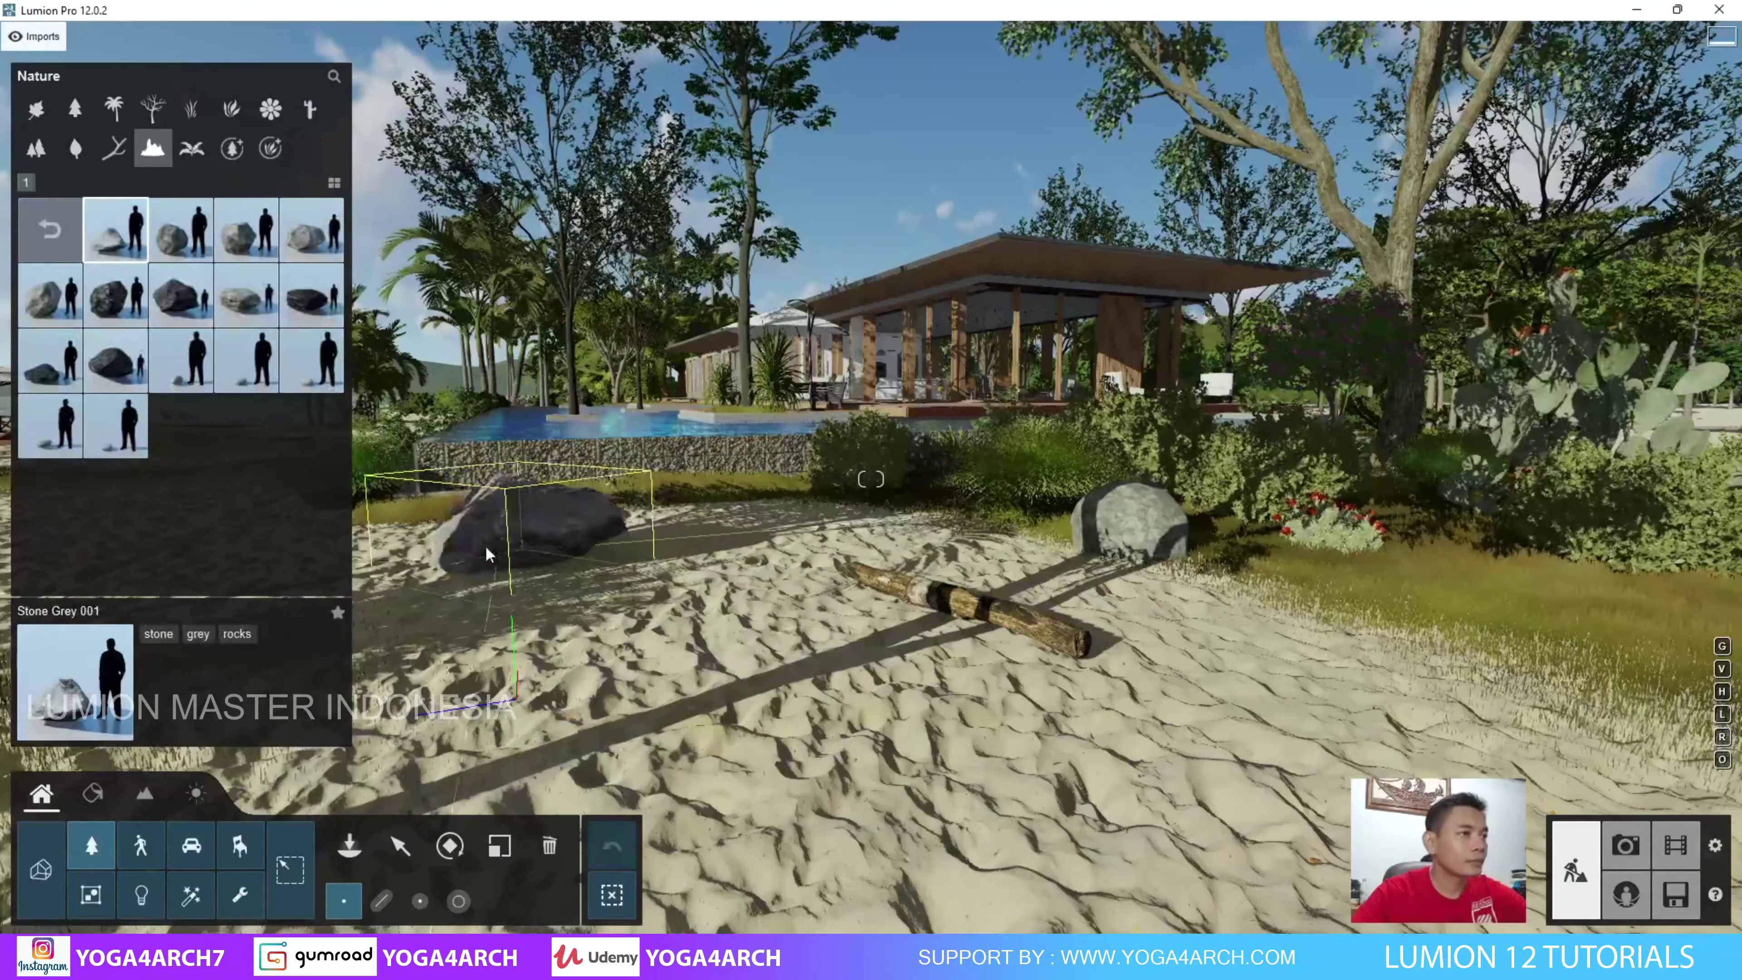
click(424, 671)
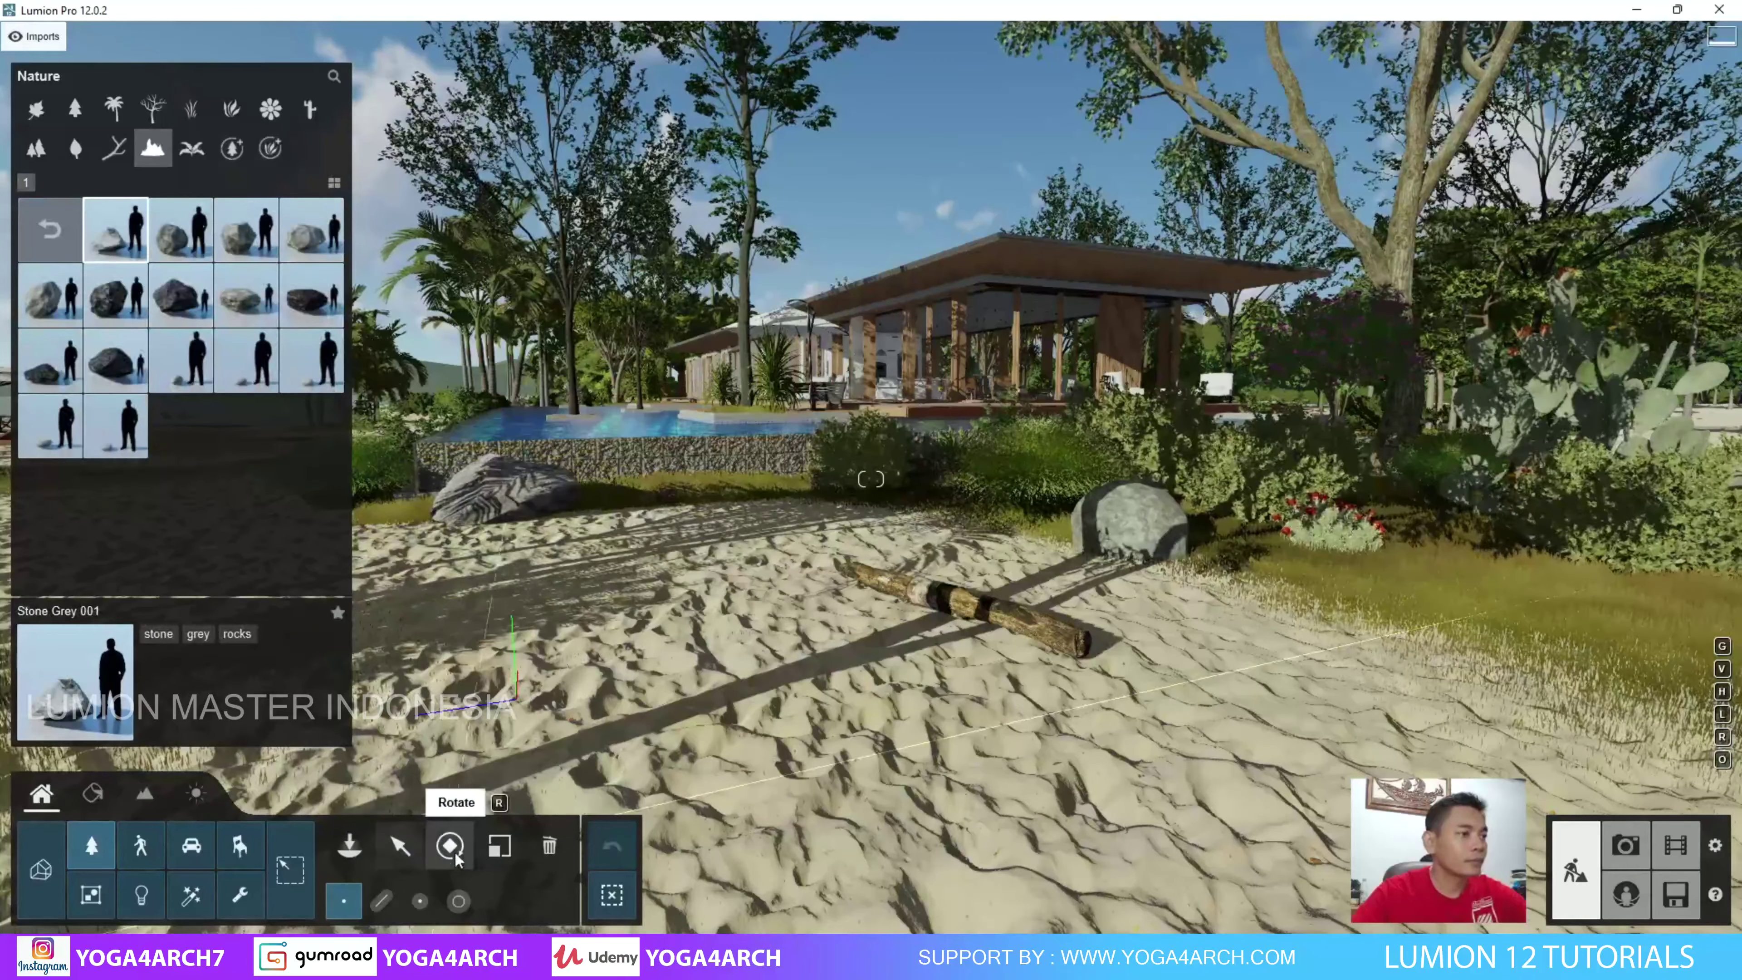
click(399, 846)
click(381, 901)
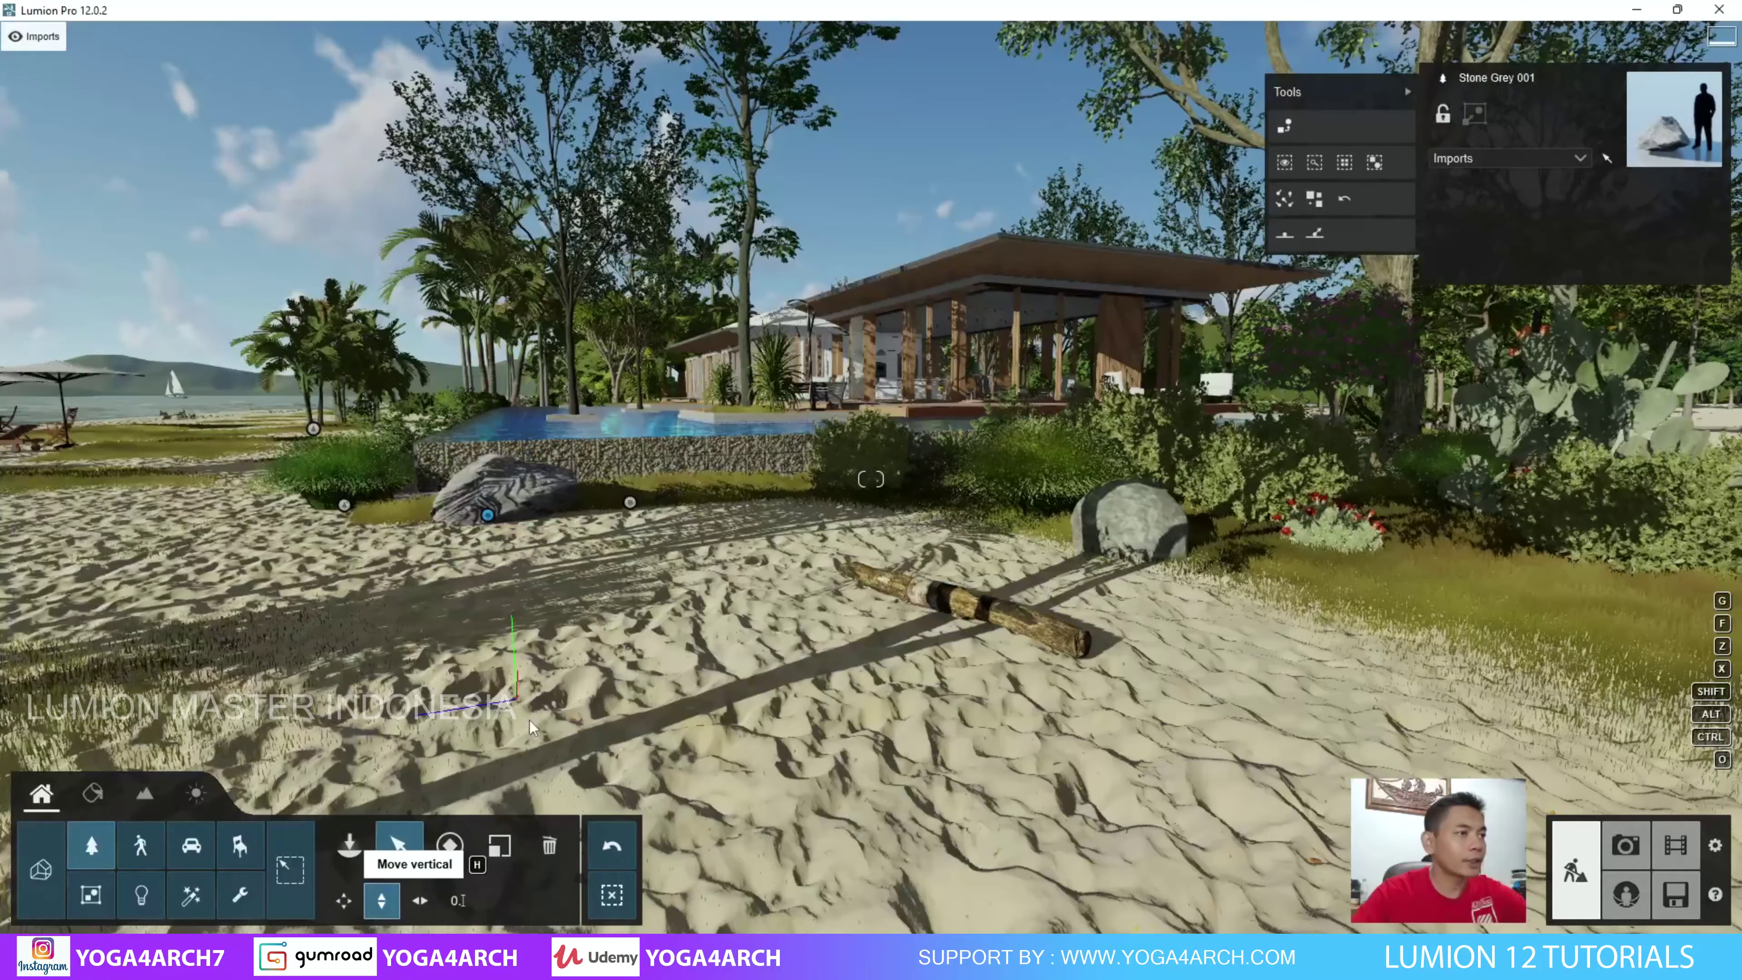
drag(488, 514, 490, 535)
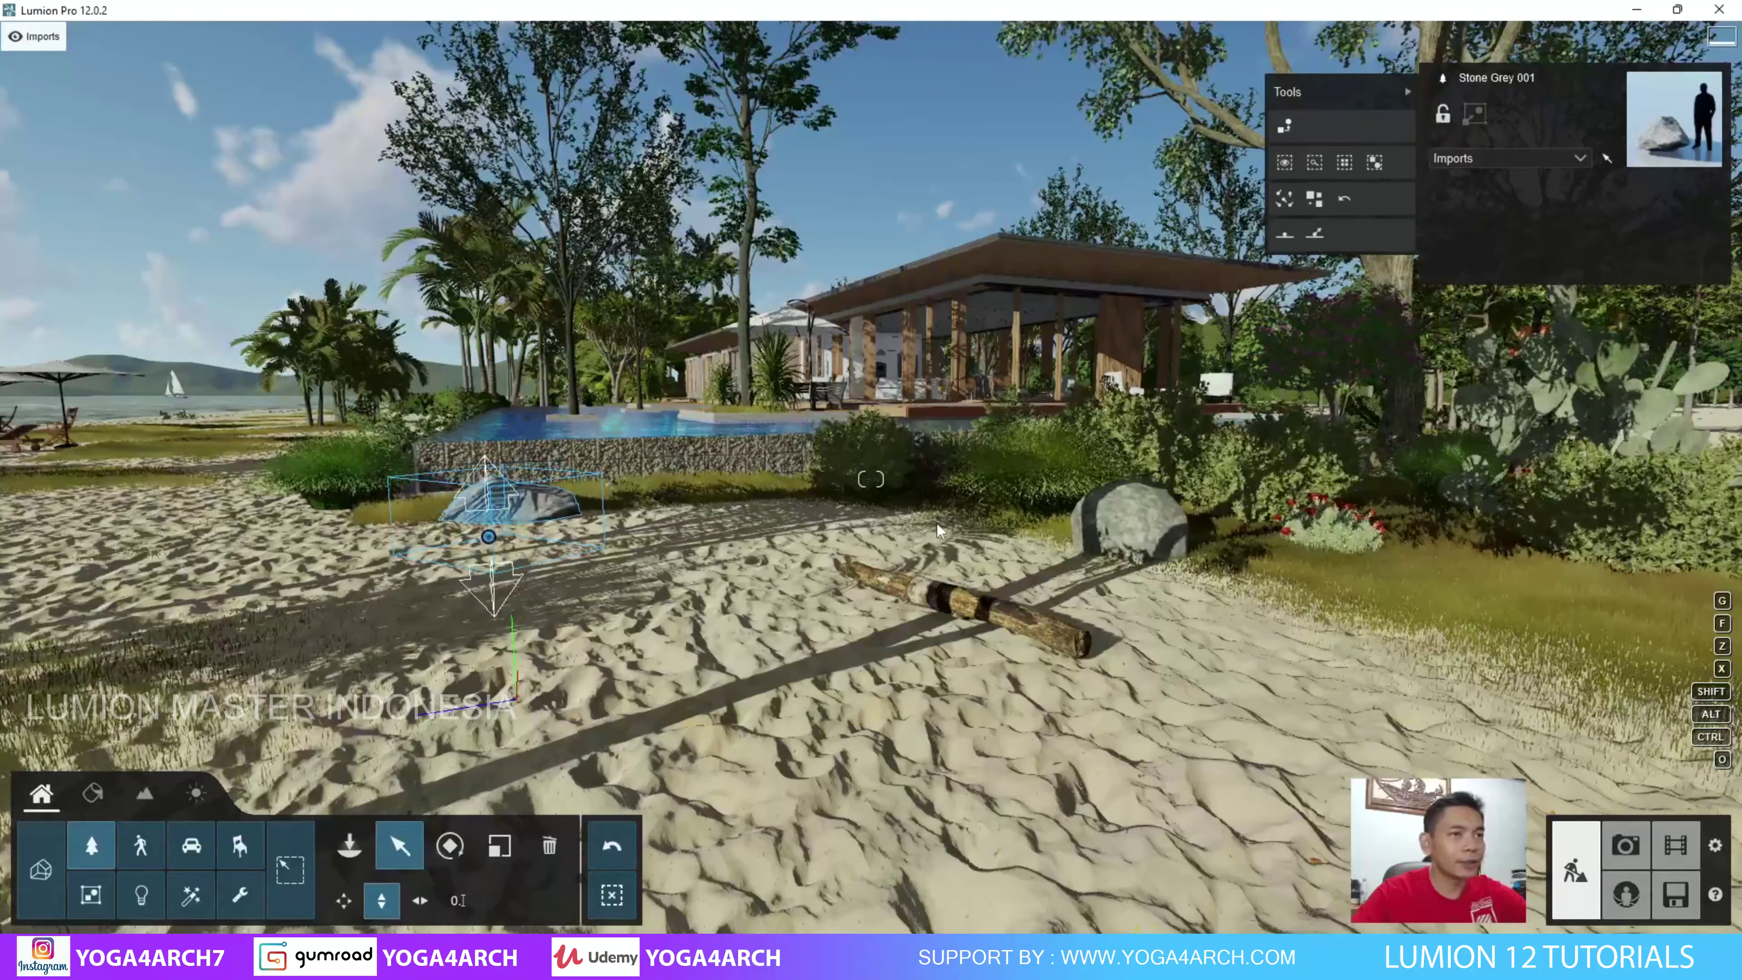
Select the round garden stone by the log and browse the Nature leaf scatter category.
click(1133, 563)
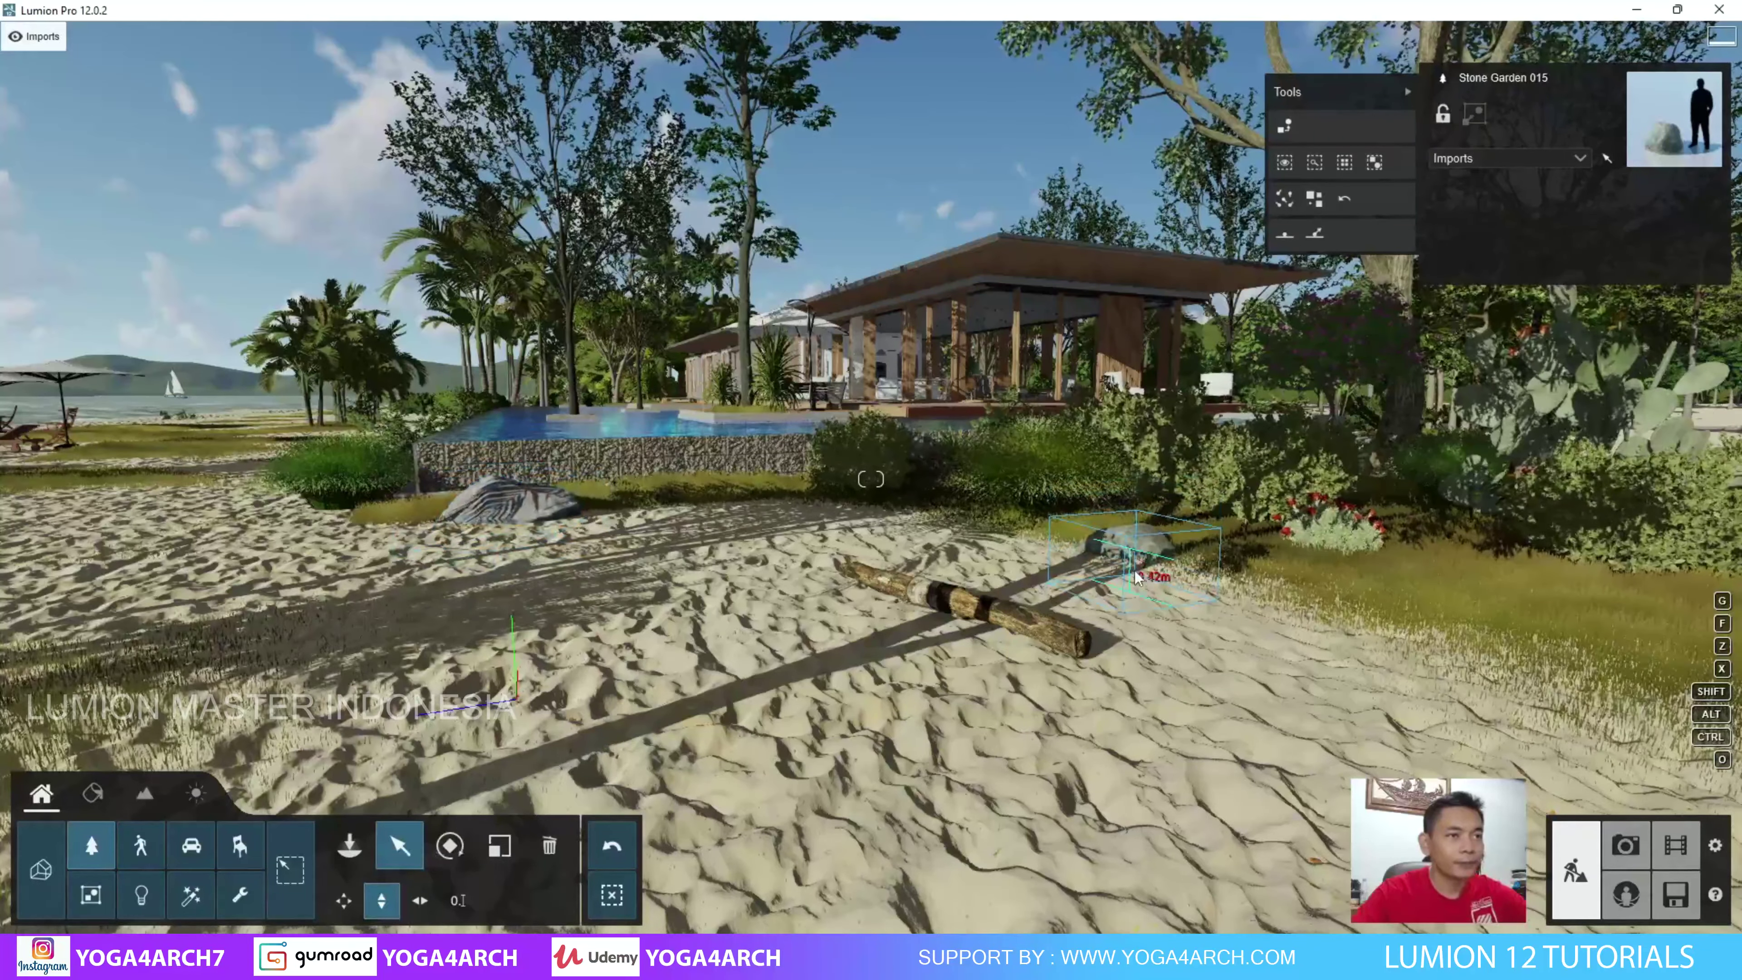
right_drag(1111, 580, 1090, 617)
click(92, 847)
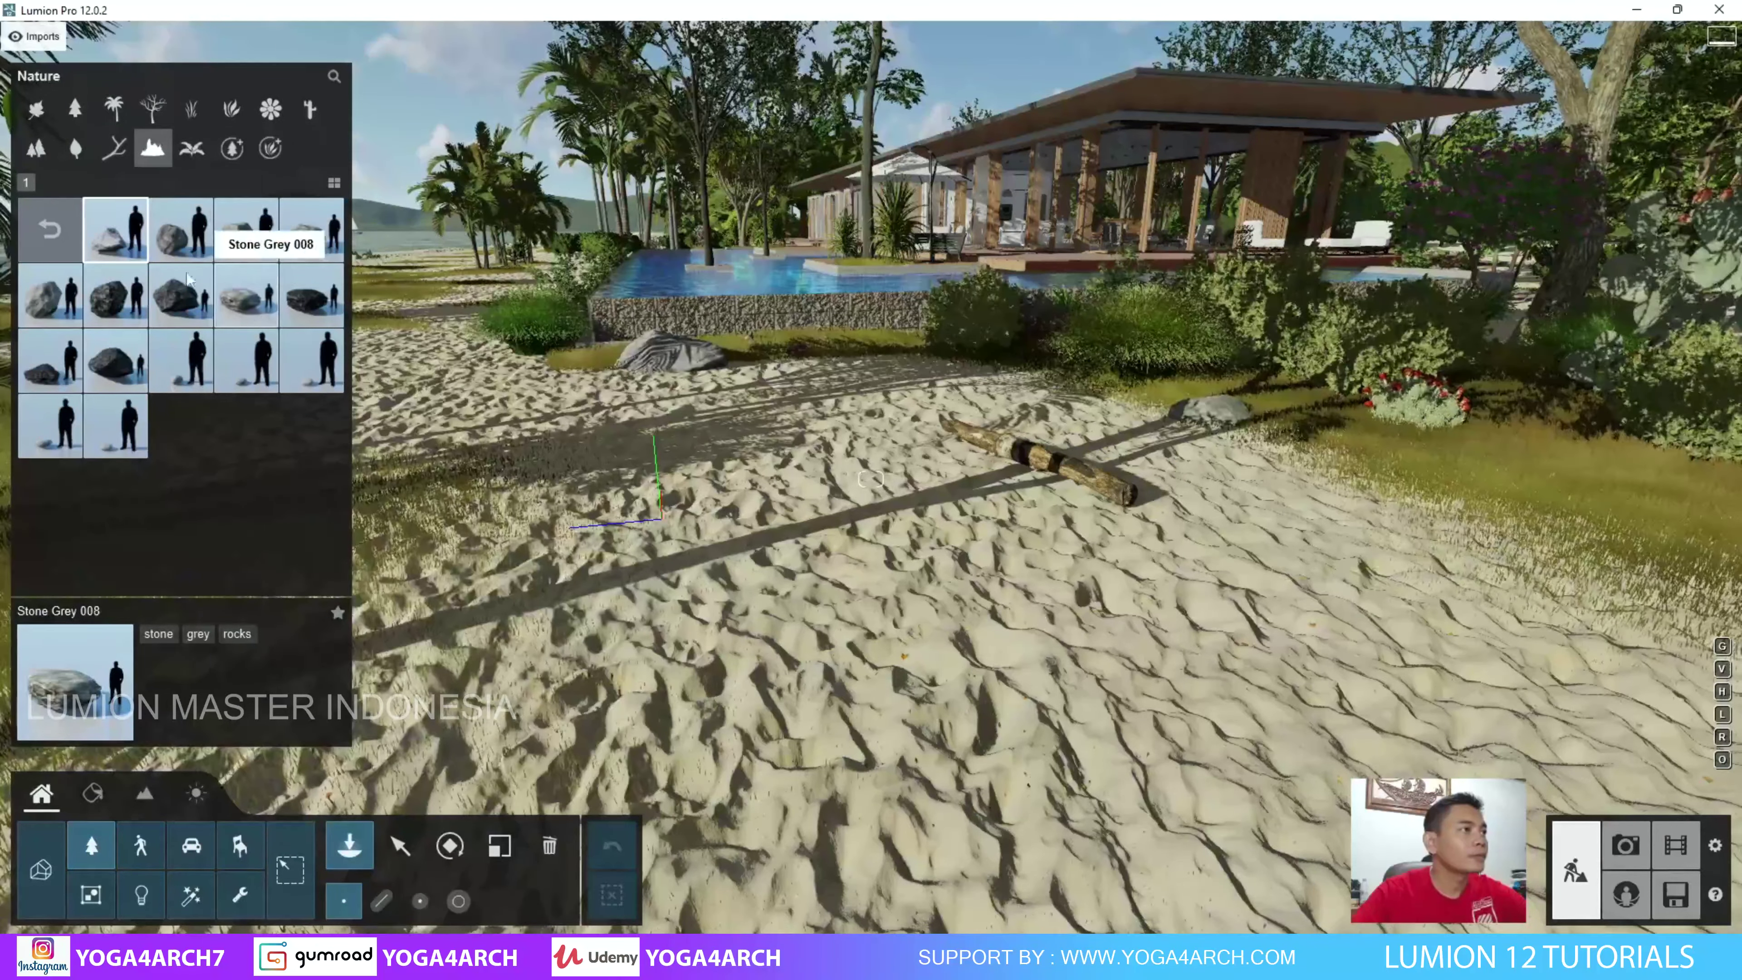
click(77, 149)
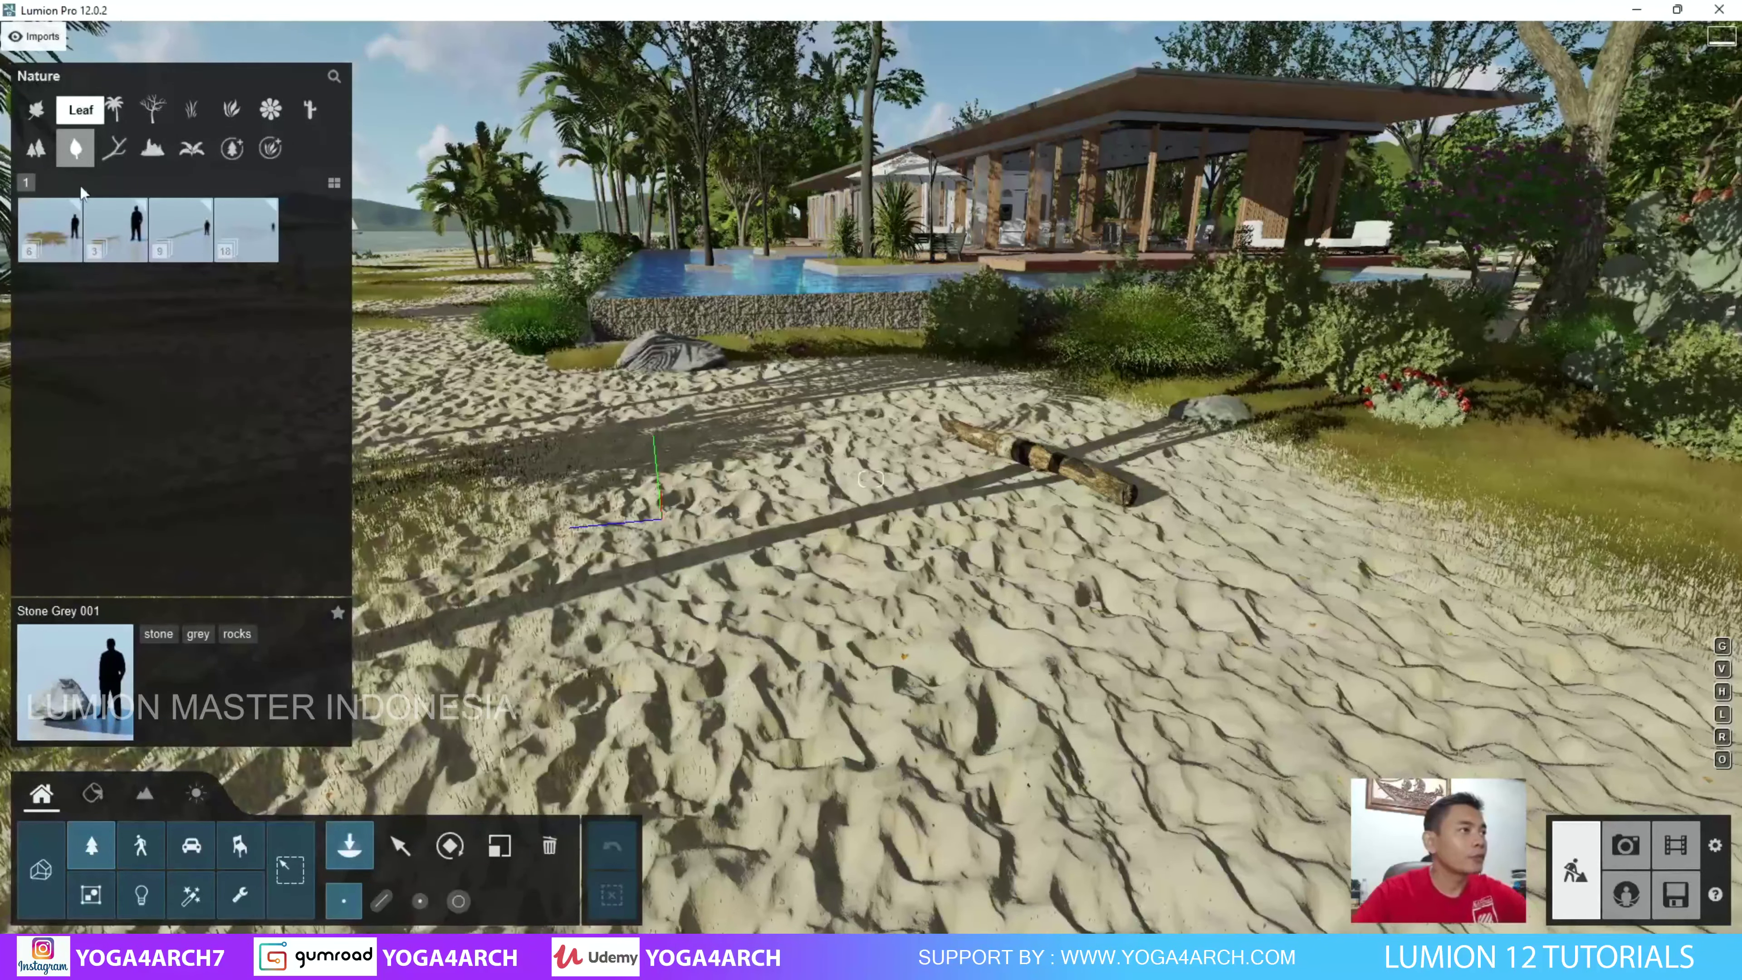
mouse_move(181, 228)
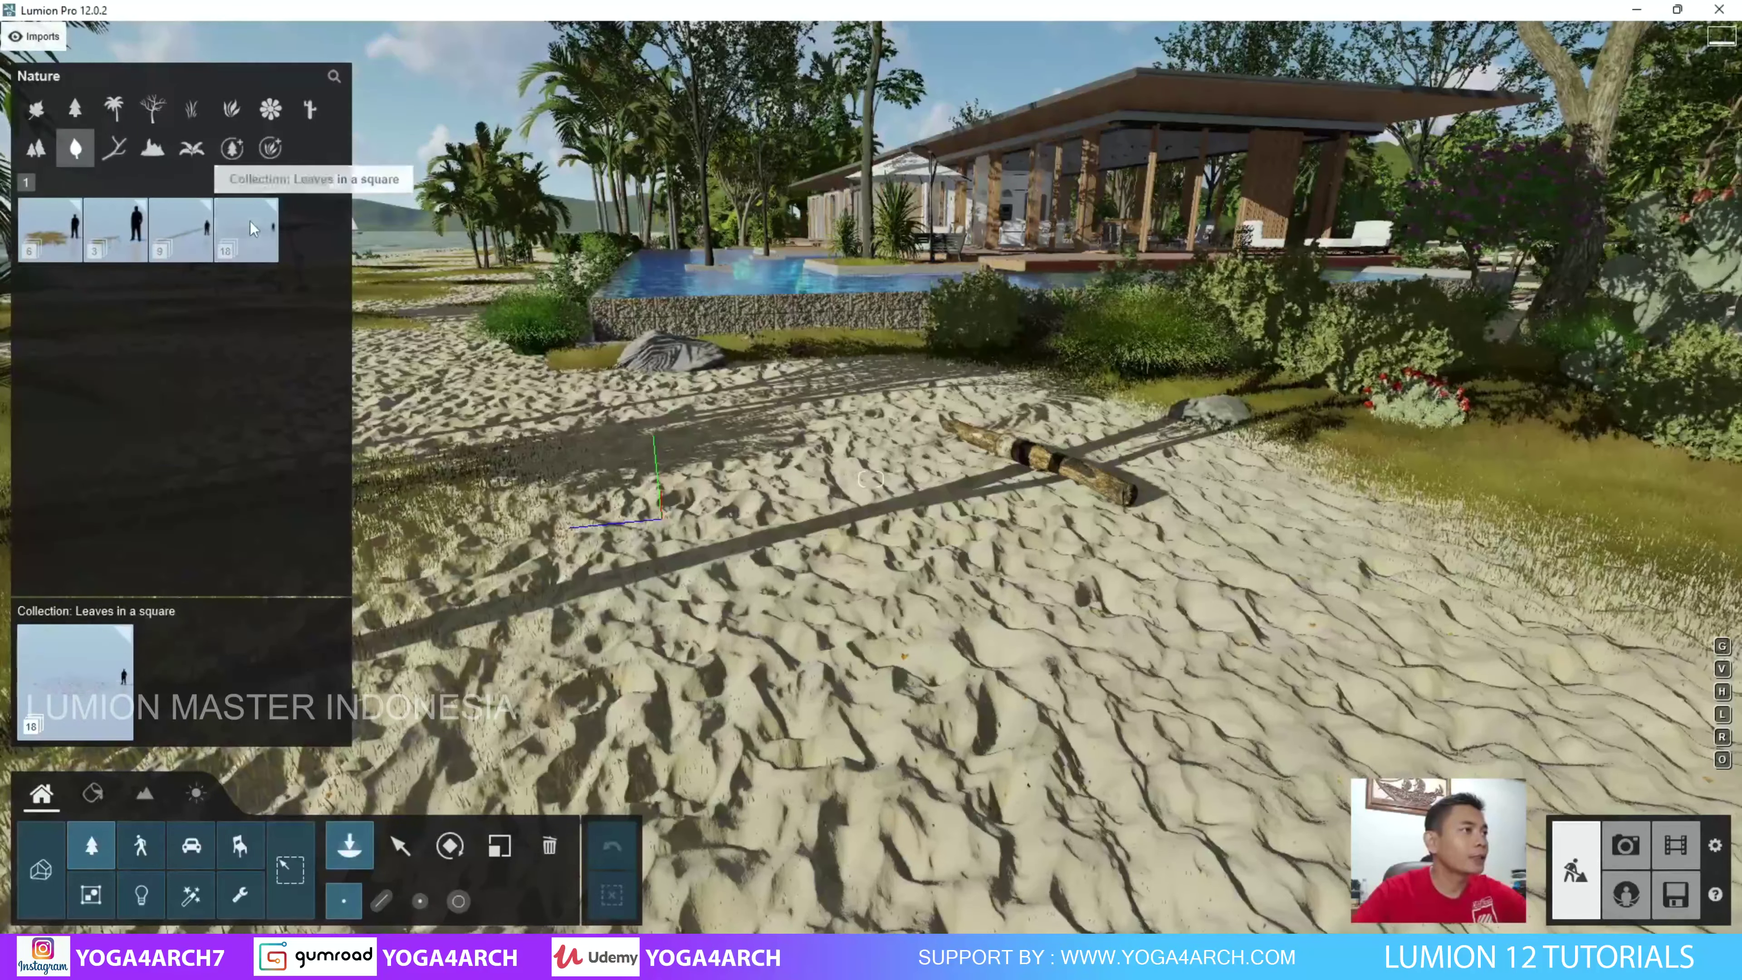
Scatter Leaves Maple Square Small Edge 001 over the sand around the log and boulder.
click(250, 220)
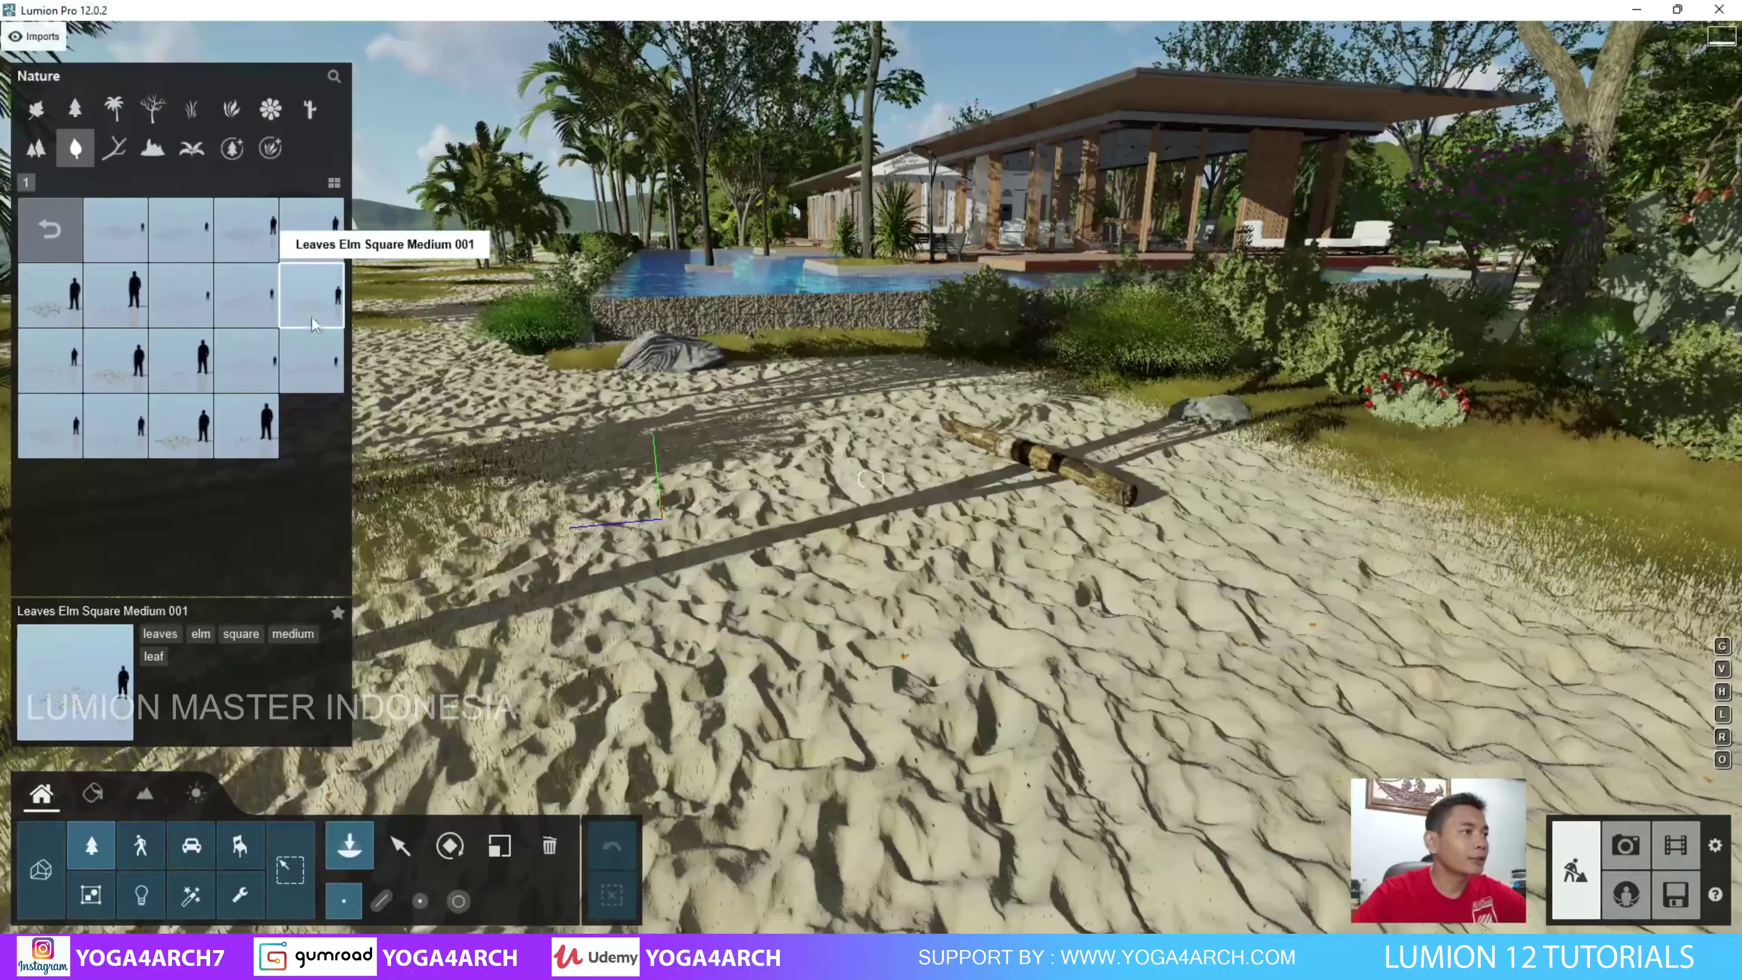
click(246, 426)
click(1062, 520)
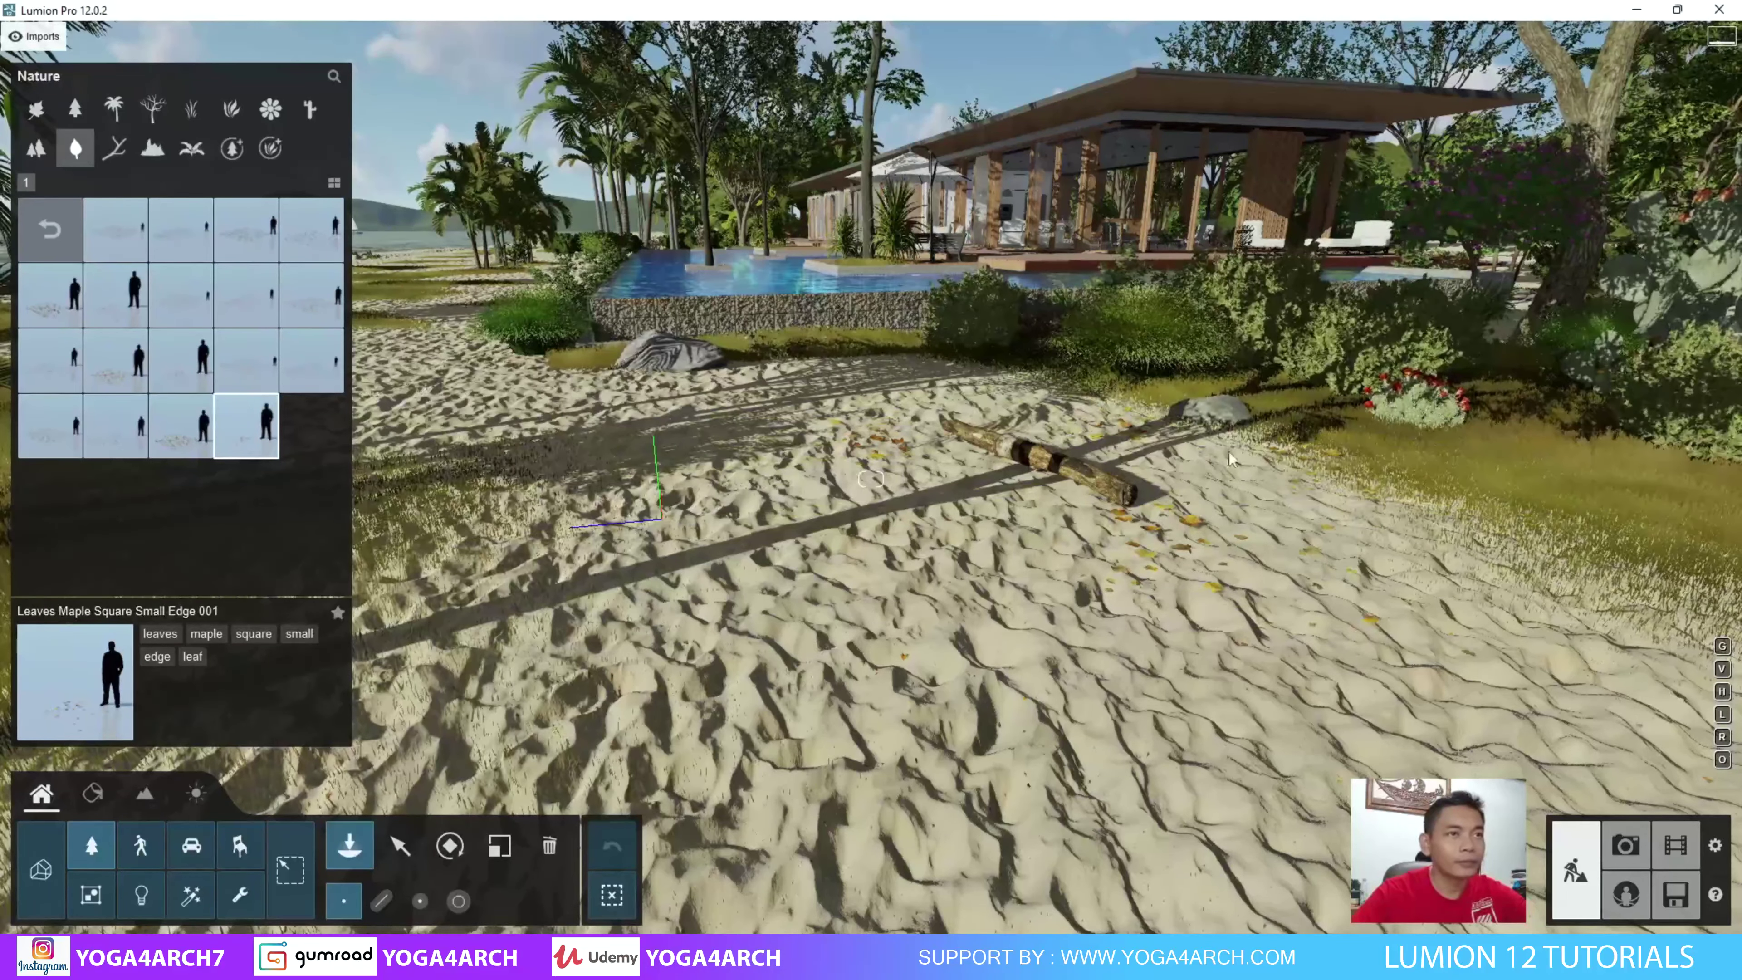
click(549, 531)
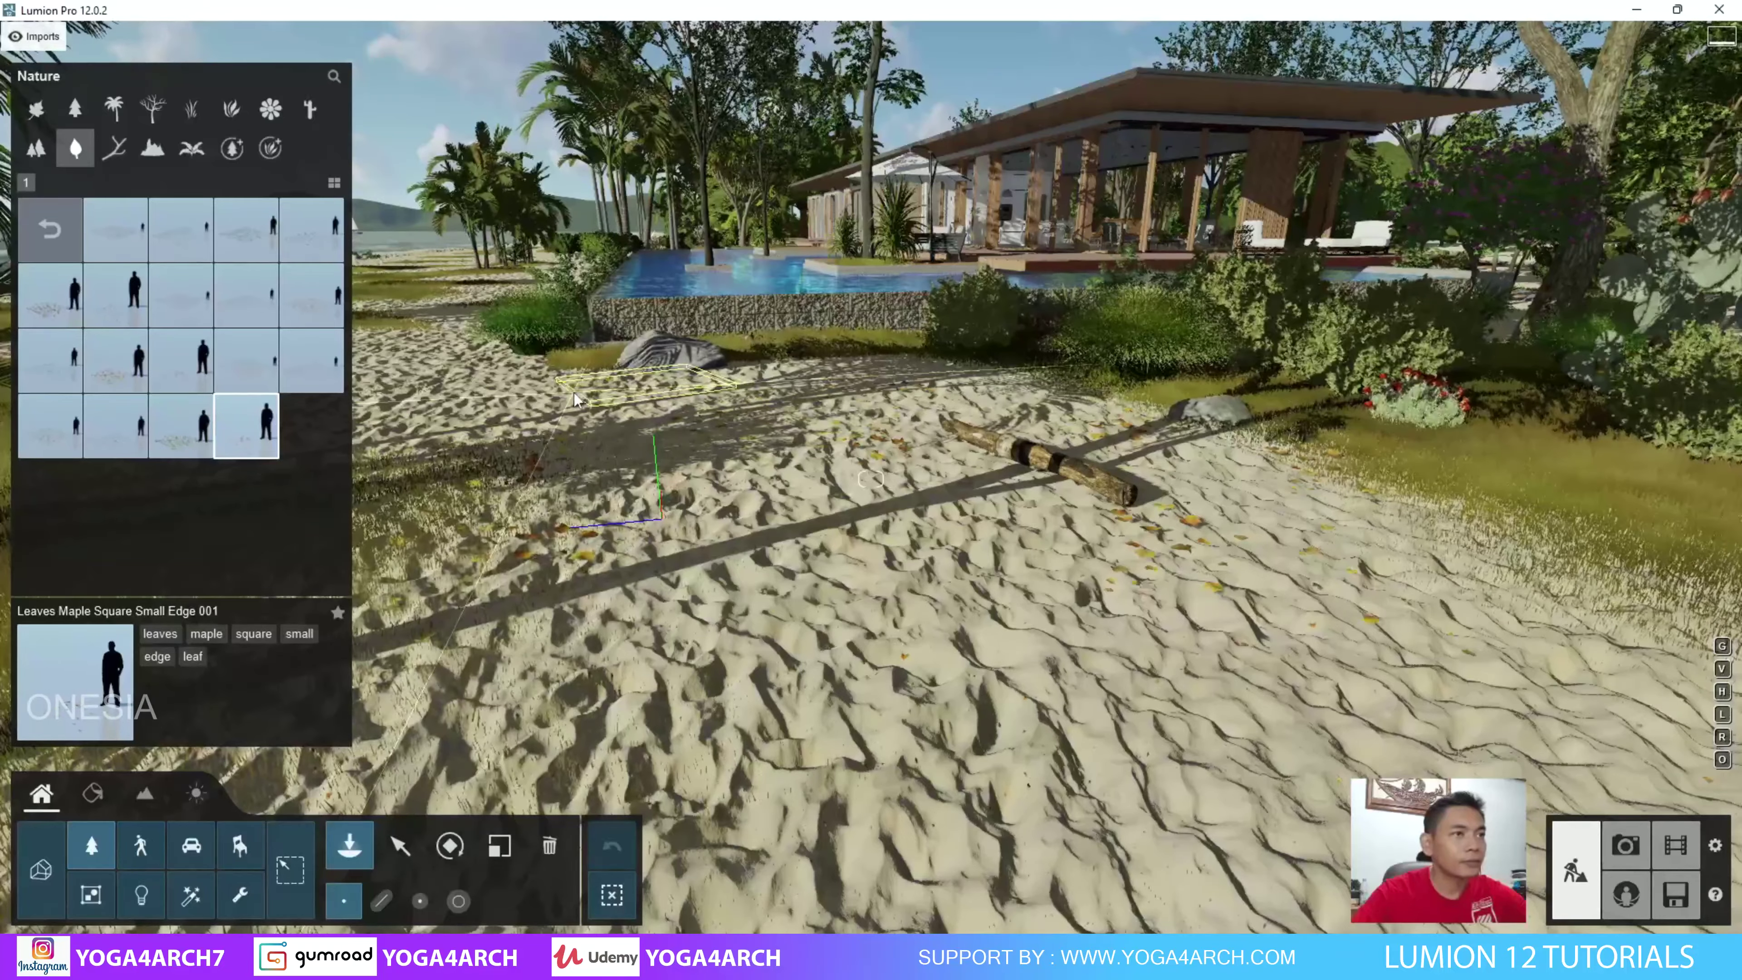
right_drag(607, 406, 676, 436)
key(w)
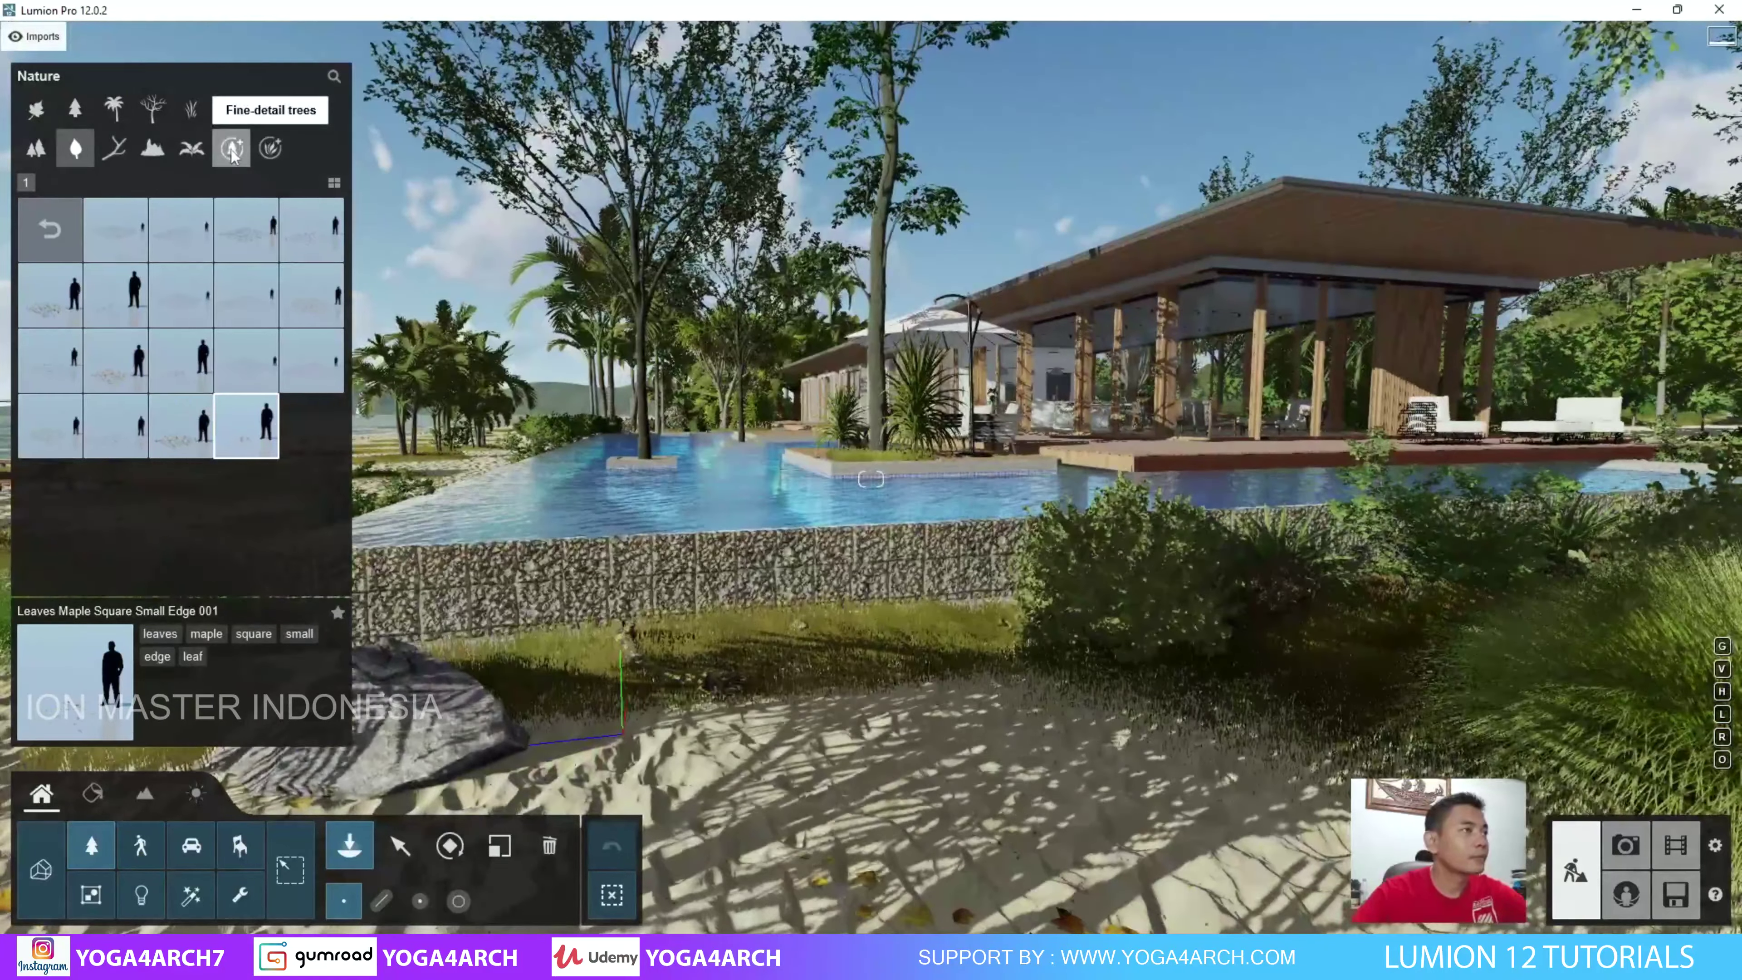
Plant an Octopus Agave and a smaller Agave 001 on the sand below the pool wall.
click(231, 148)
click(268, 149)
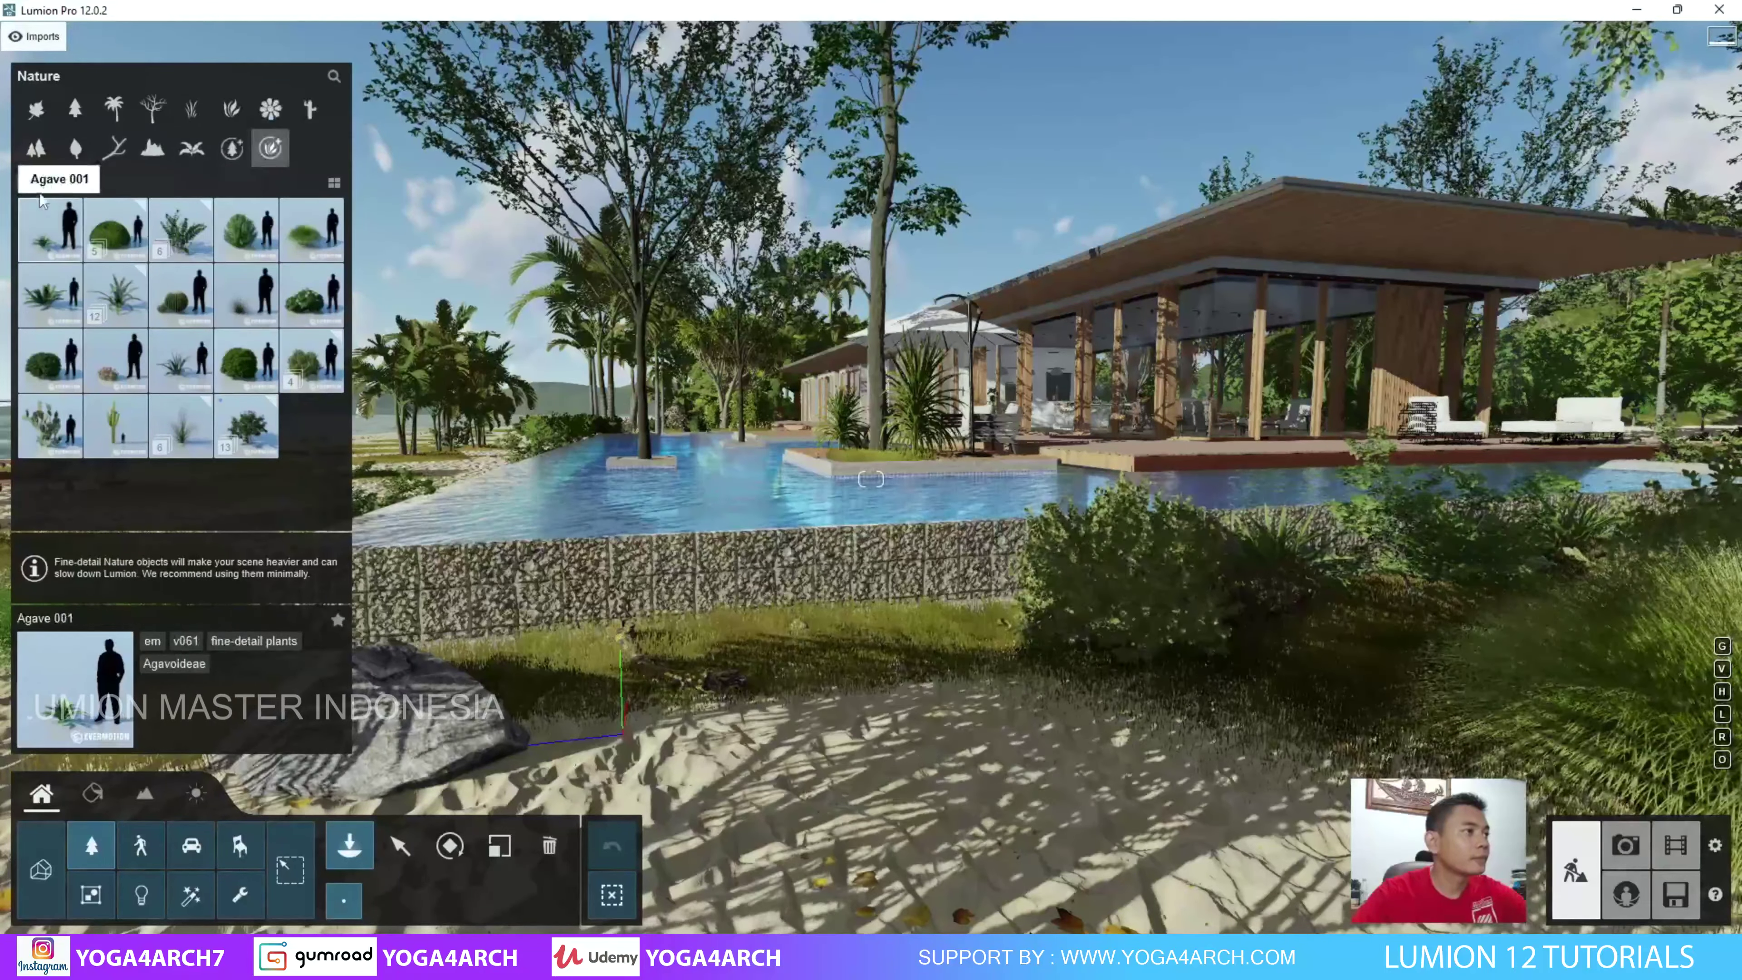
click(177, 357)
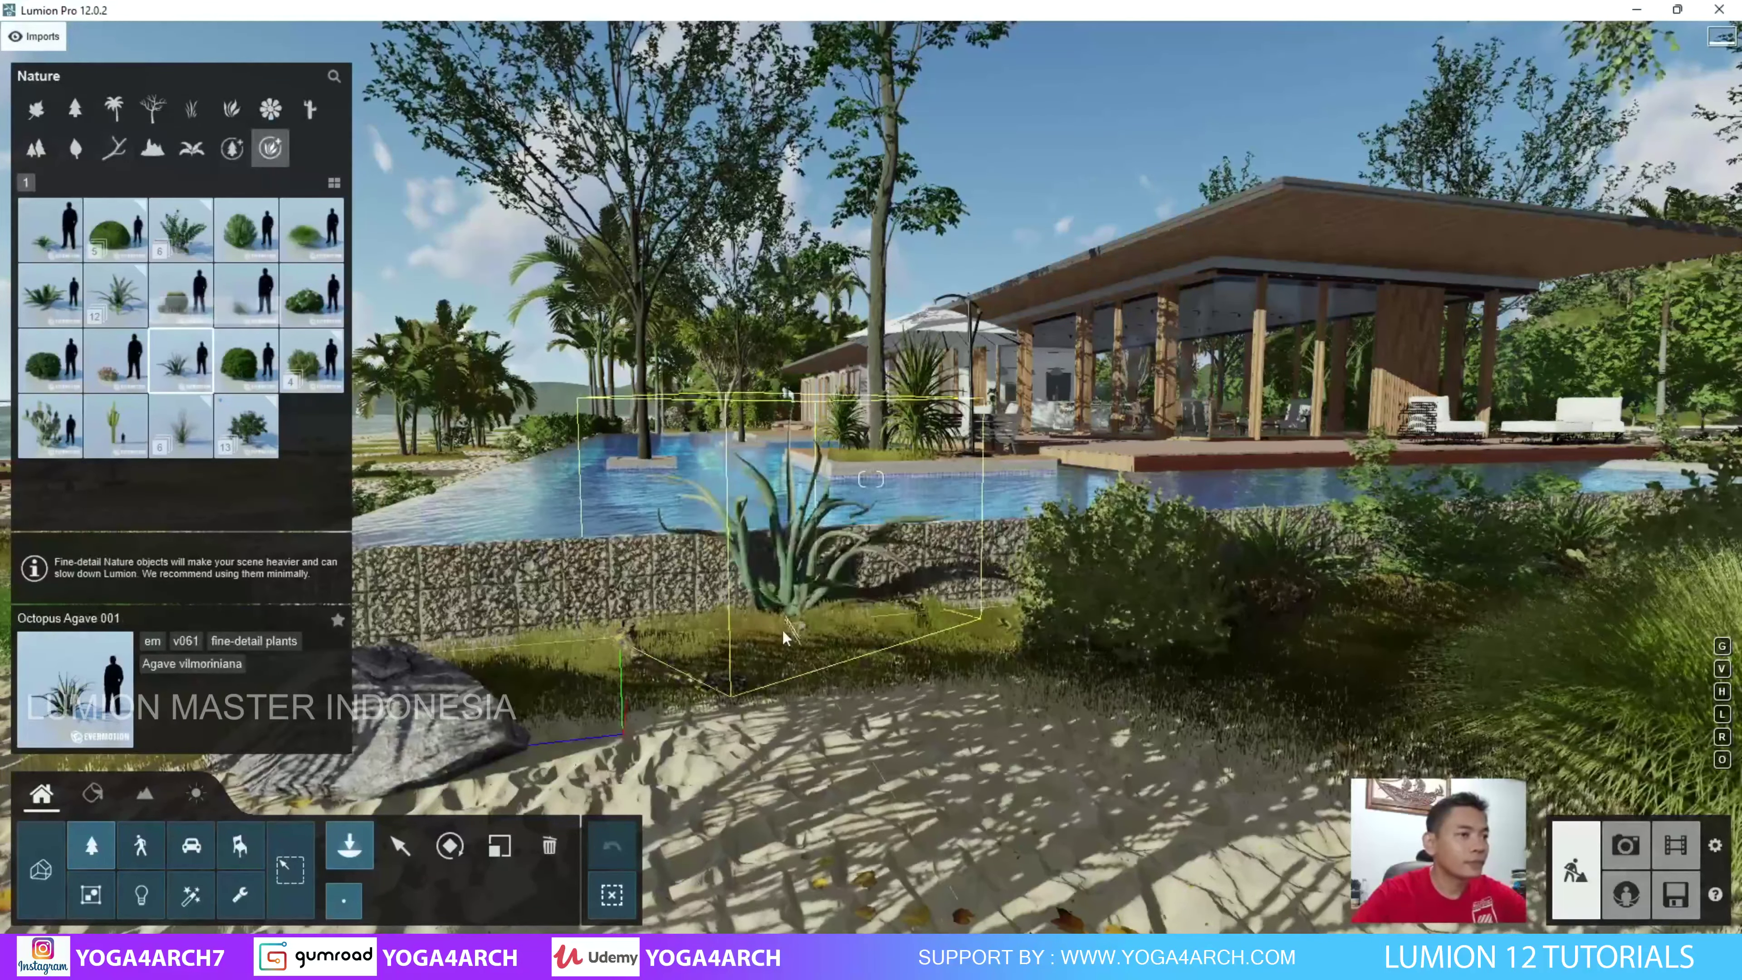
click(773, 672)
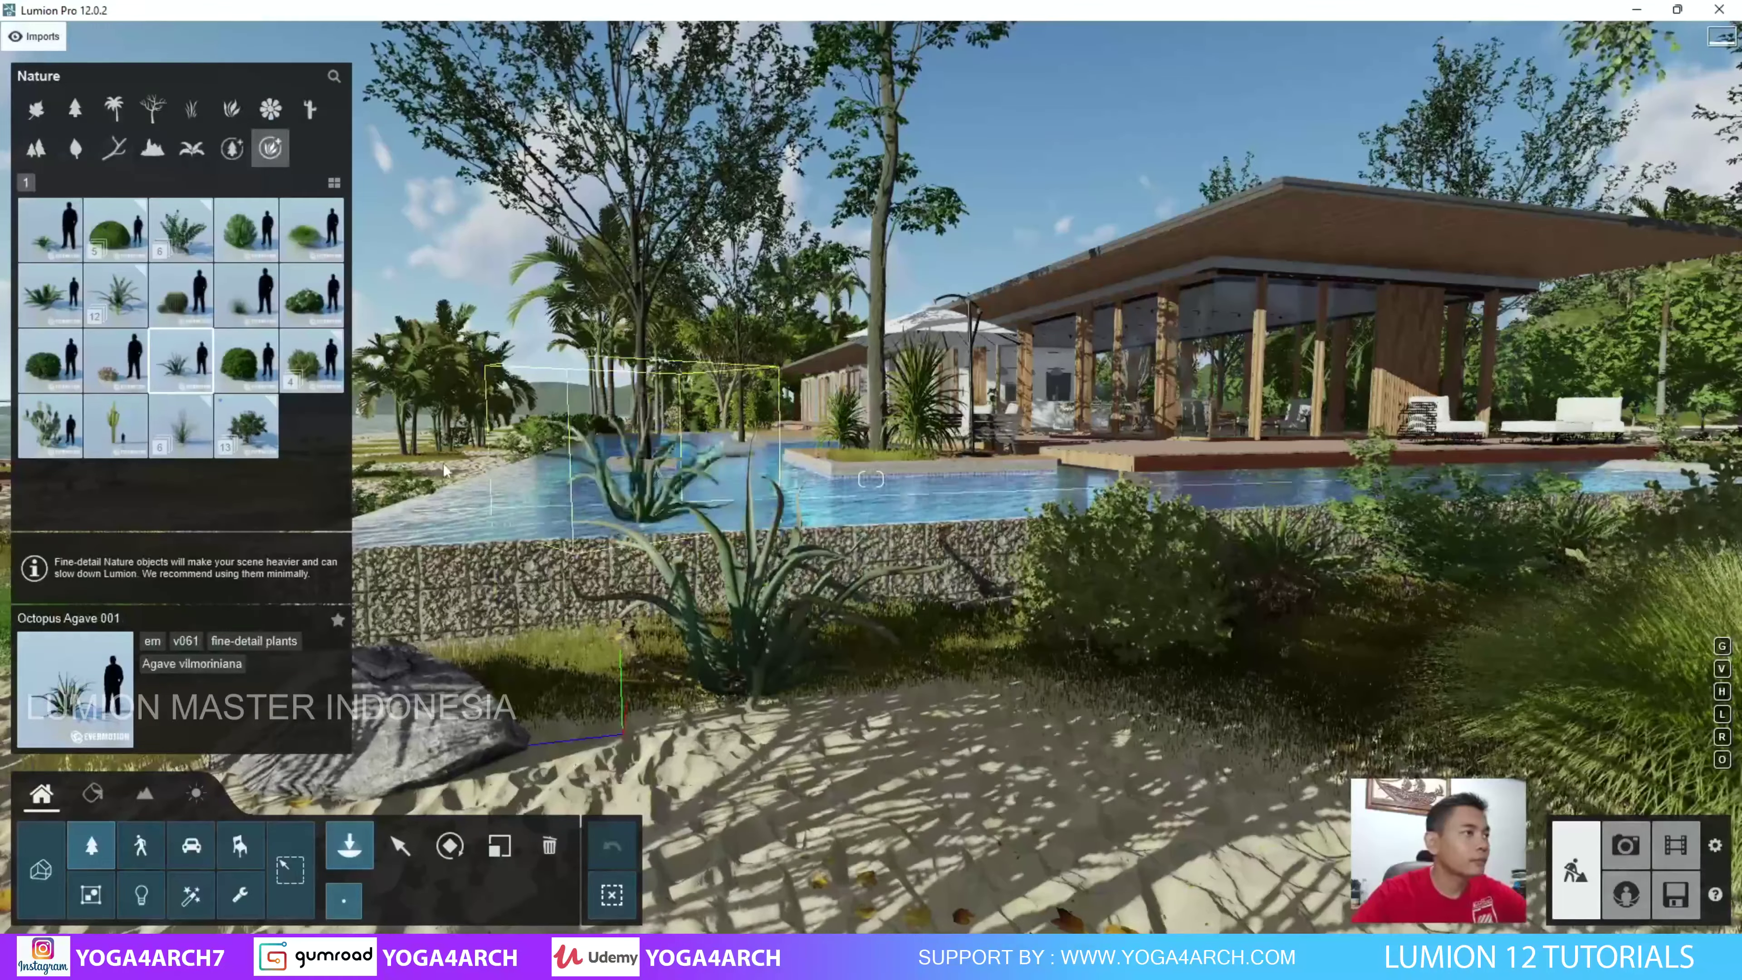
click(63, 242)
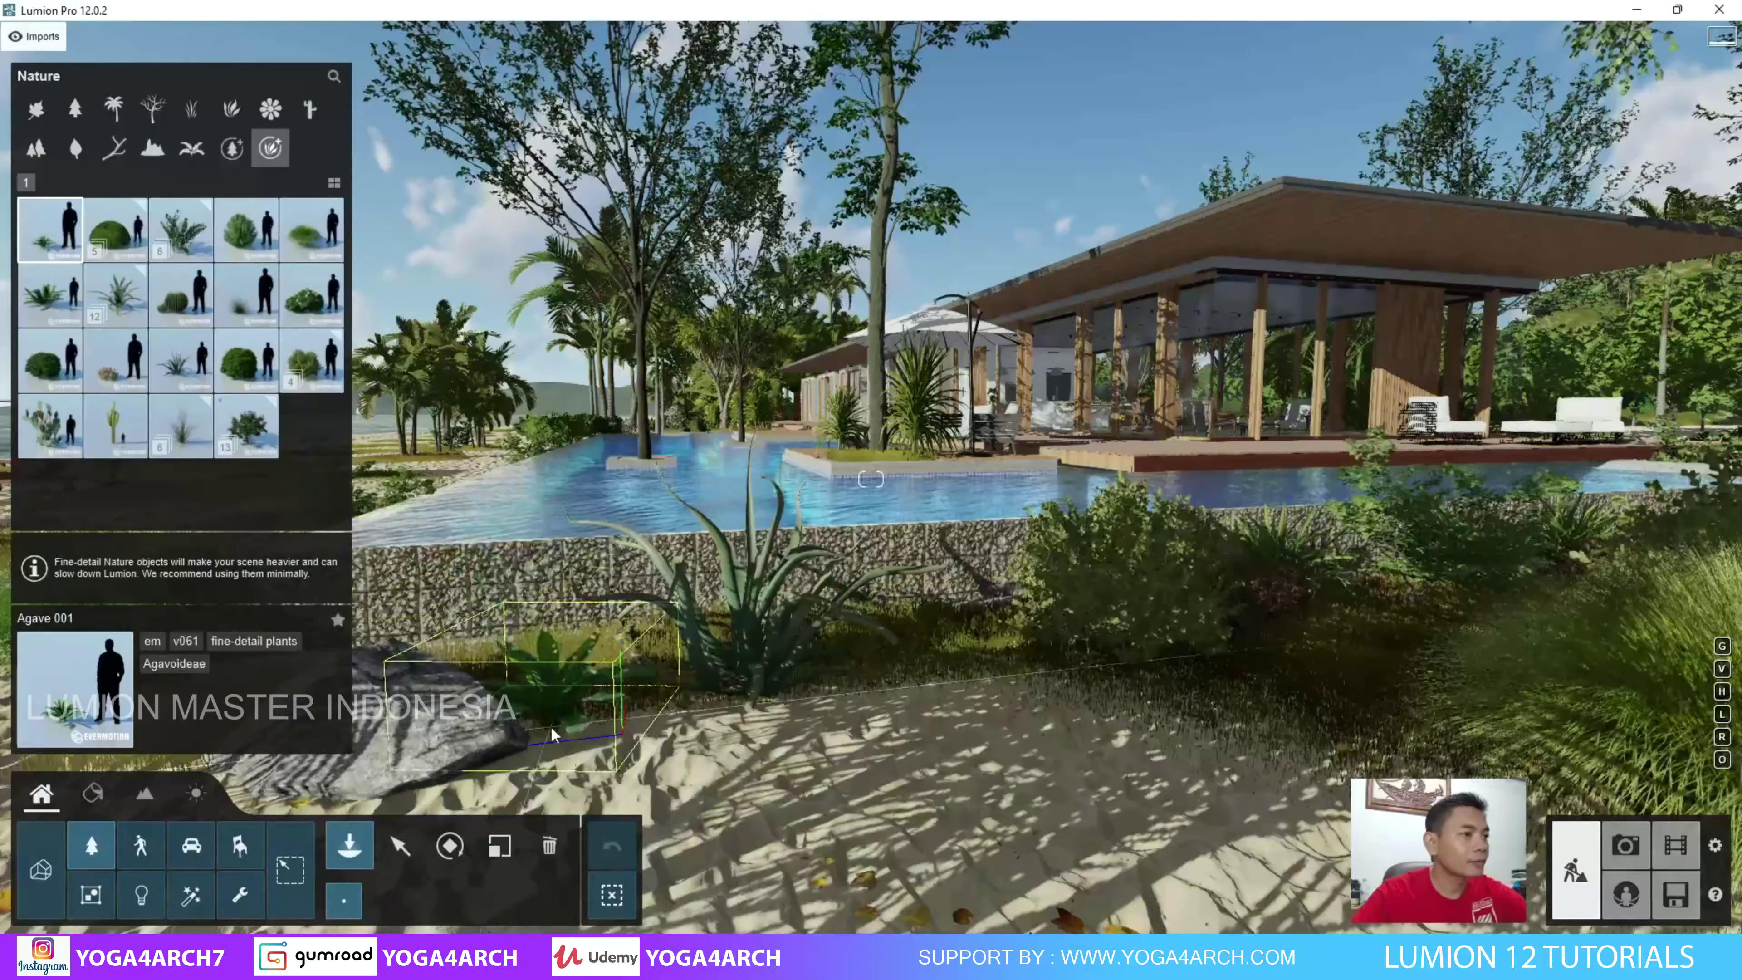
mouse_move(522, 686)
right_down()
mouse_move(1362, 635)
mouse_move(263, 414)
right_up()
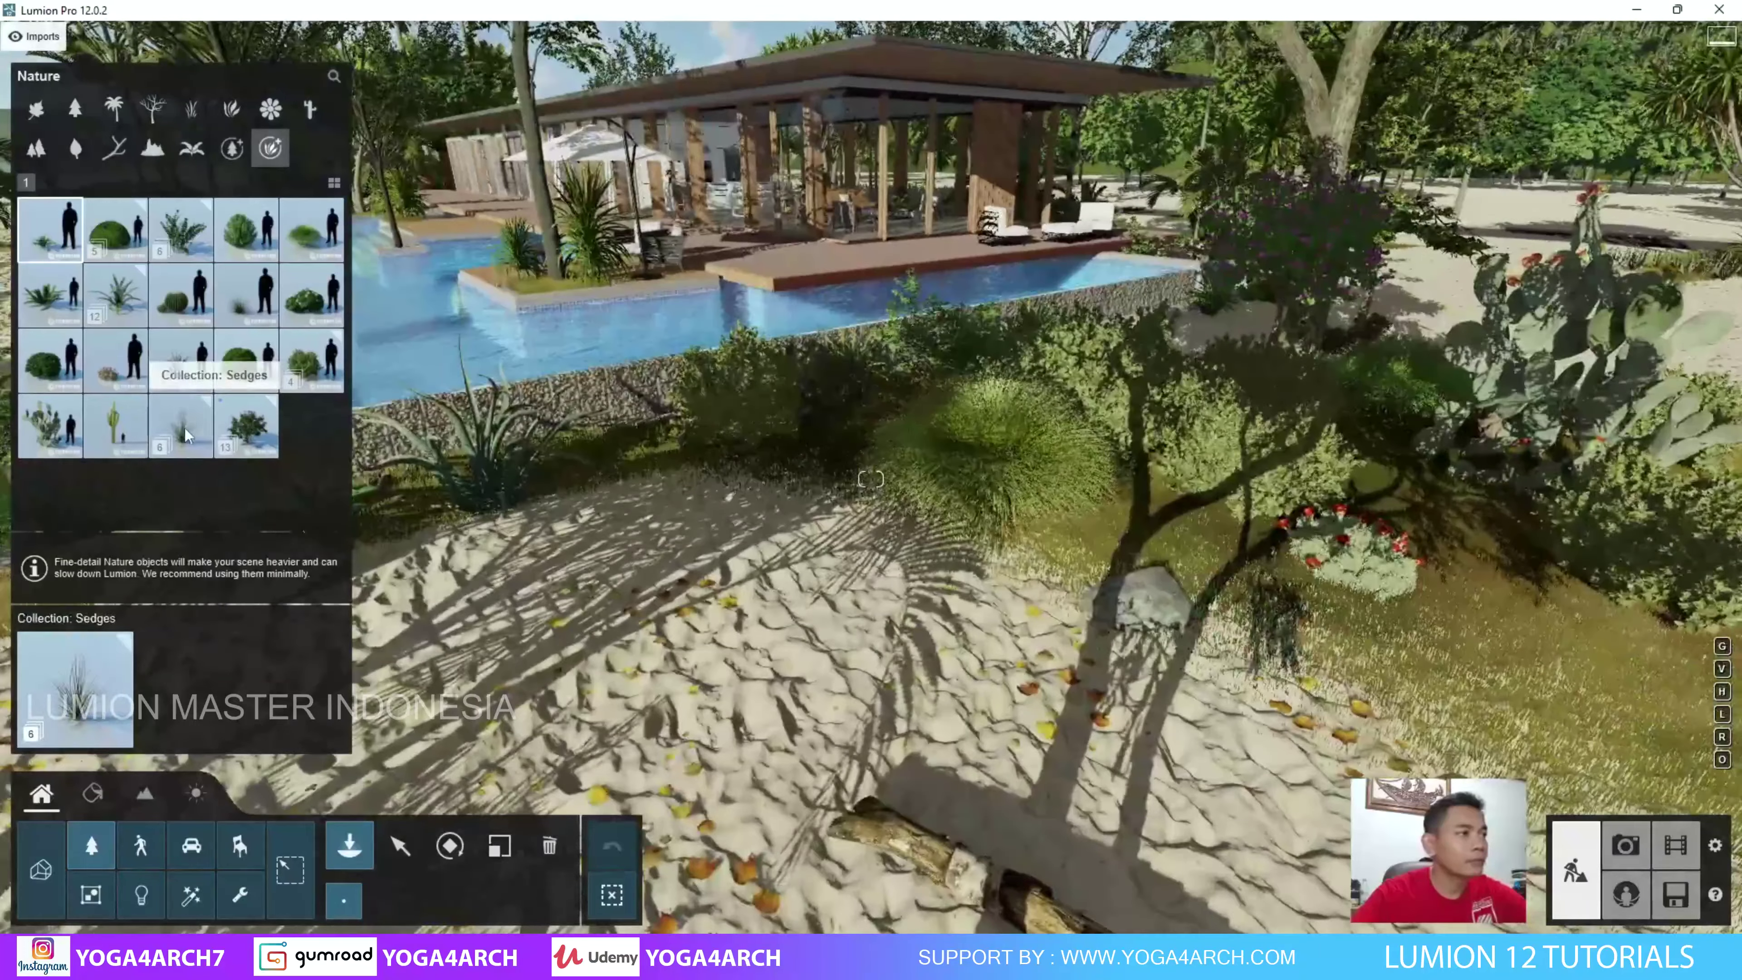
Place a Sedge 003 clump on the grass near the cactus and scale it much larger.
click(182, 426)
click(181, 234)
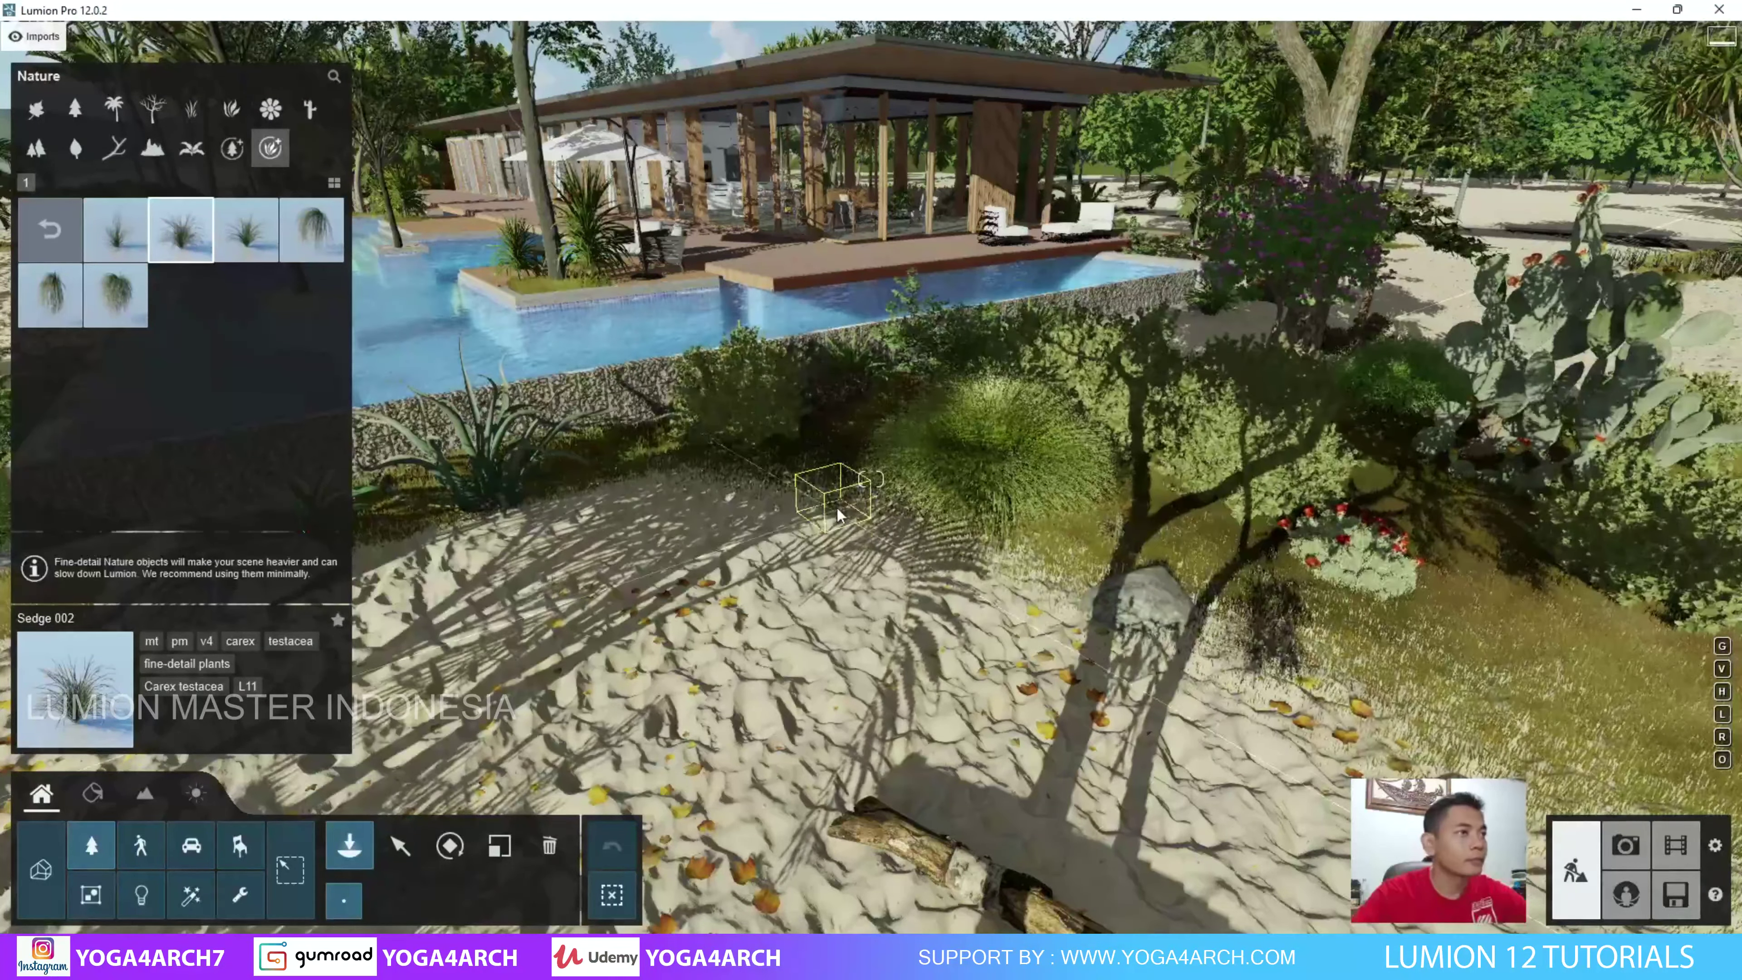
click(258, 233)
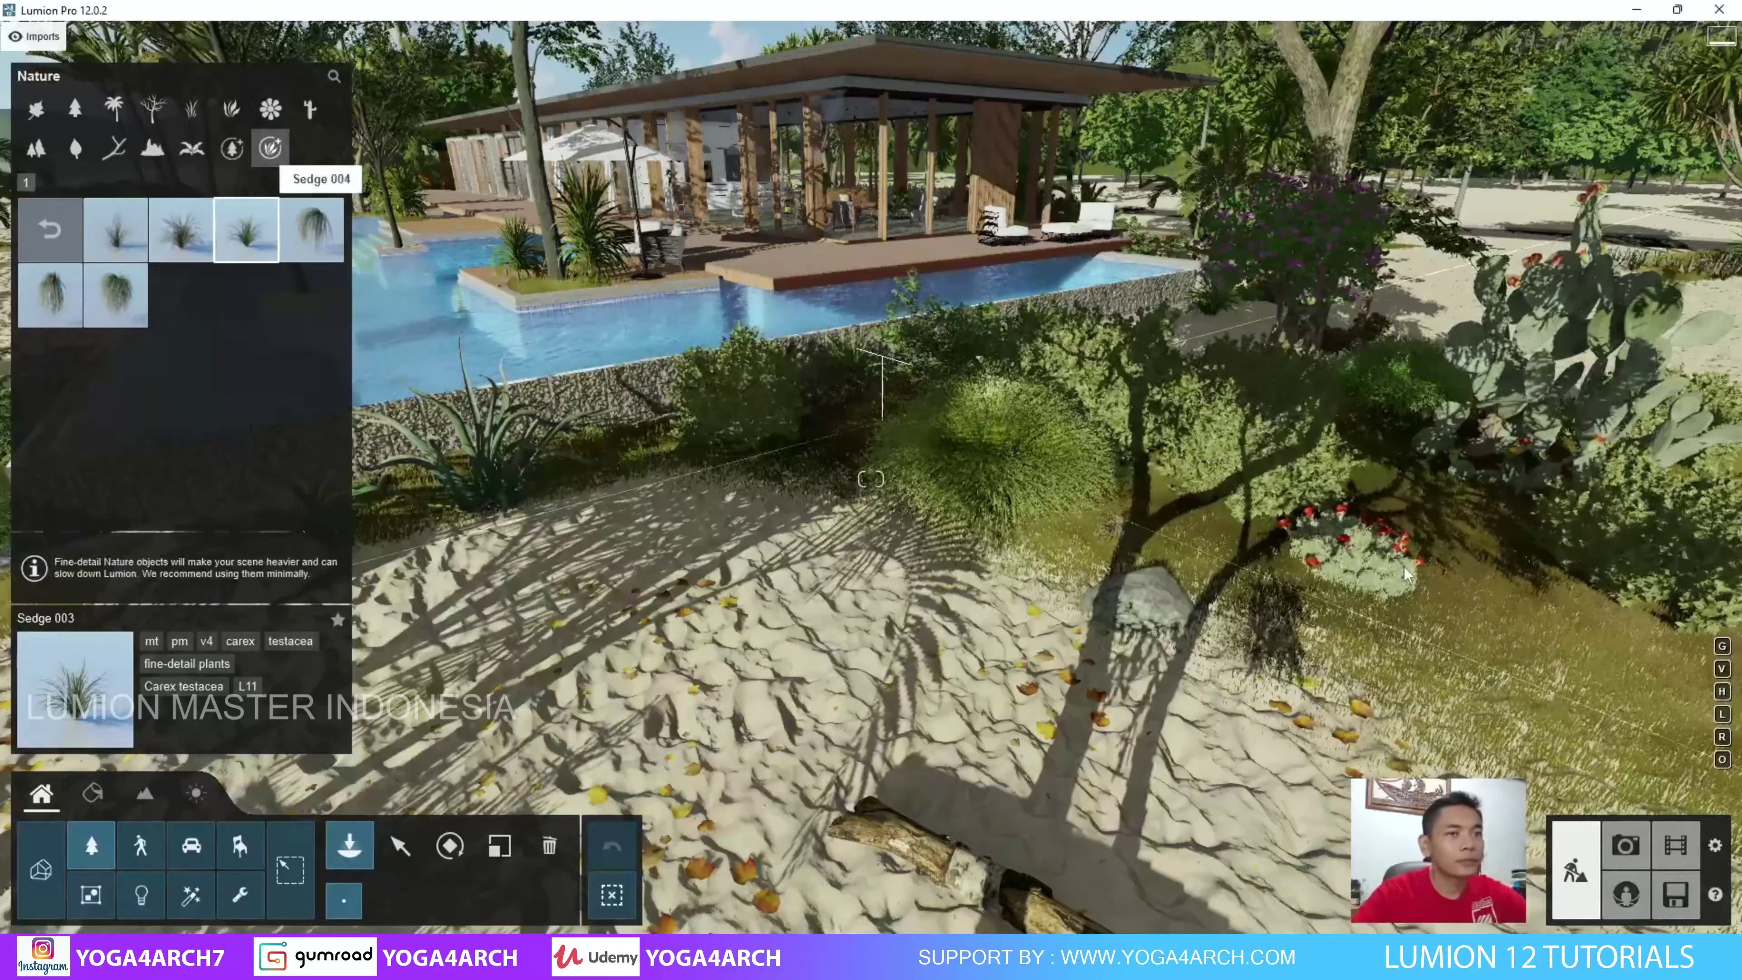
click(500, 846)
drag(1200, 535, 1232, 504)
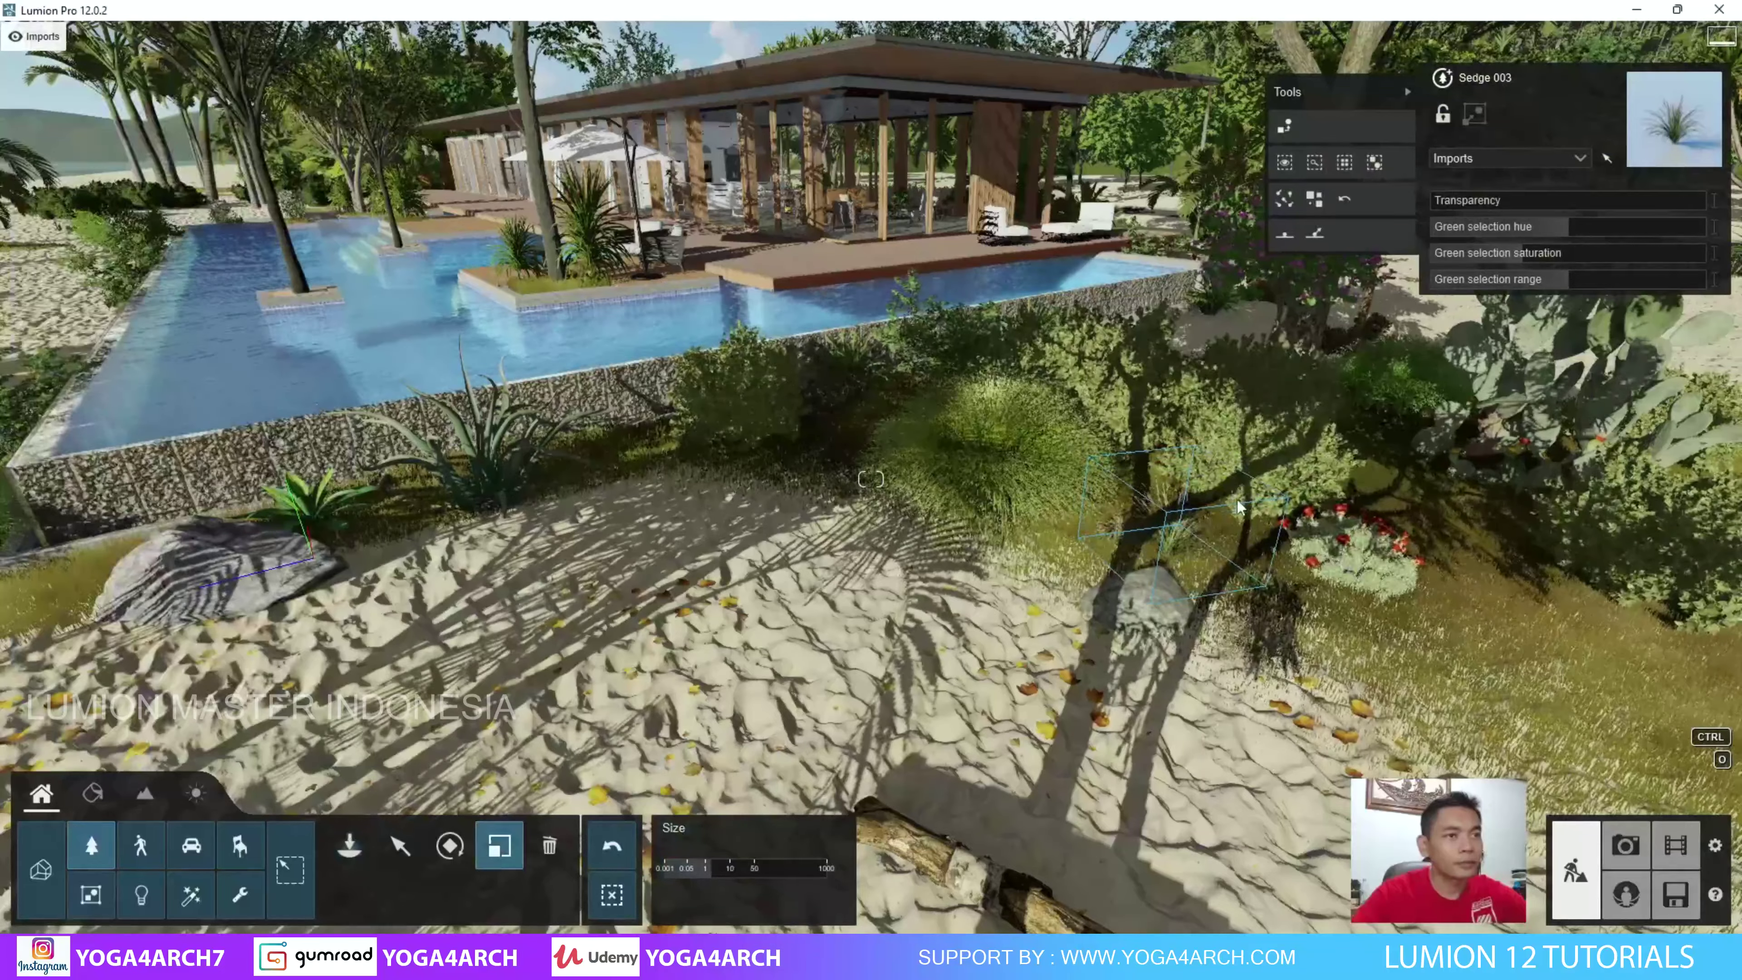
scroll(1232, 505, down, 5)
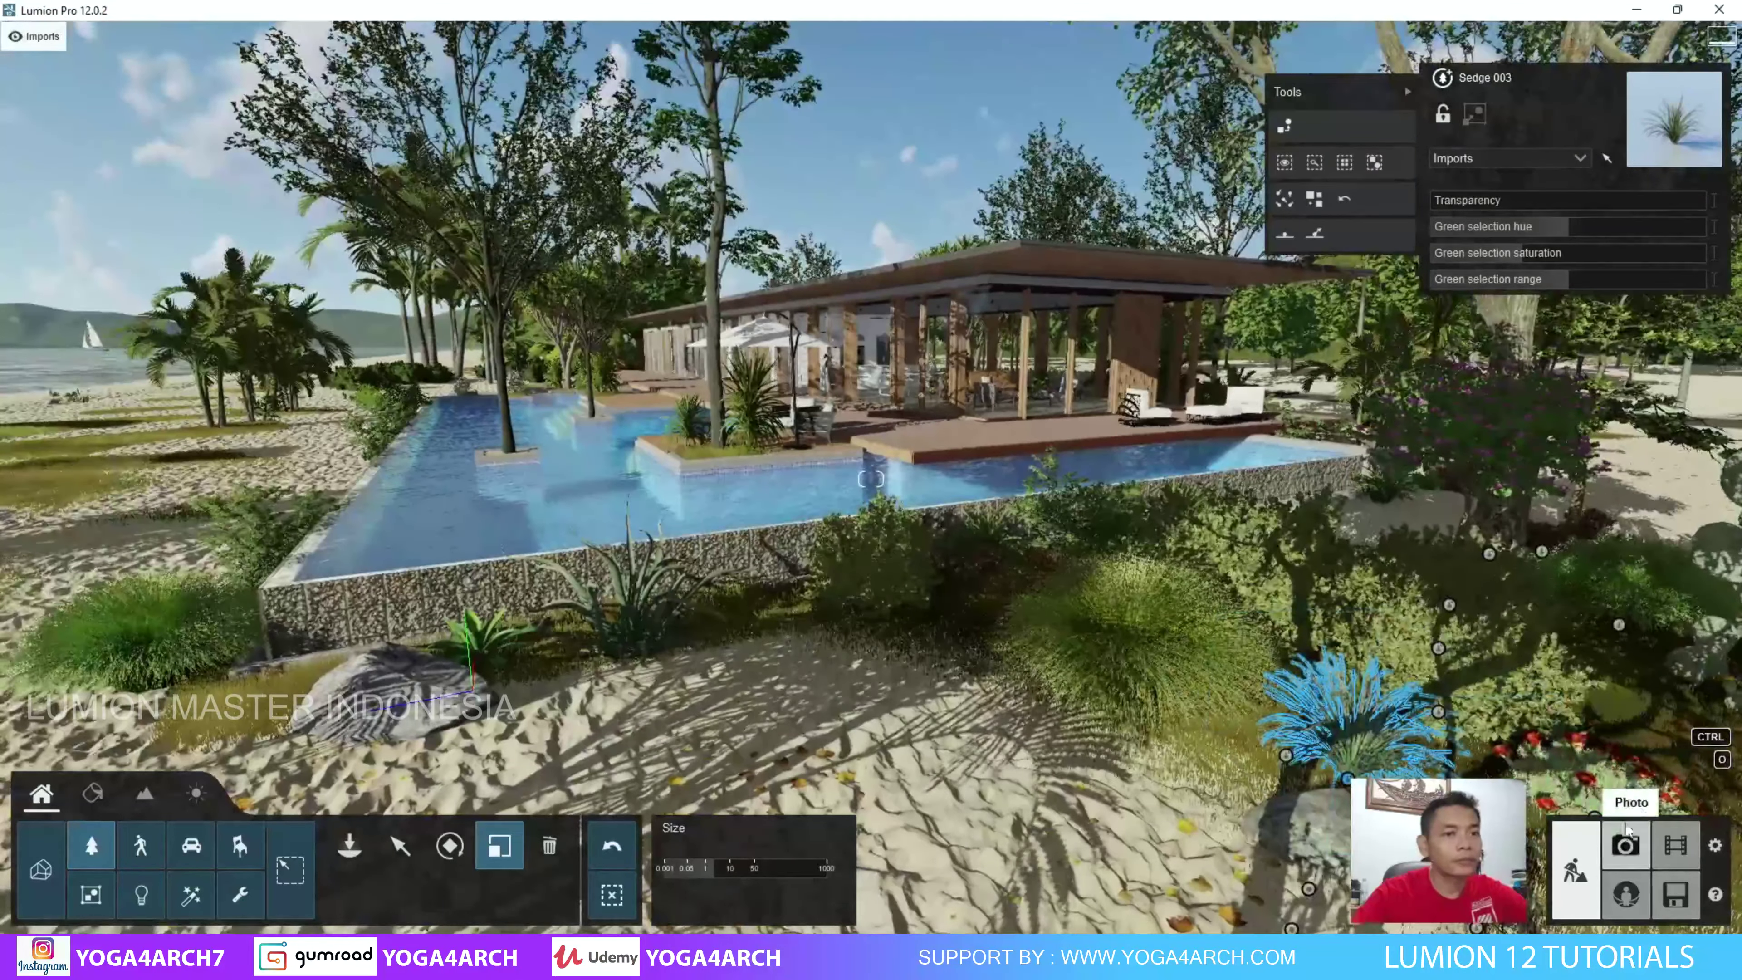
click(1626, 837)
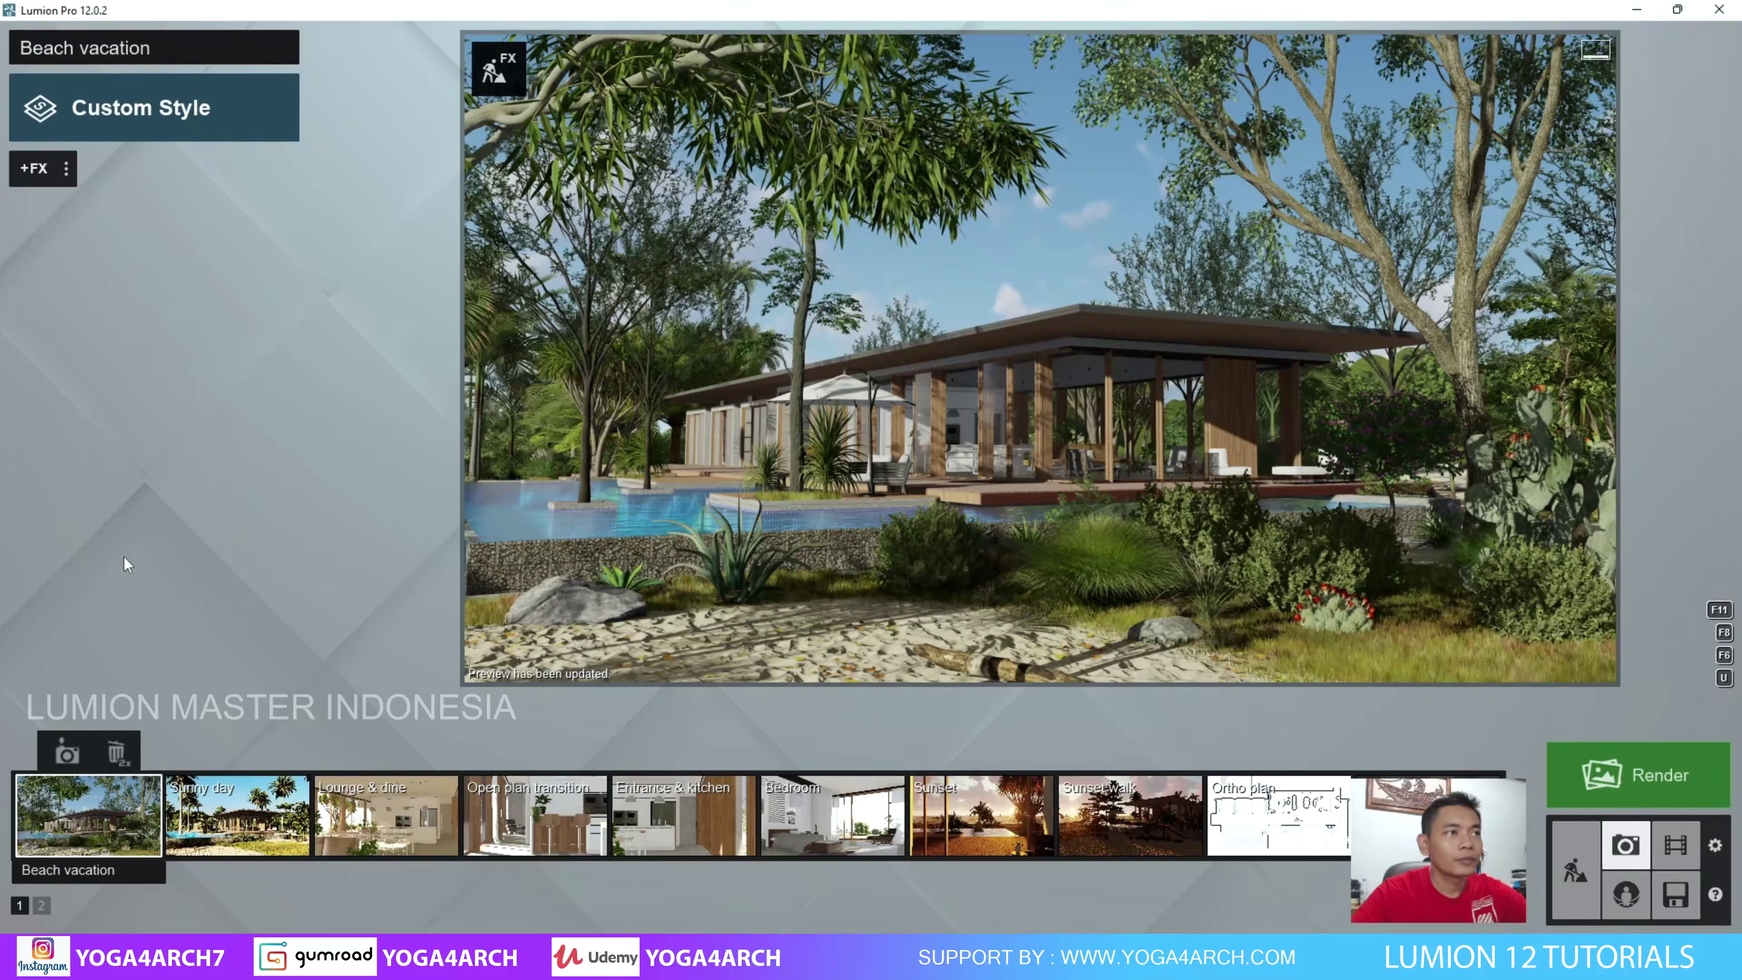
mouse_move(1587, 670)
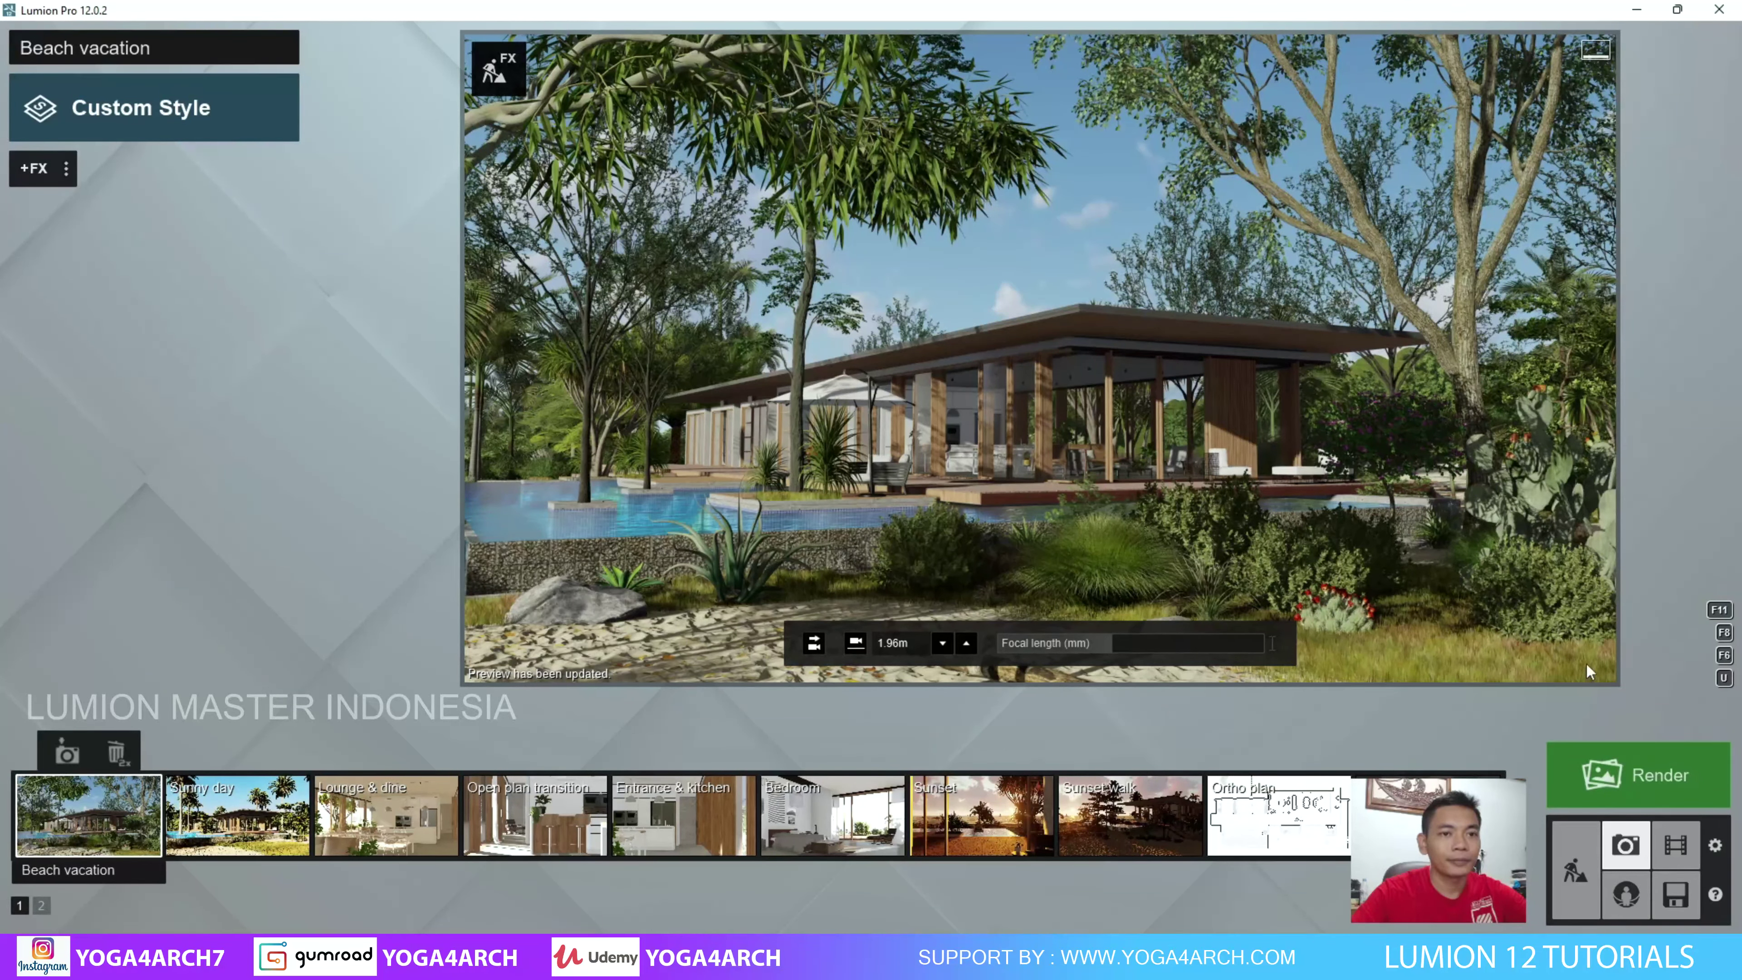
click(1575, 868)
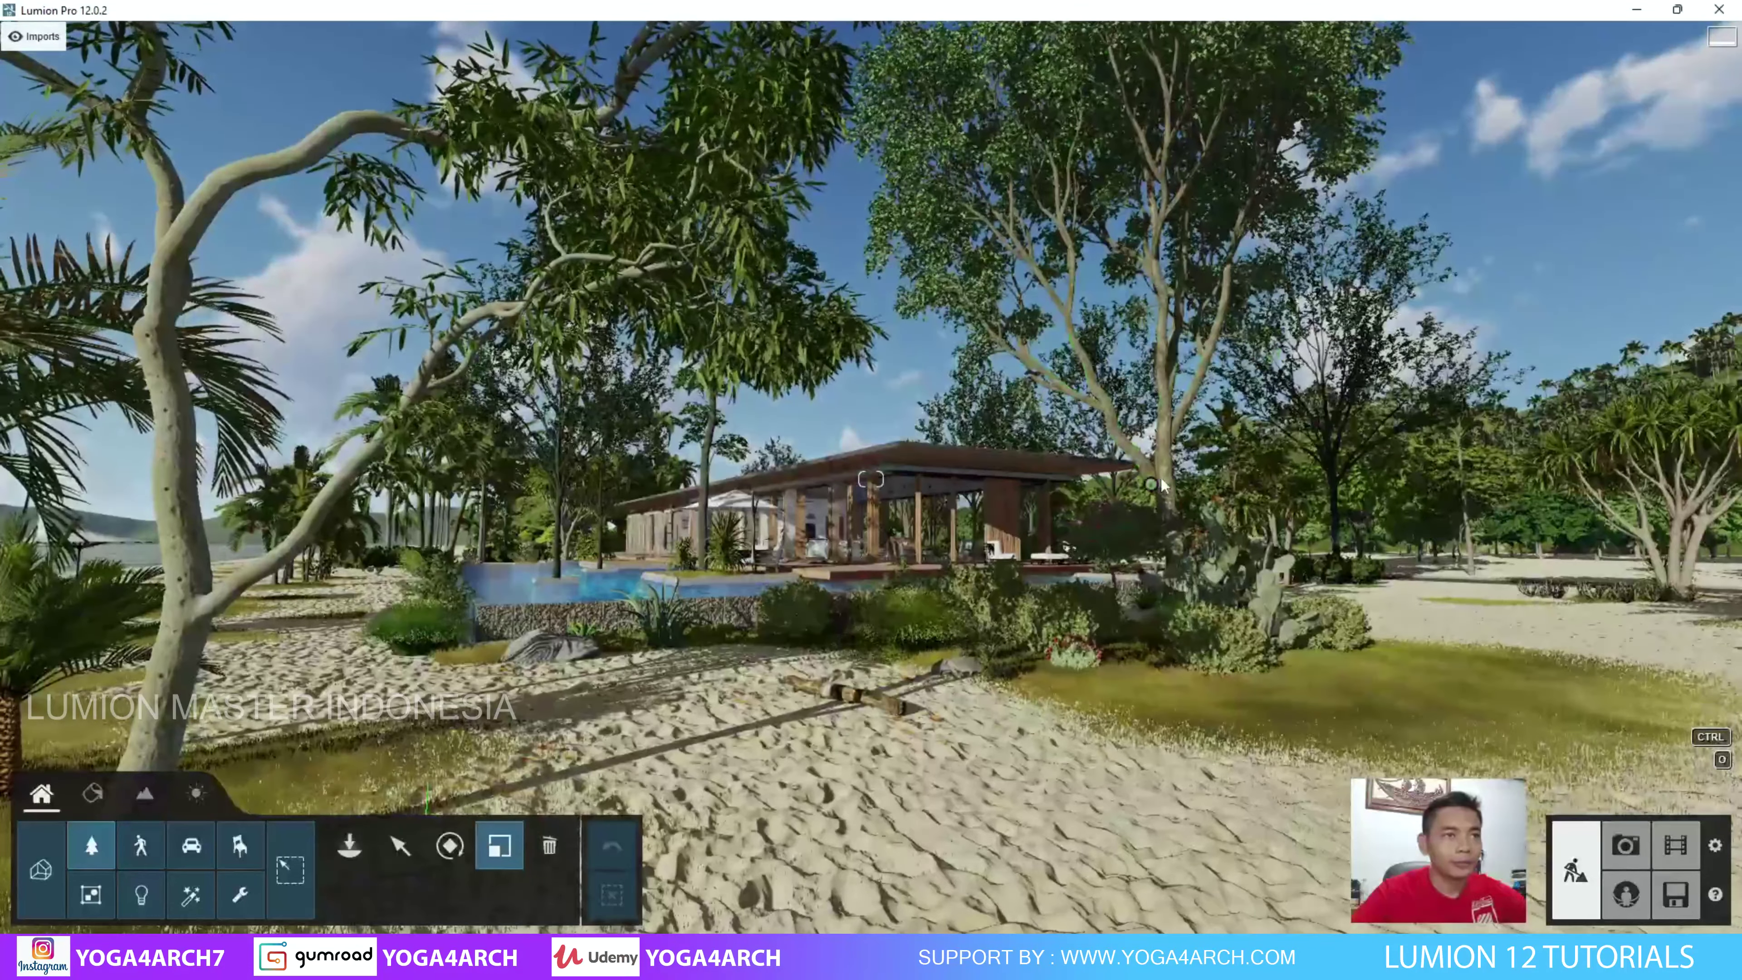
Select the tall Tree 005 and pull the view back over the pool and beach.
click(1151, 484)
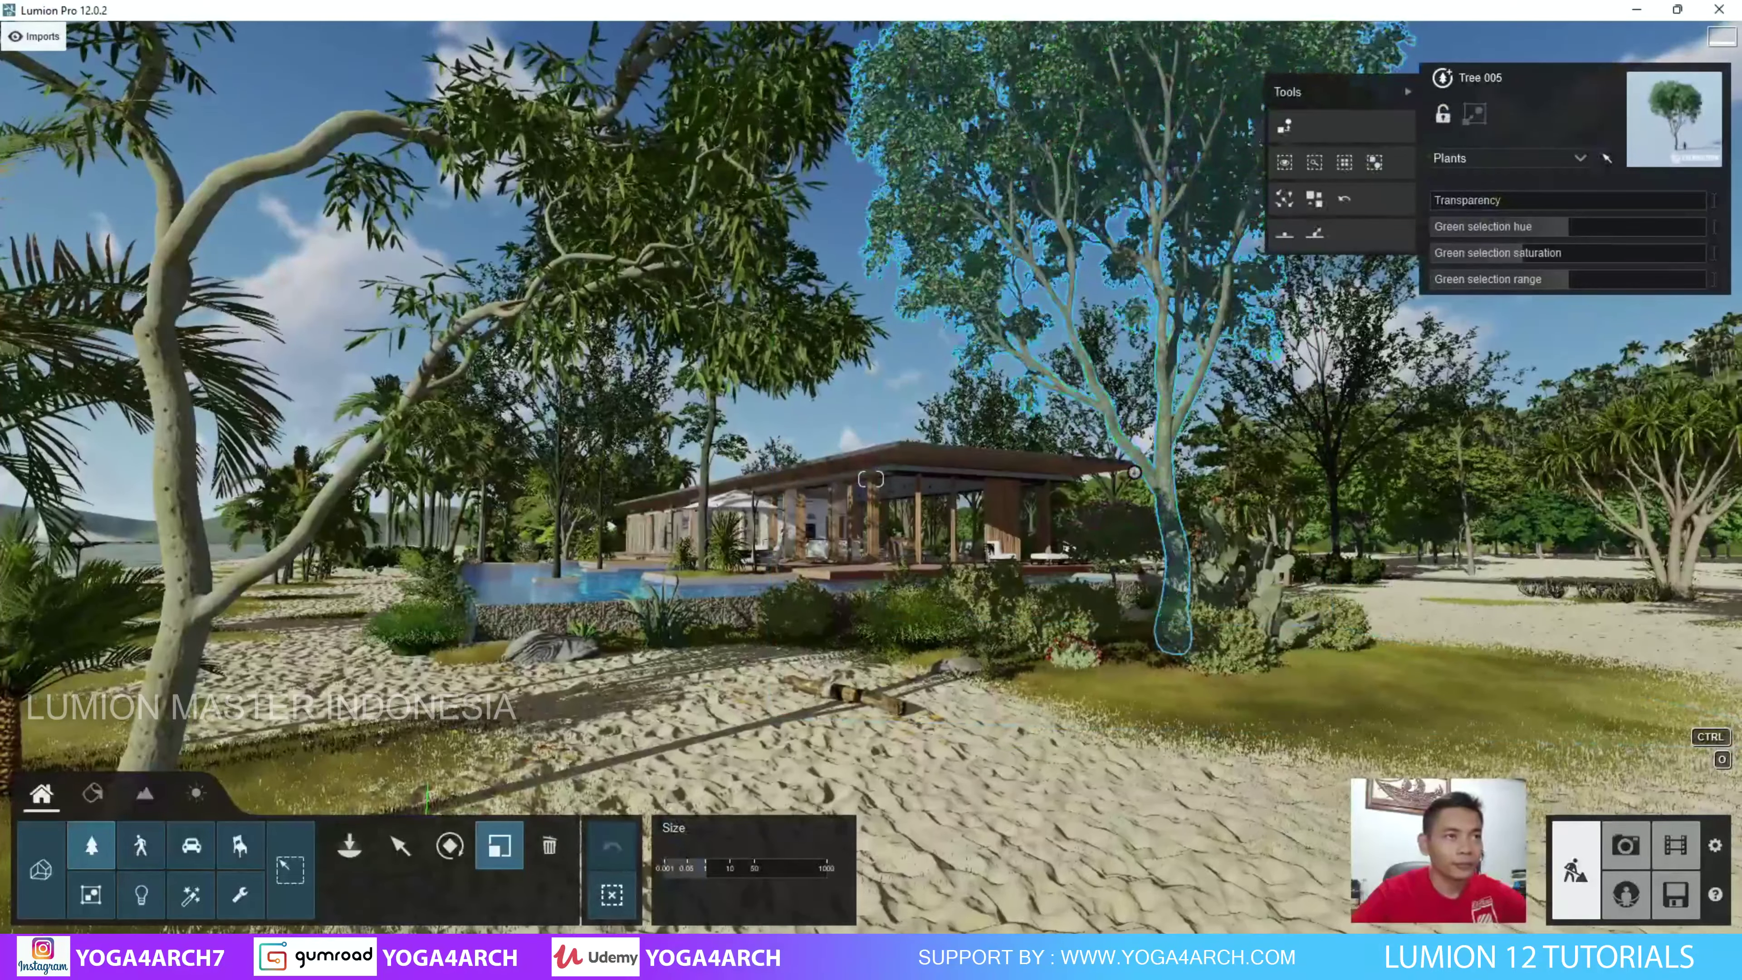
right_drag(1141, 436, 1140, 522)
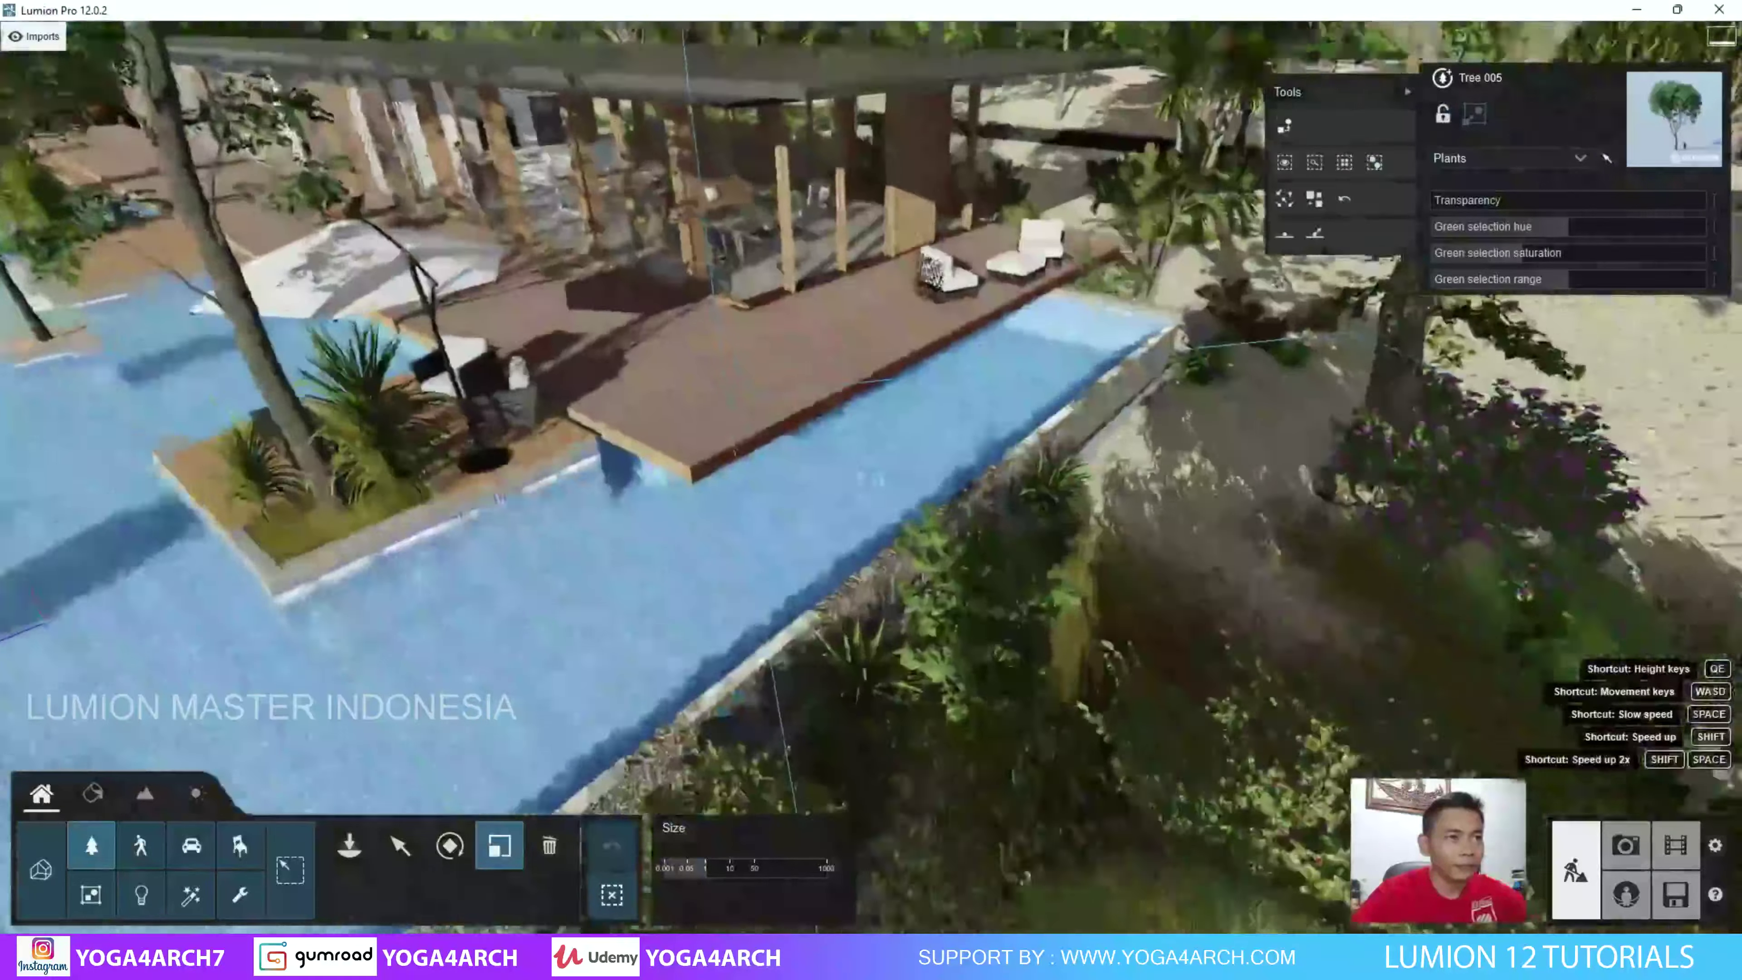
scroll(1130, 378, down, 5)
mouse_move(1130, 377)
right_down()
mouse_move(934, 302)
mouse_move(884, 606)
right_up()
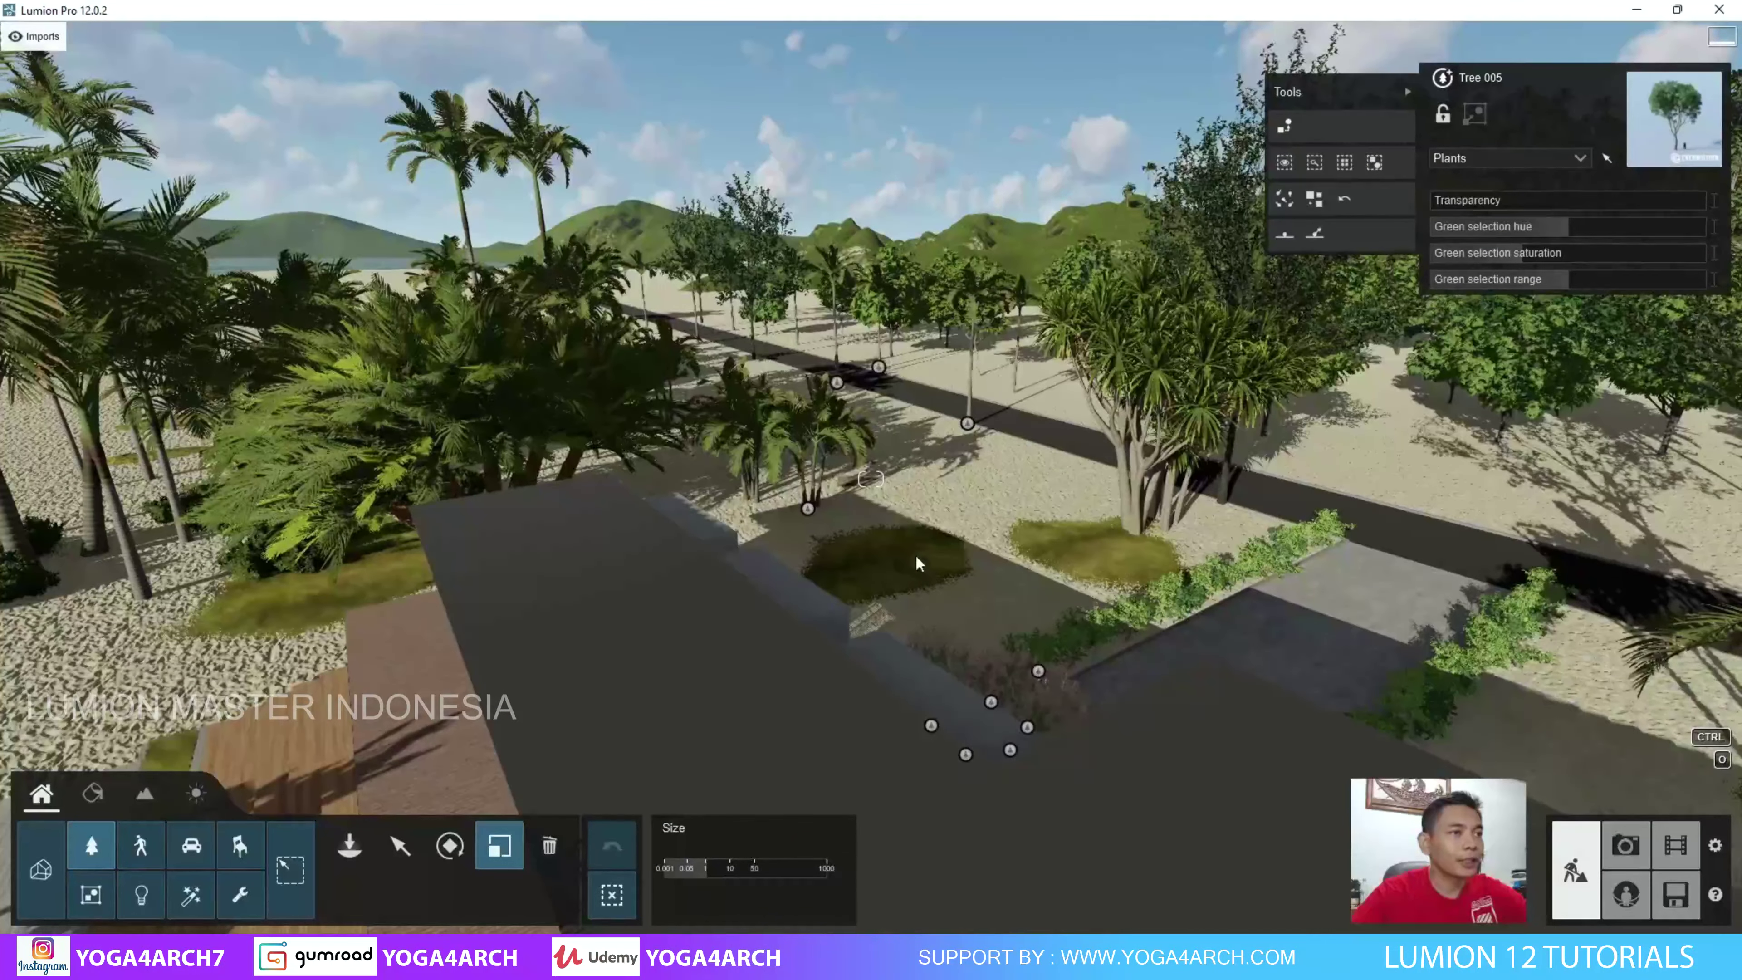
Place a Sydney Blue Gum 004 tree in the grass patch by the path and enlarge it.
click(98, 856)
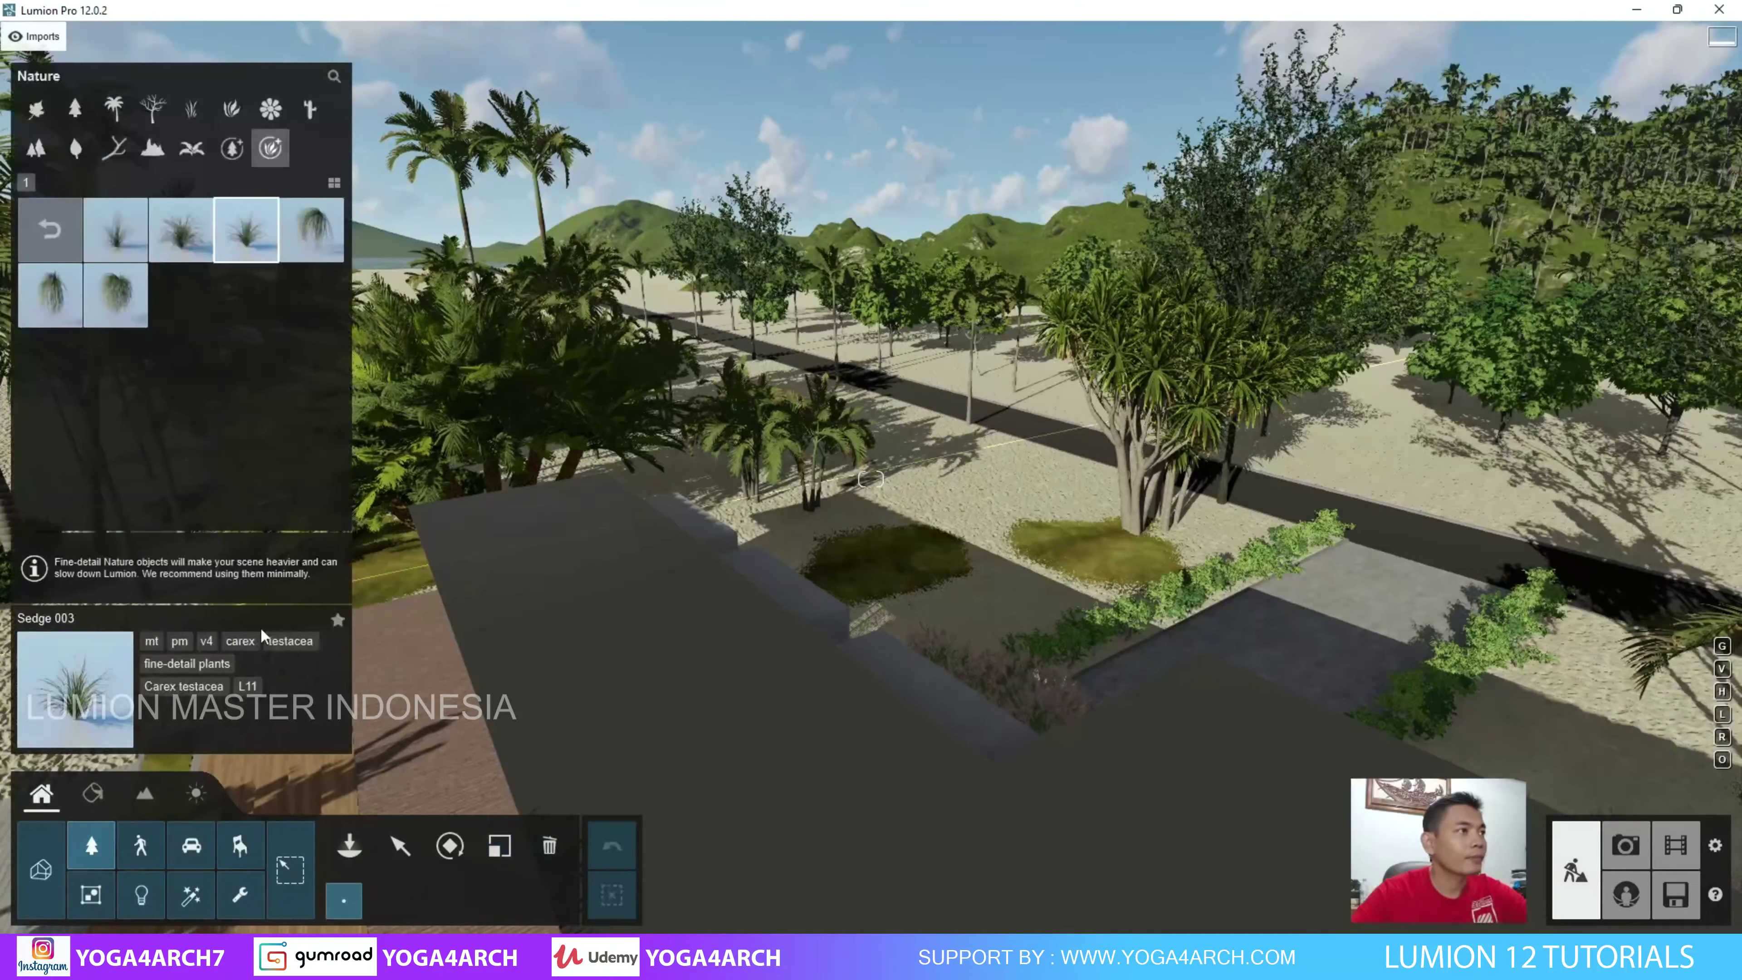
click(220, 155)
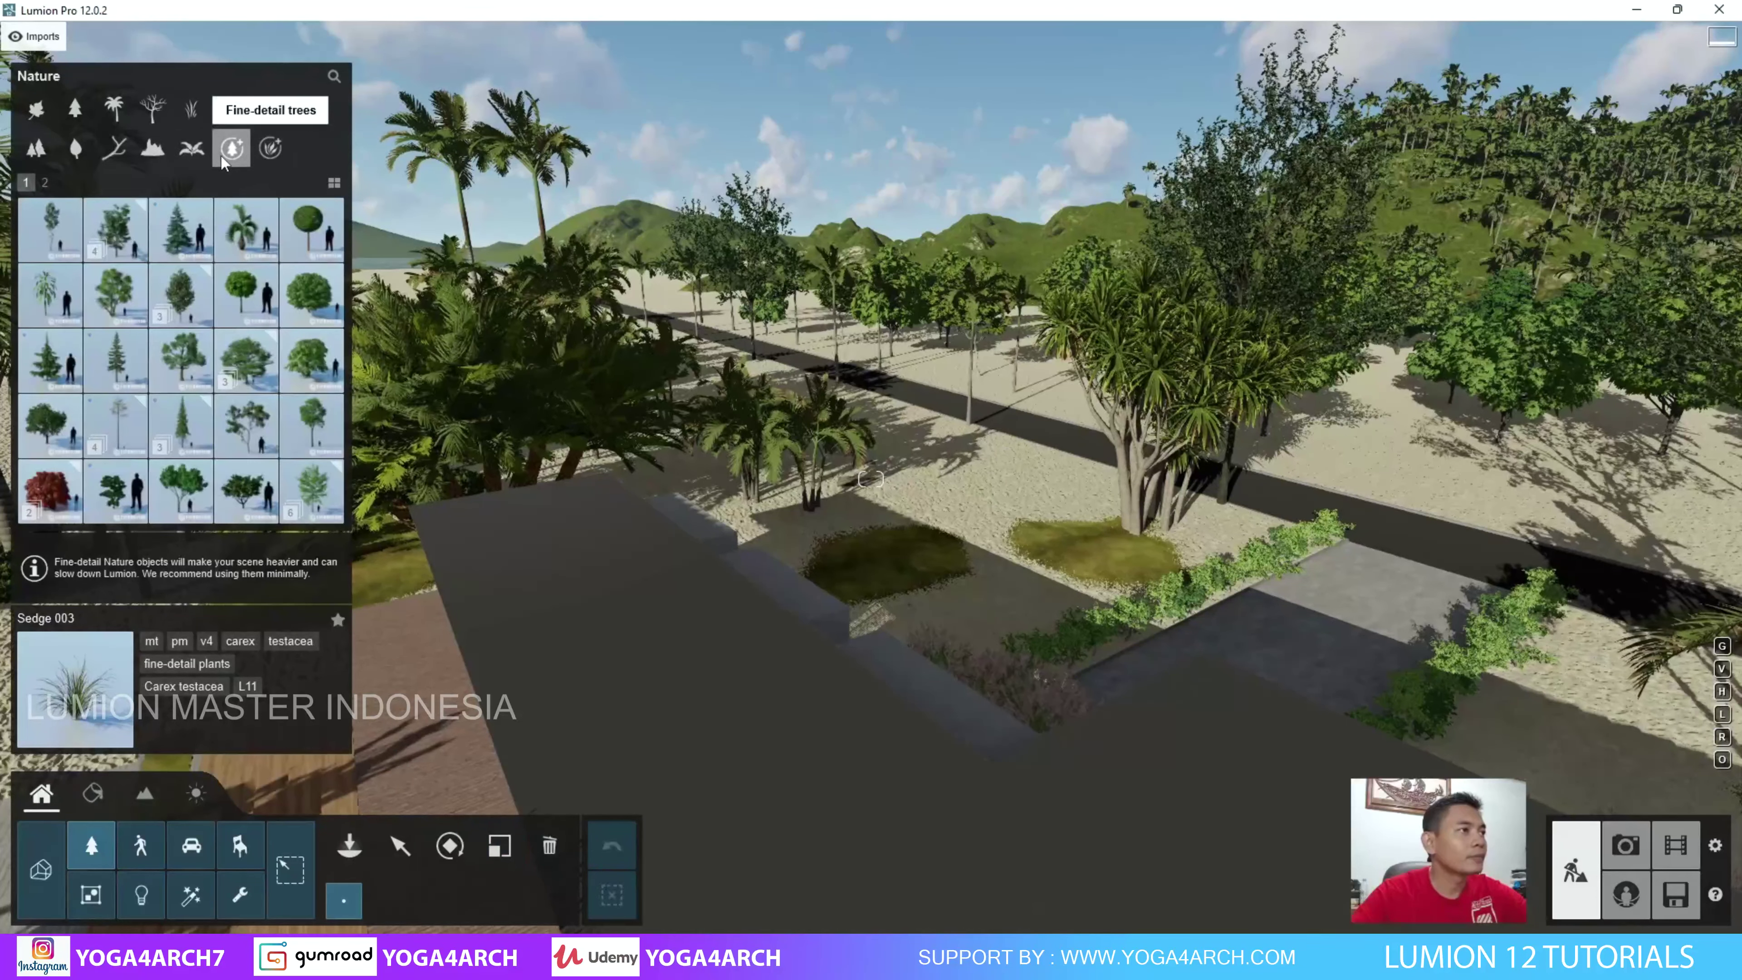
click(44, 186)
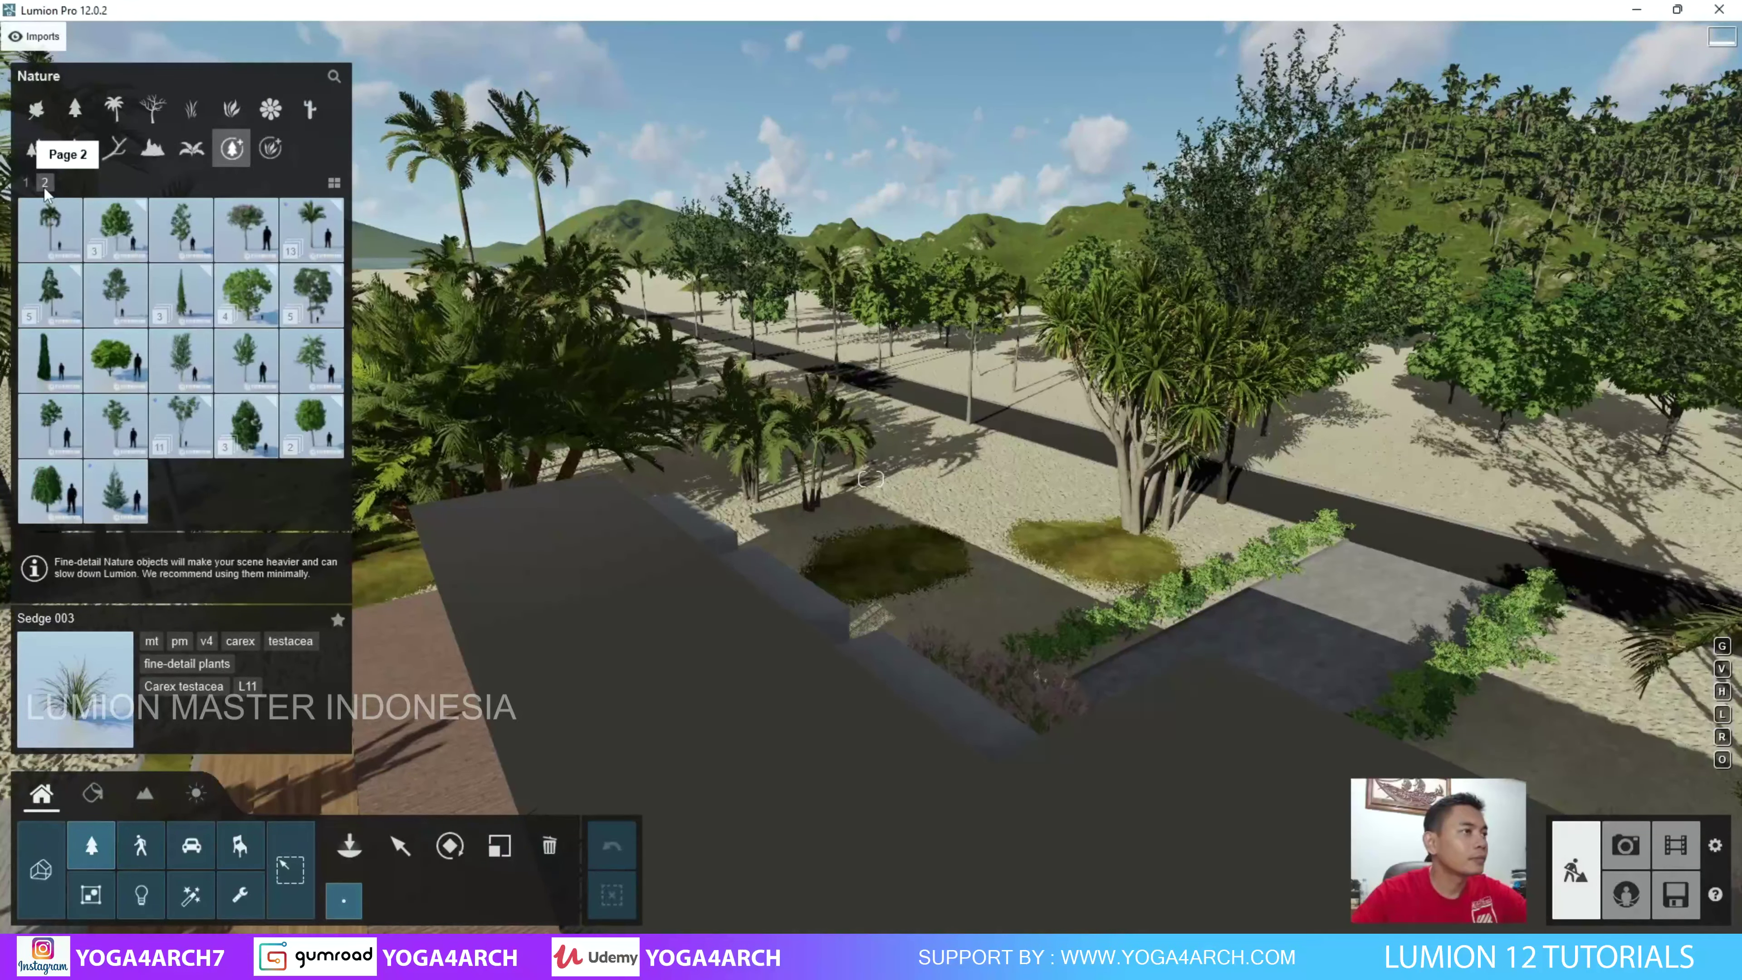
click(298, 314)
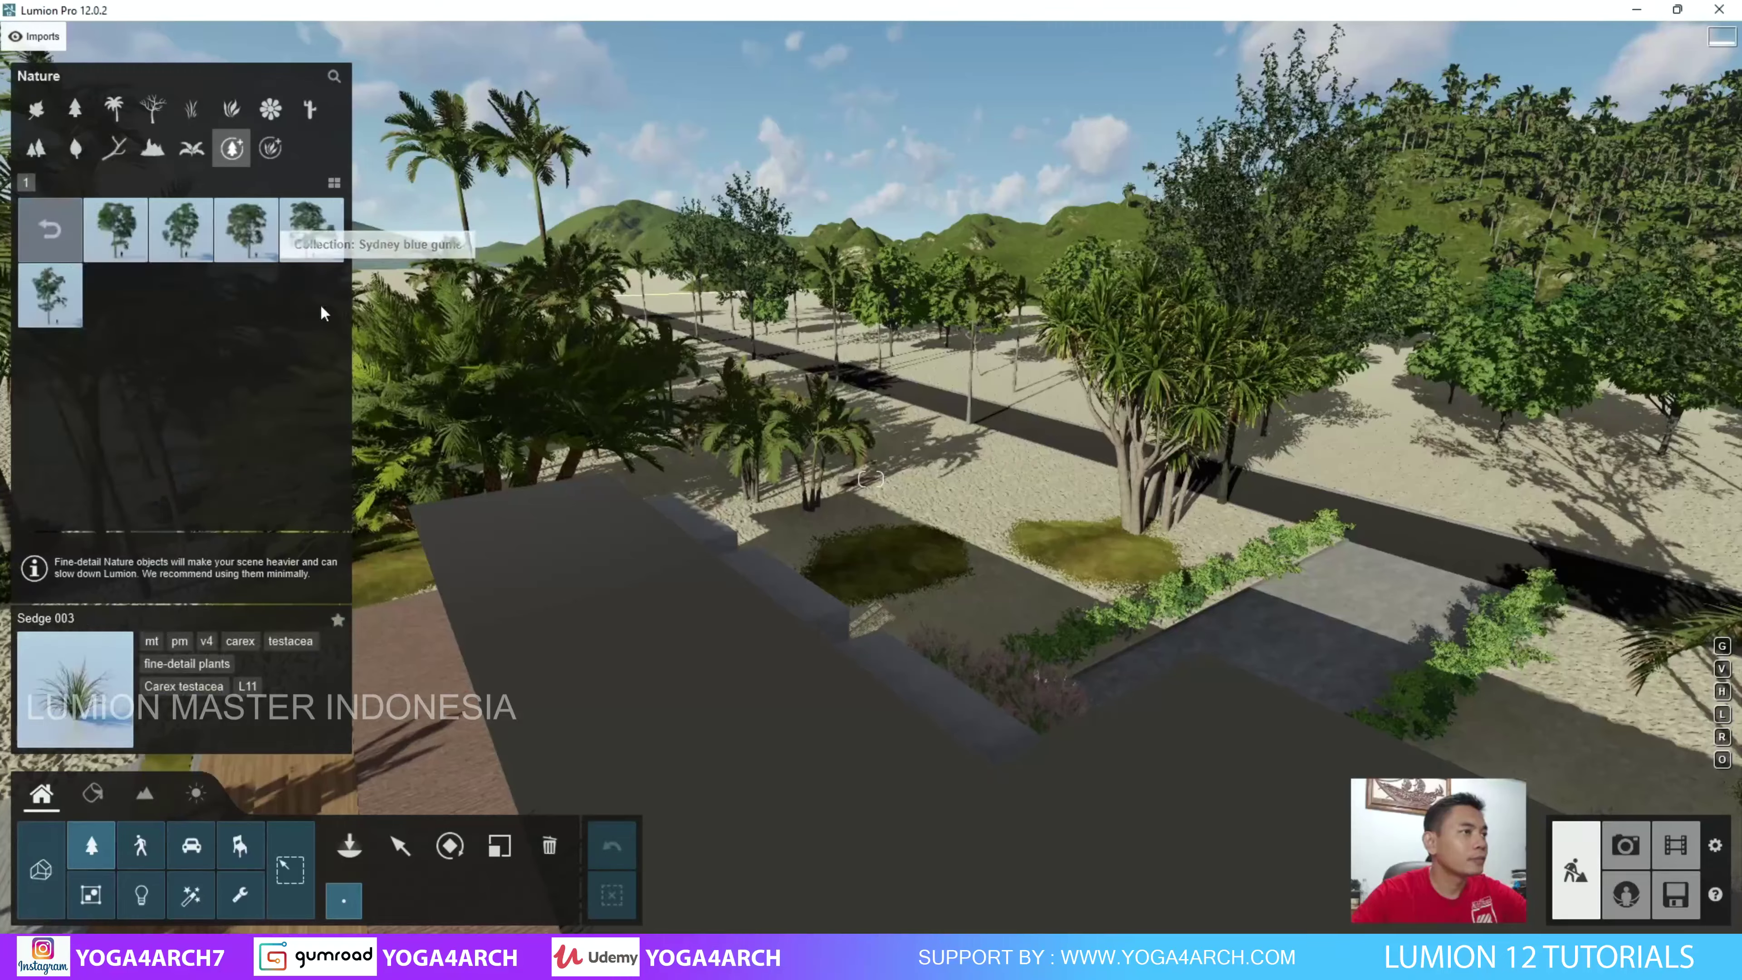
click(286, 247)
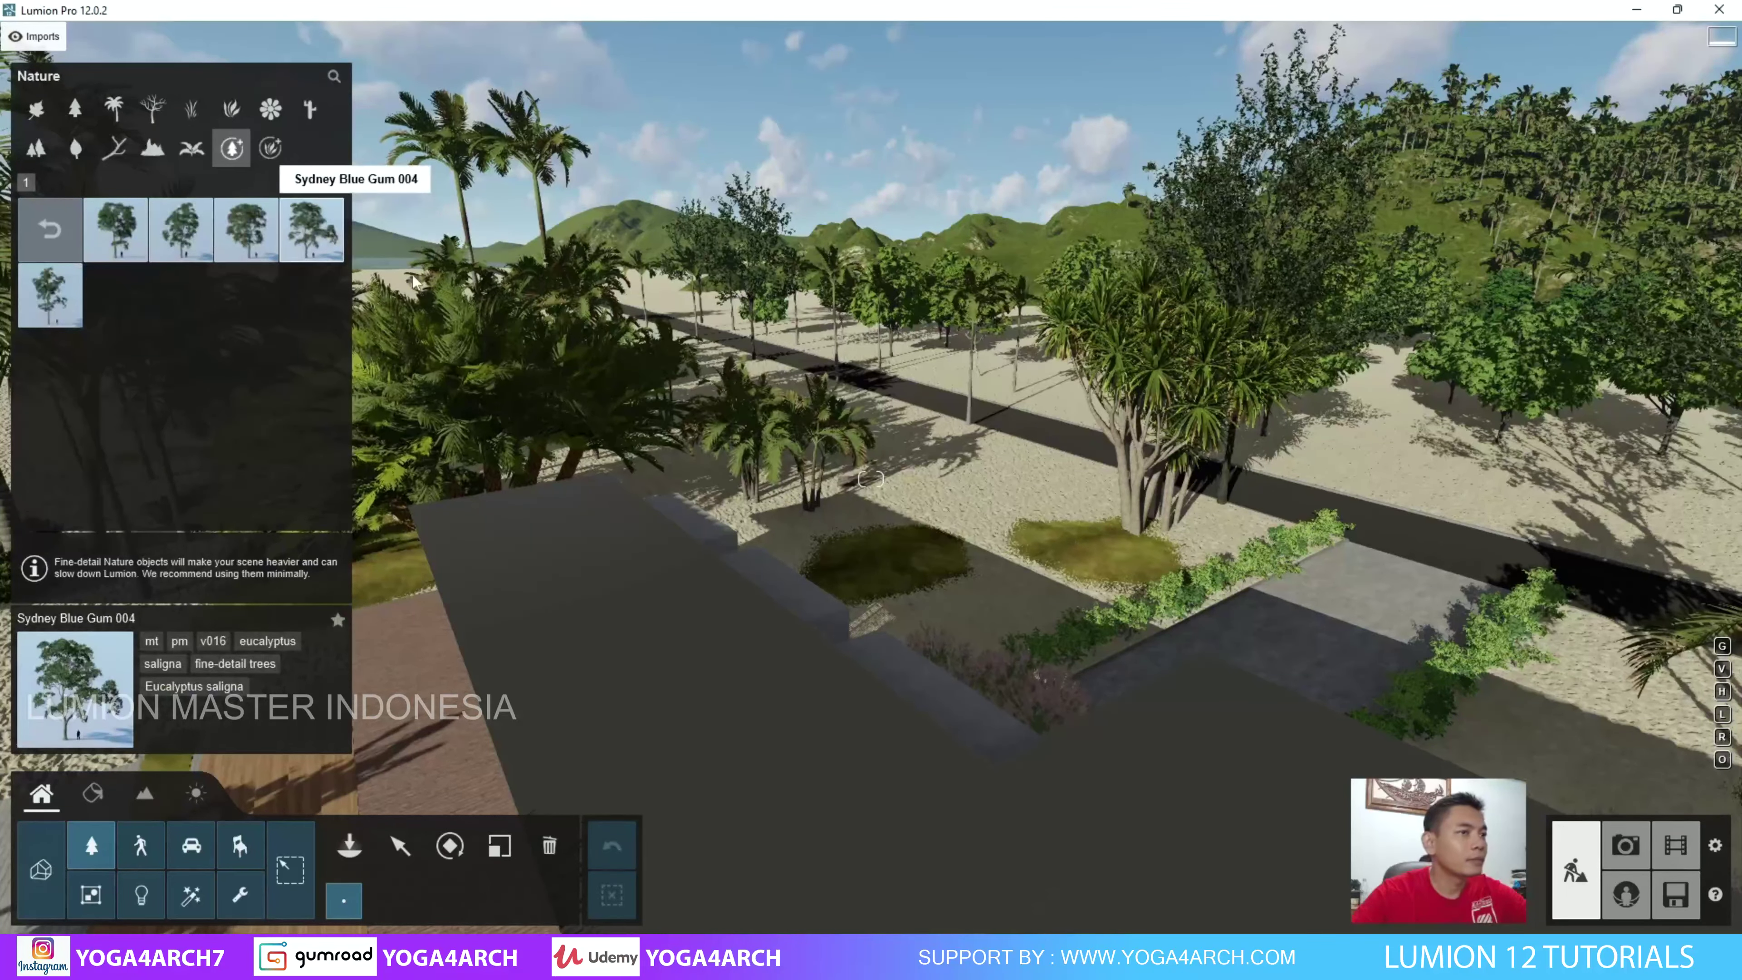
click(904, 581)
click(499, 846)
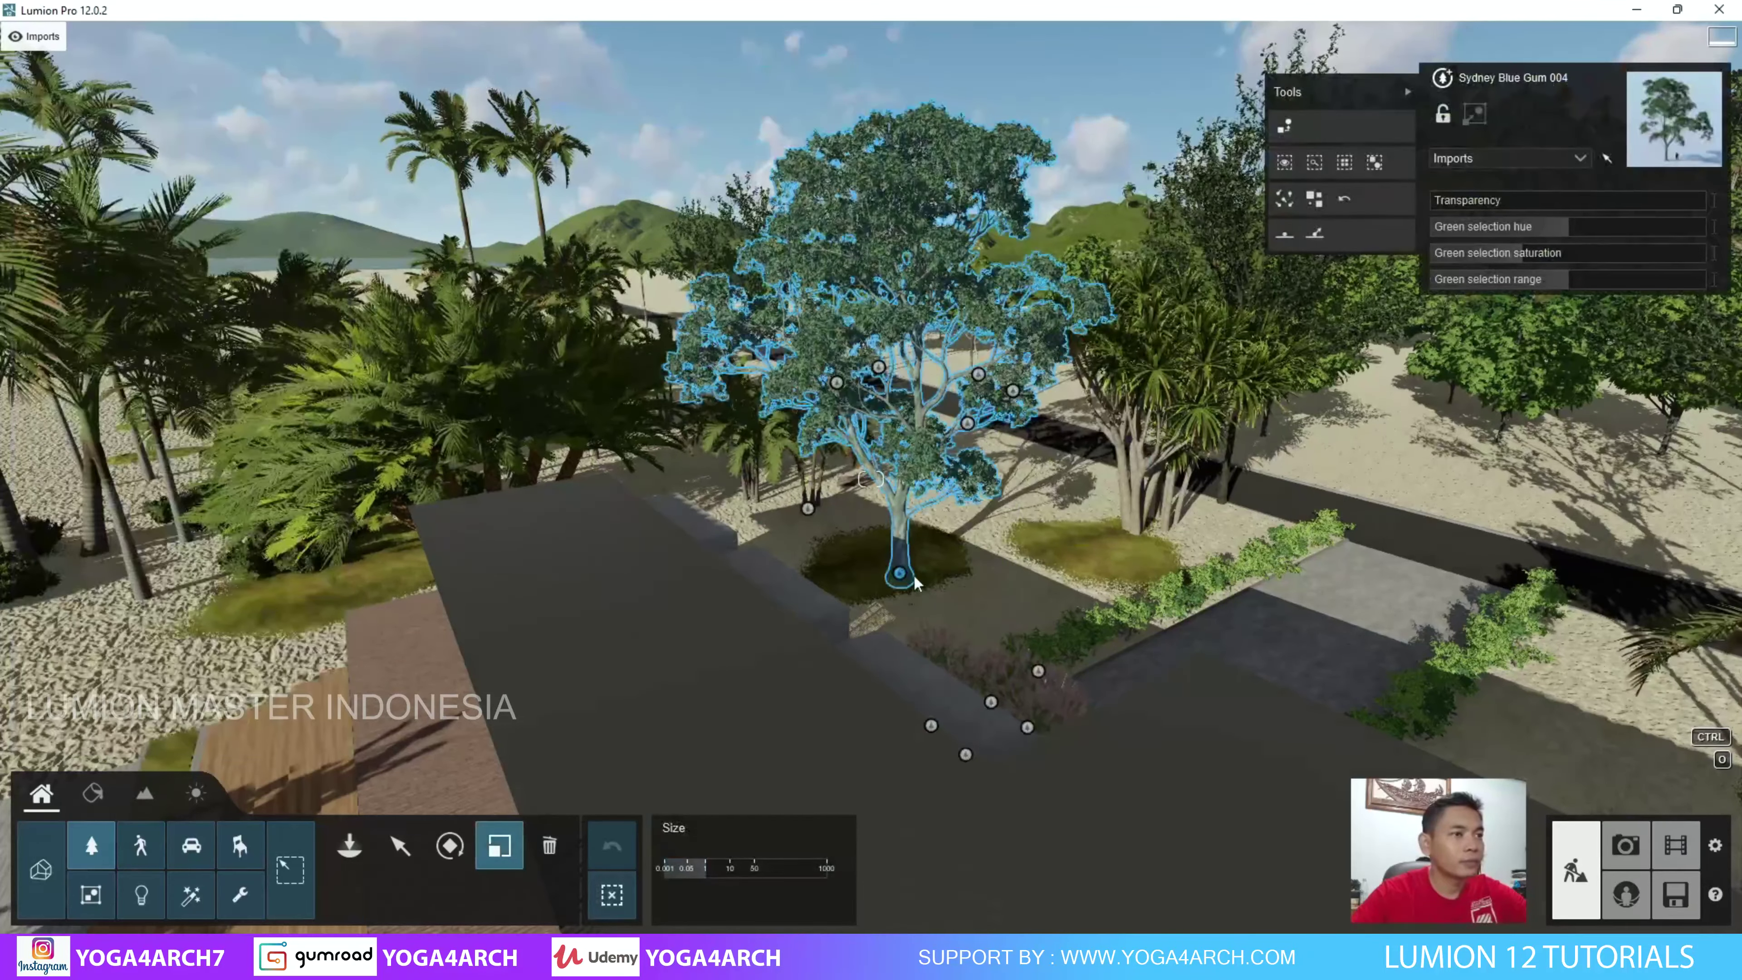
drag(914, 578, 908, 565)
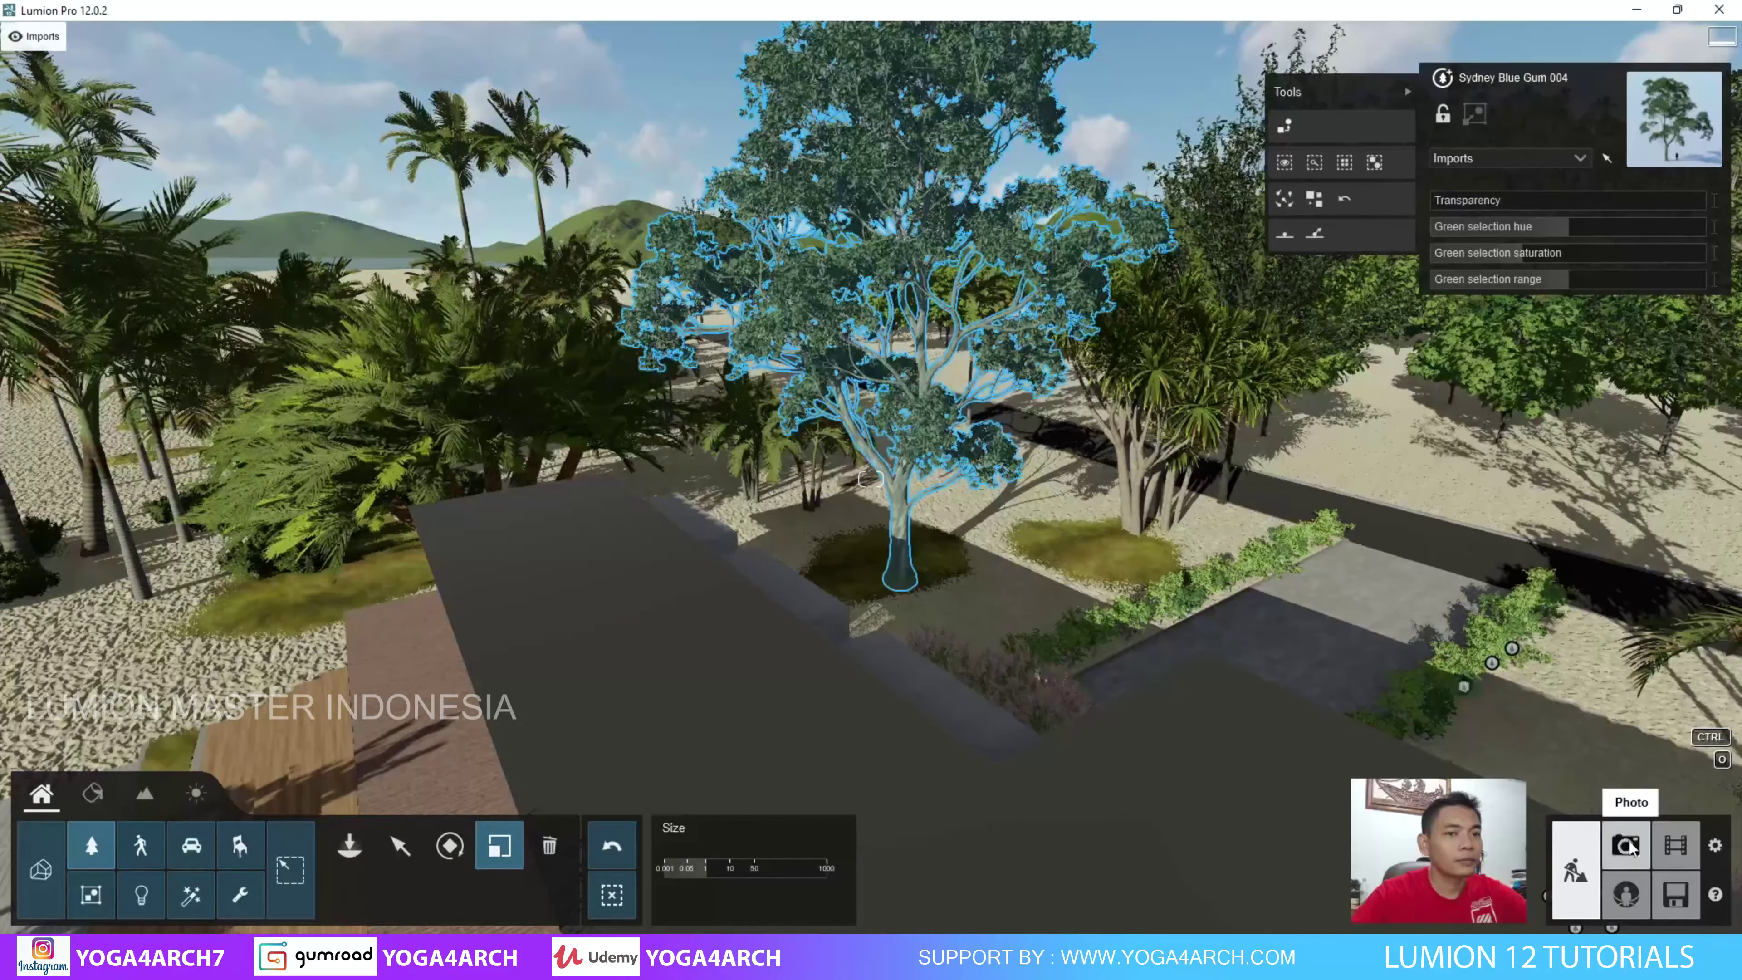
click(1625, 846)
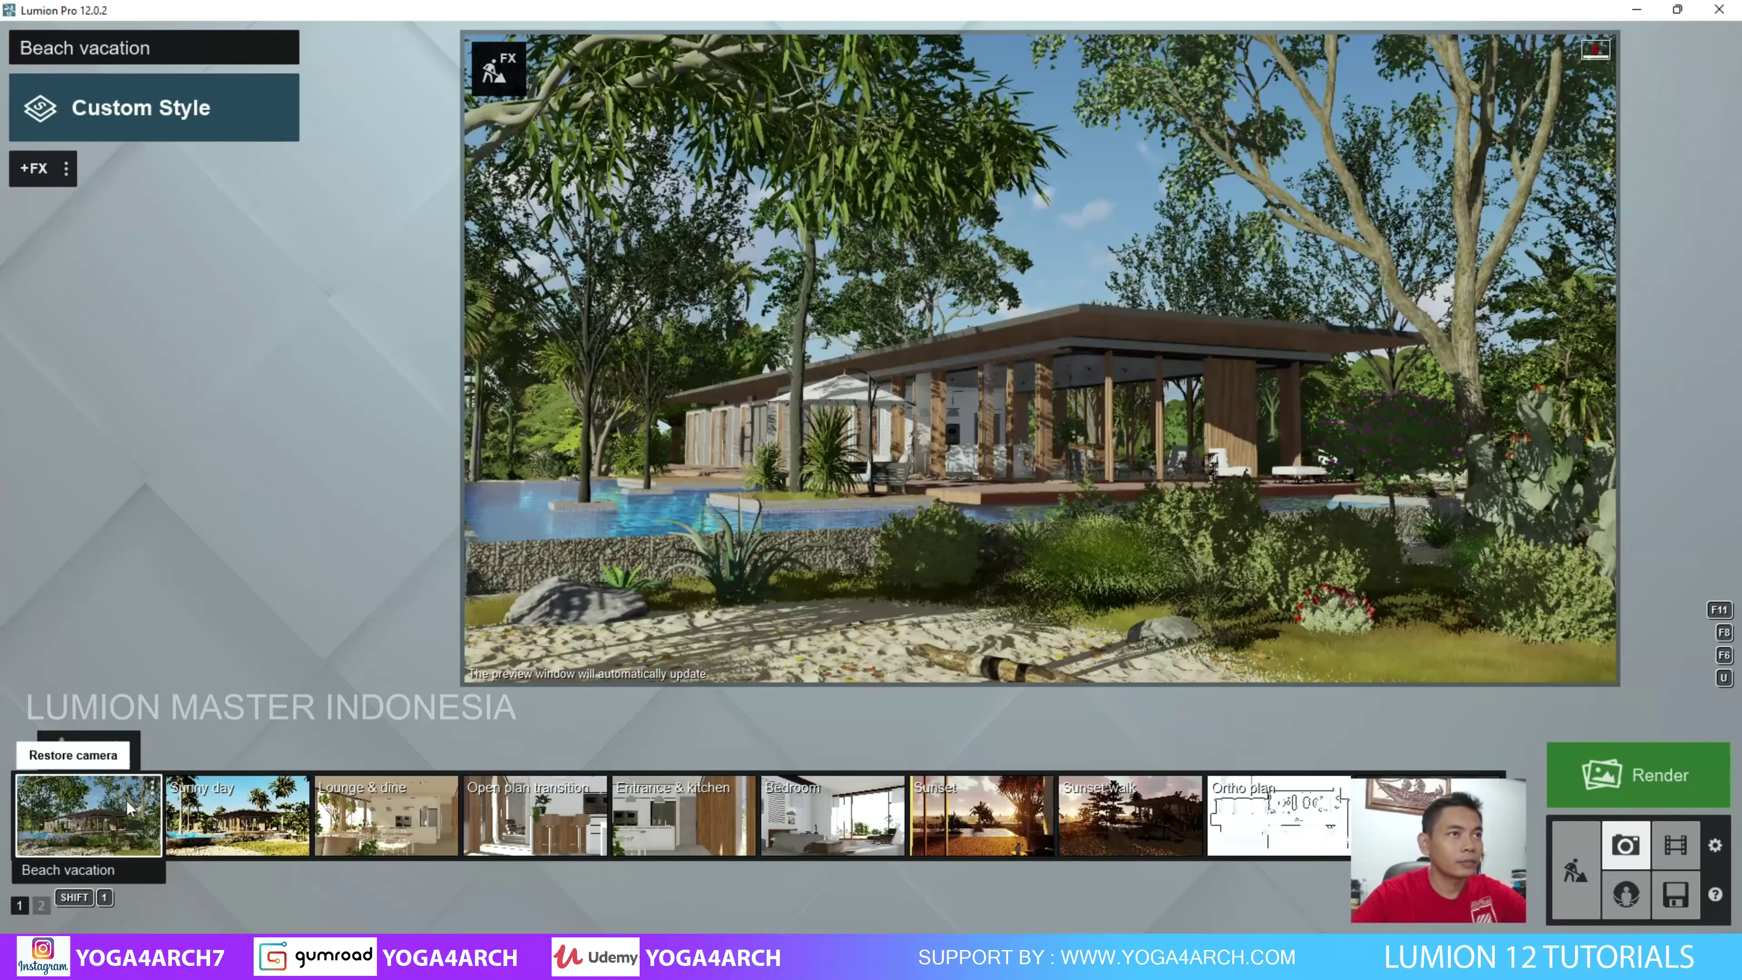
Restore the Beach vacation camera and load the DAYTIME.2.lme effect list from folder 5.
click(127, 801)
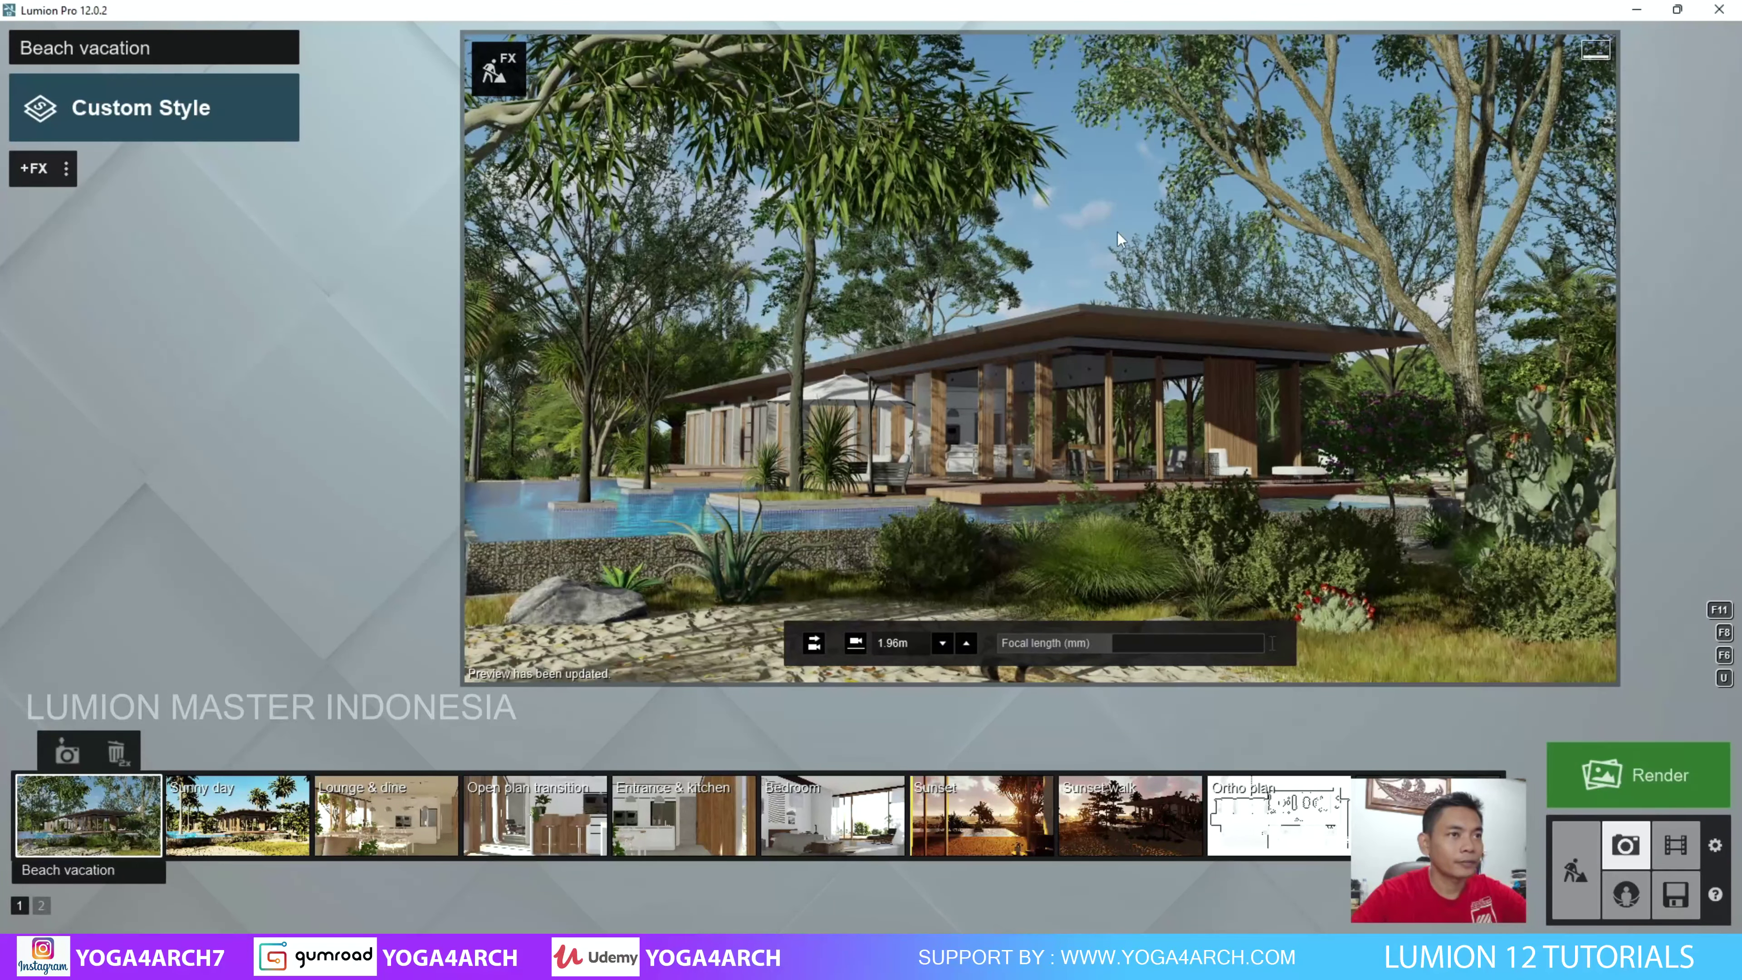
mouse_move(746, 467)
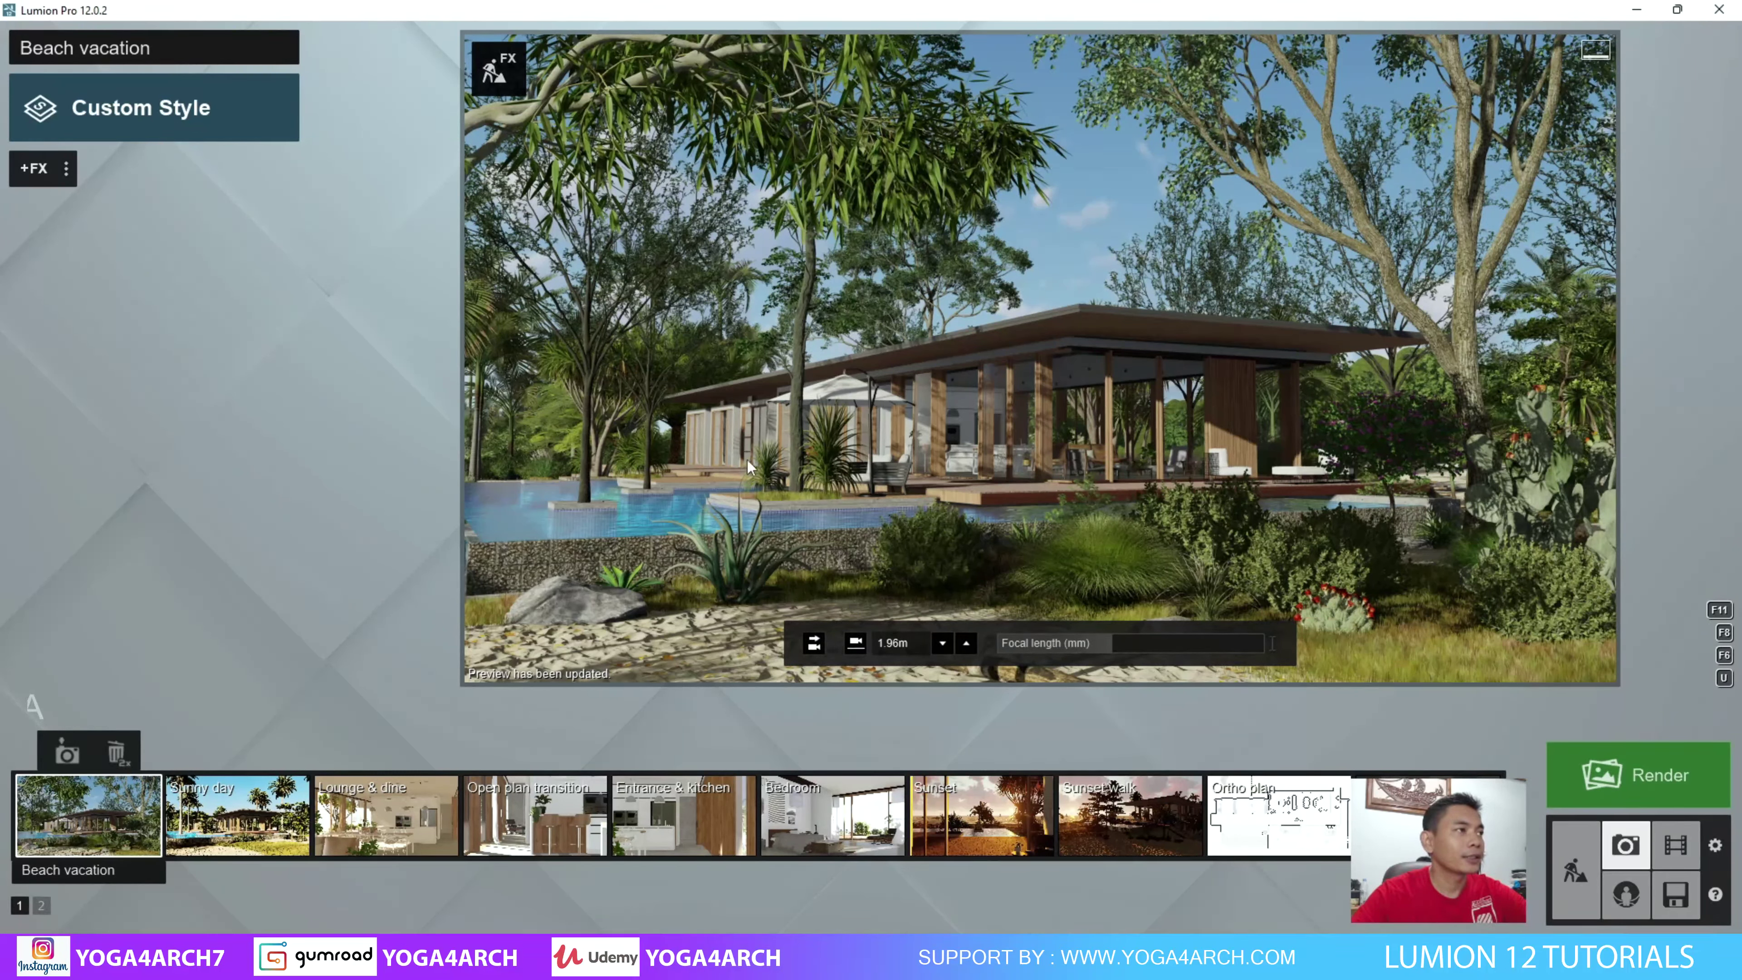
click(73, 170)
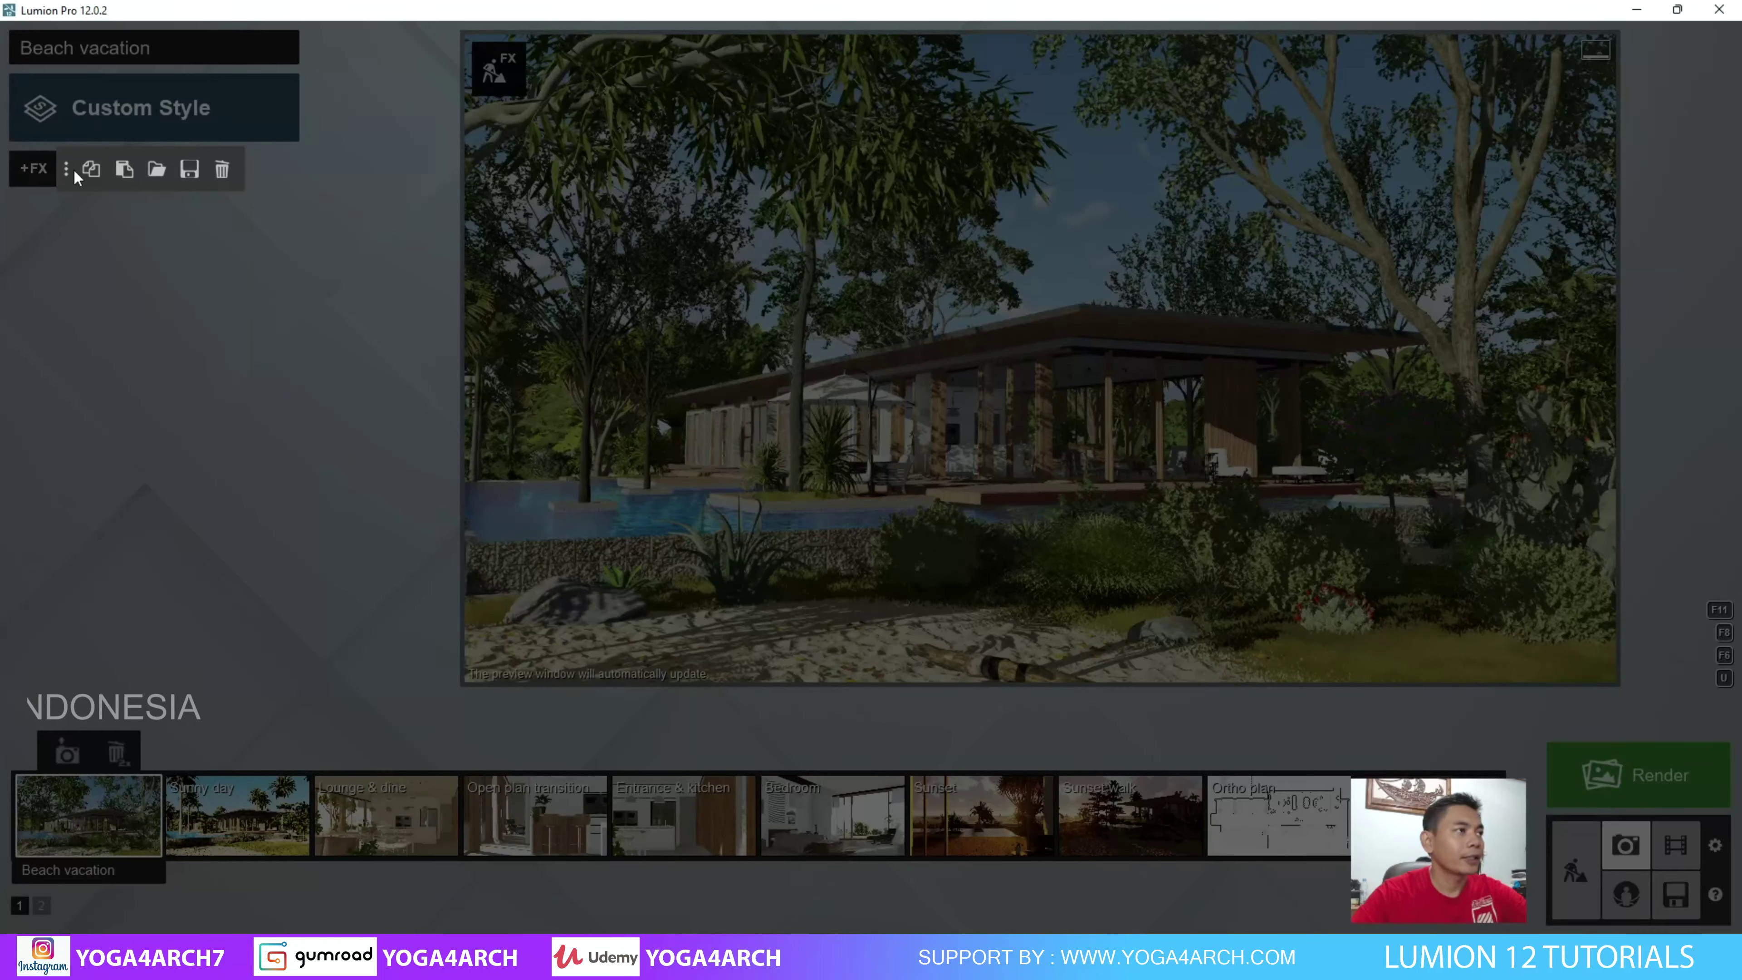
click(156, 168)
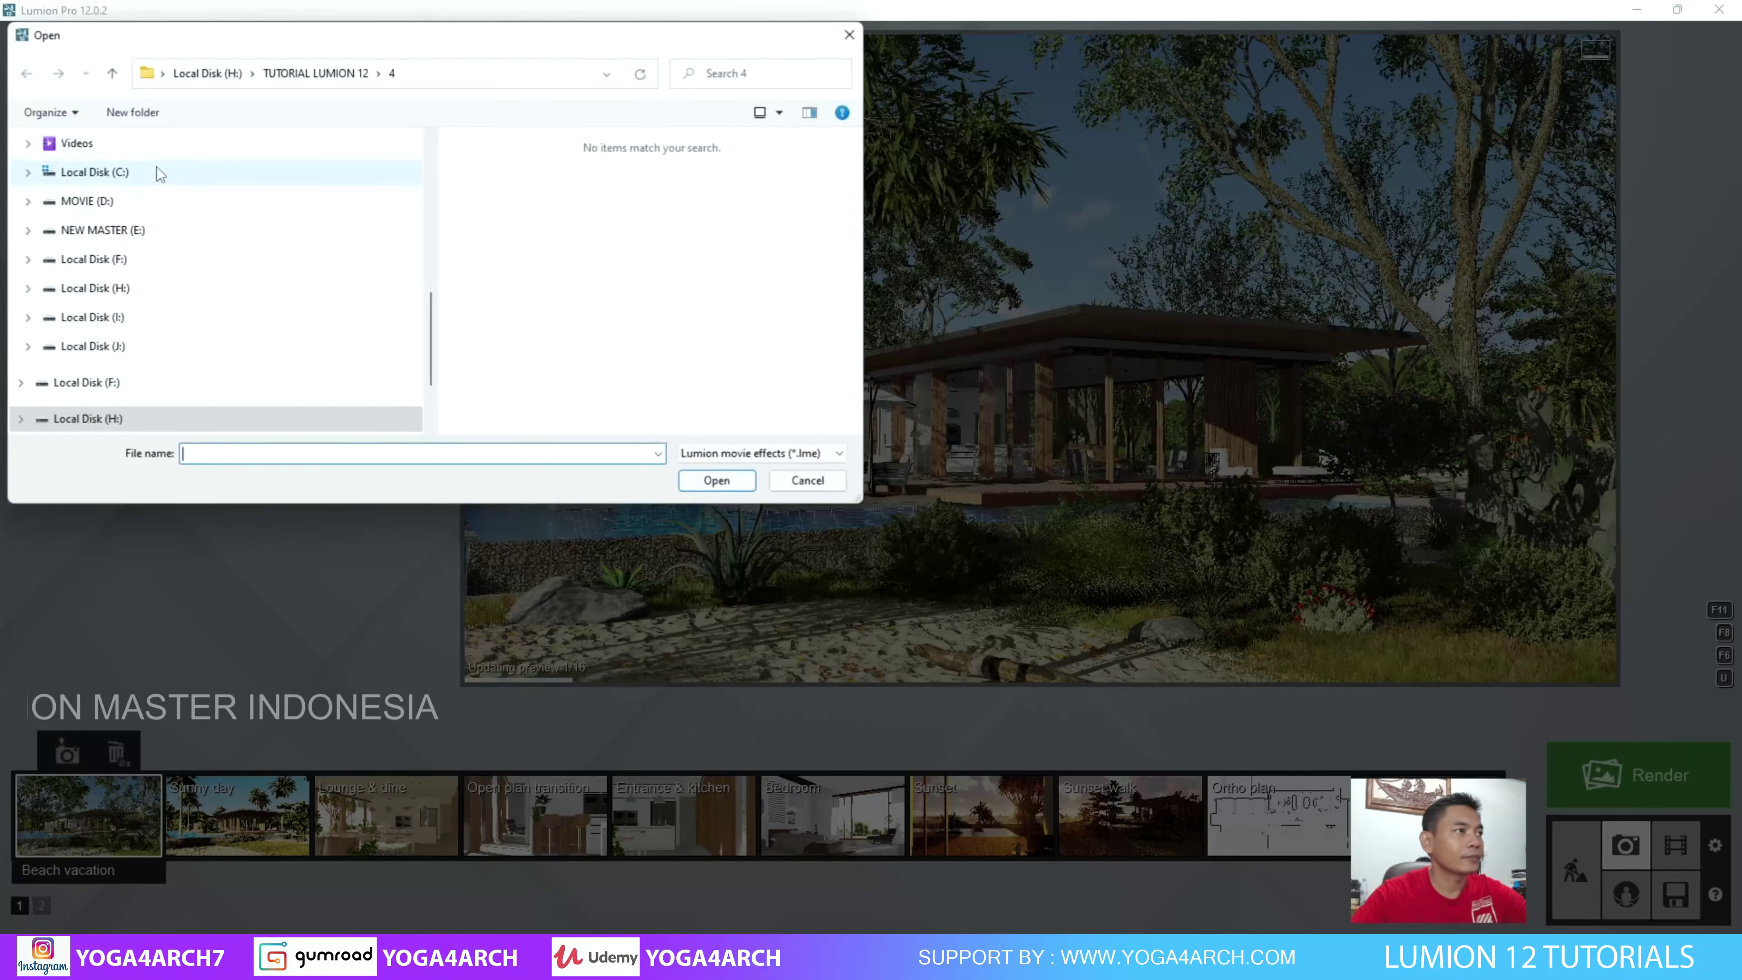
click(335, 73)
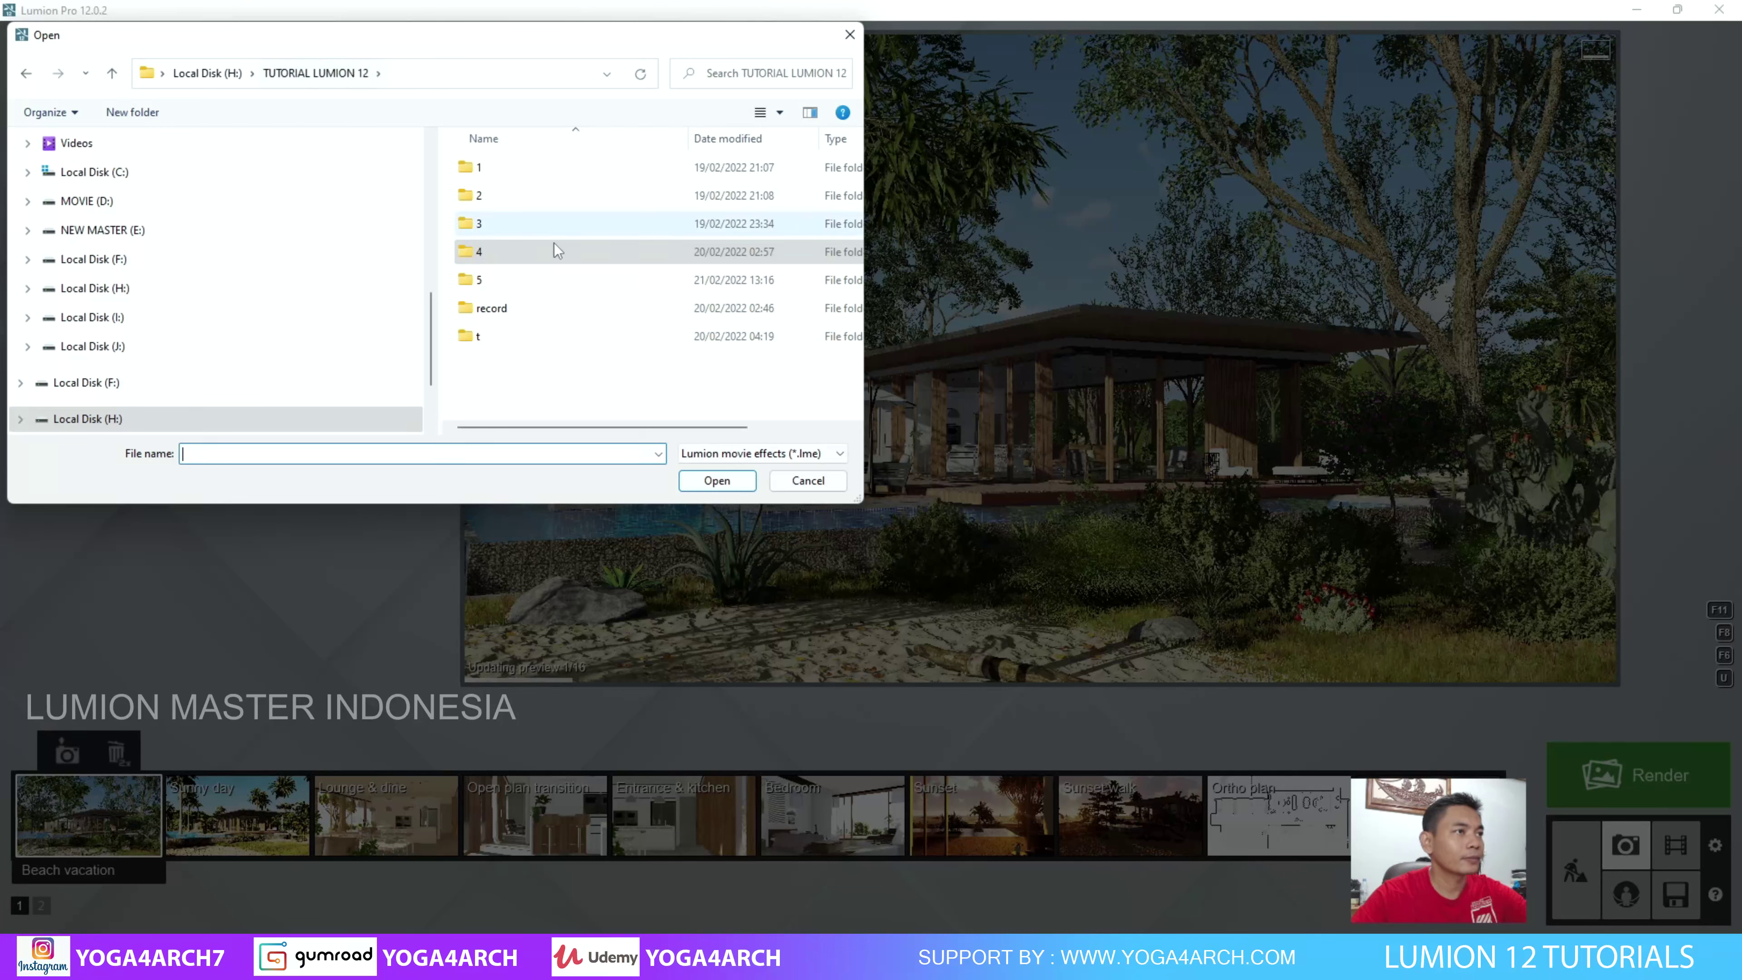
click(555, 280)
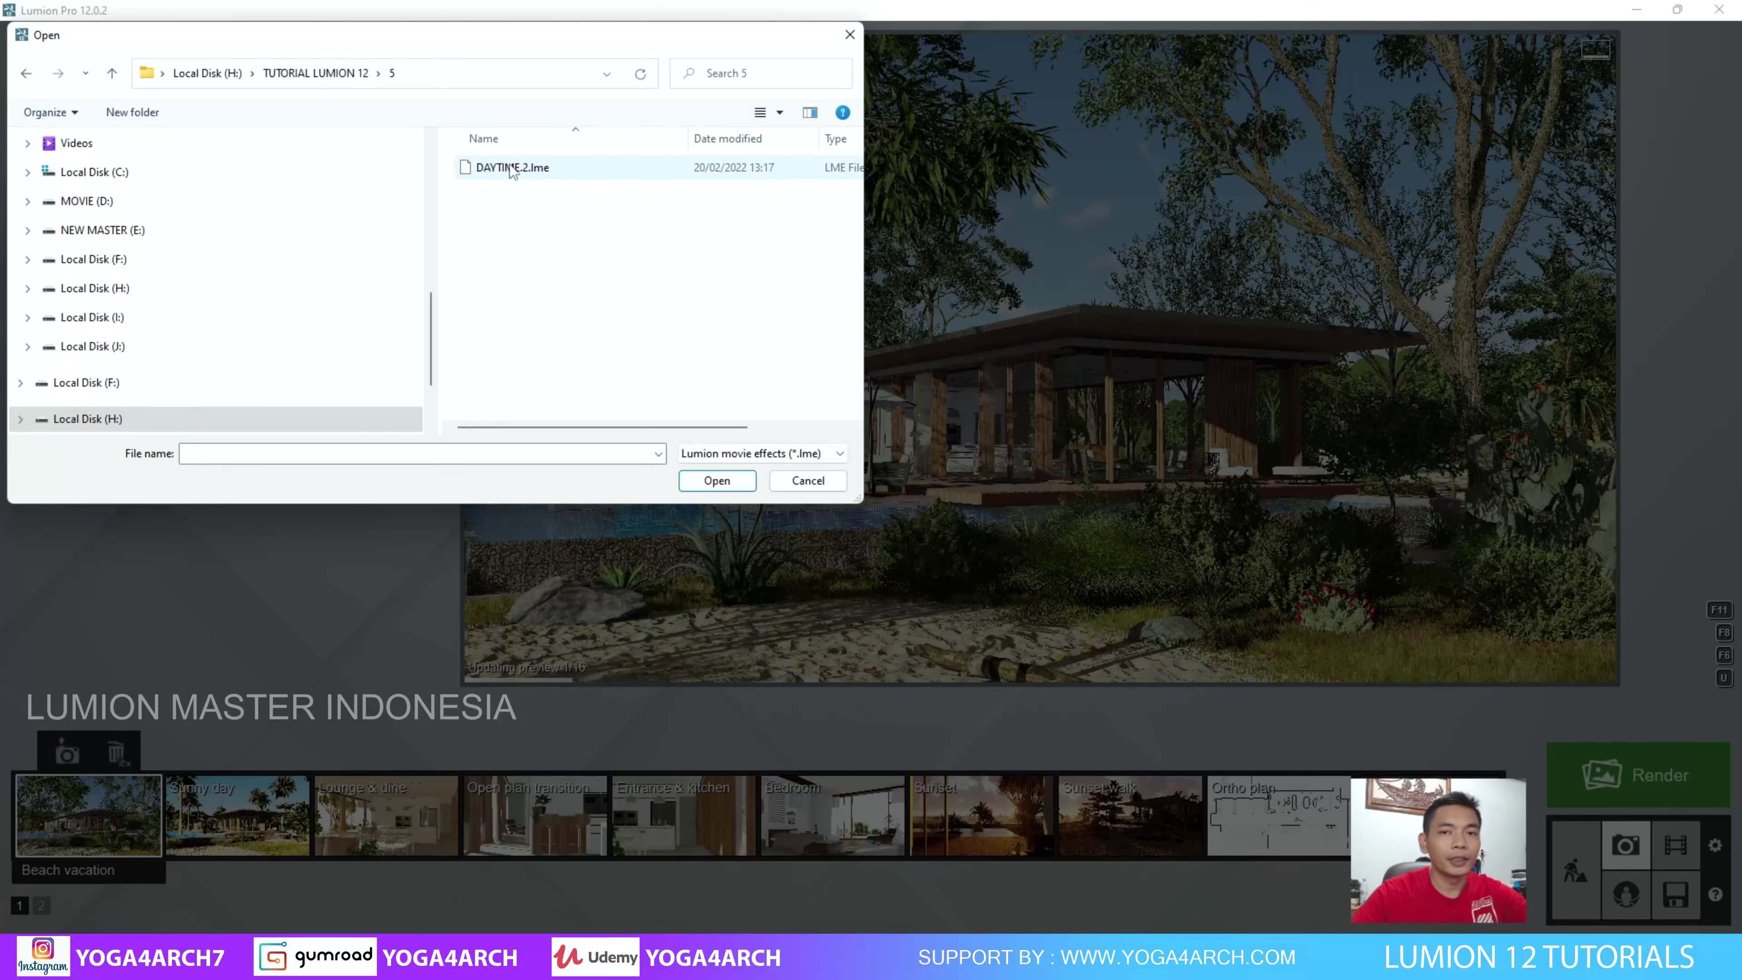
click(512, 171)
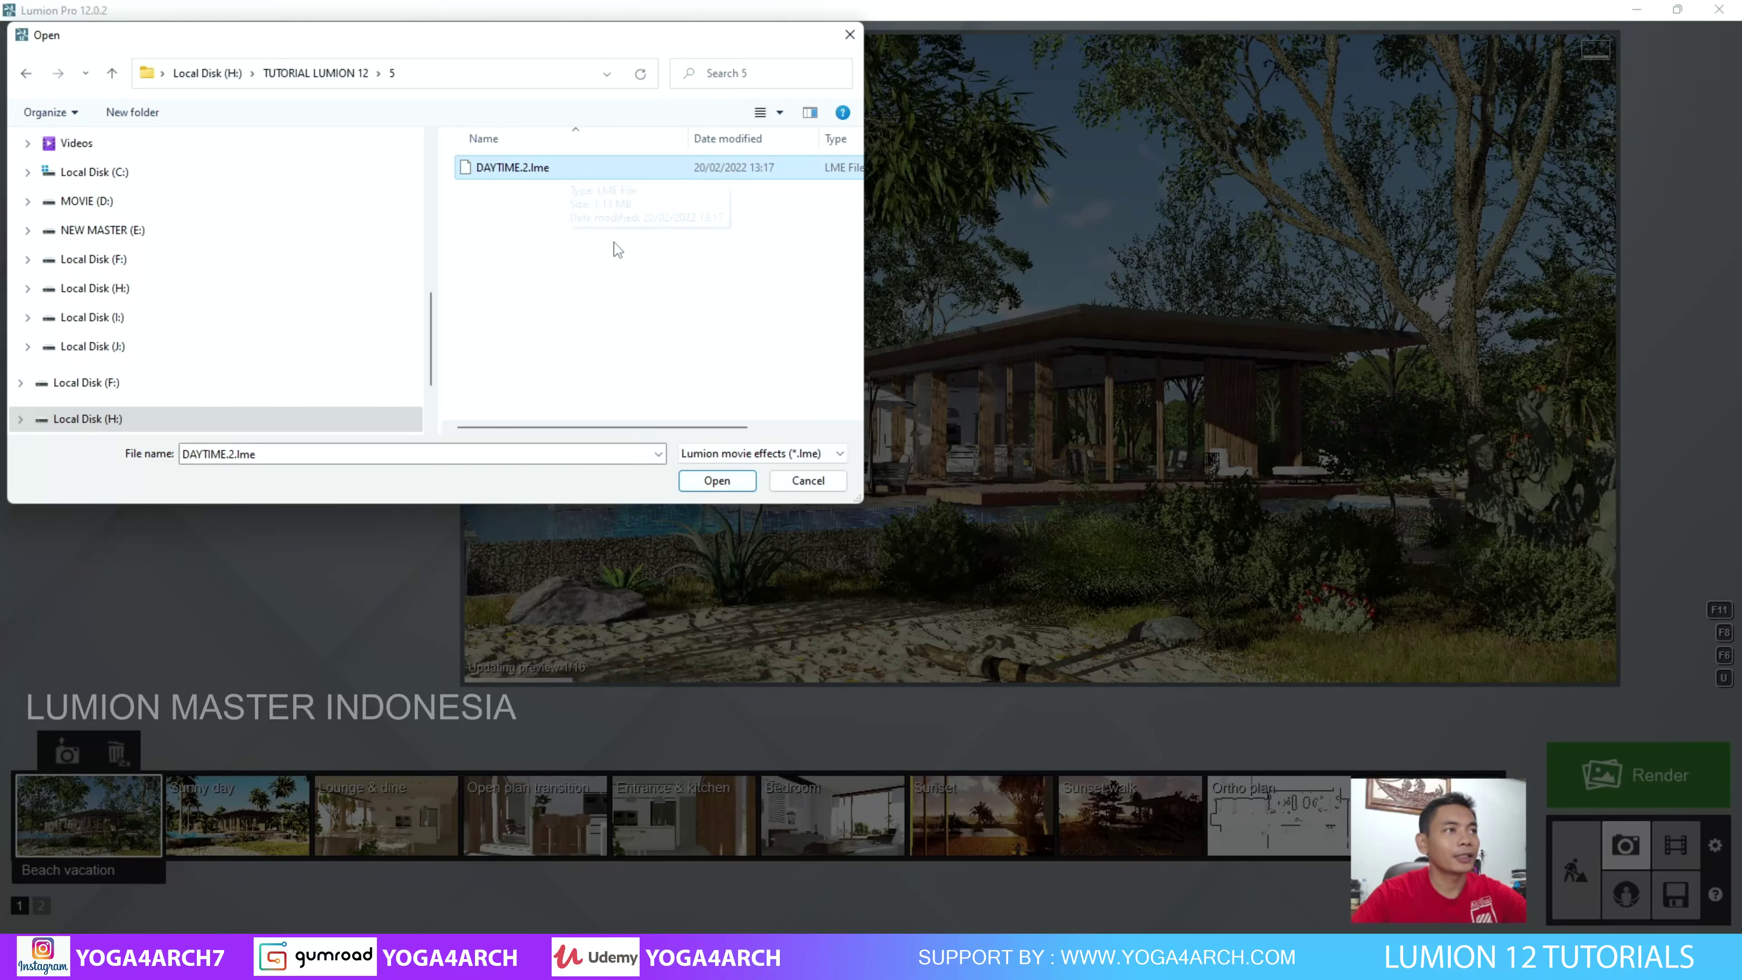
click(720, 480)
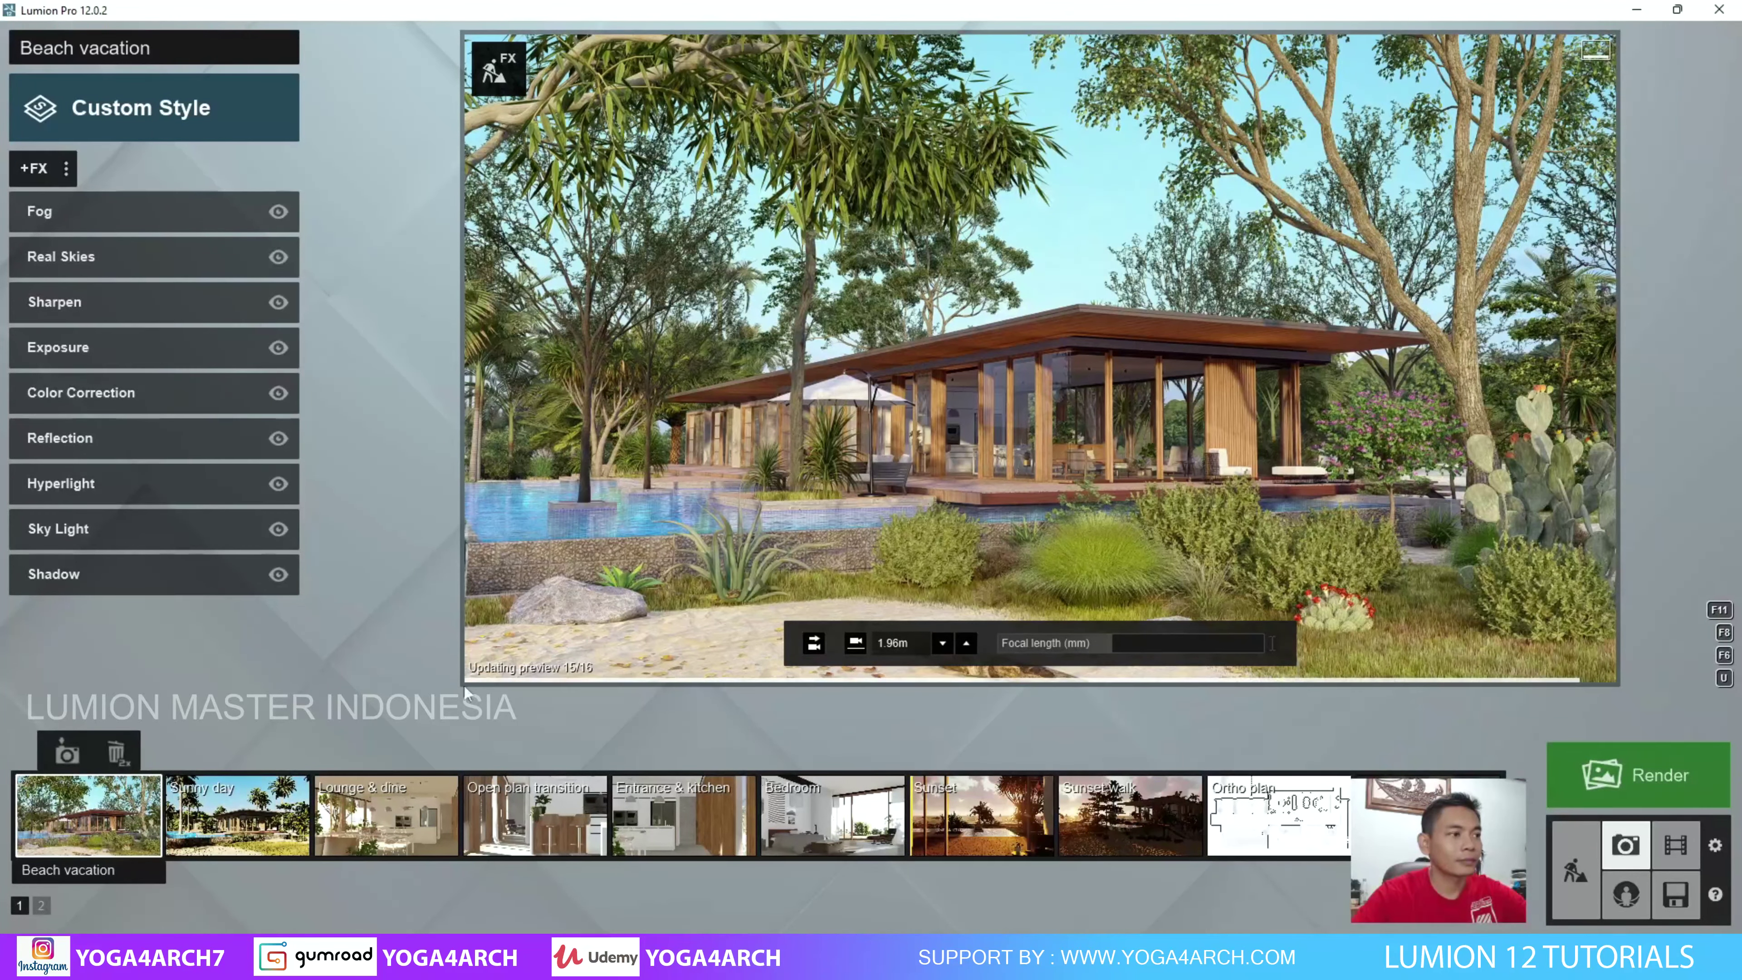
Recall the Beach vacation shot, return to Build mode, and fly toward the house along the path.
click(237, 817)
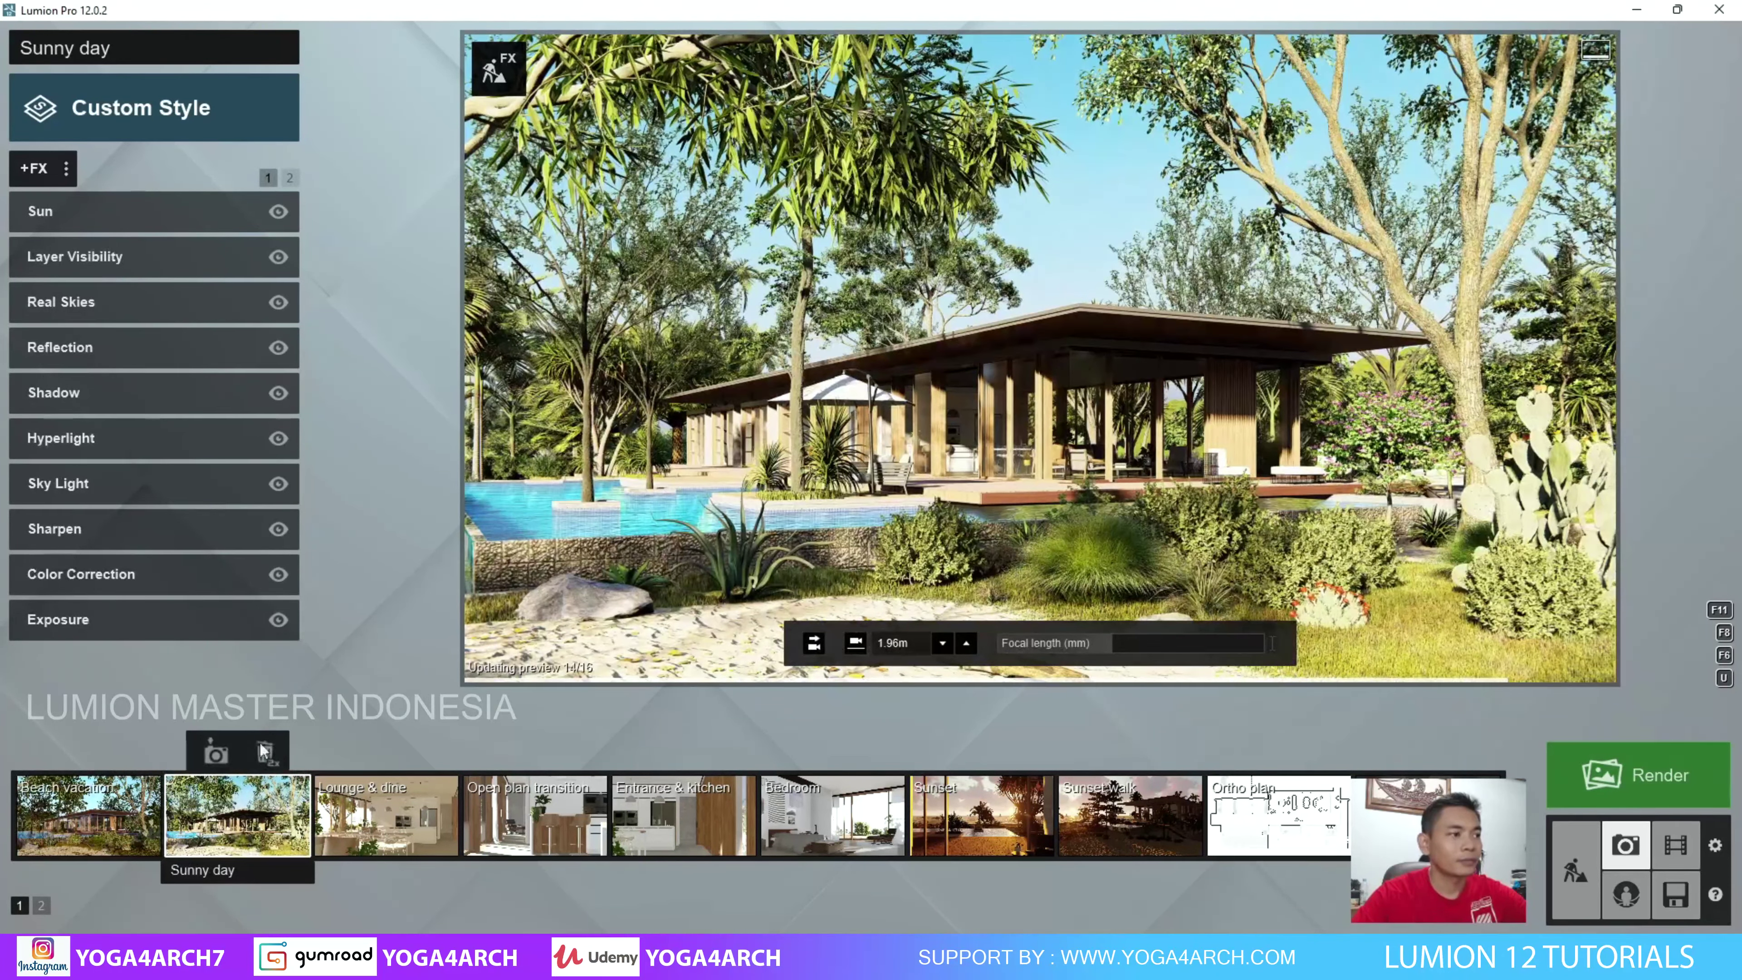
click(89, 817)
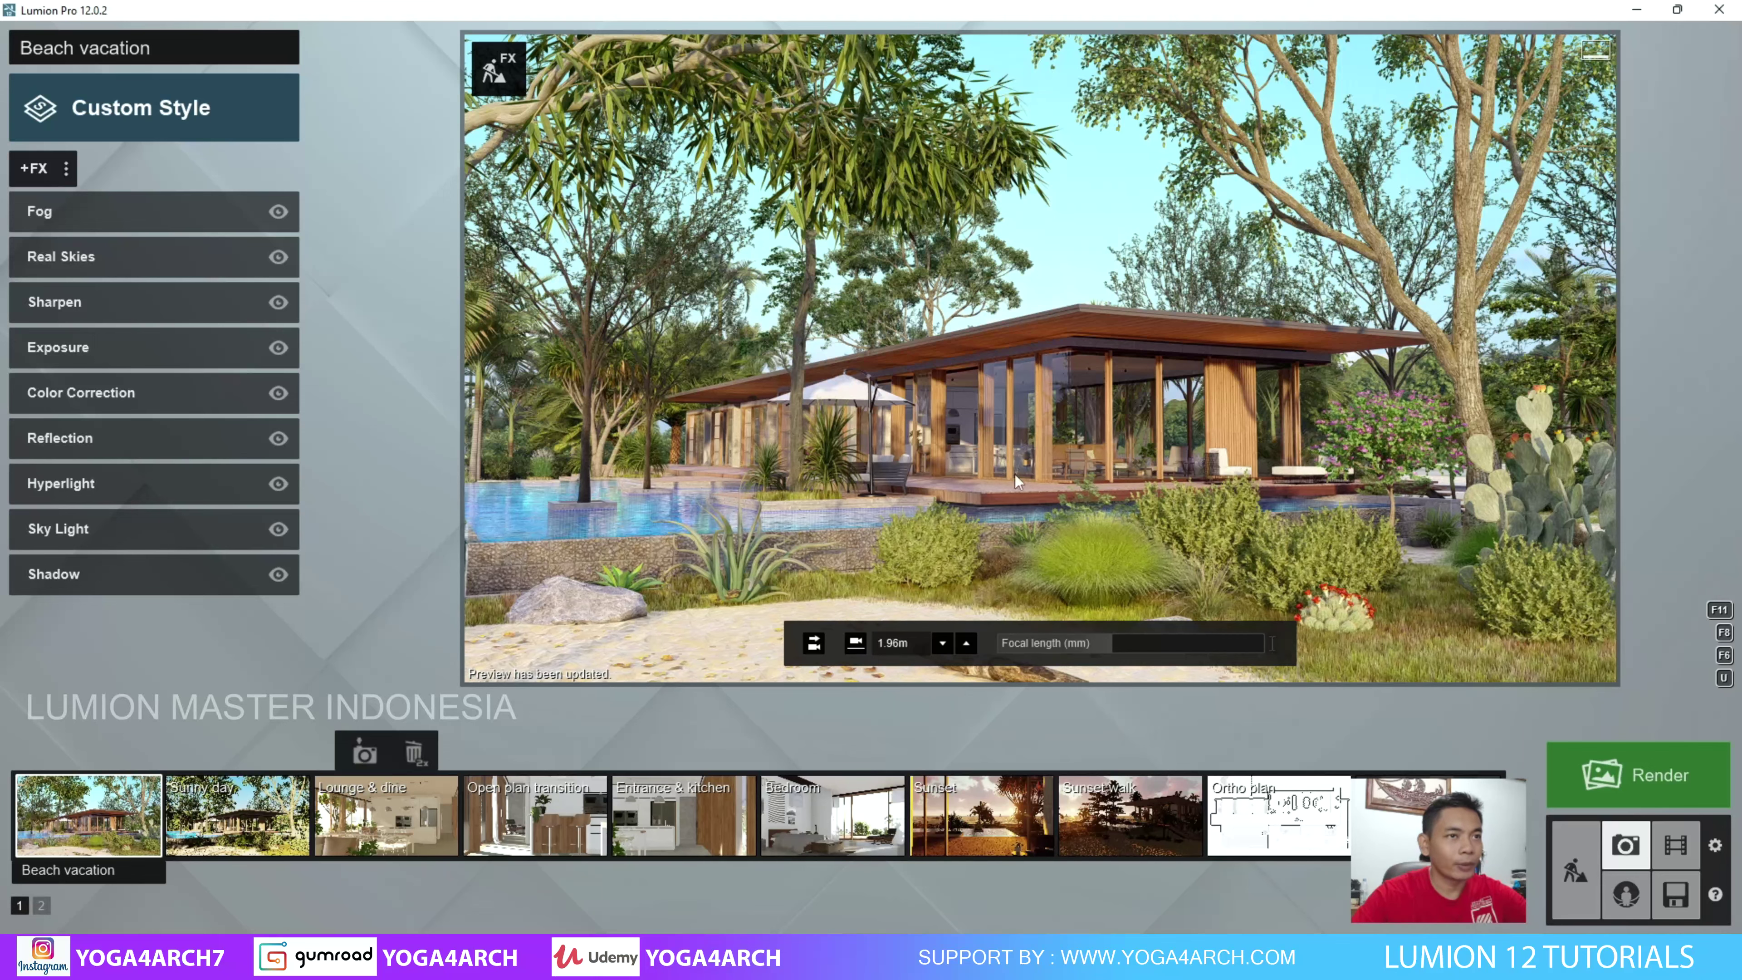
click(1581, 873)
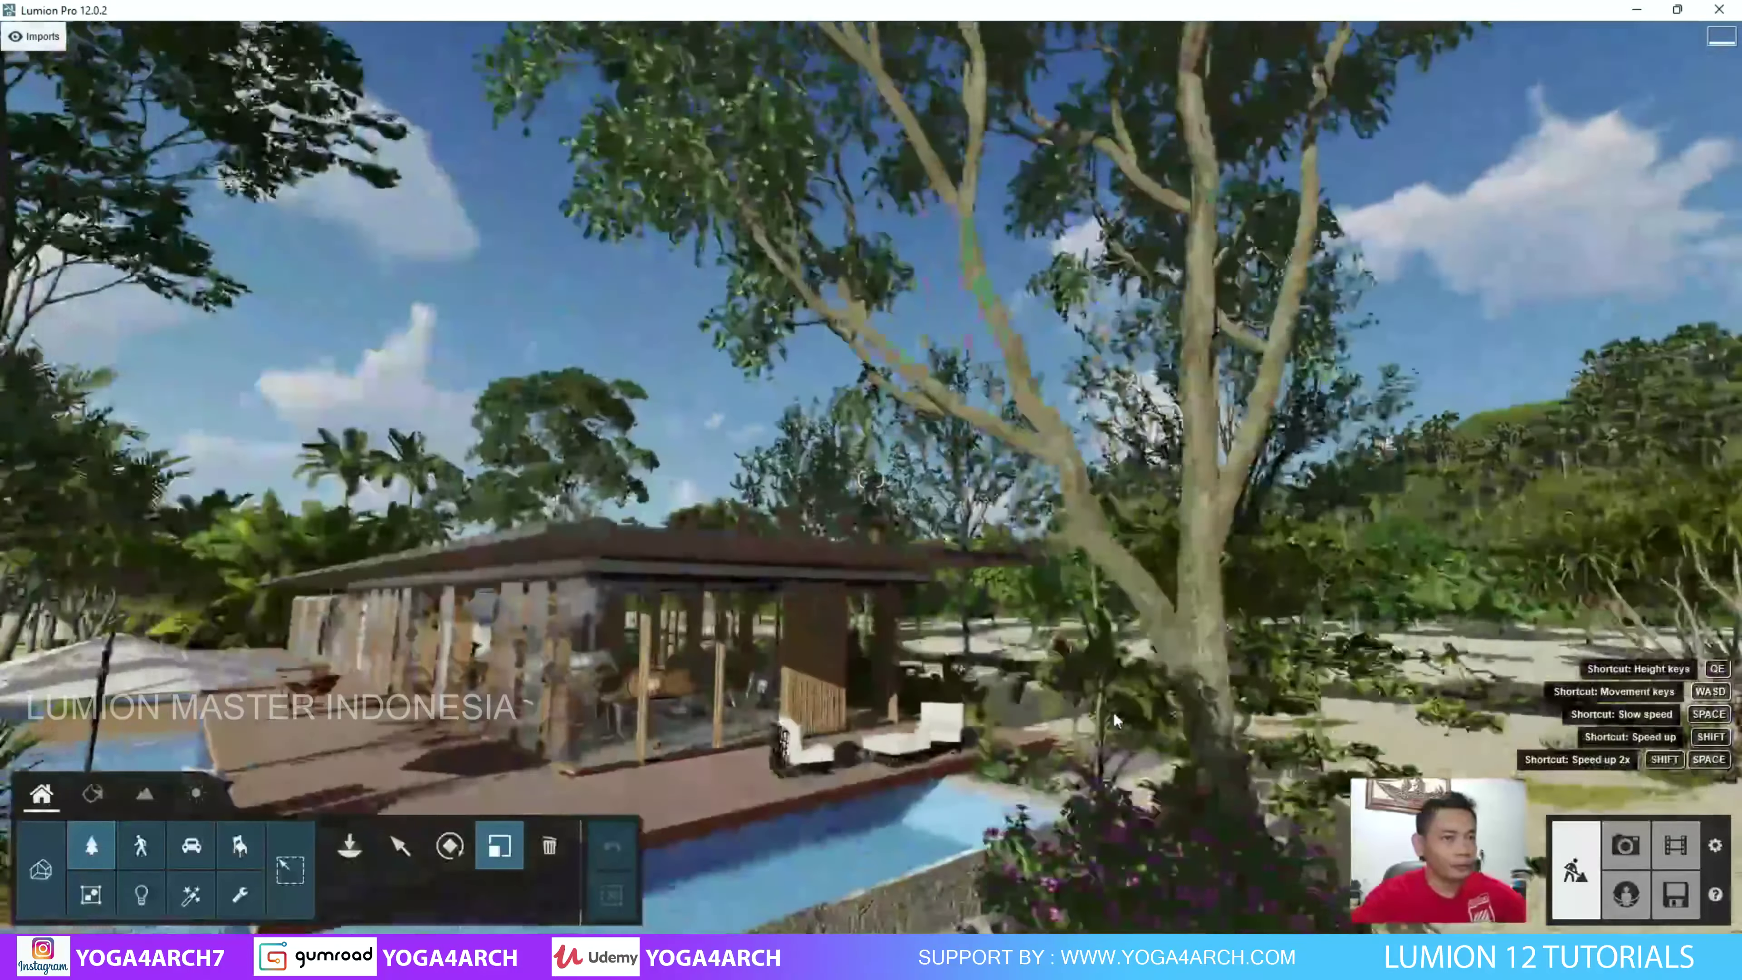
right_drag(1113, 711, 950, 627)
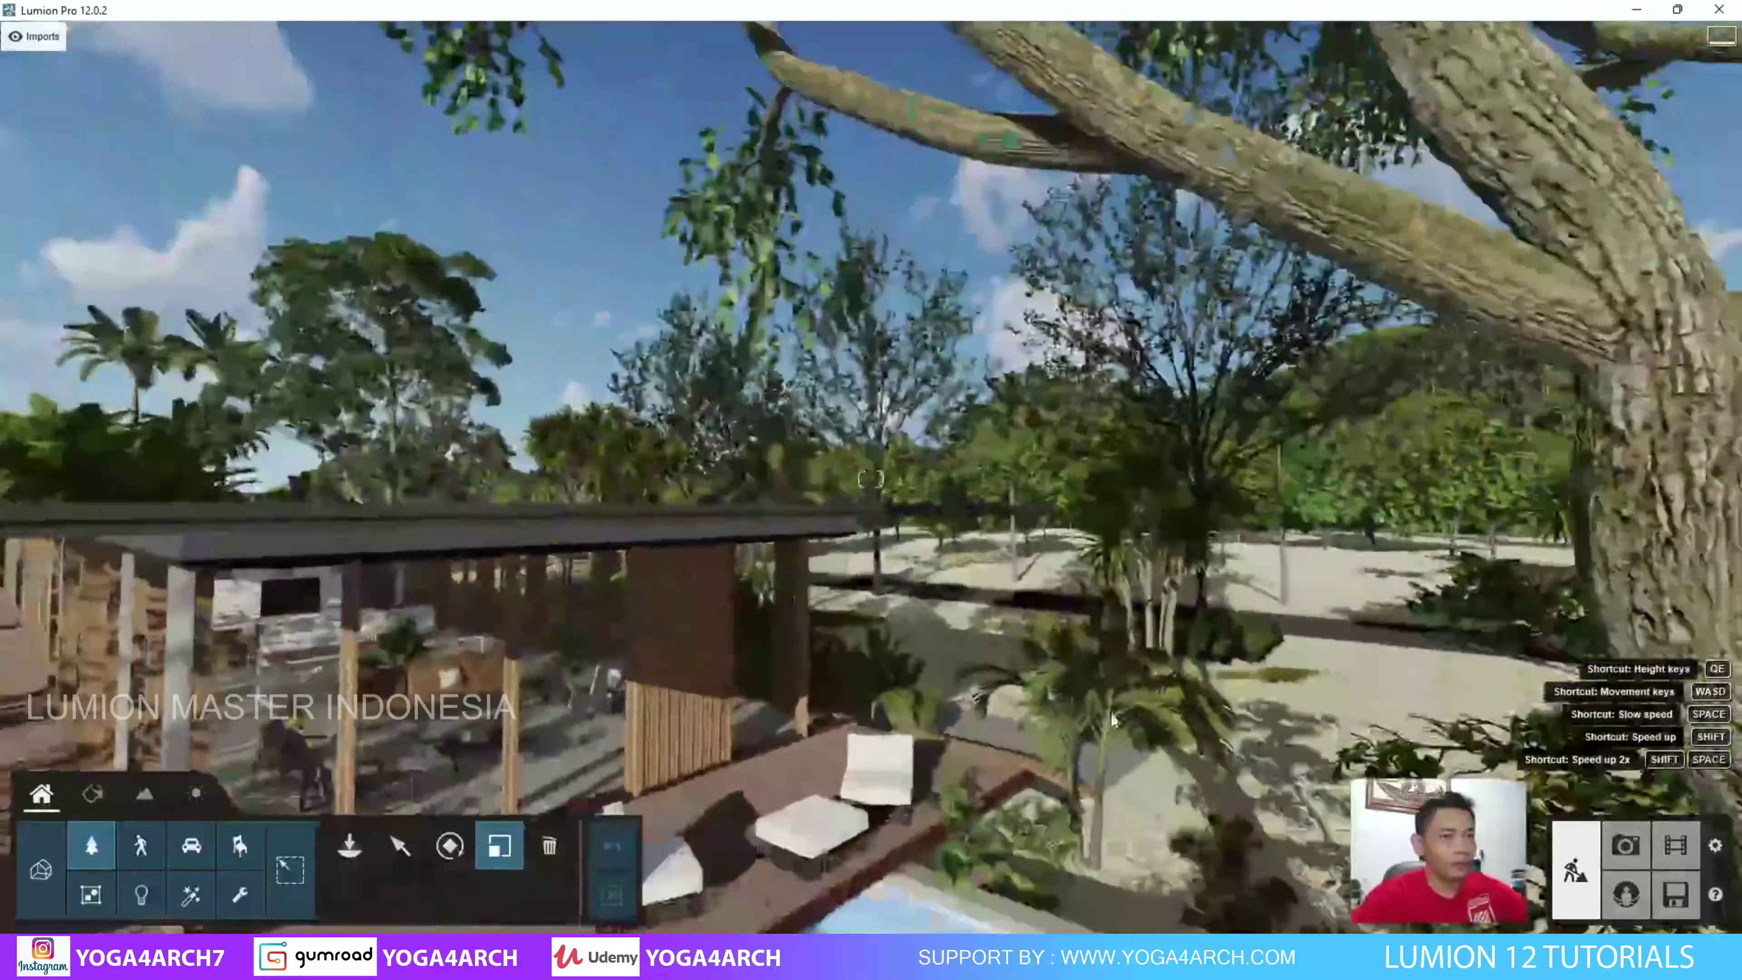
key(w)
key(w)
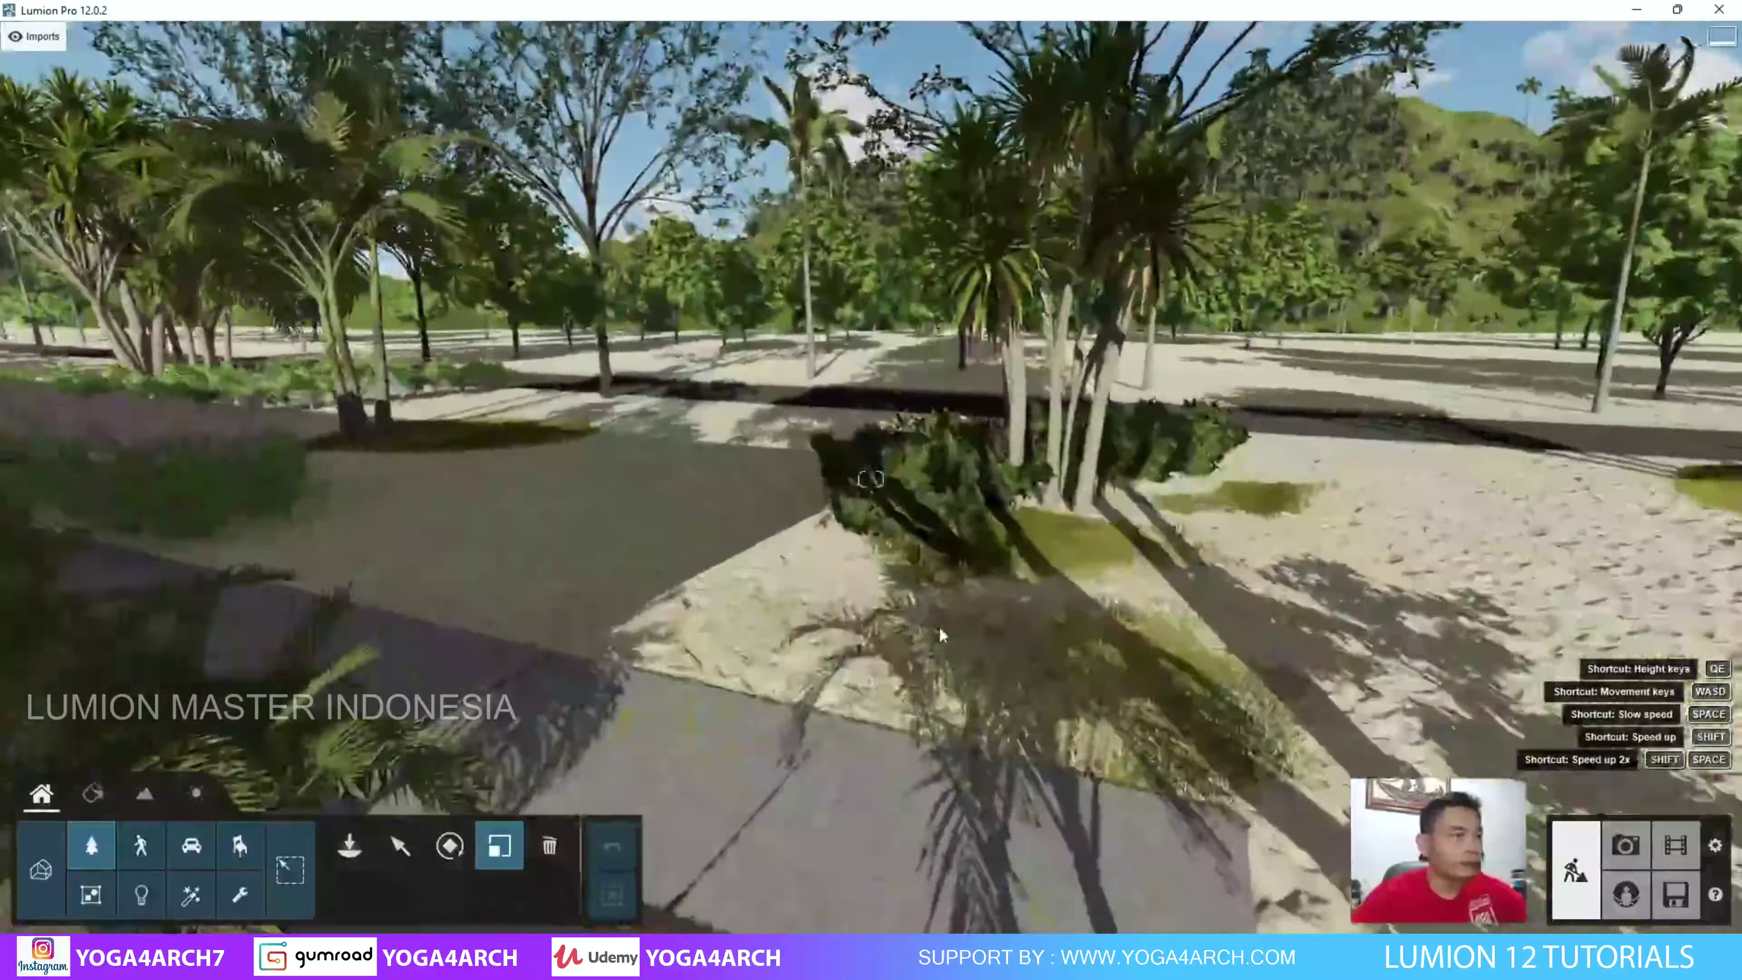
Open the Transport sports car collection and frame the driveway beside the deck.
key(s)
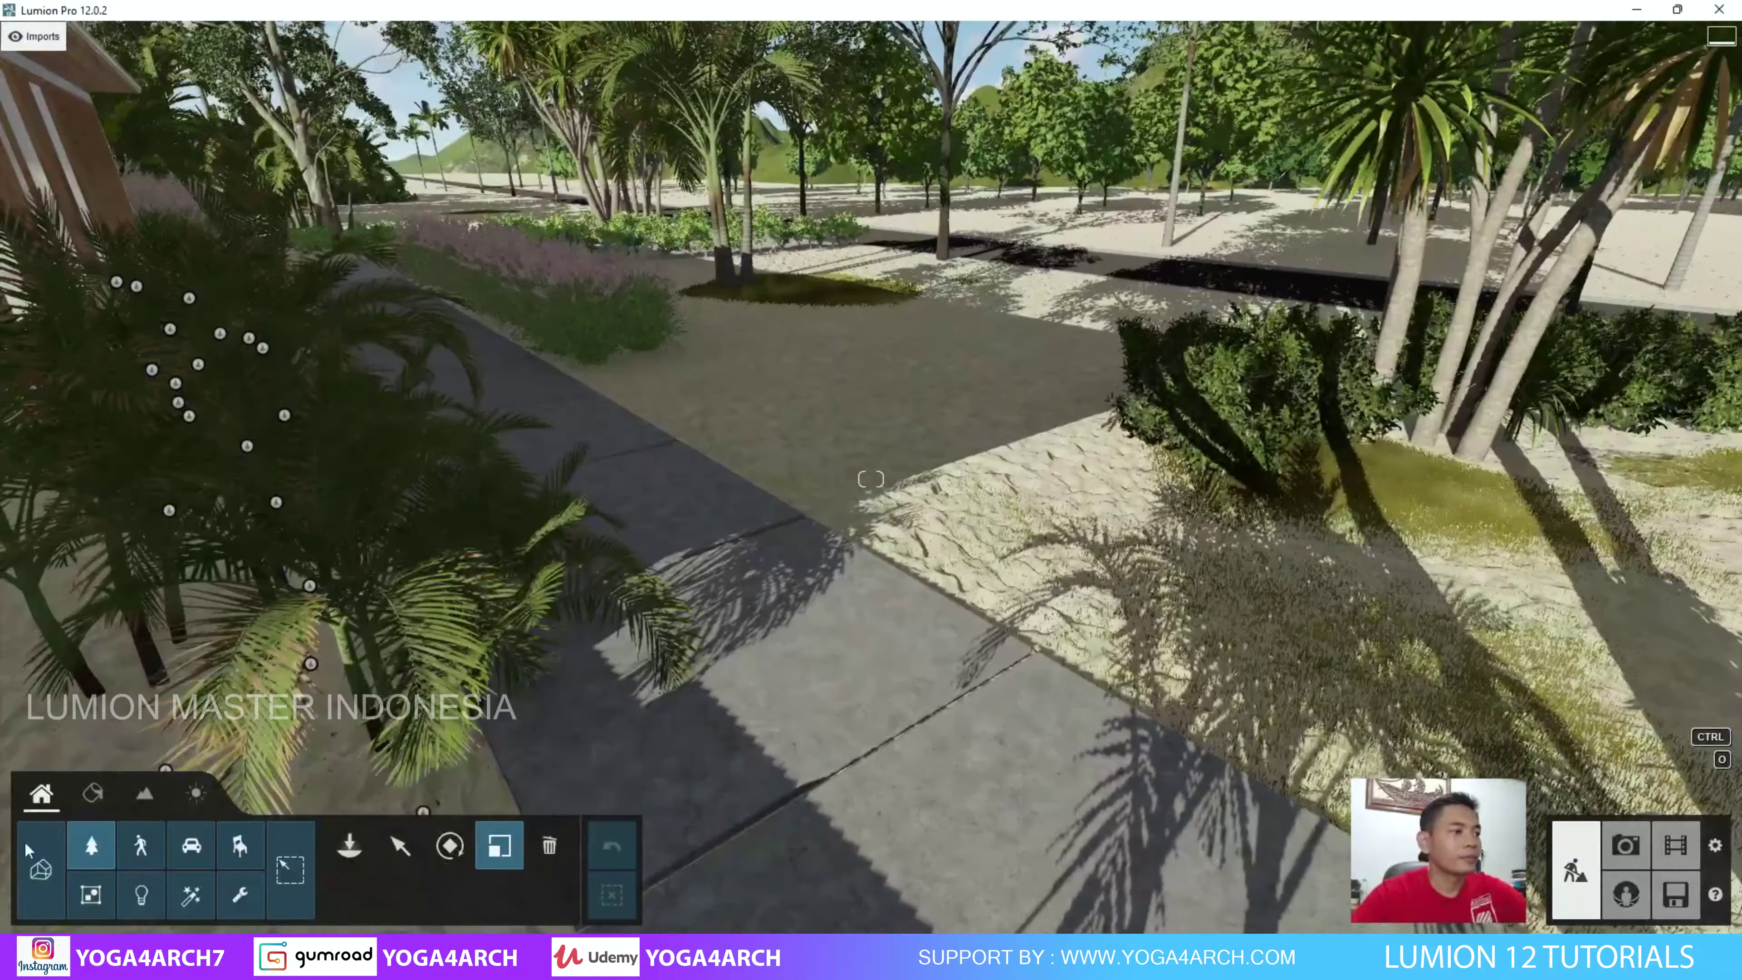
click(190, 856)
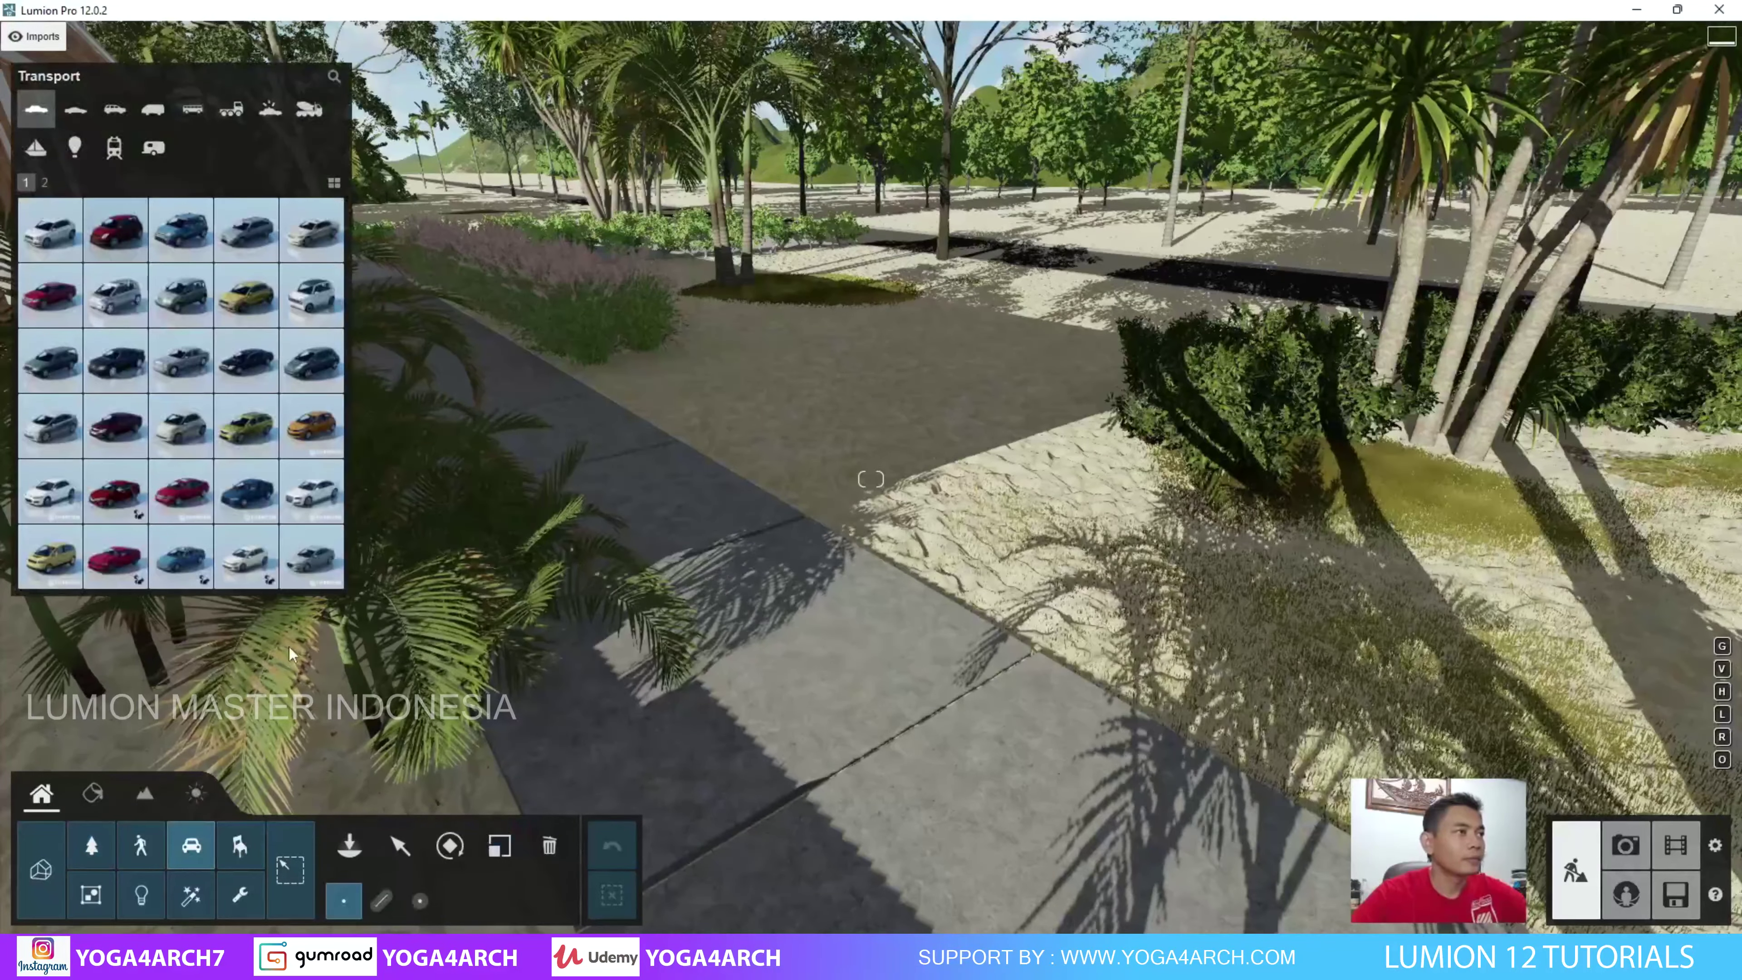
click(247, 293)
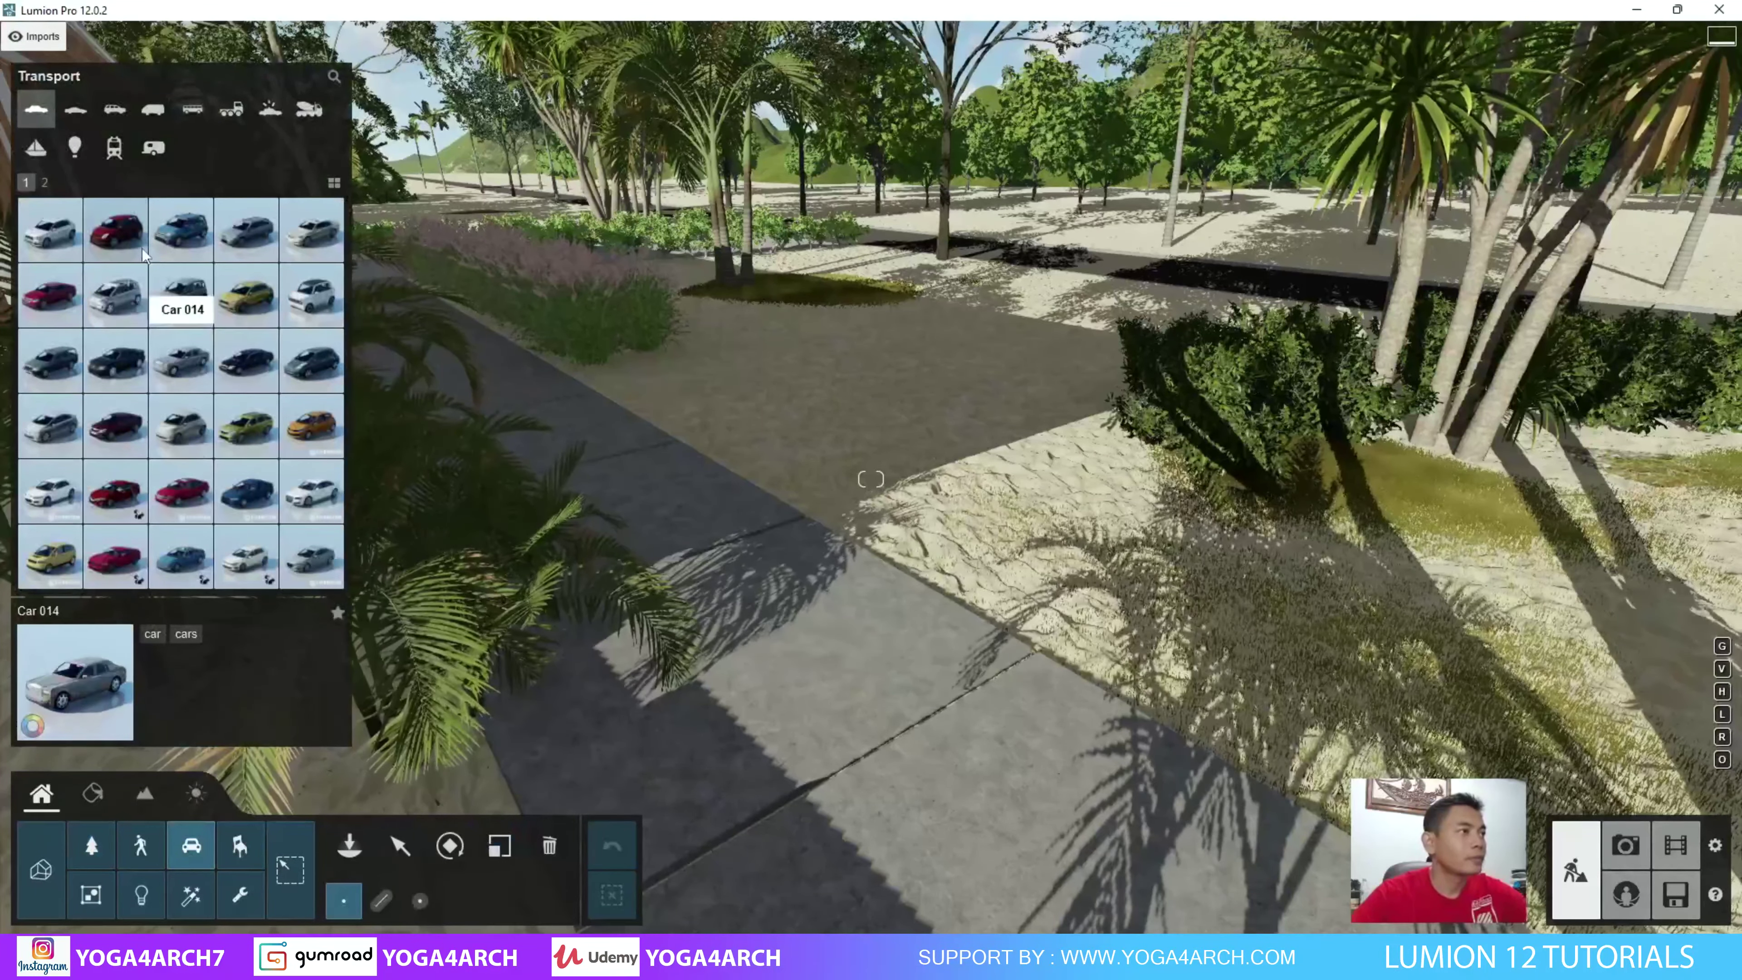
click(45, 183)
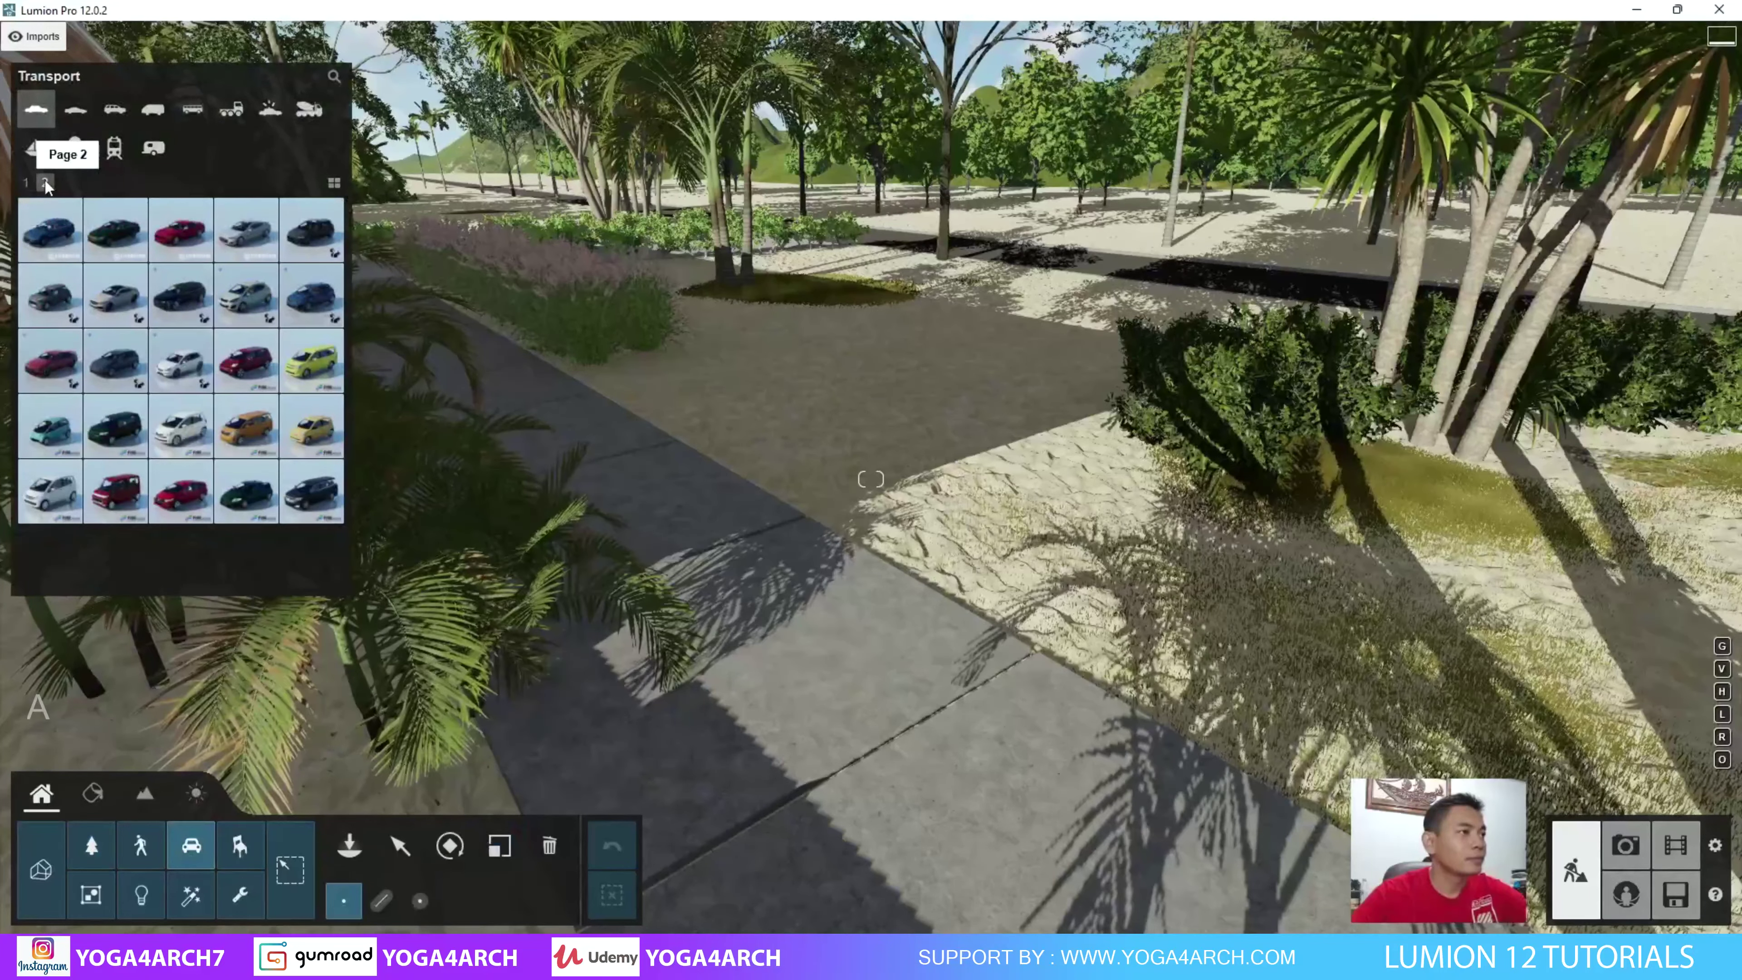
click(89, 110)
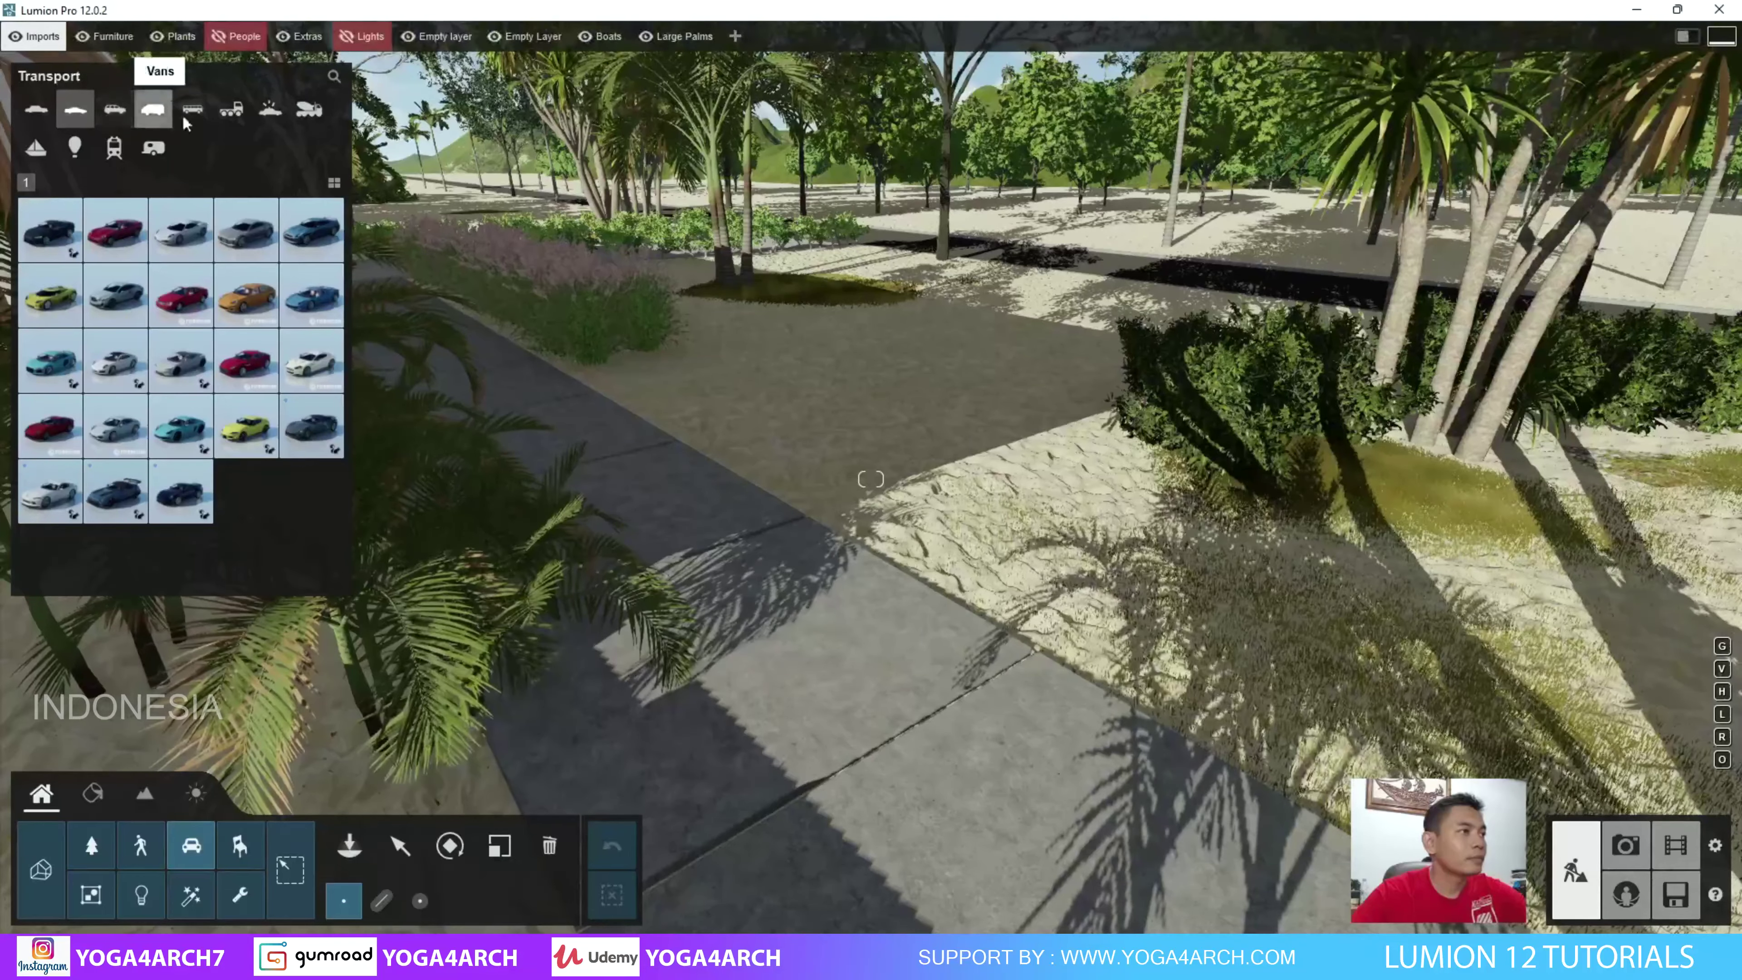
mouse_move(246, 297)
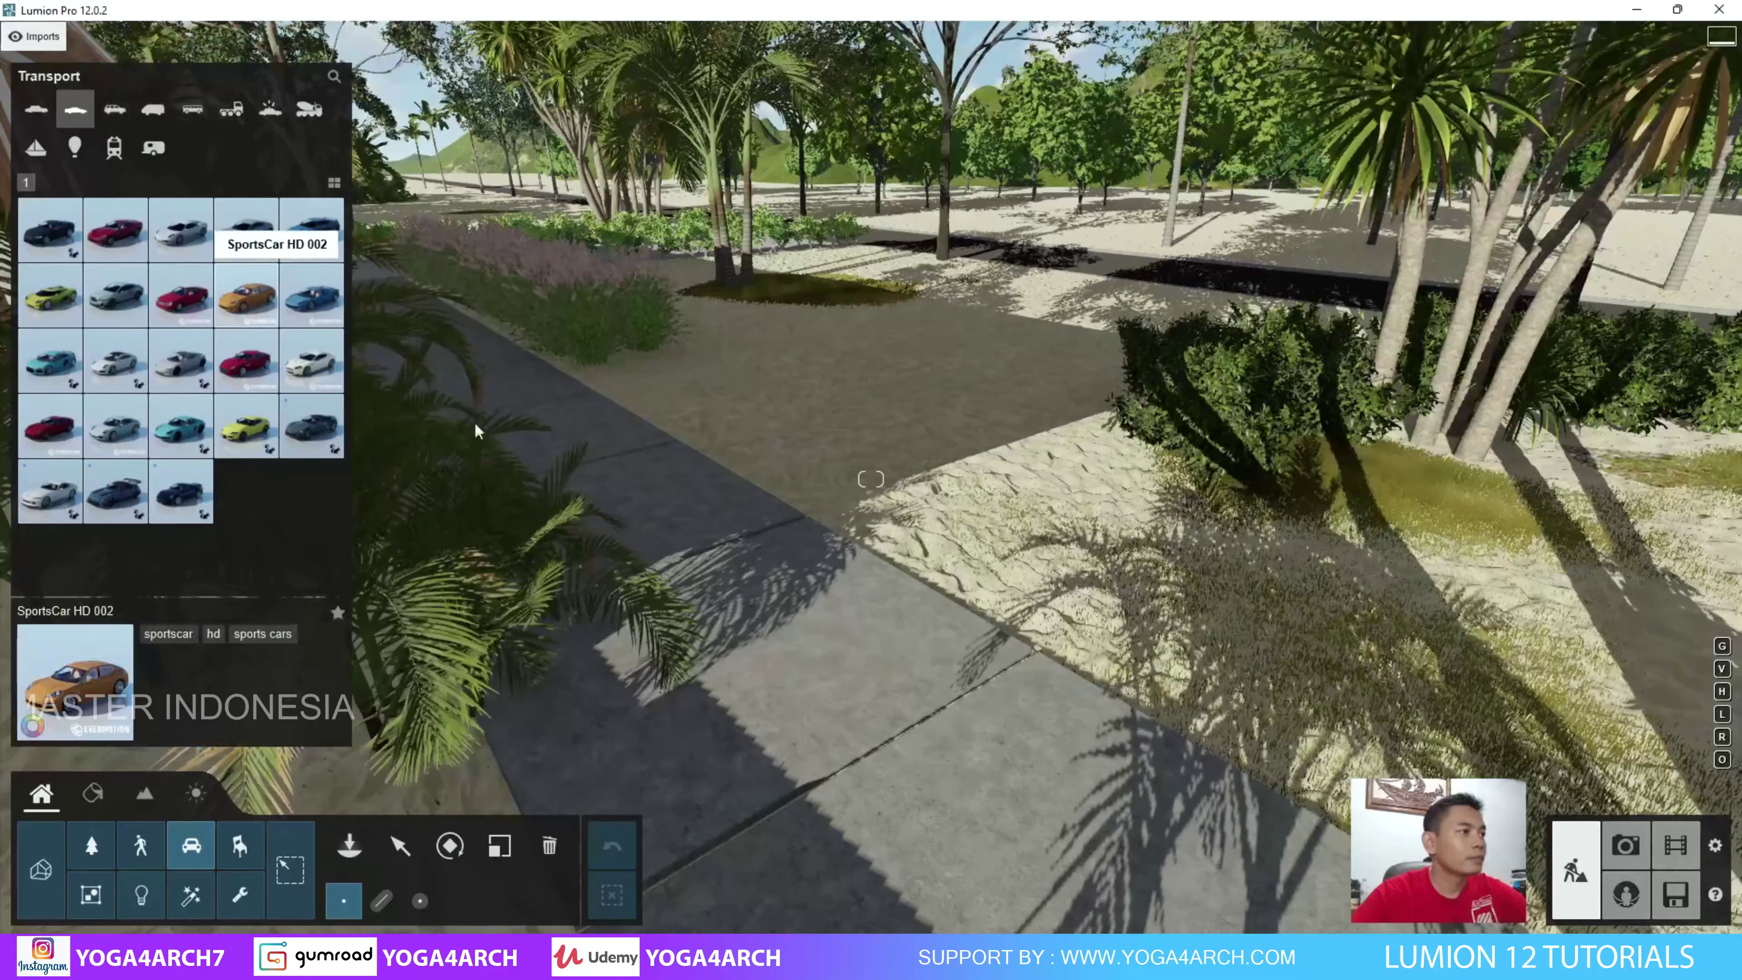
key(w)
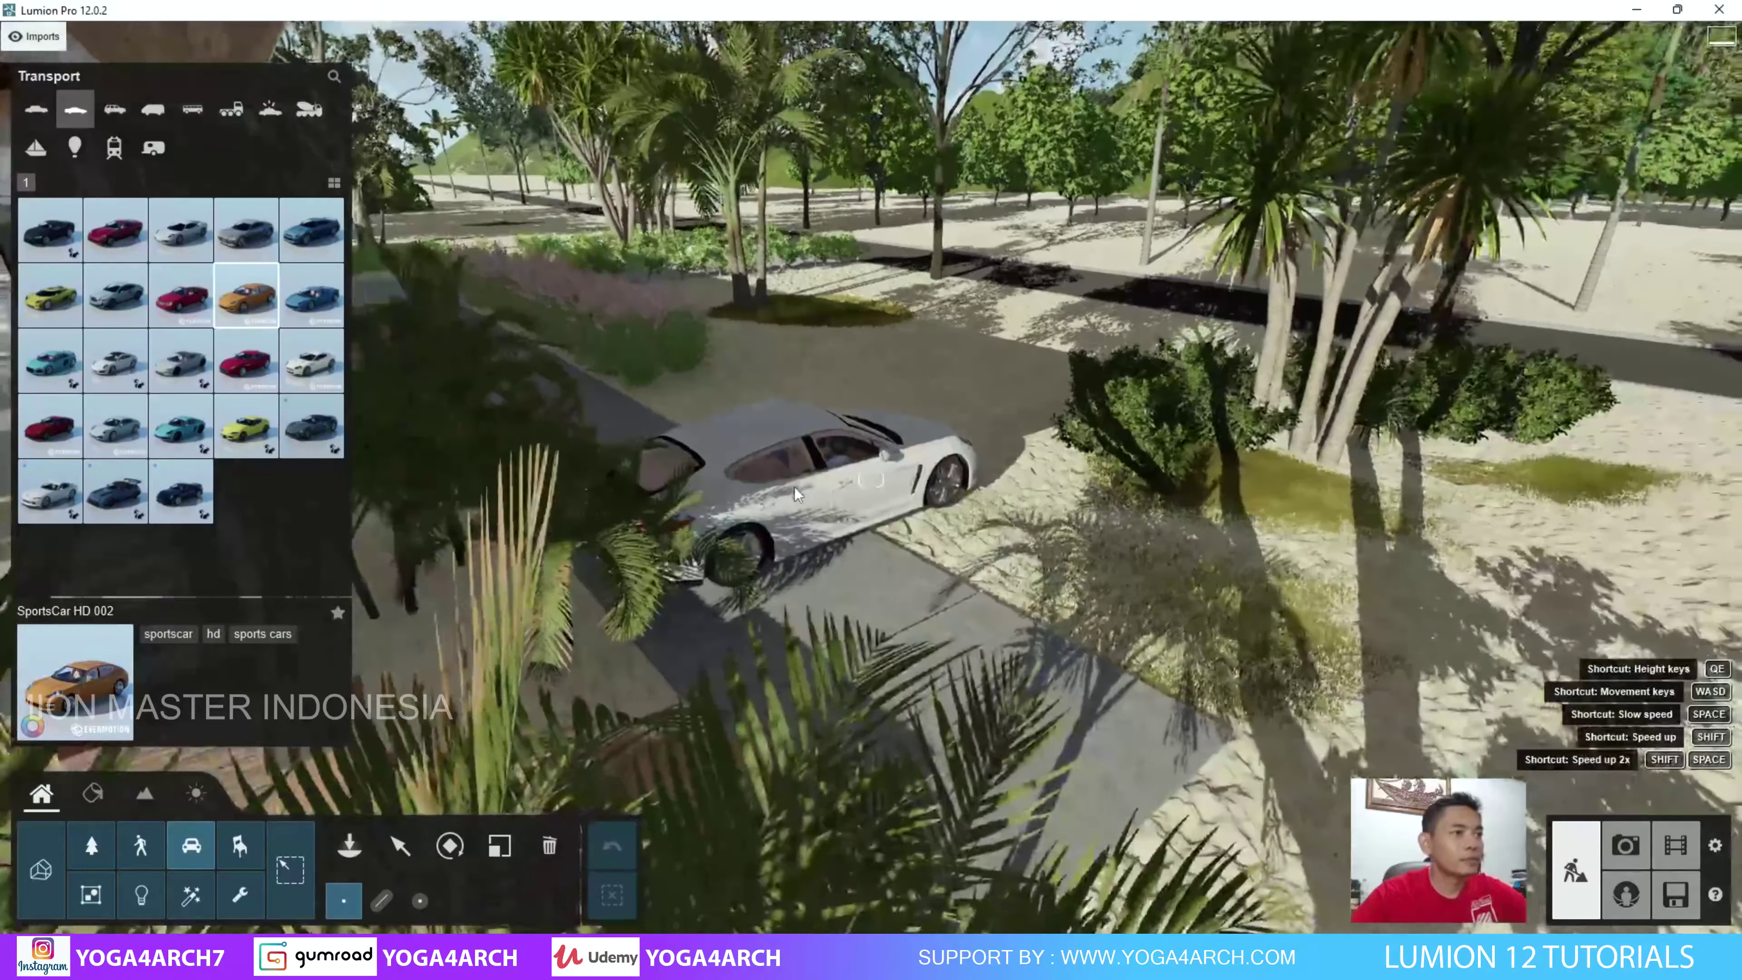
key(q)
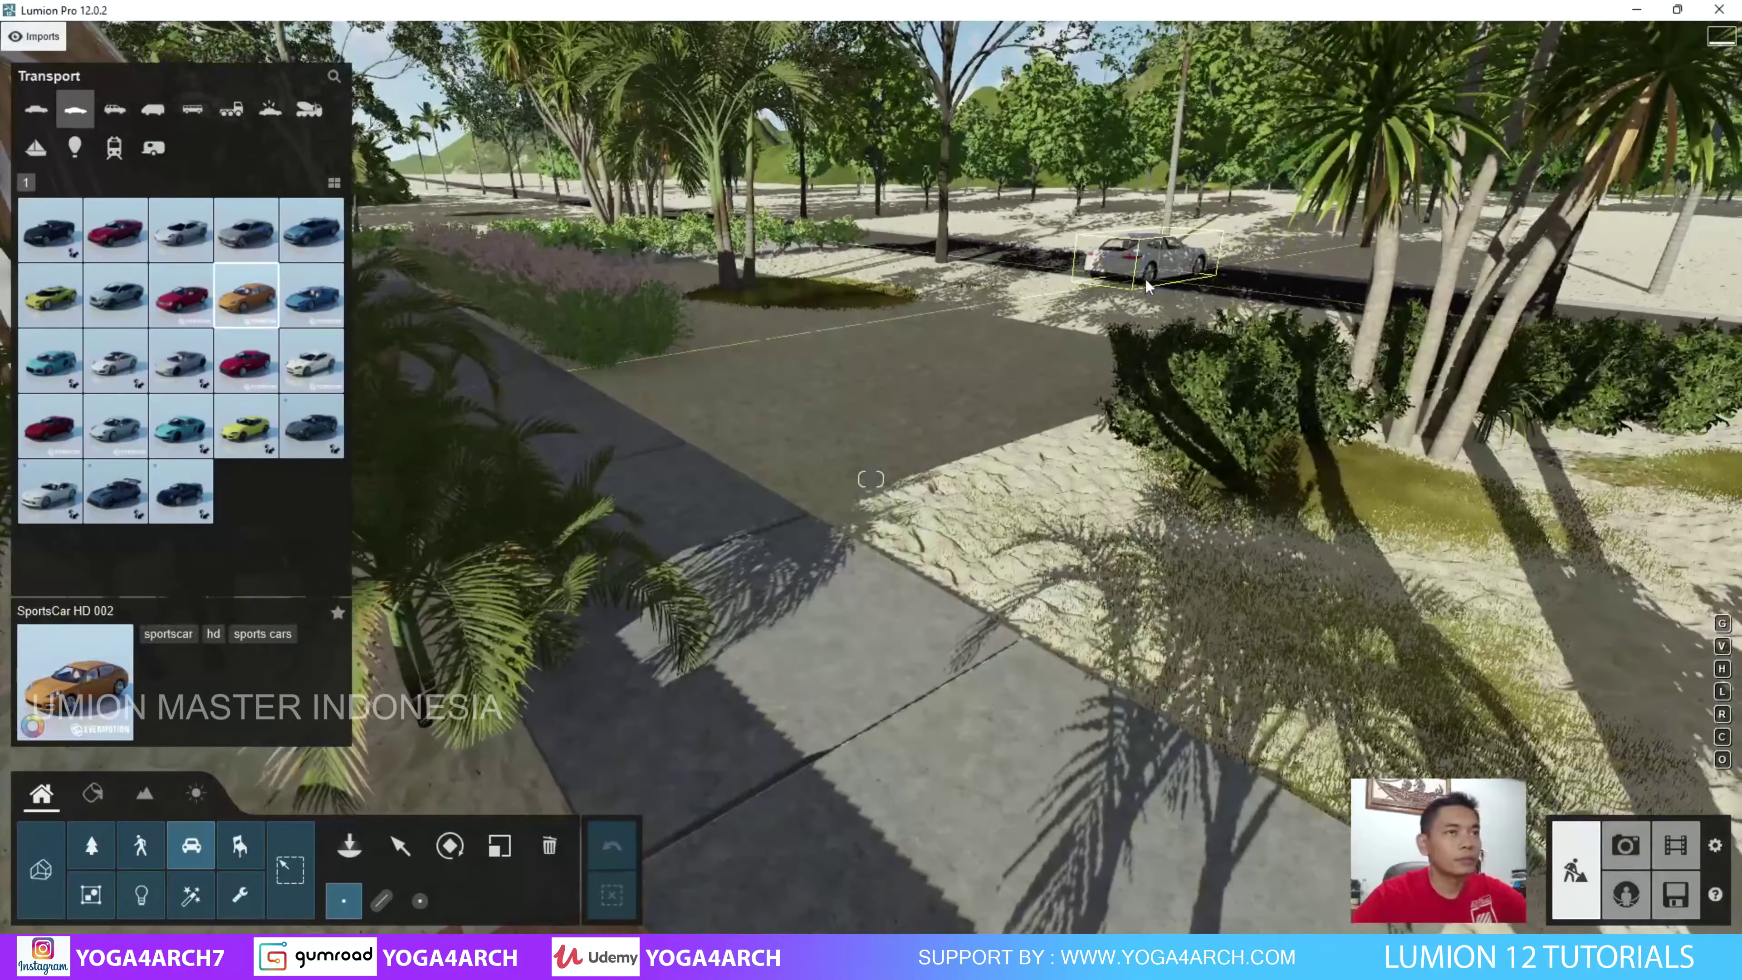
right_drag(892, 687, 891, 789)
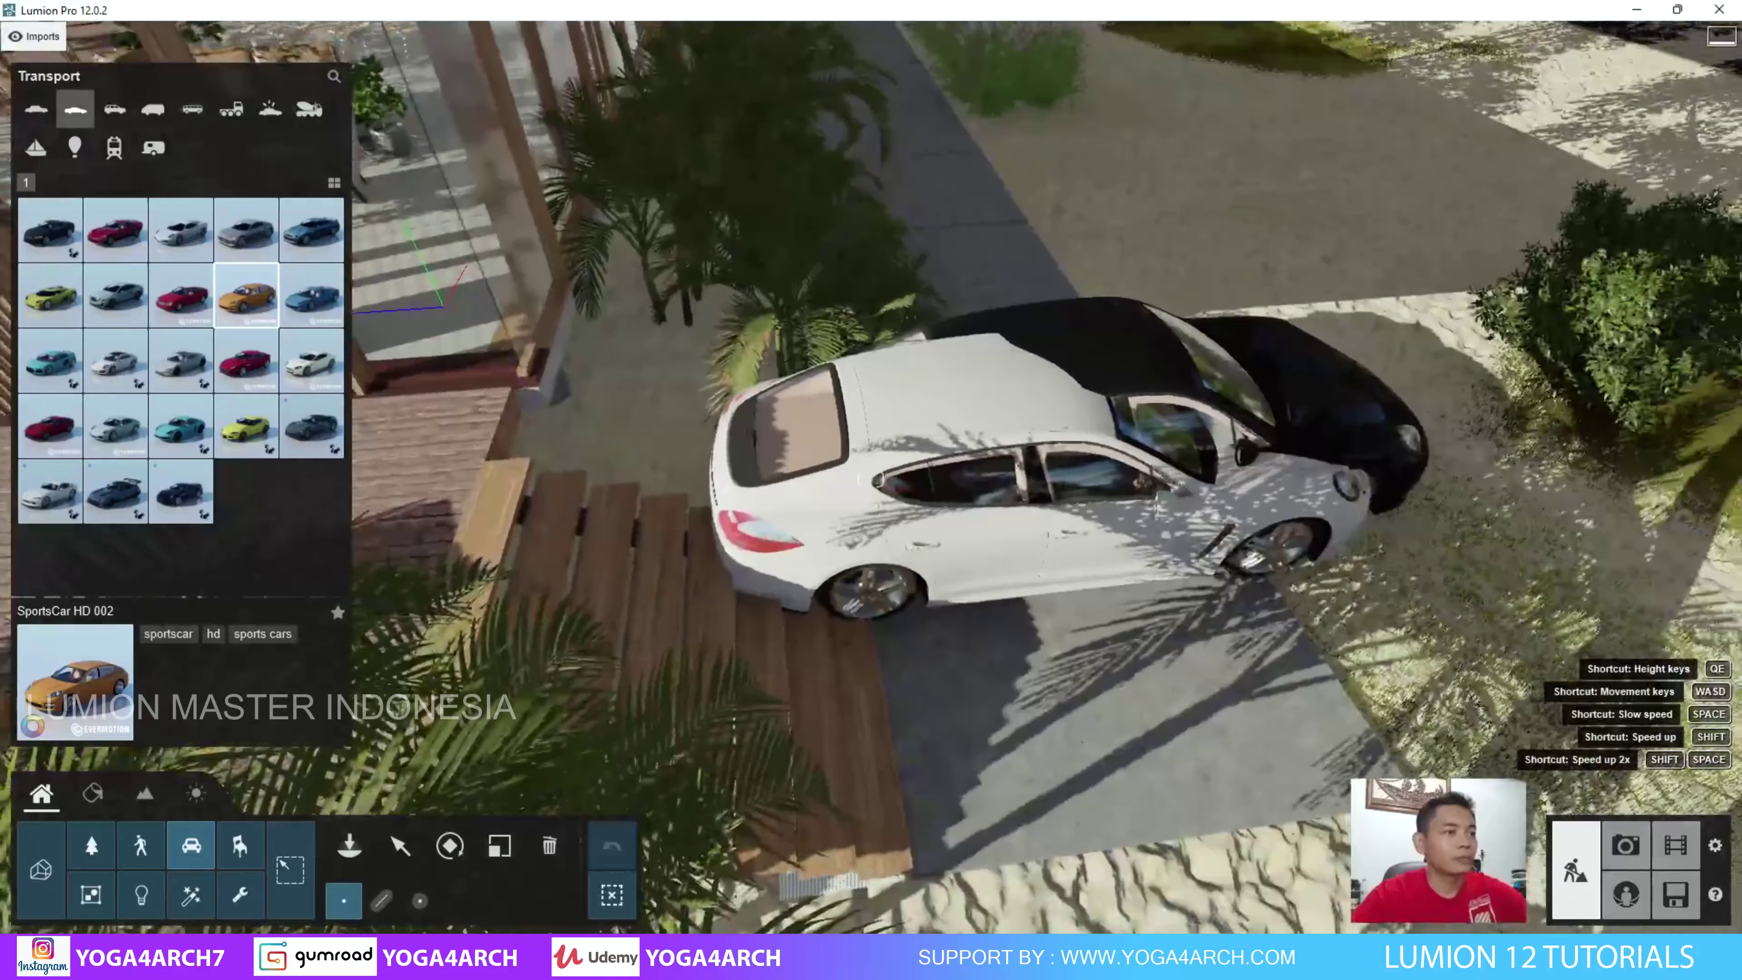
right_drag(862, 480, 861, 522)
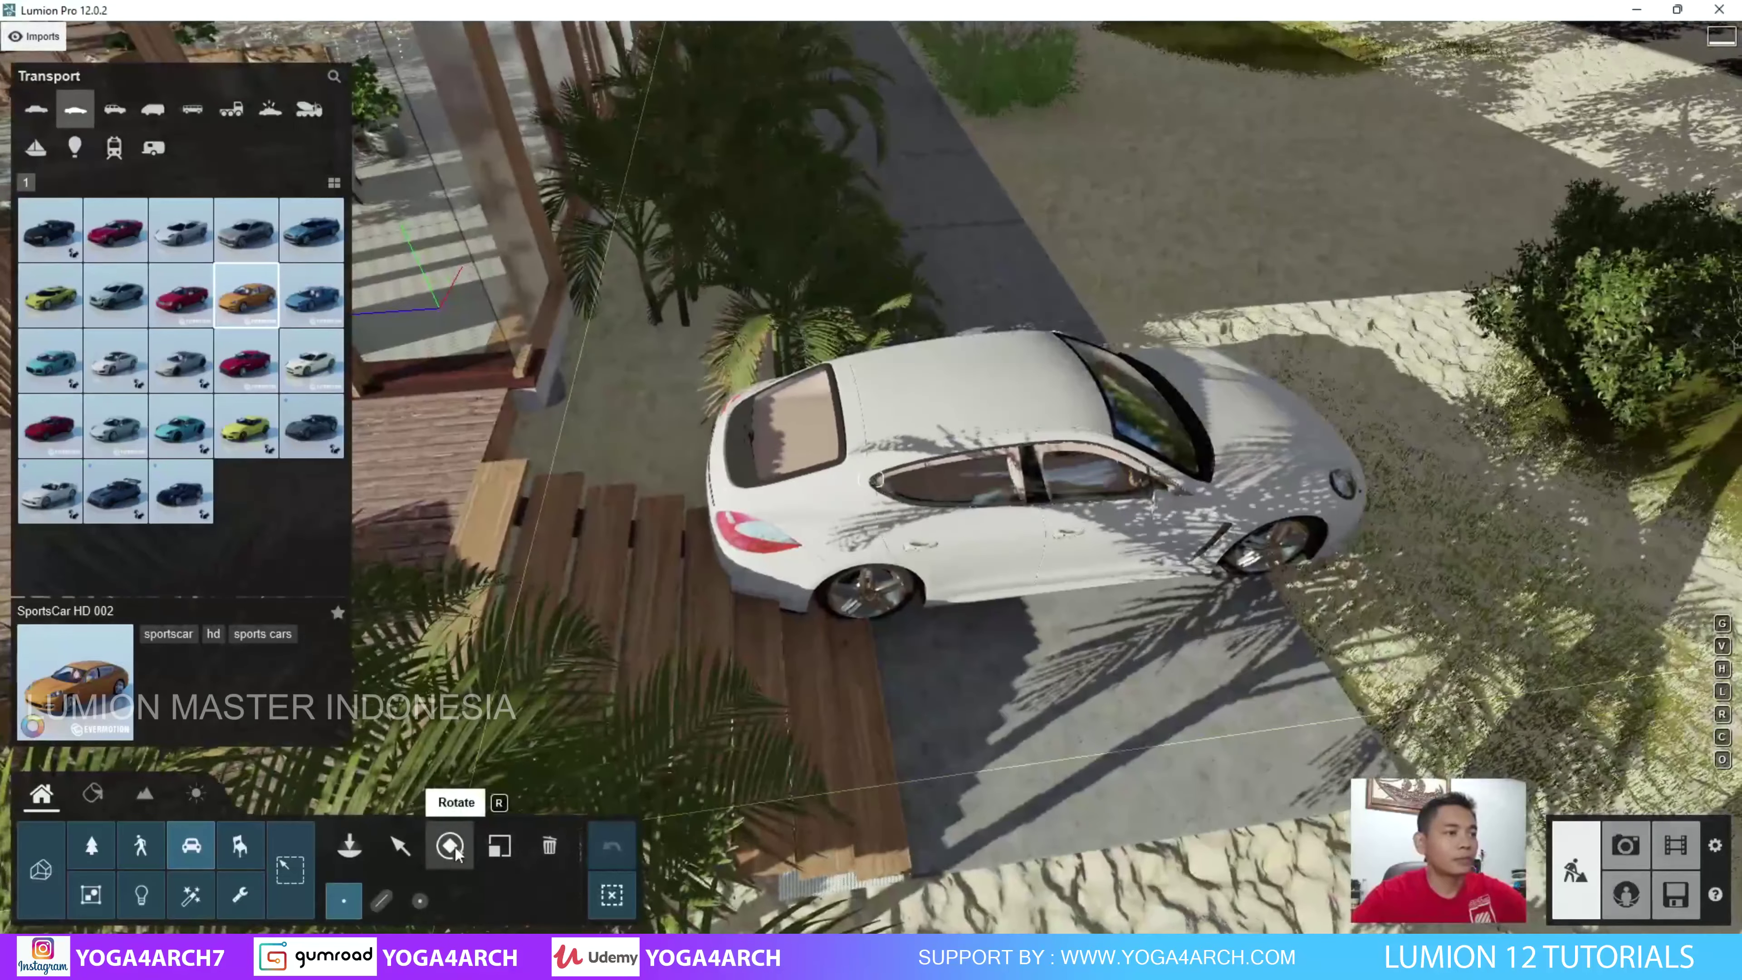
Park the SportsCar HD 002 by the deck steps, facing along the driveway, driver hidden.
click(450, 846)
click(1053, 515)
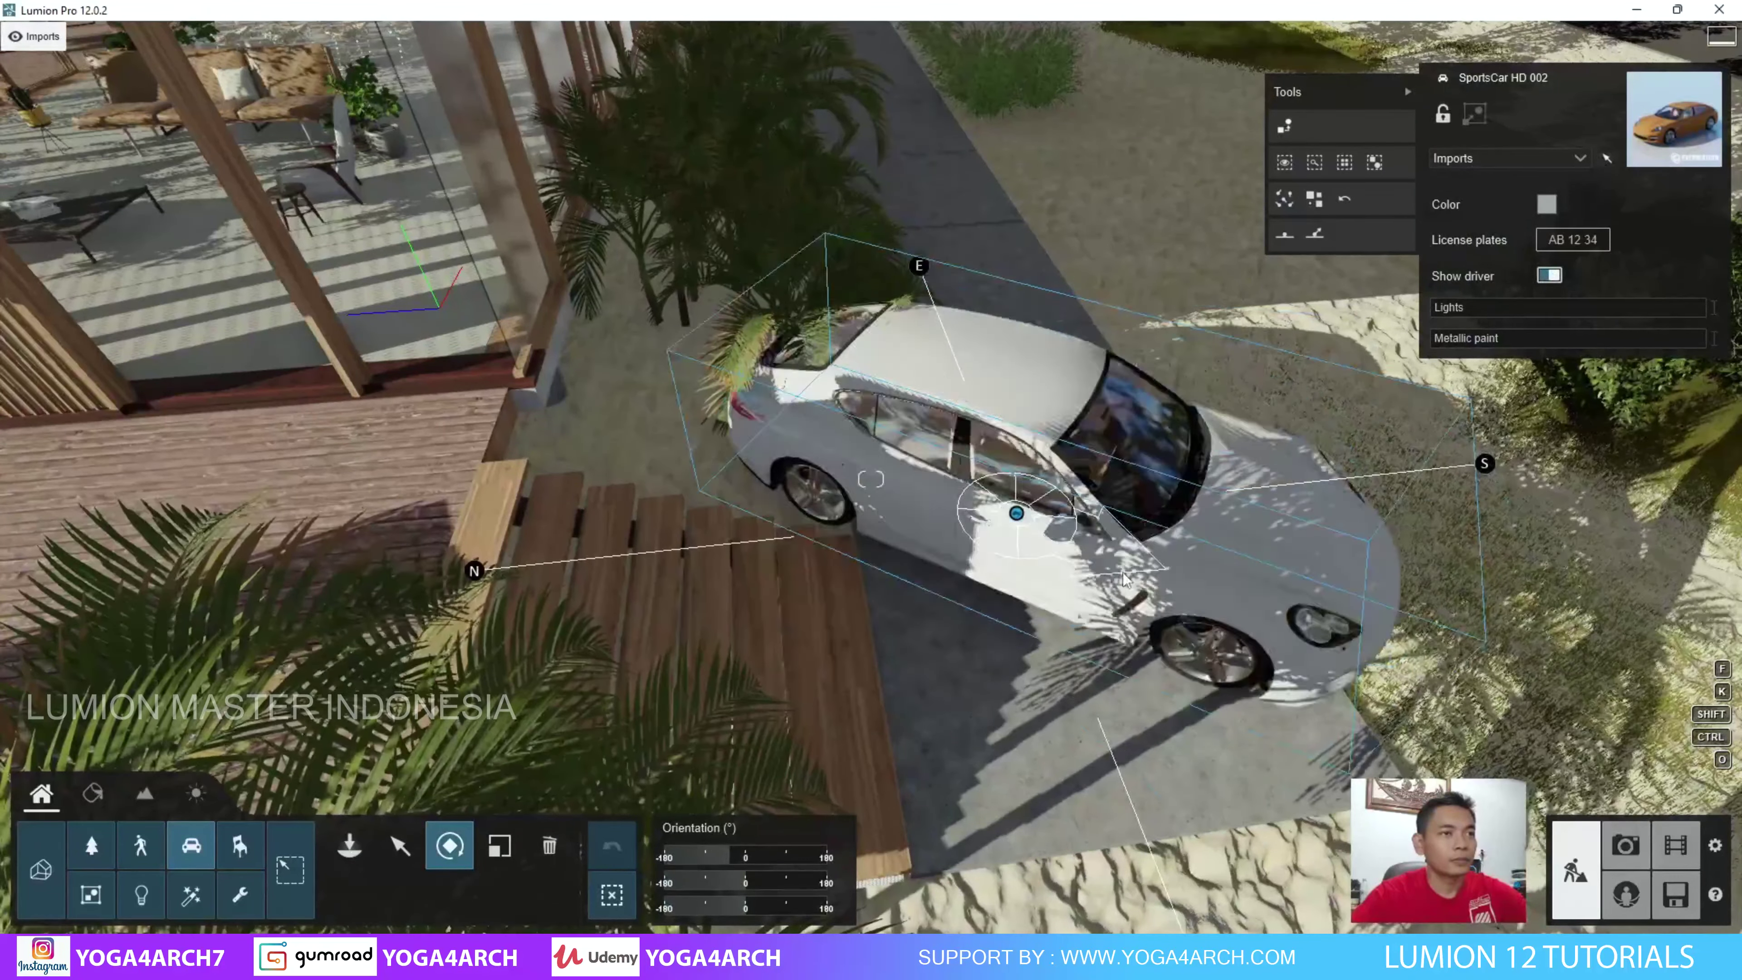
drag(1125, 580, 1112, 685)
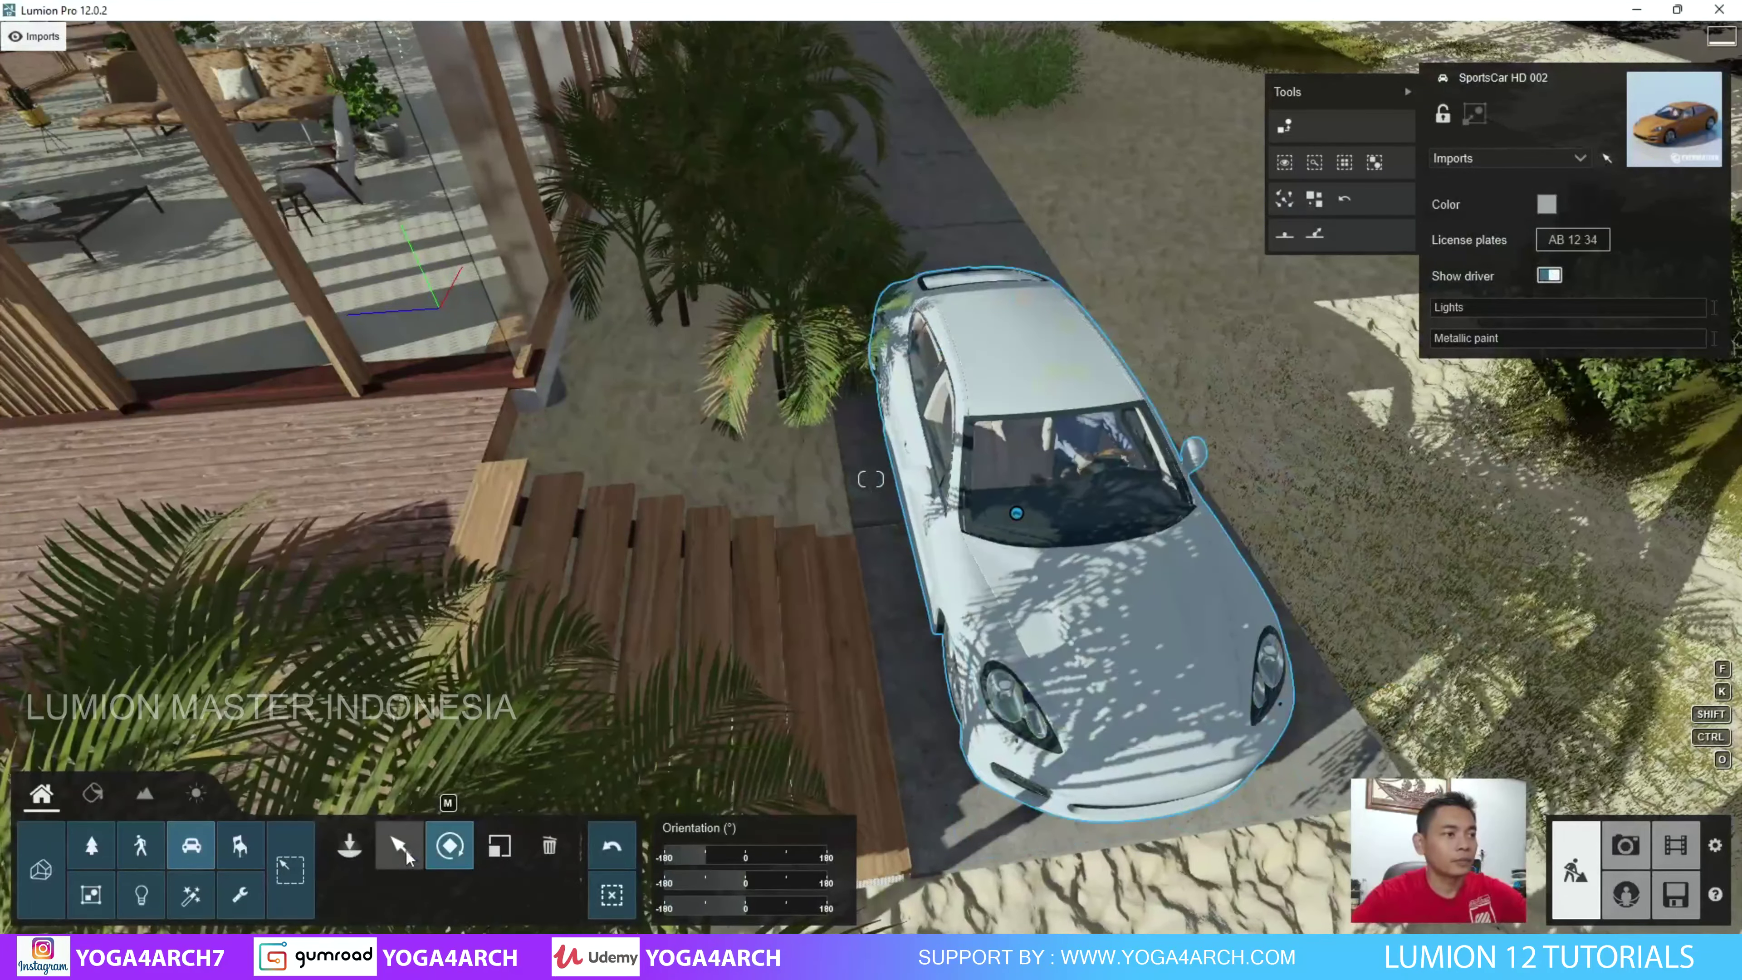
click(405, 850)
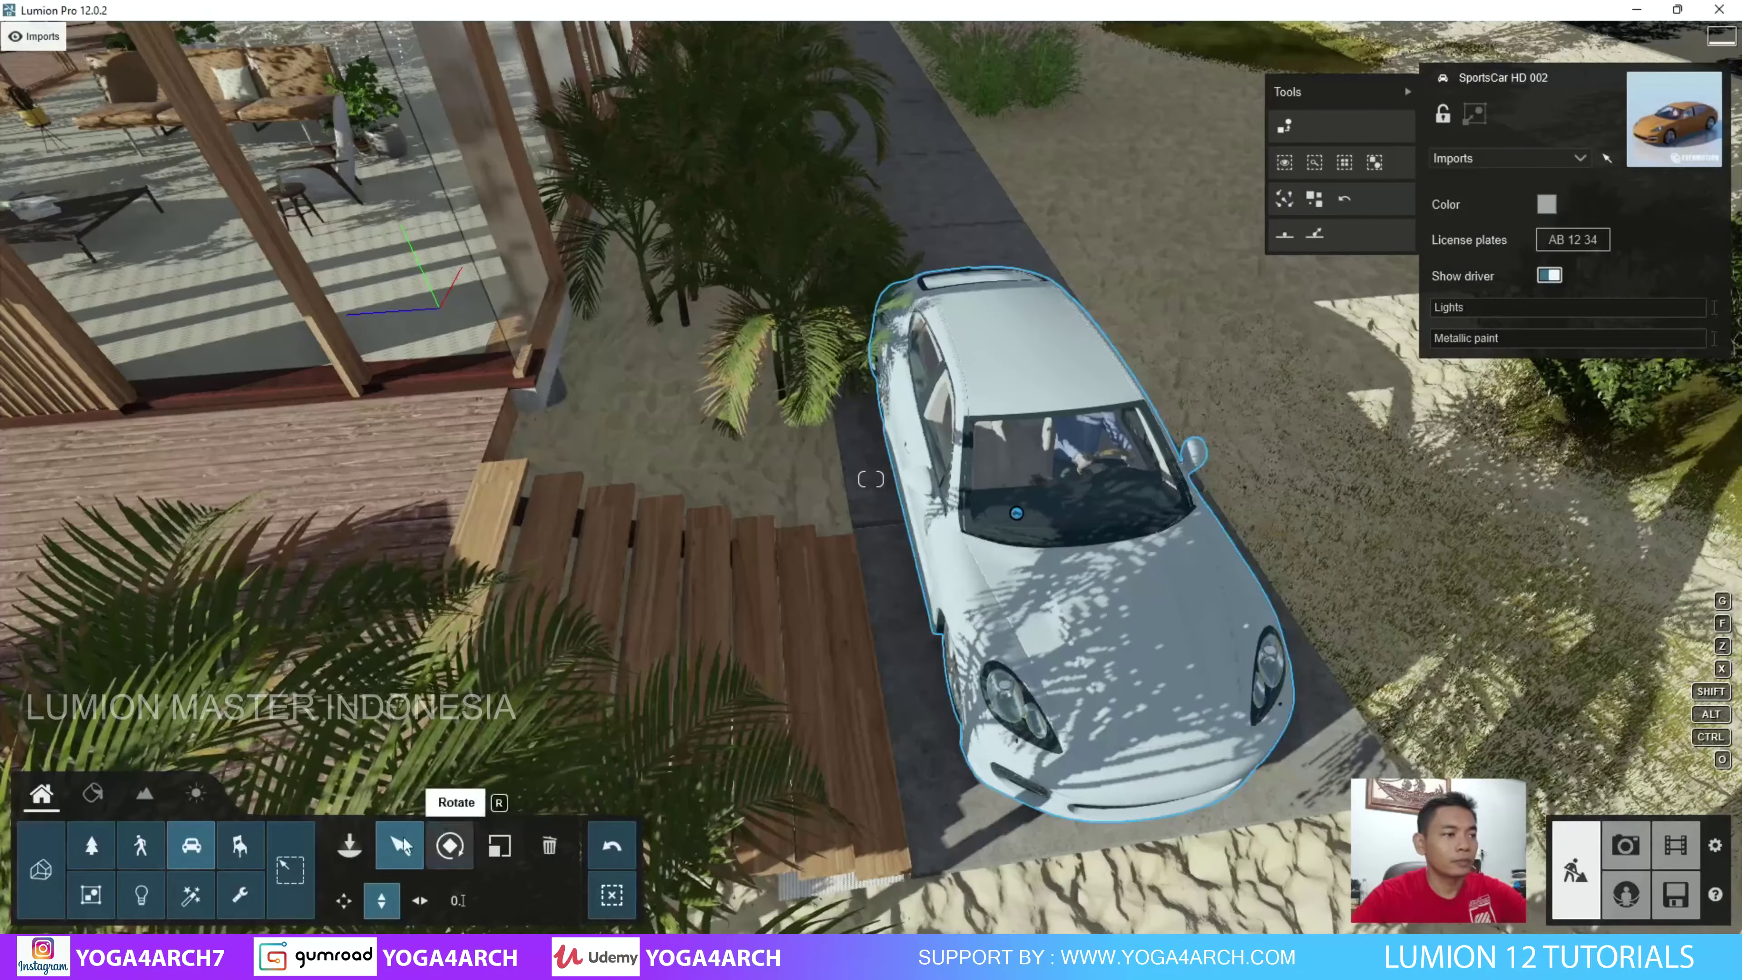
click(350, 845)
click(402, 846)
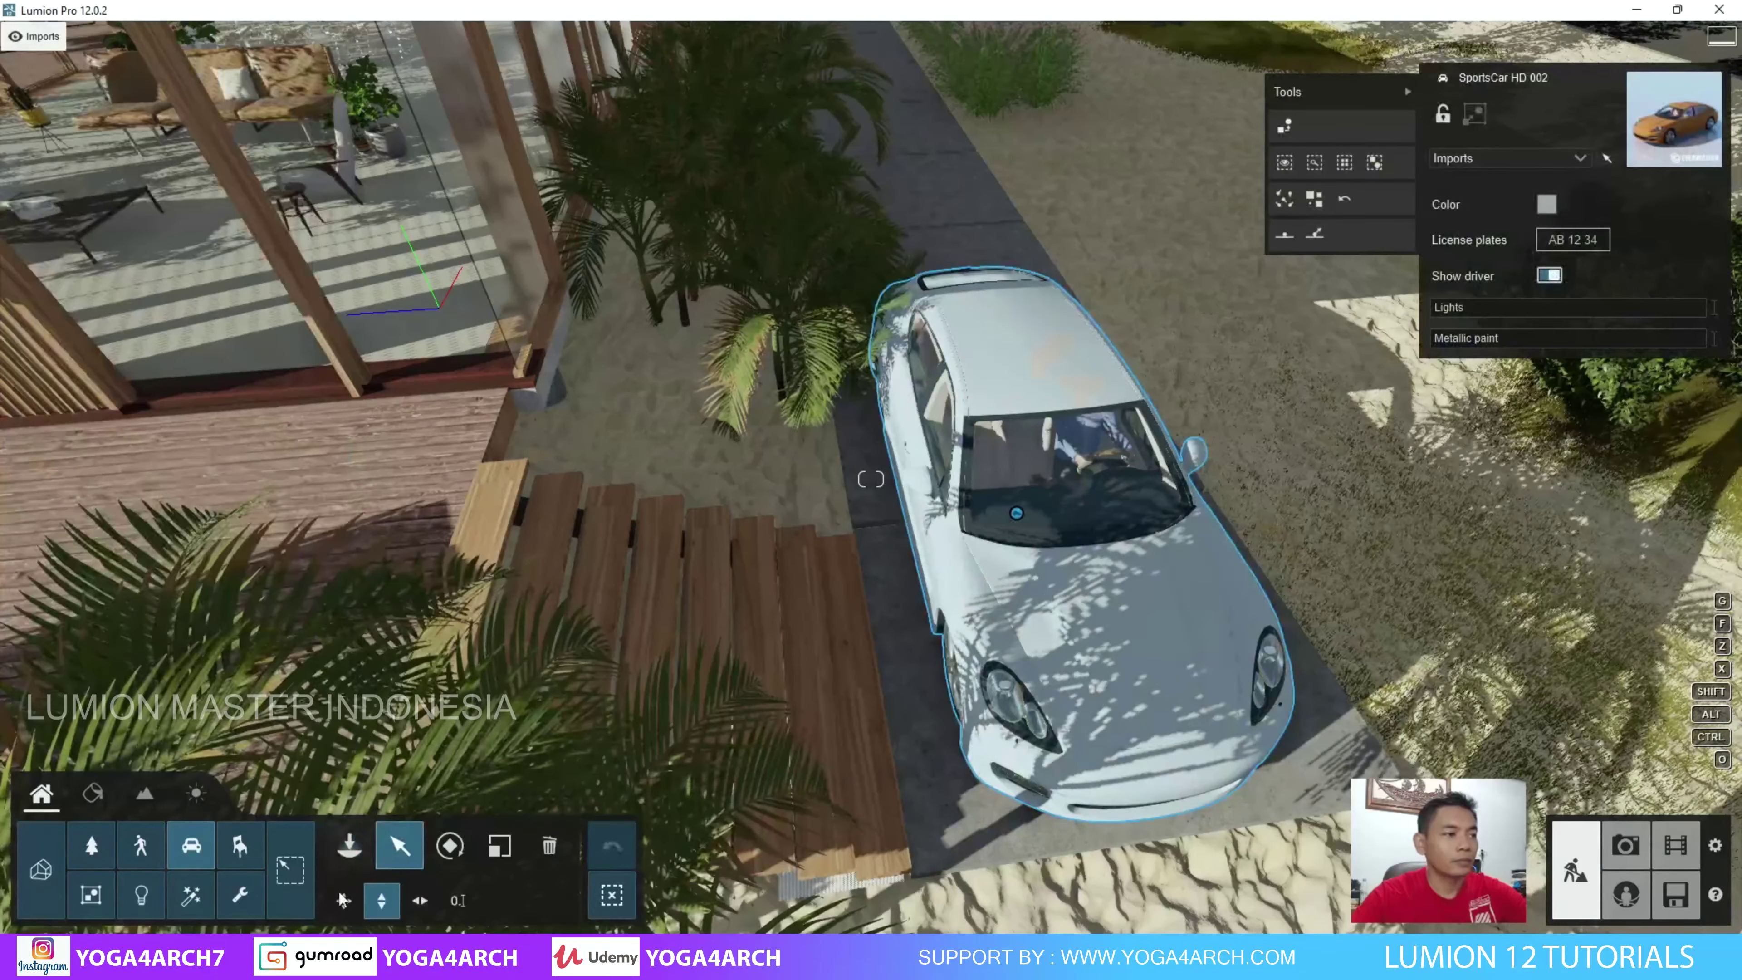
click(343, 900)
drag(1017, 513, 1005, 518)
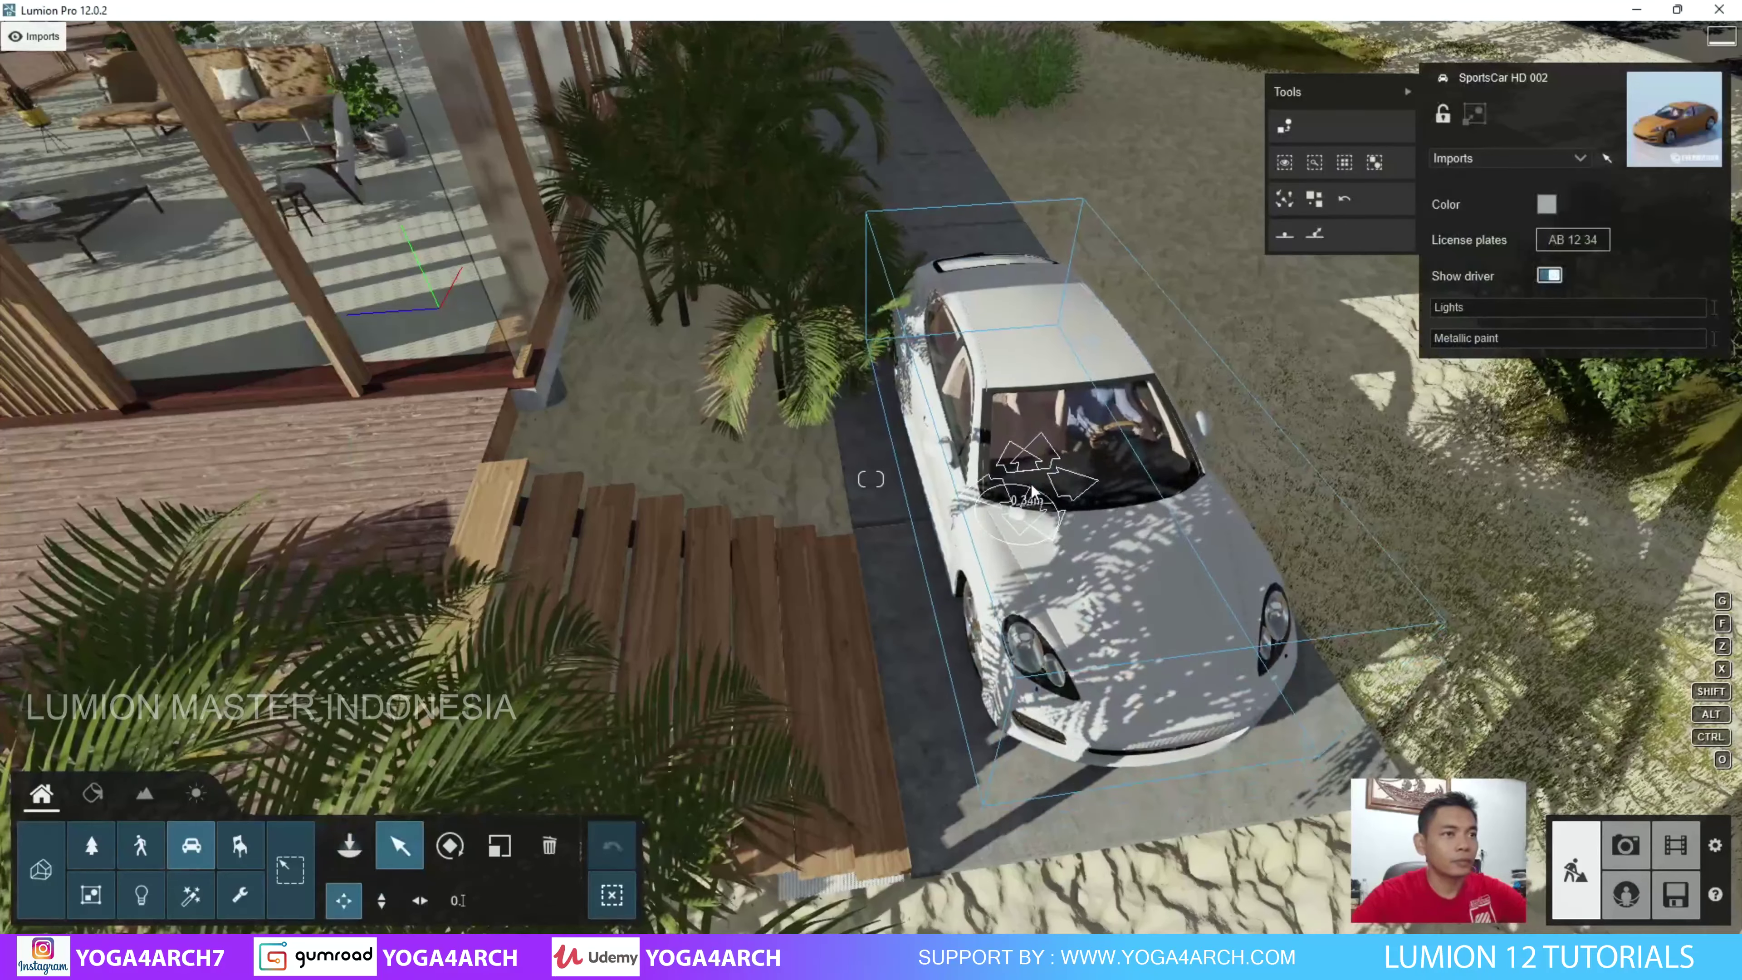
click(1549, 275)
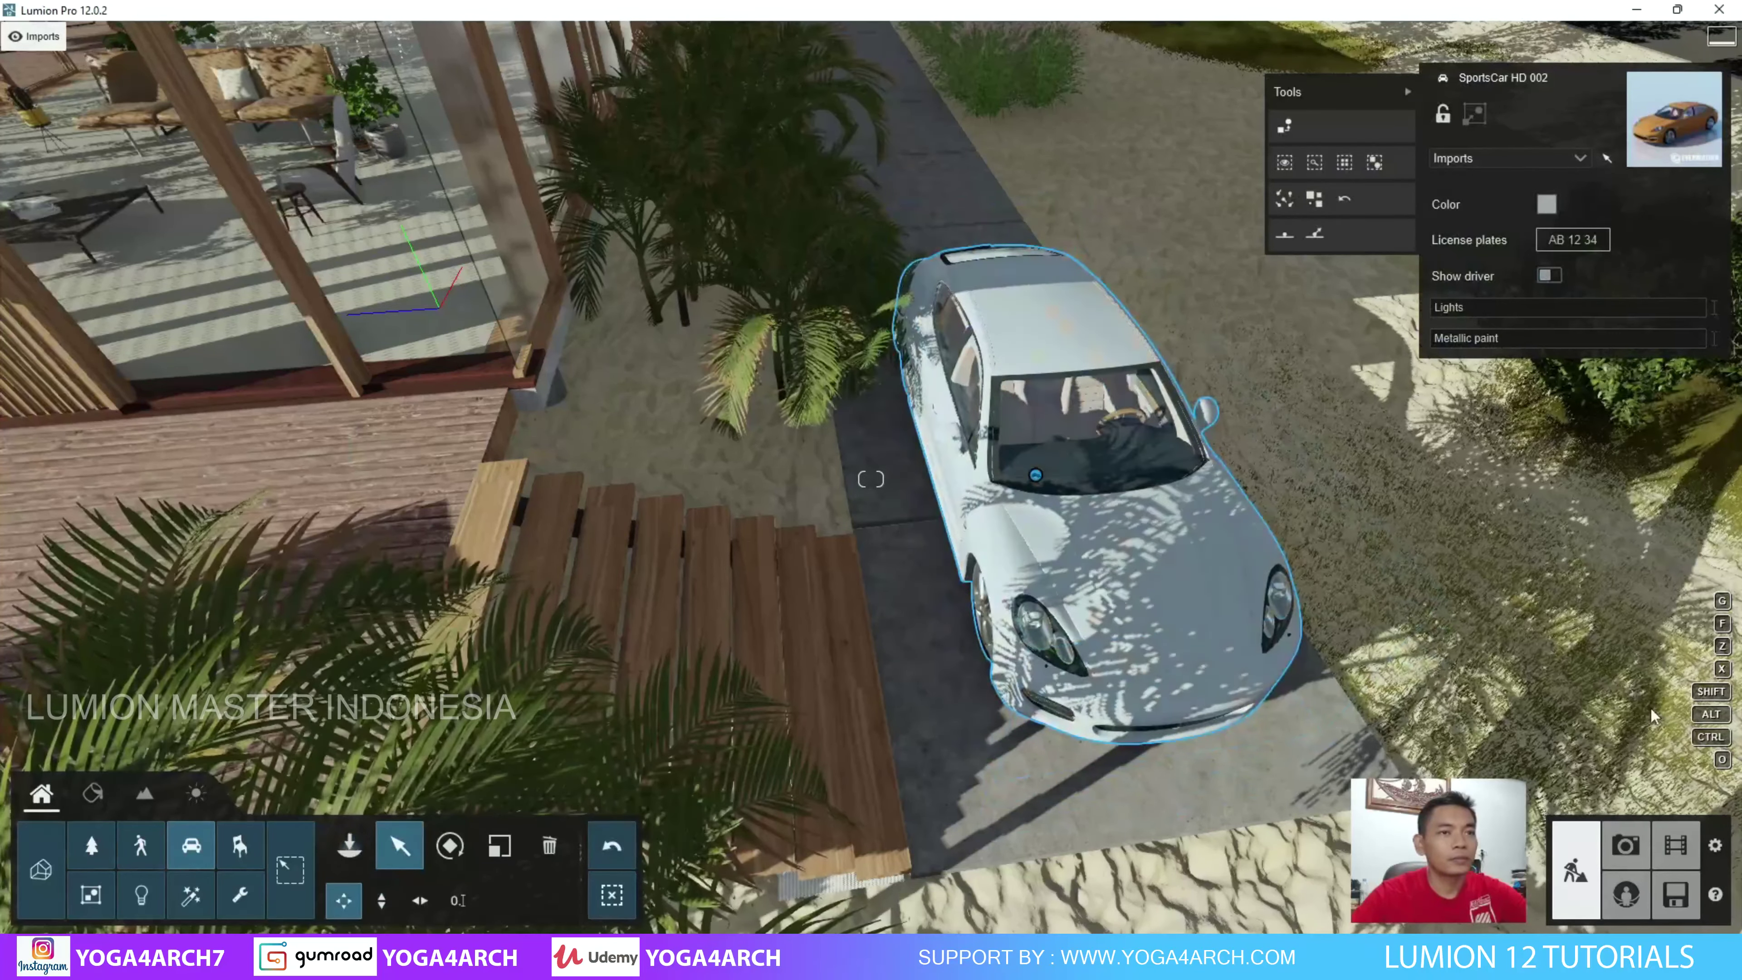
Restore the Beach vacation camera view and return to Build mode.
click(1625, 845)
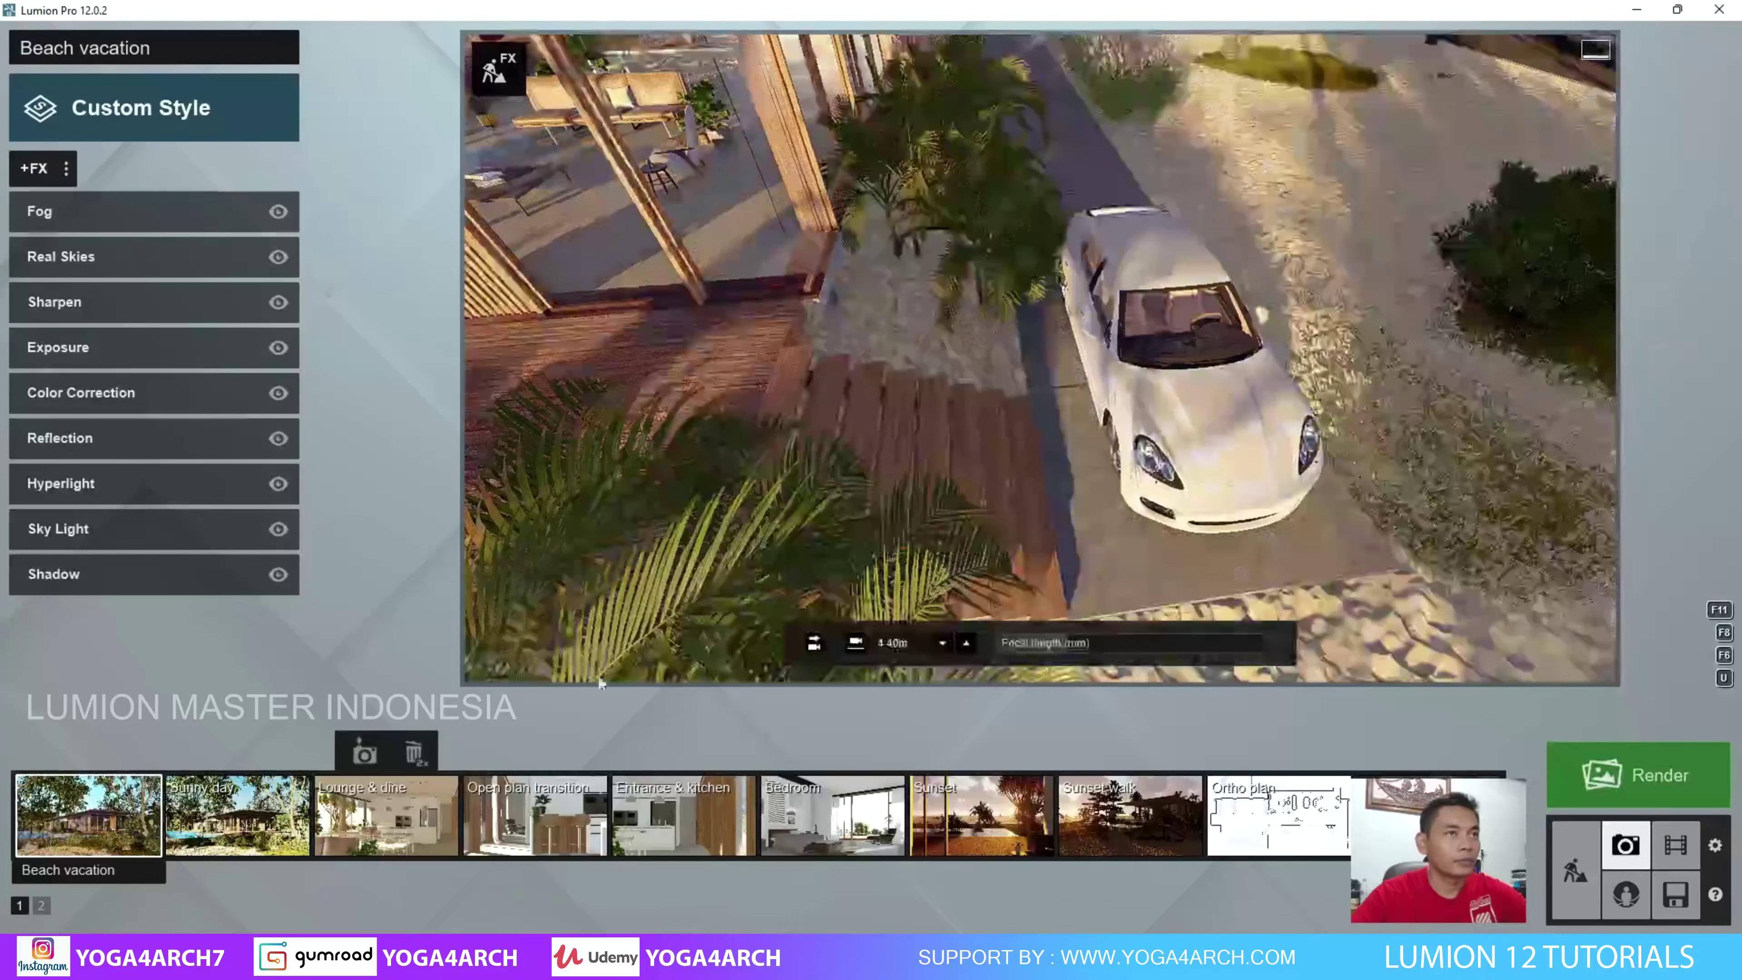
click(139, 807)
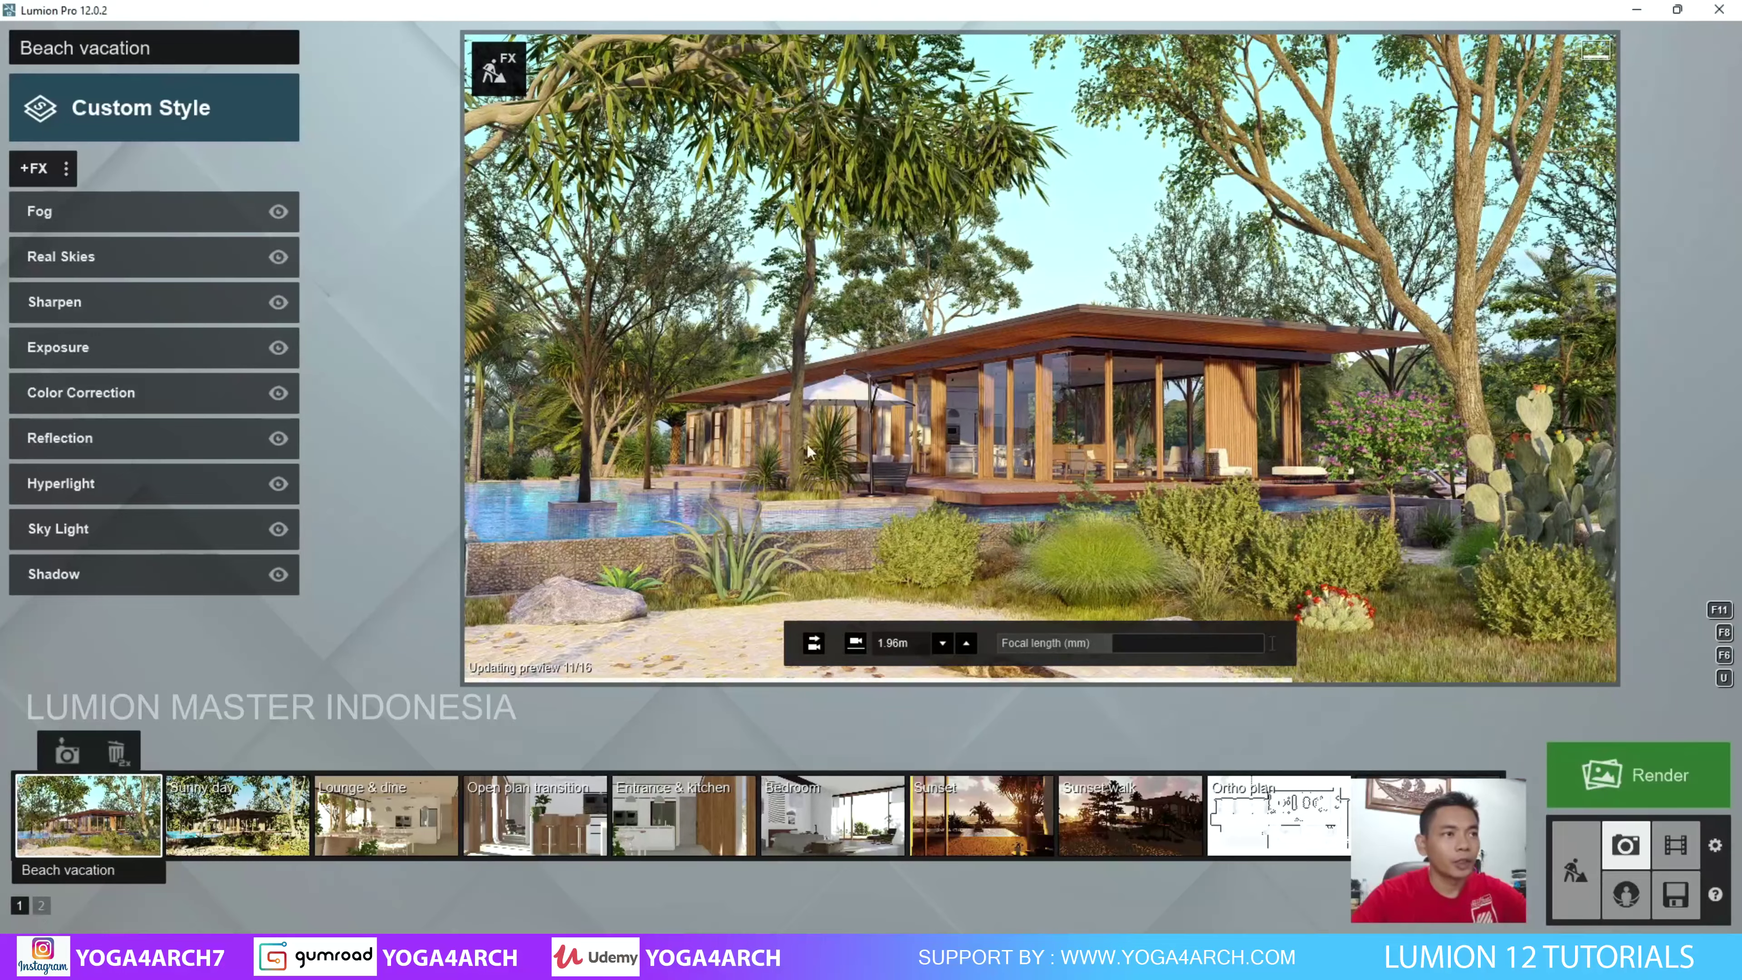
click(1575, 870)
Fly onto the pool deck and place a standing Dan 001 figure from the static 3D people.
key(w)
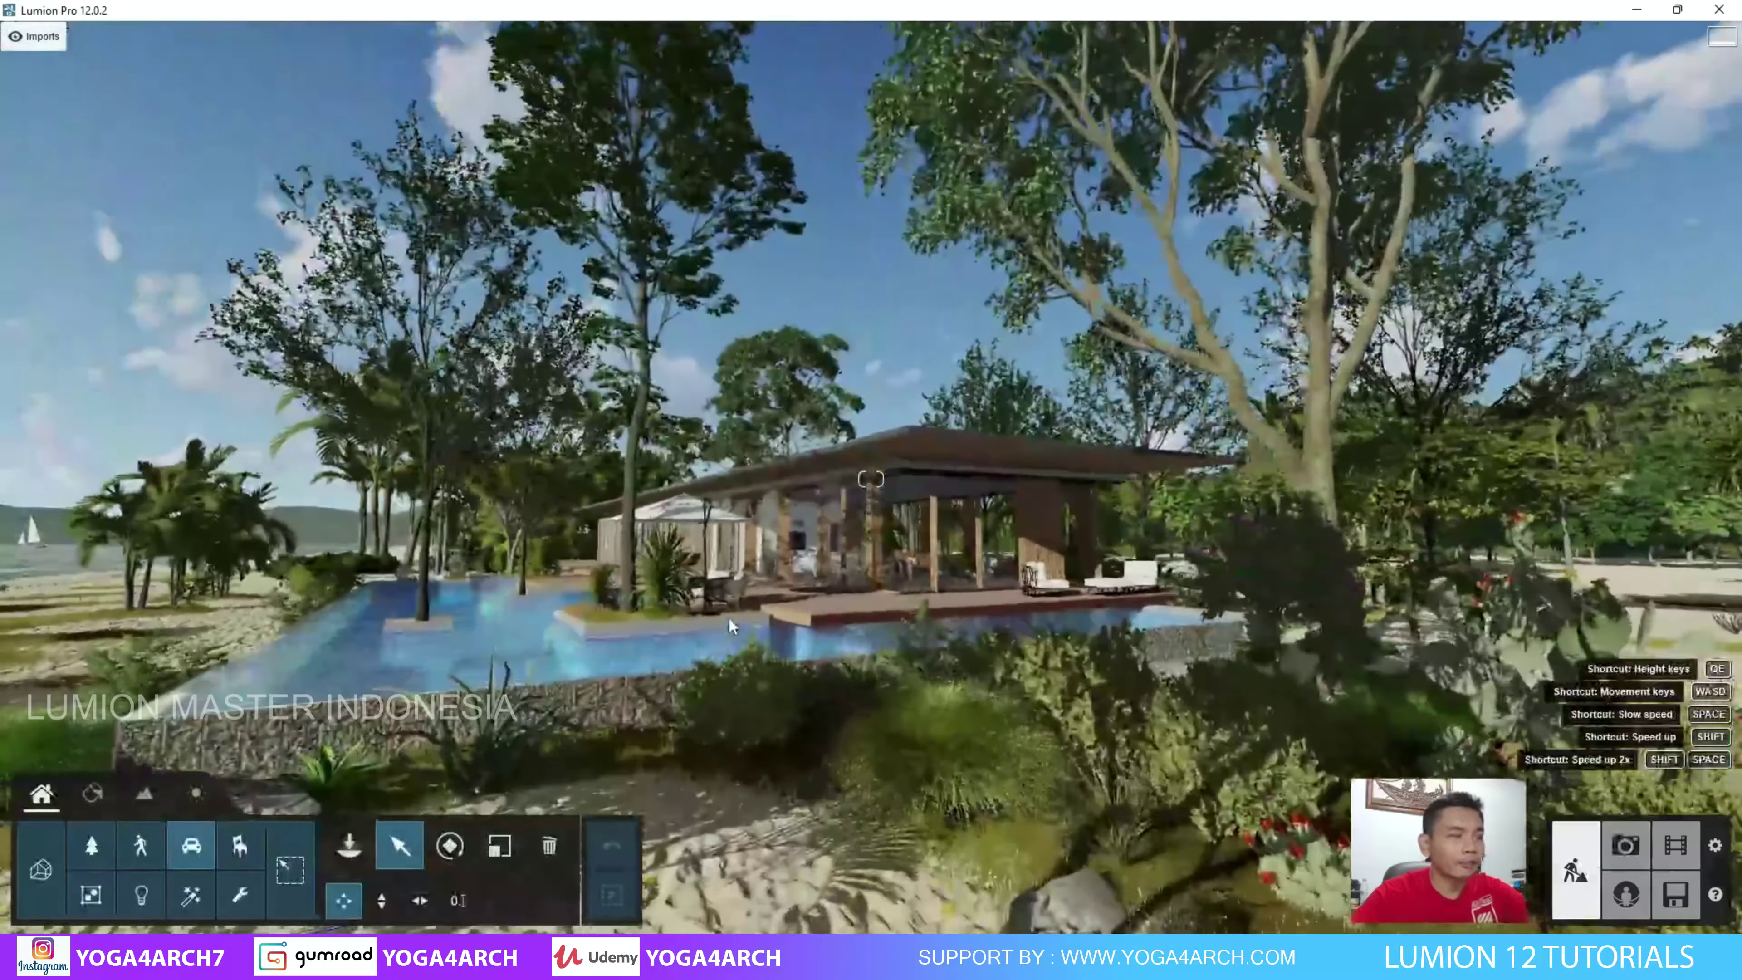
key(w)
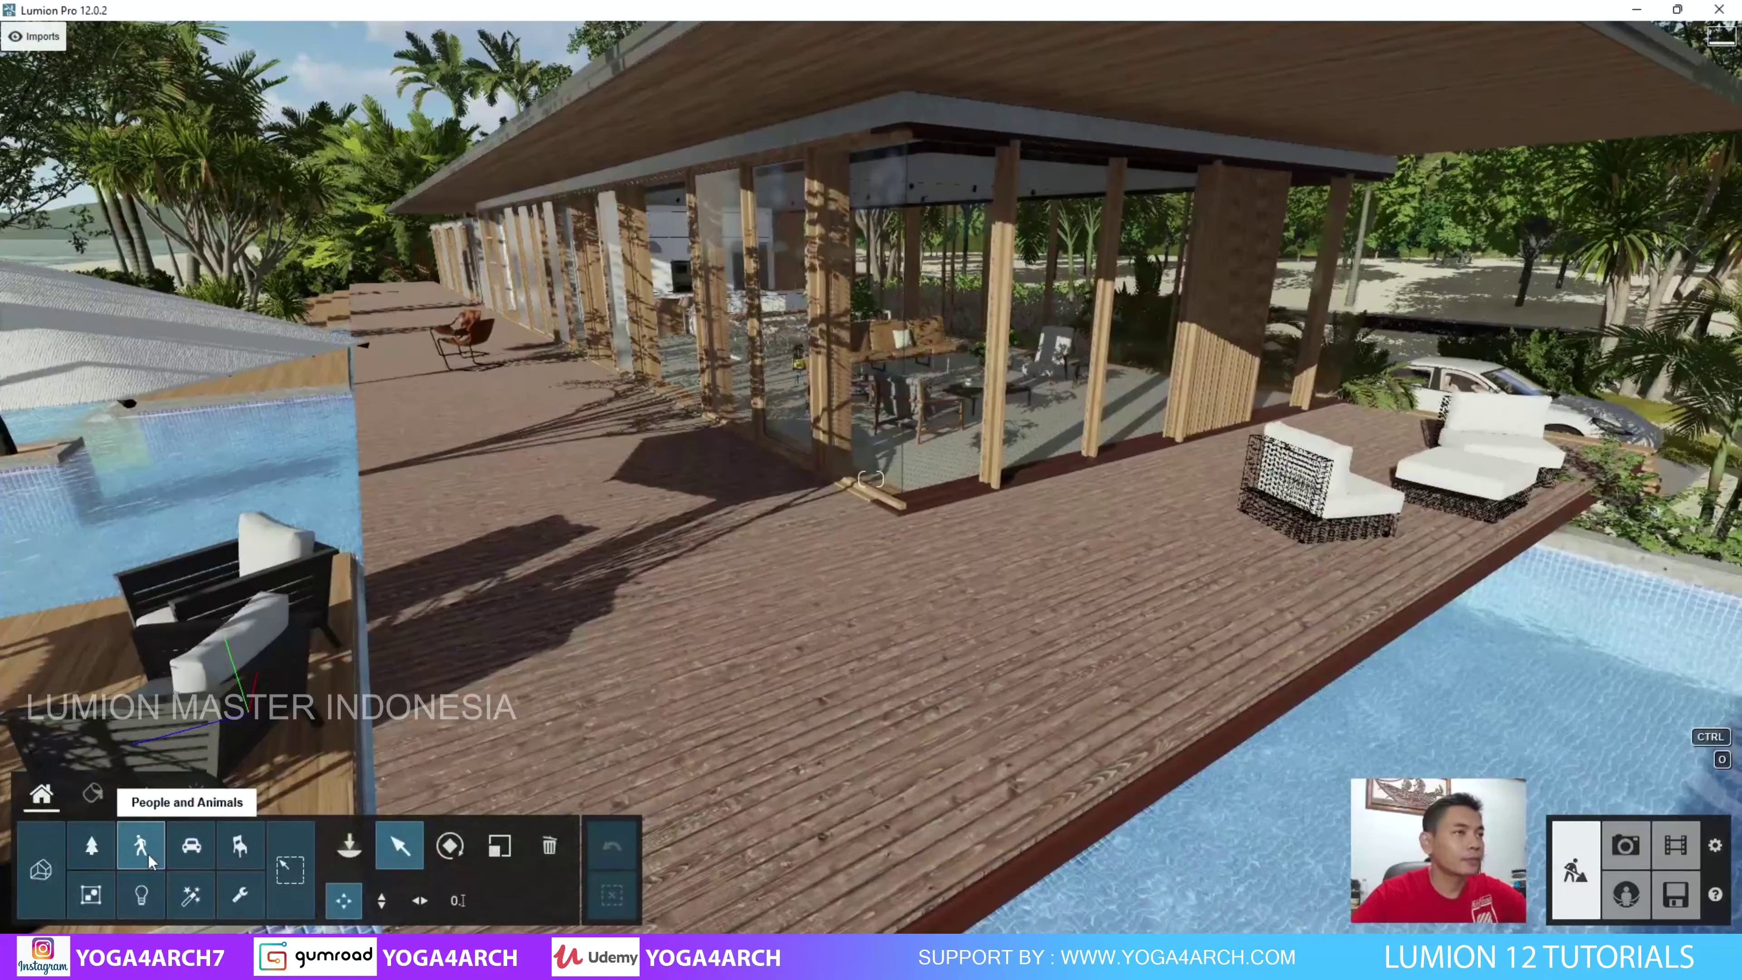
click(141, 846)
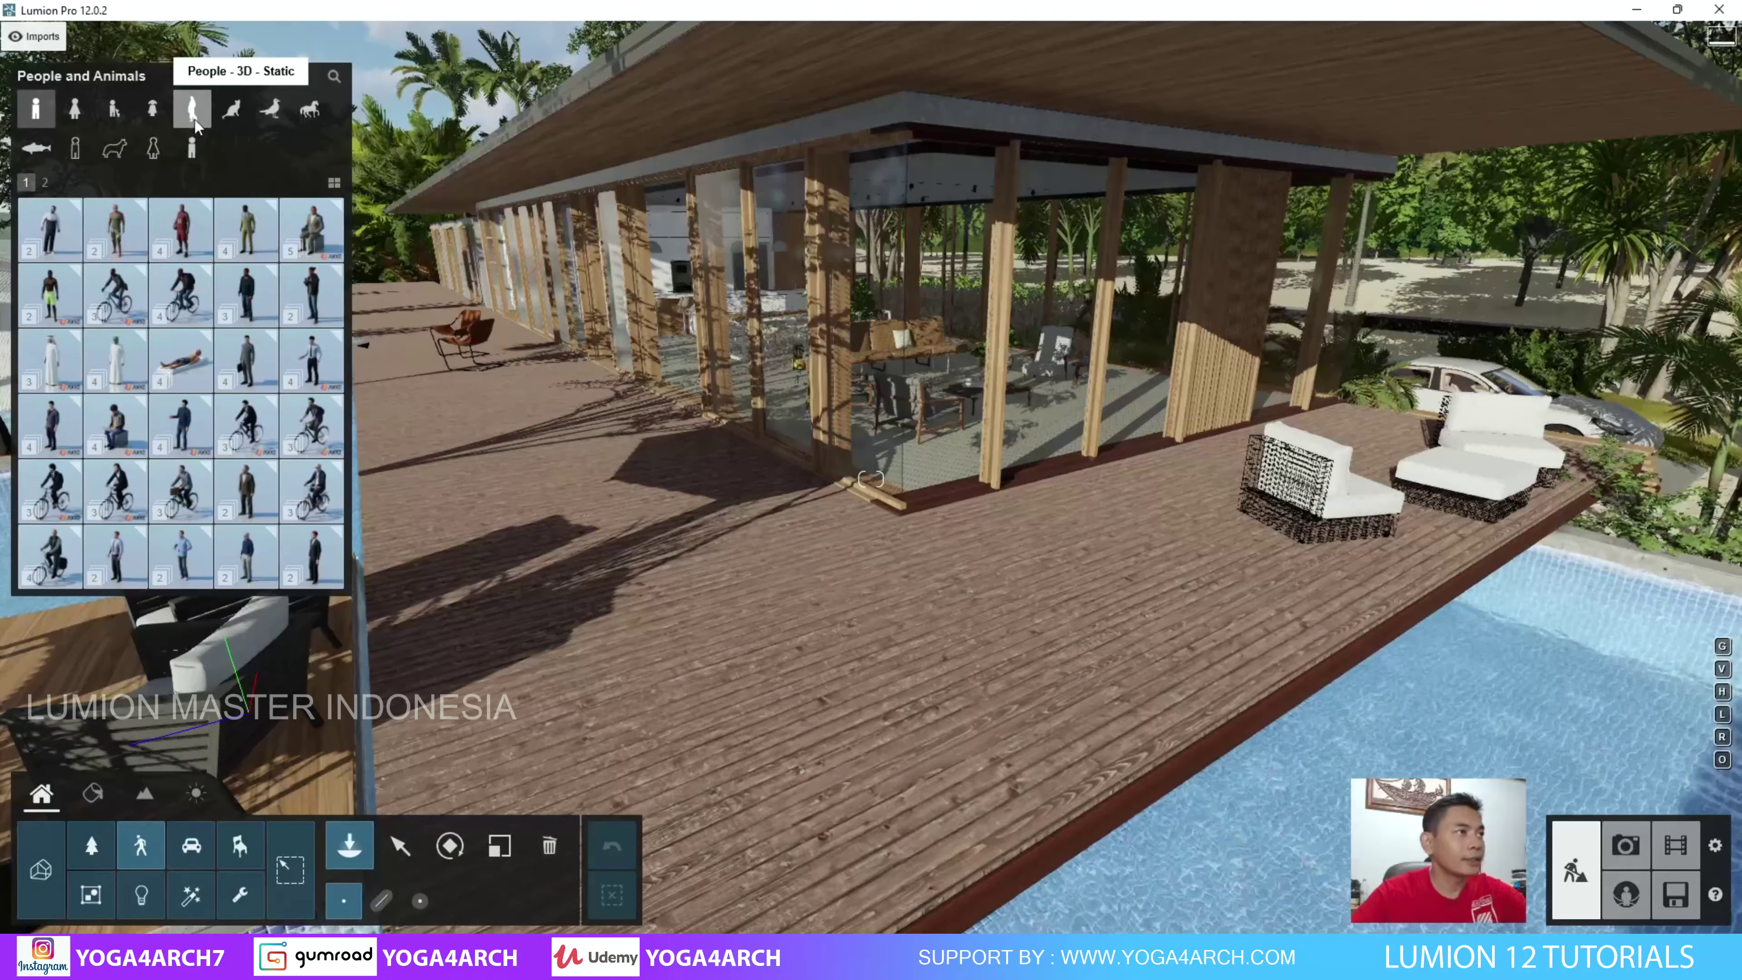
click(194, 120)
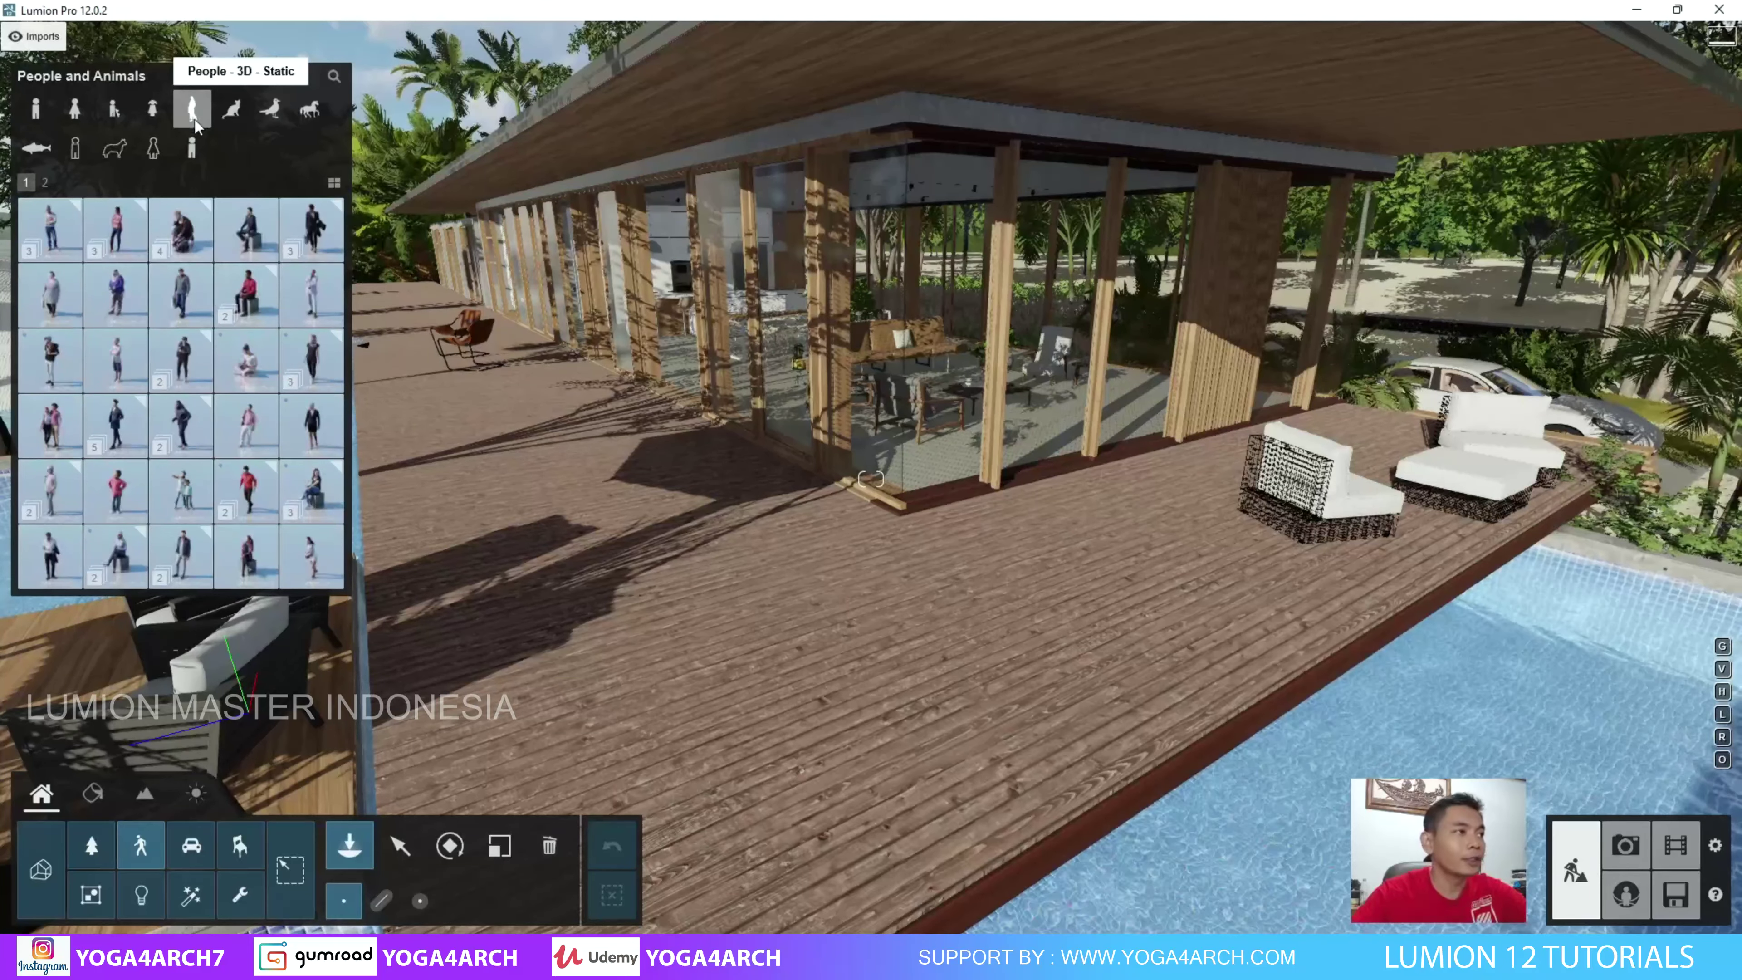
click(188, 352)
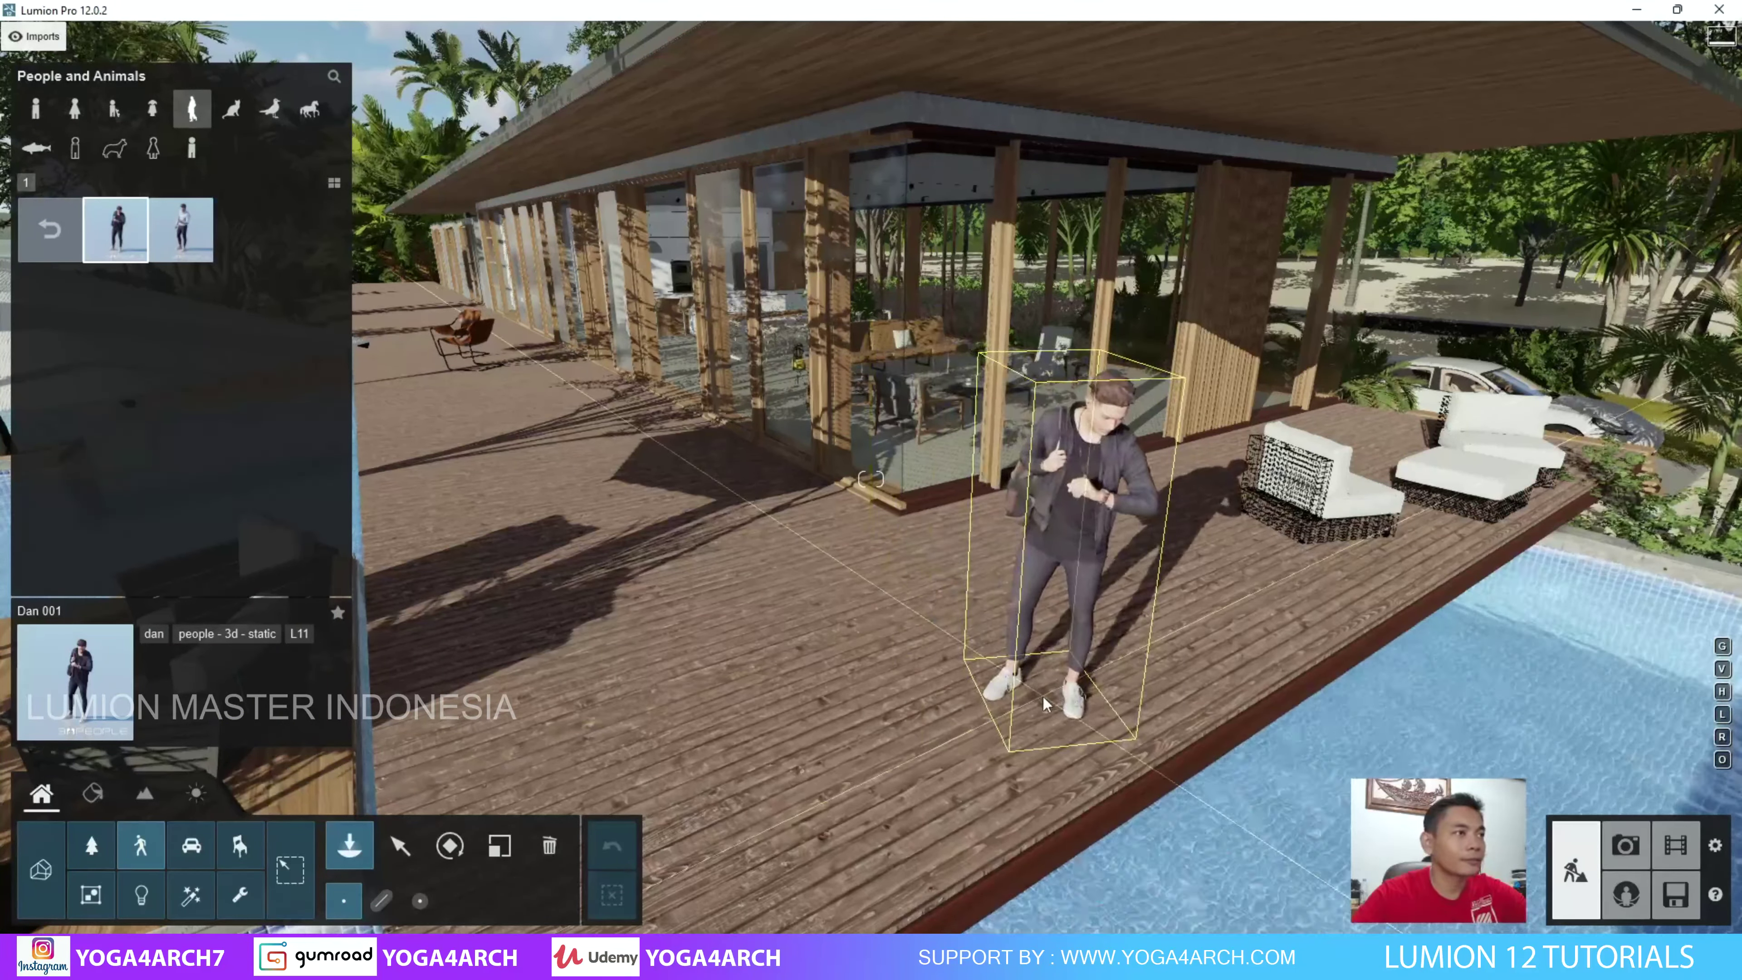
click(1043, 703)
Pick Dan 002, then place a seated Juliette 001 on a white lounge chair.
click(198, 242)
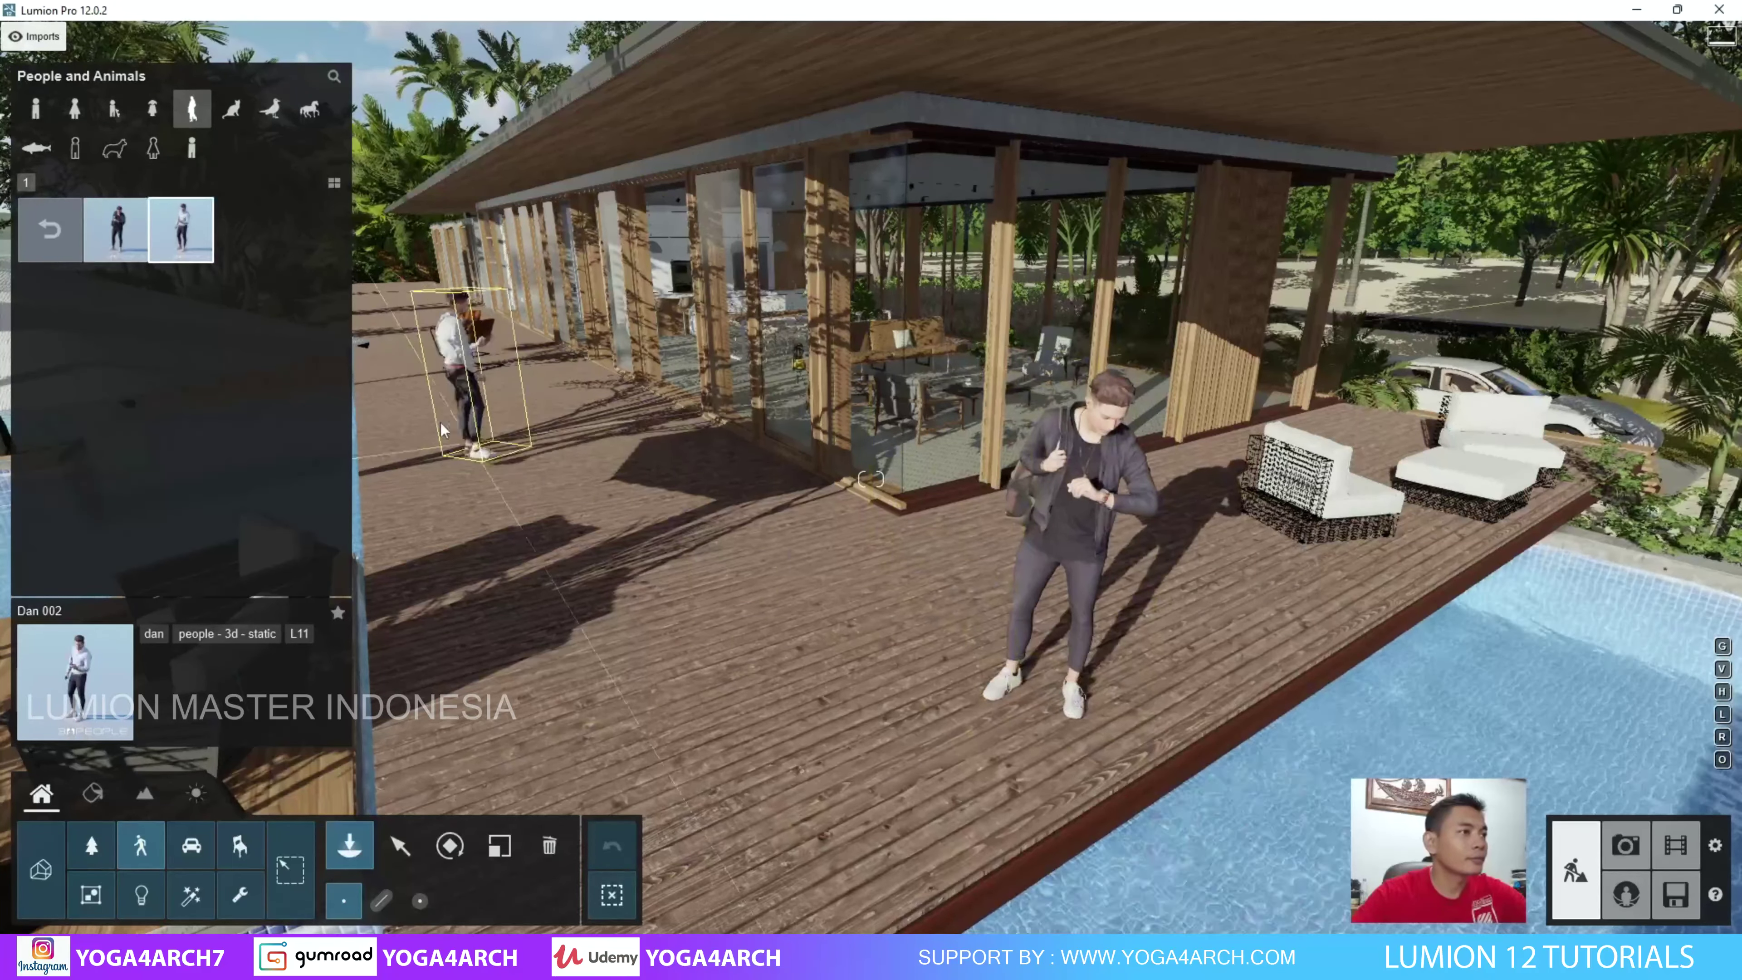
click(33, 201)
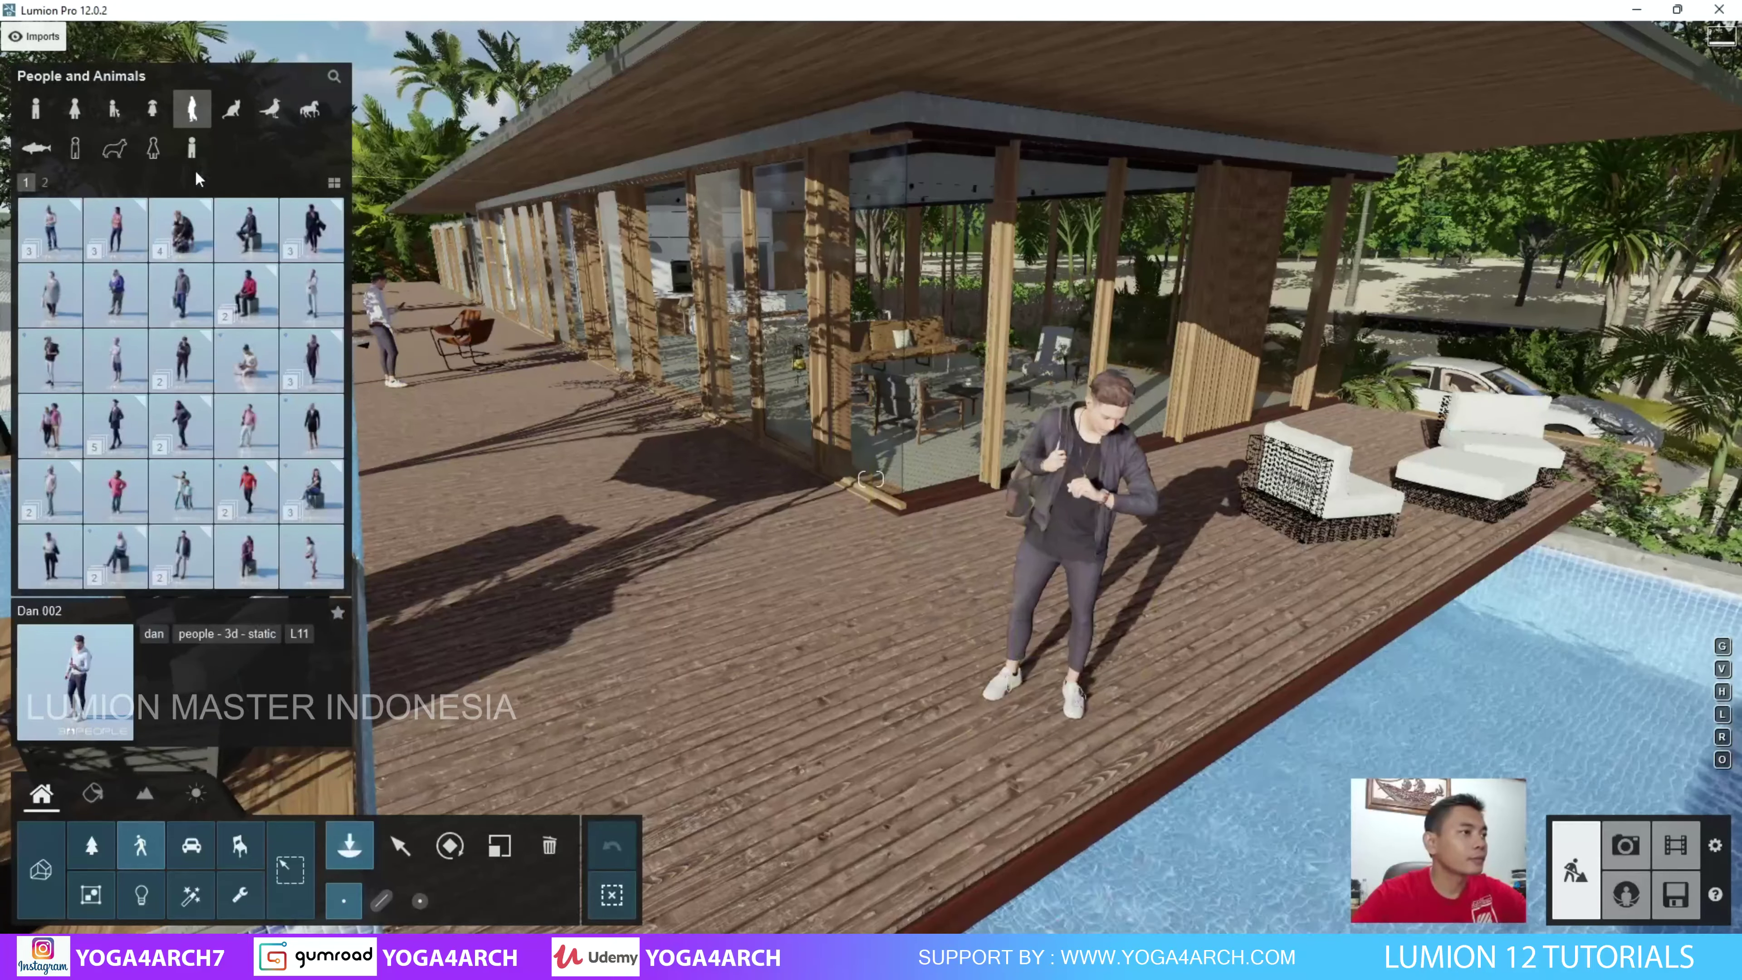
key(a)
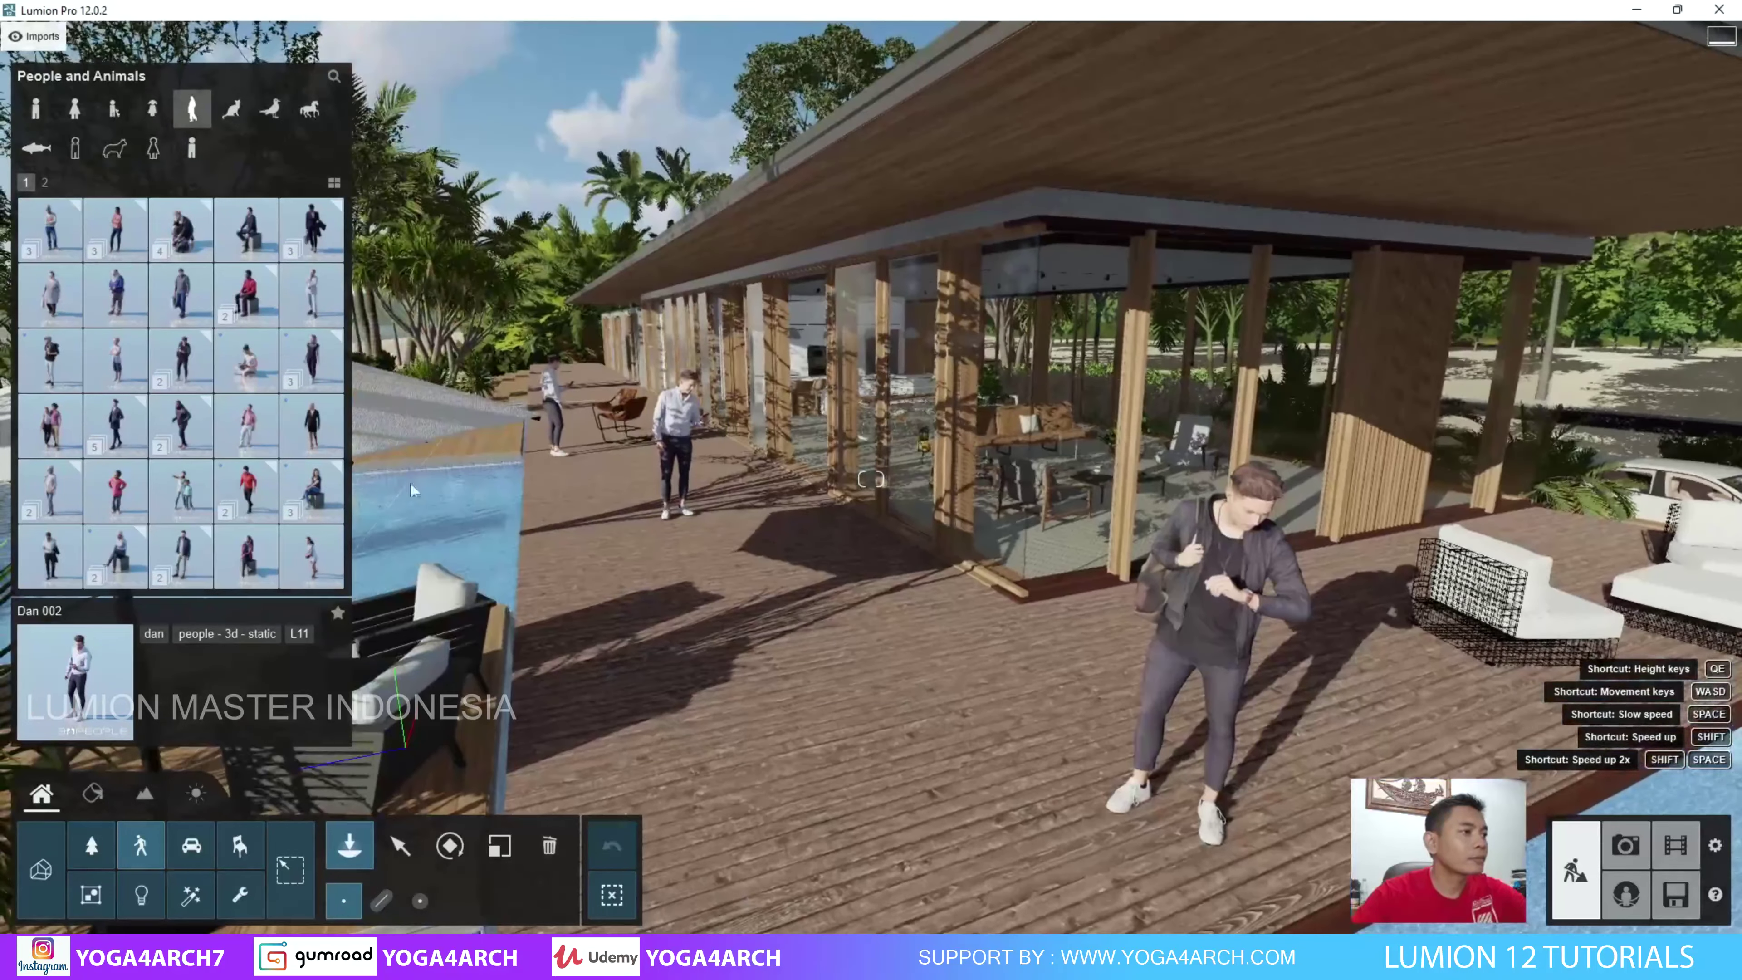
click(317, 504)
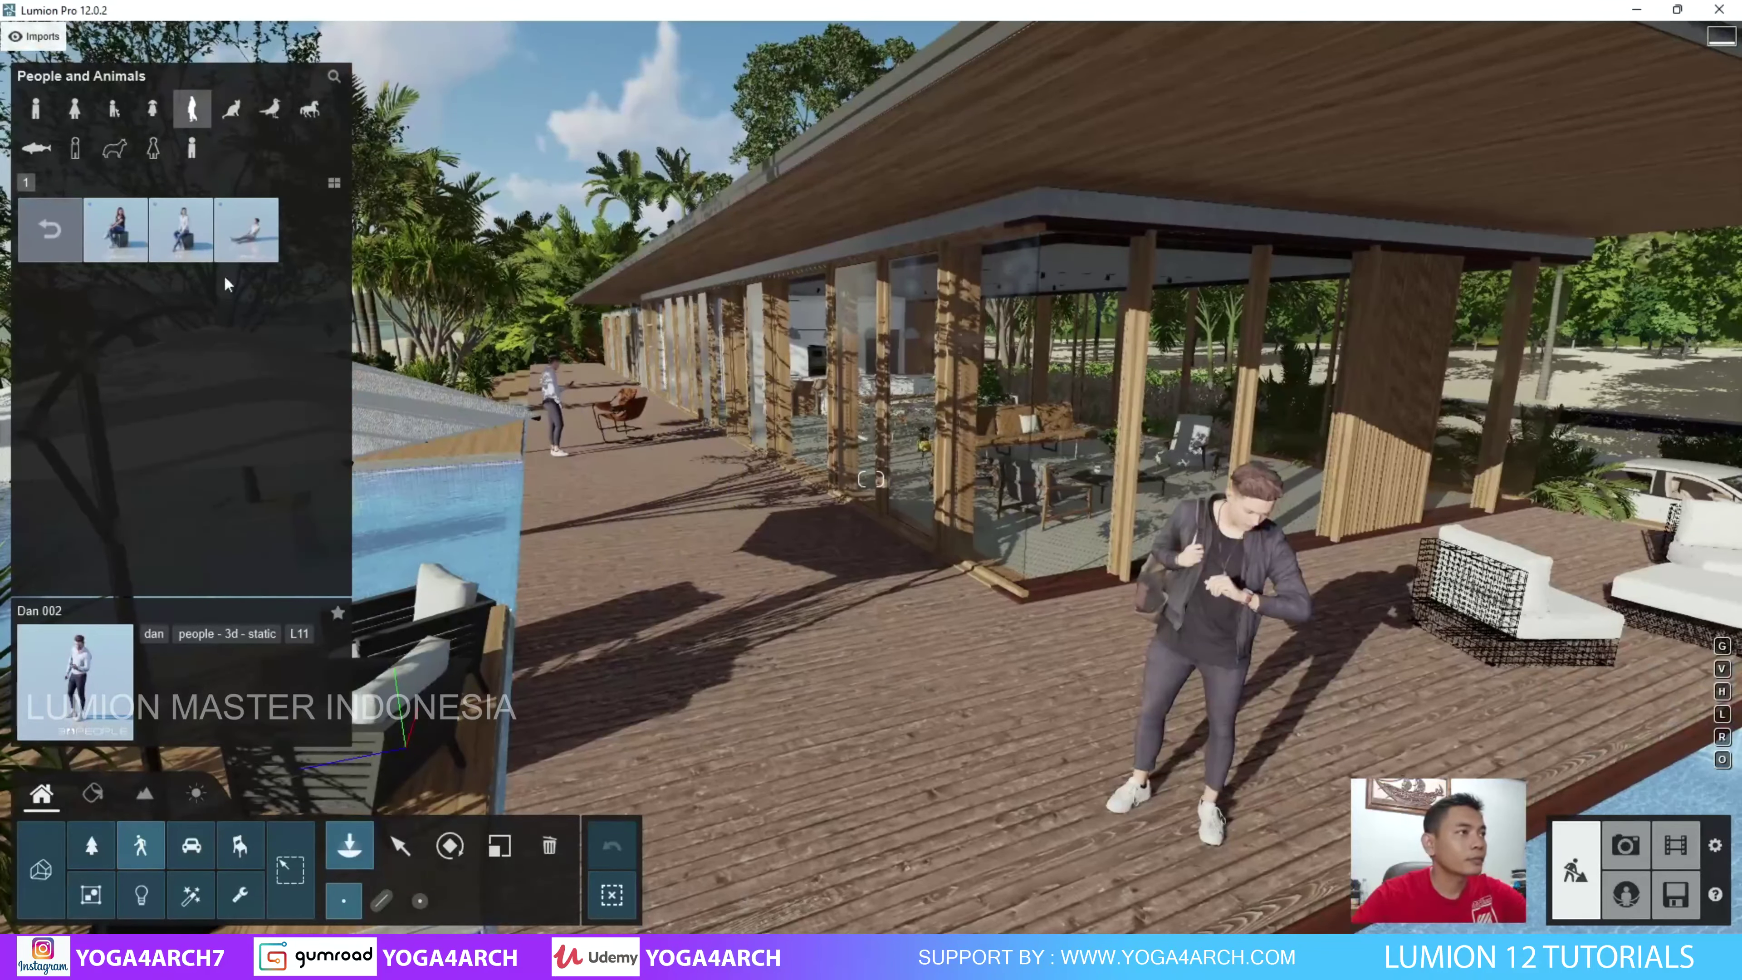
right_drag(1173, 817, 964, 853)
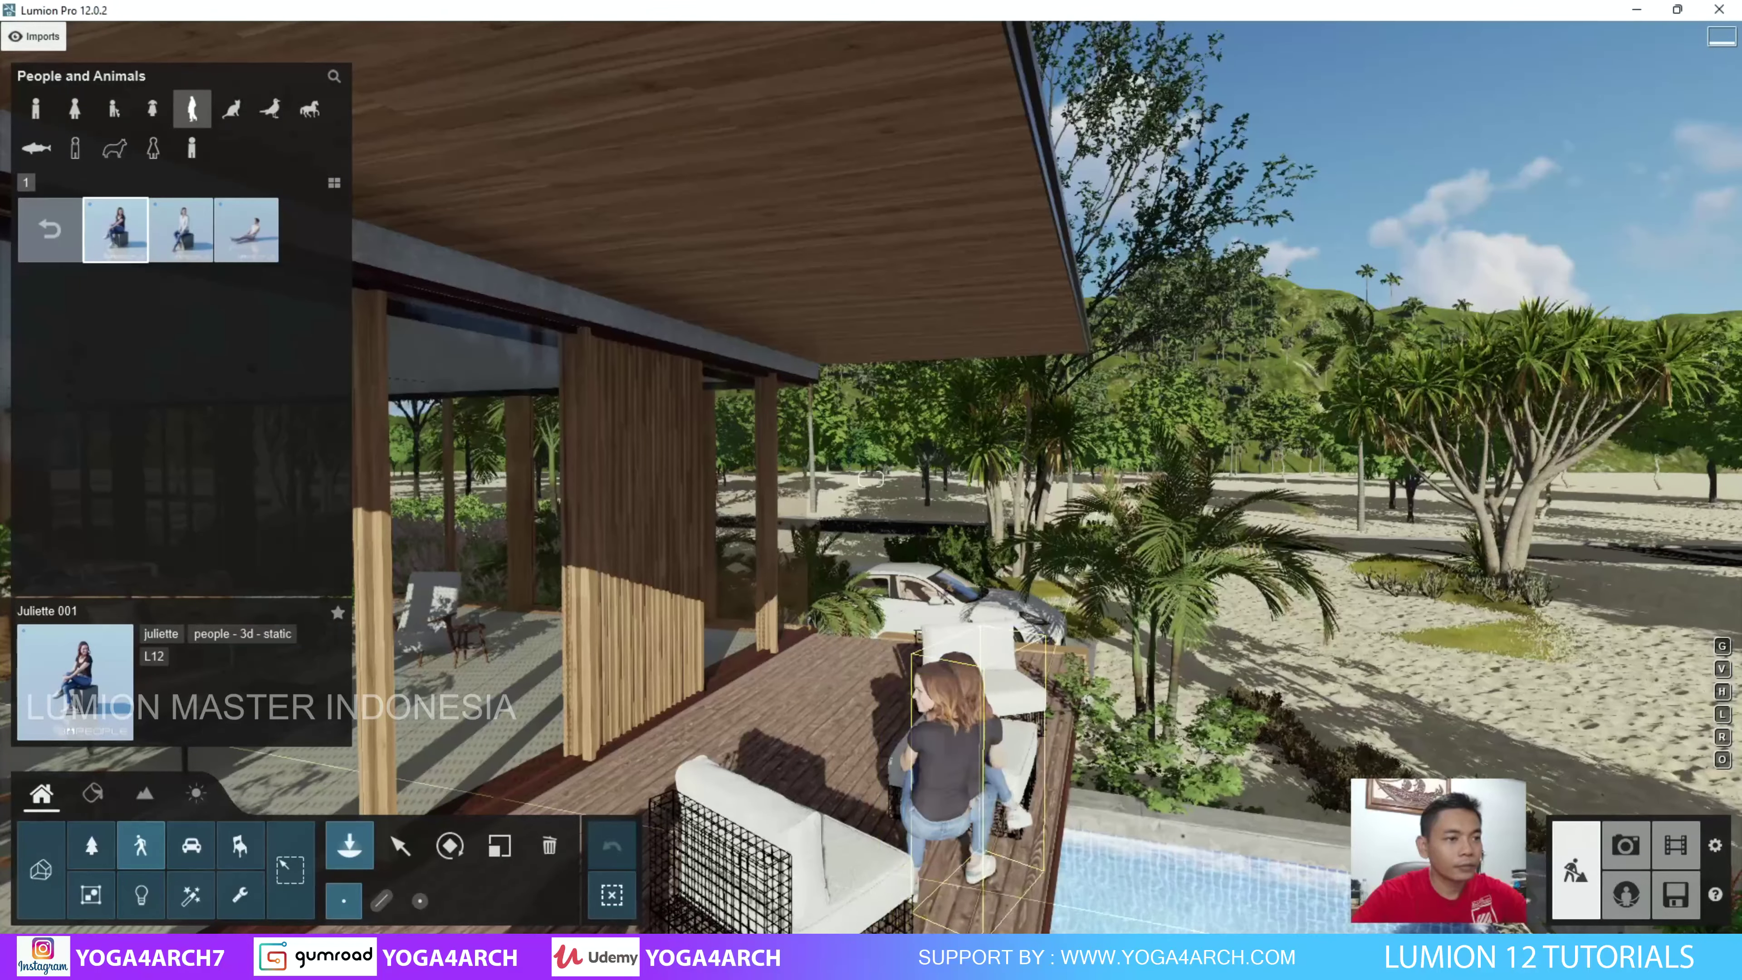
Turn the seated Juliette 001 toward the camera and move her onto the right-hand deck chair.
scroll(931, 906, up, 5)
scroll(998, 869, up, 5)
scroll(903, 848, up, 3)
scroll(852, 840, down, 5)
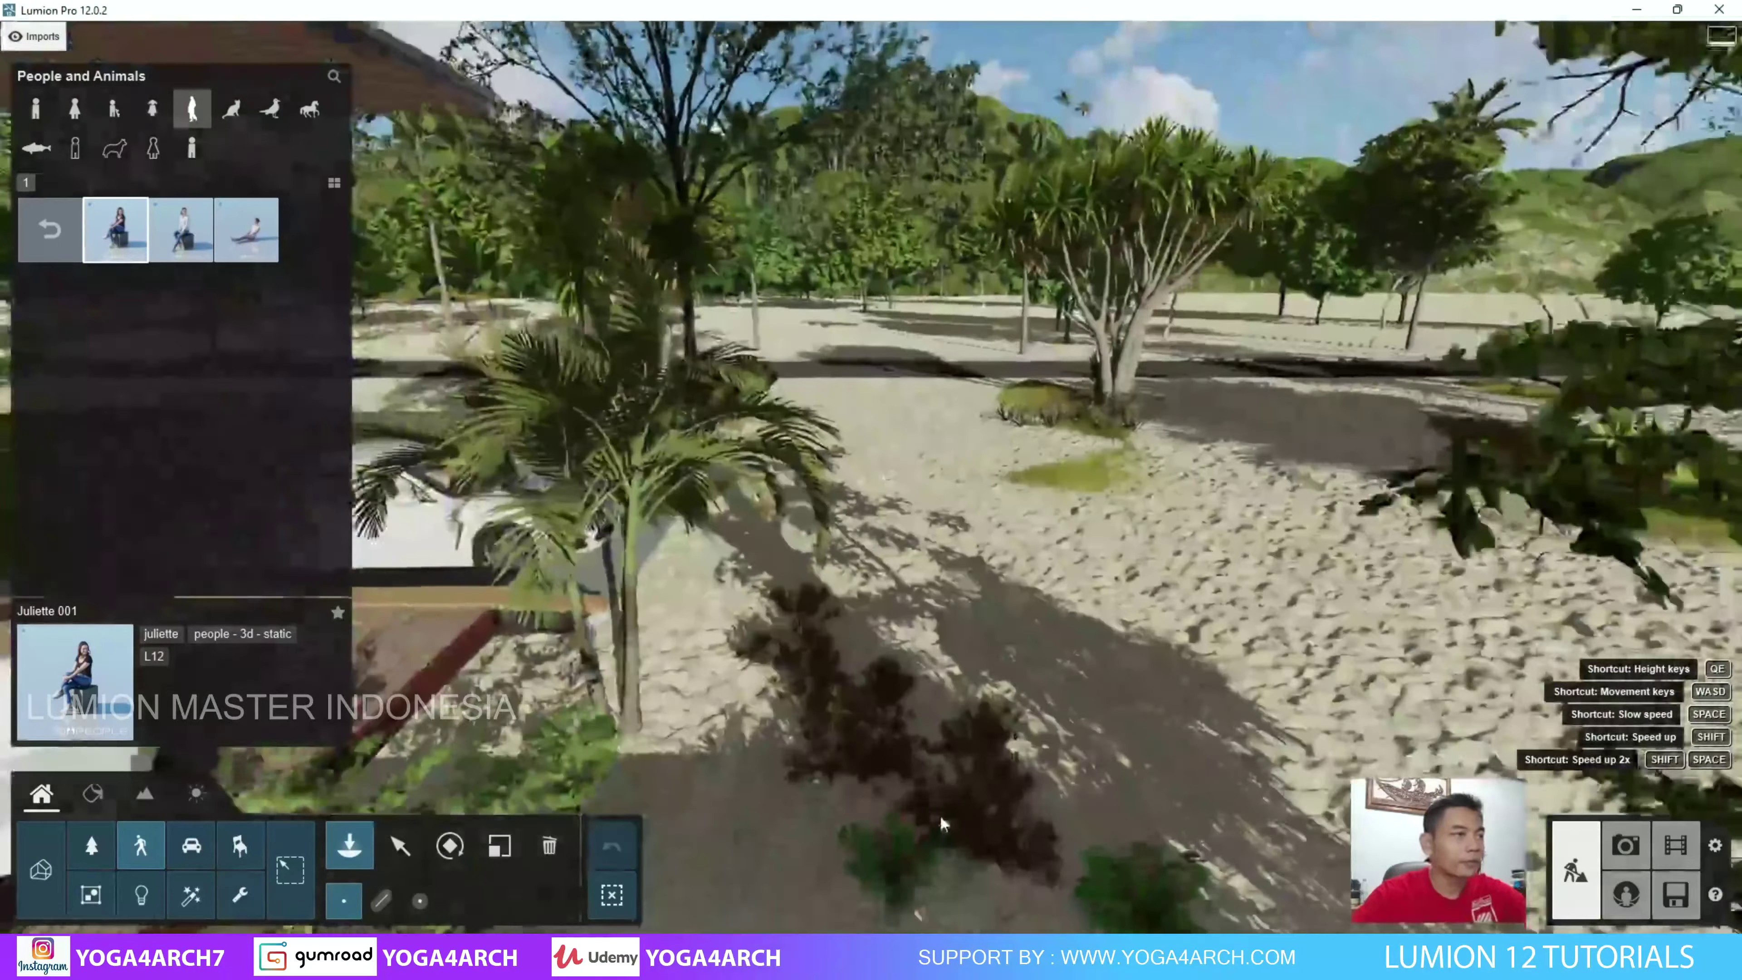
scroll(941, 814, down, 5)
scroll(935, 812, down, 3)
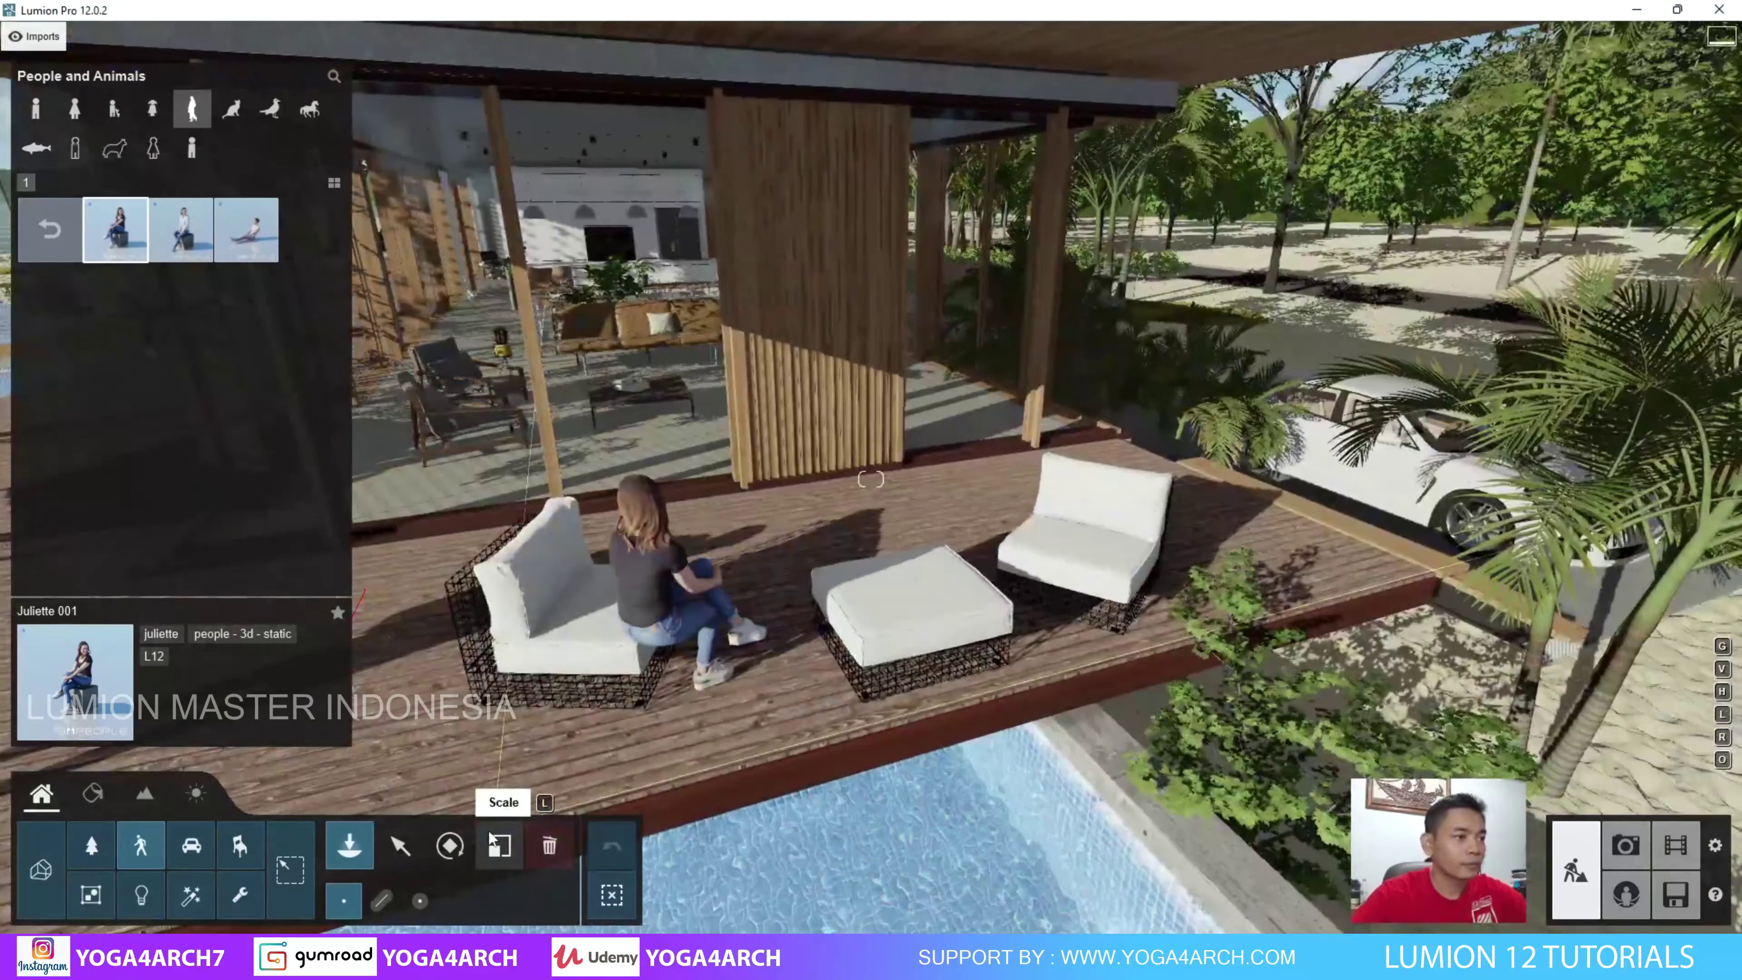
click(449, 845)
mouse_move(703, 699)
mouse_down()
mouse_move(614, 712)
mouse_move(582, 771)
mouse_move(623, 807)
mouse_up()
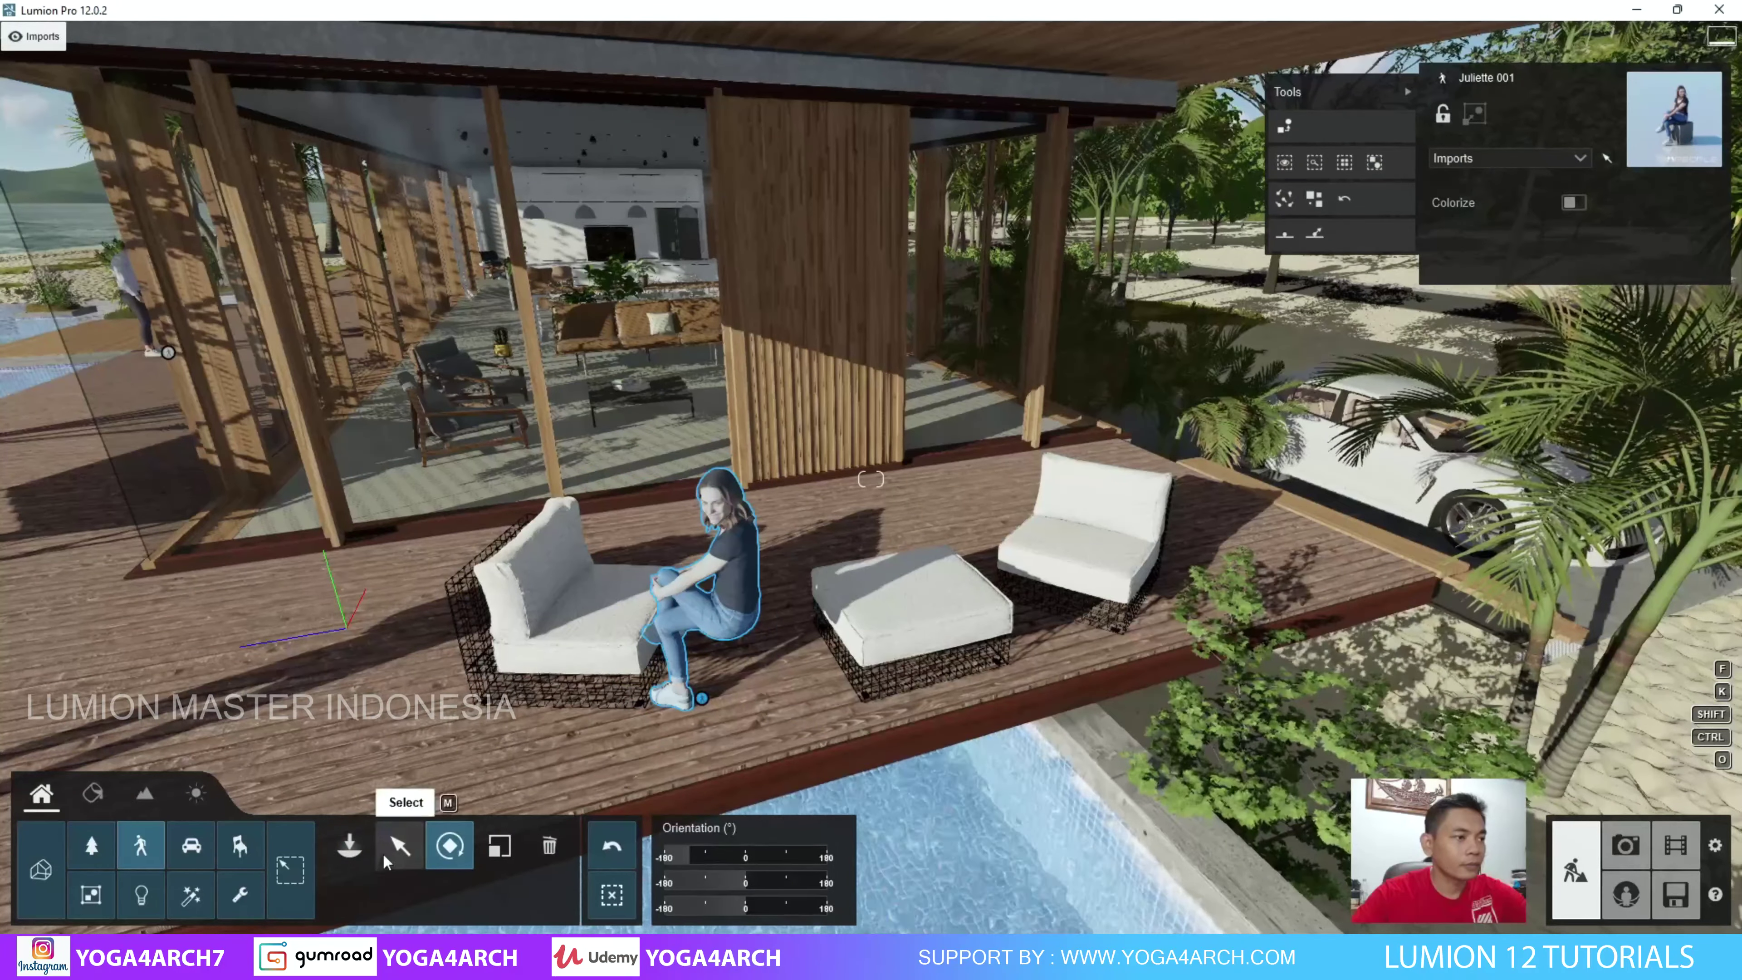
click(400, 845)
mouse_move(704, 698)
mouse_down()
mouse_move(1046, 634)
mouse_move(1021, 616)
mouse_up()
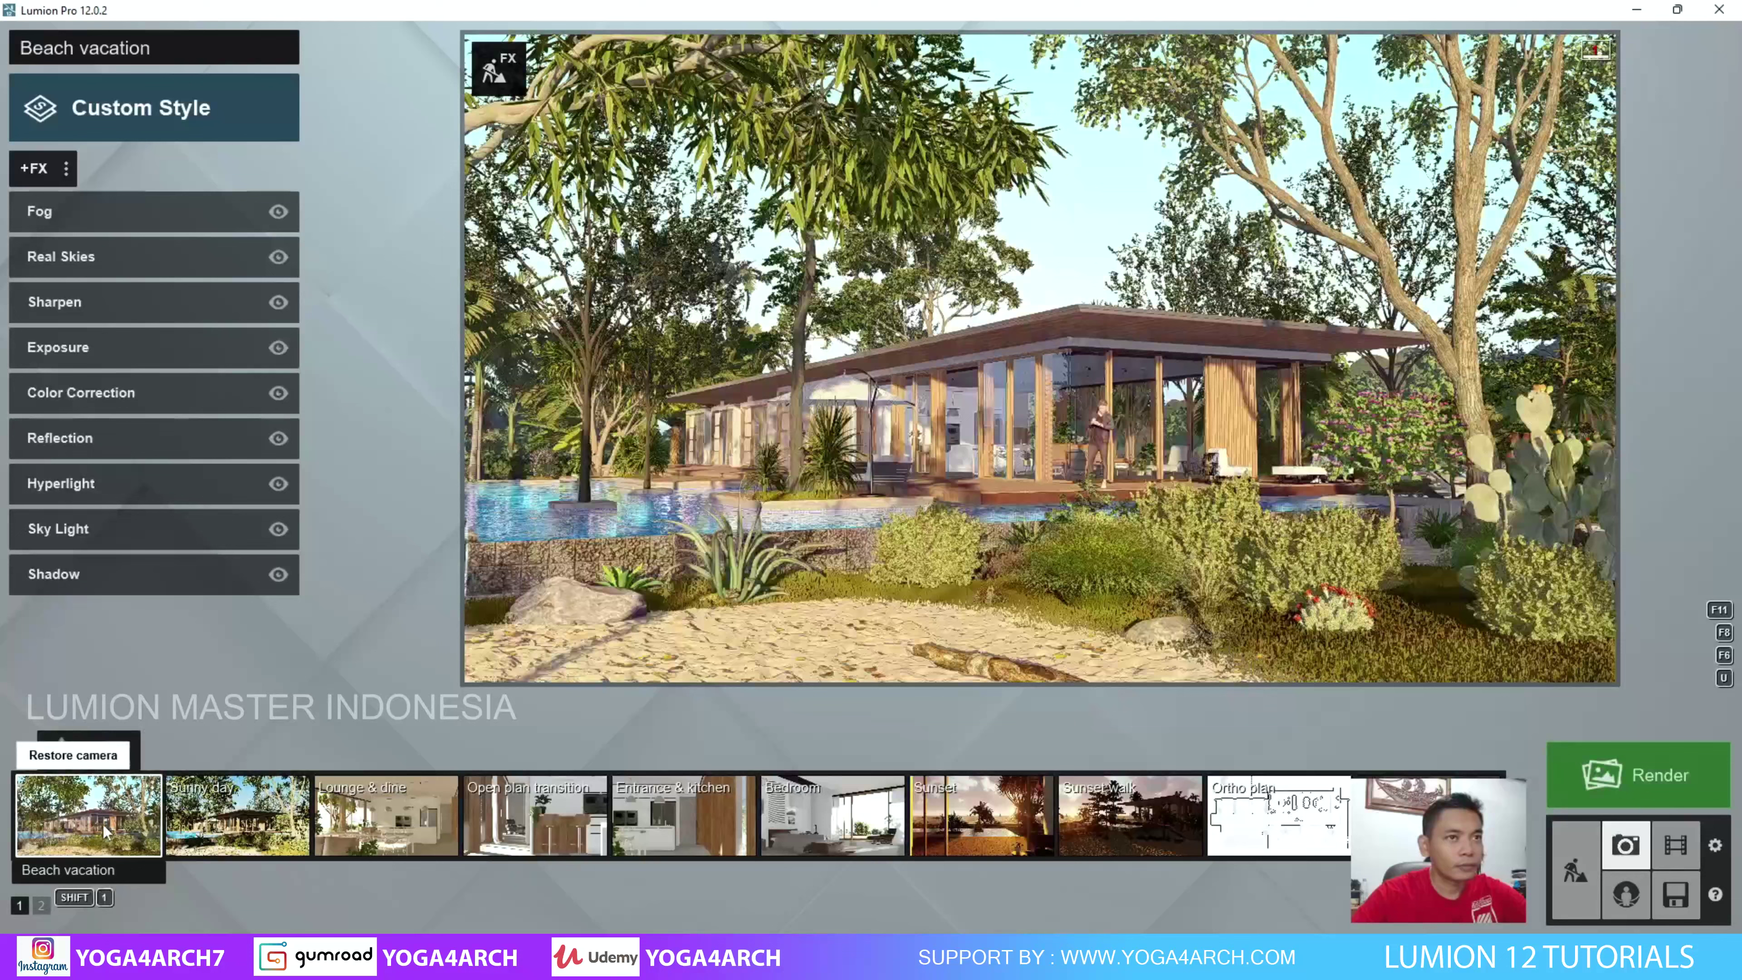
Restore the saved Beach vacation camera view, then go back to Build mode.
click(102, 825)
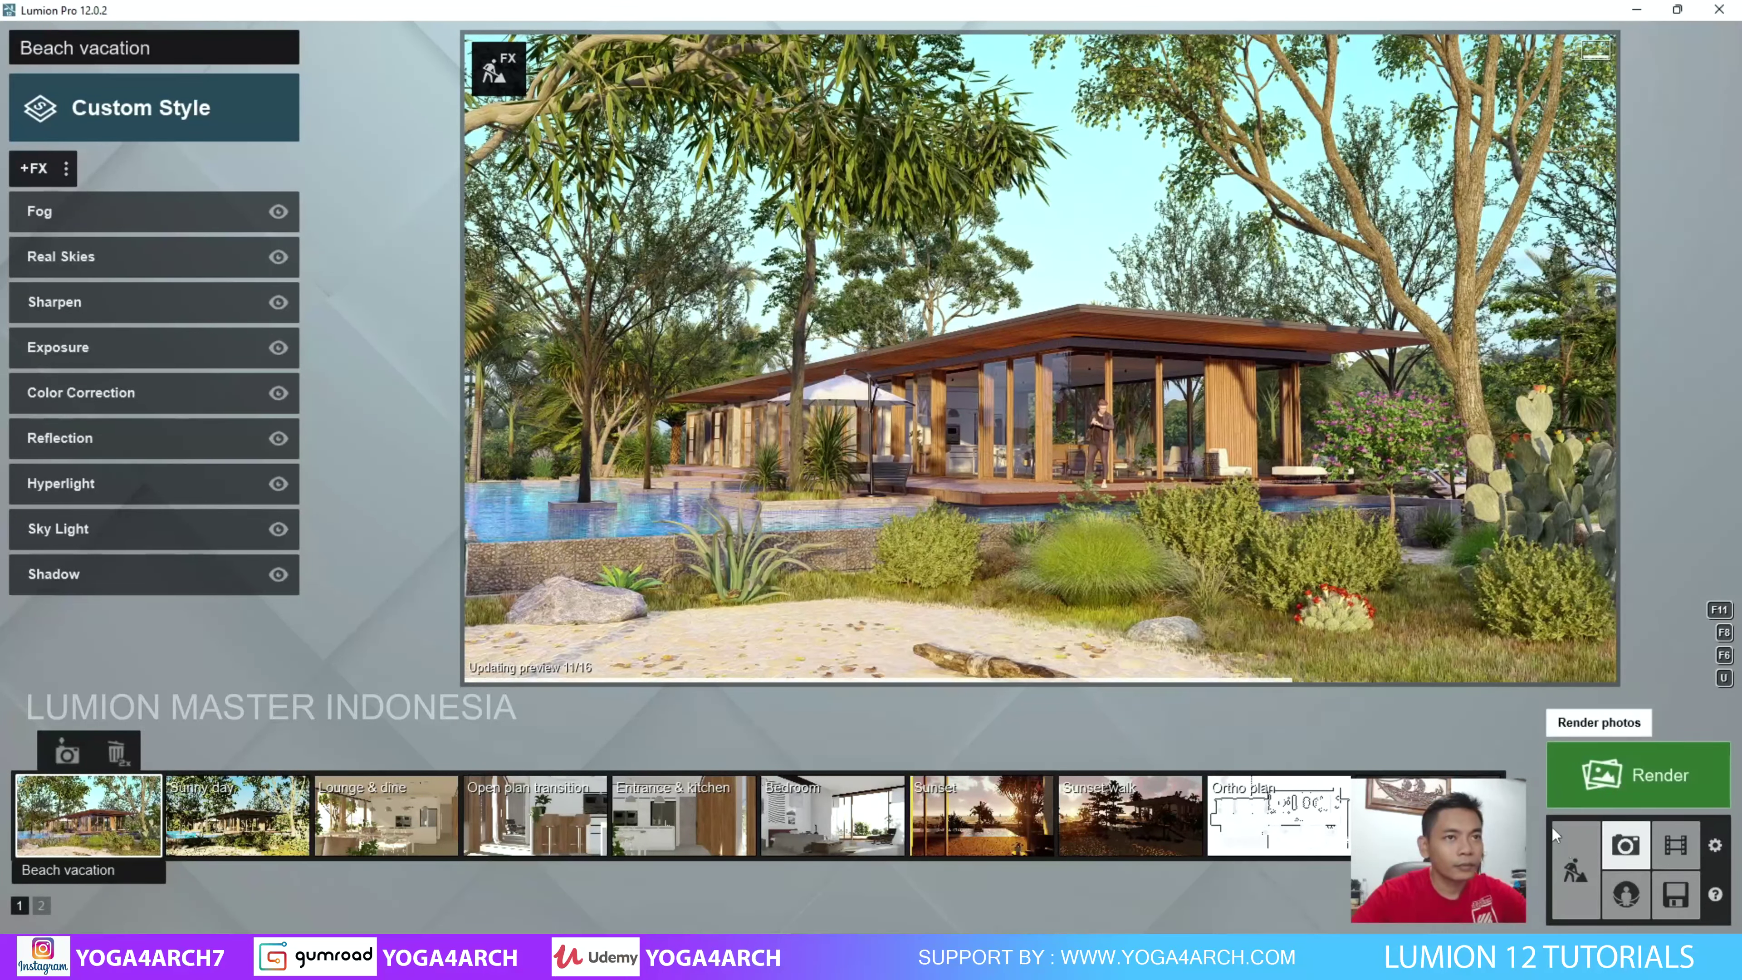
click(1568, 851)
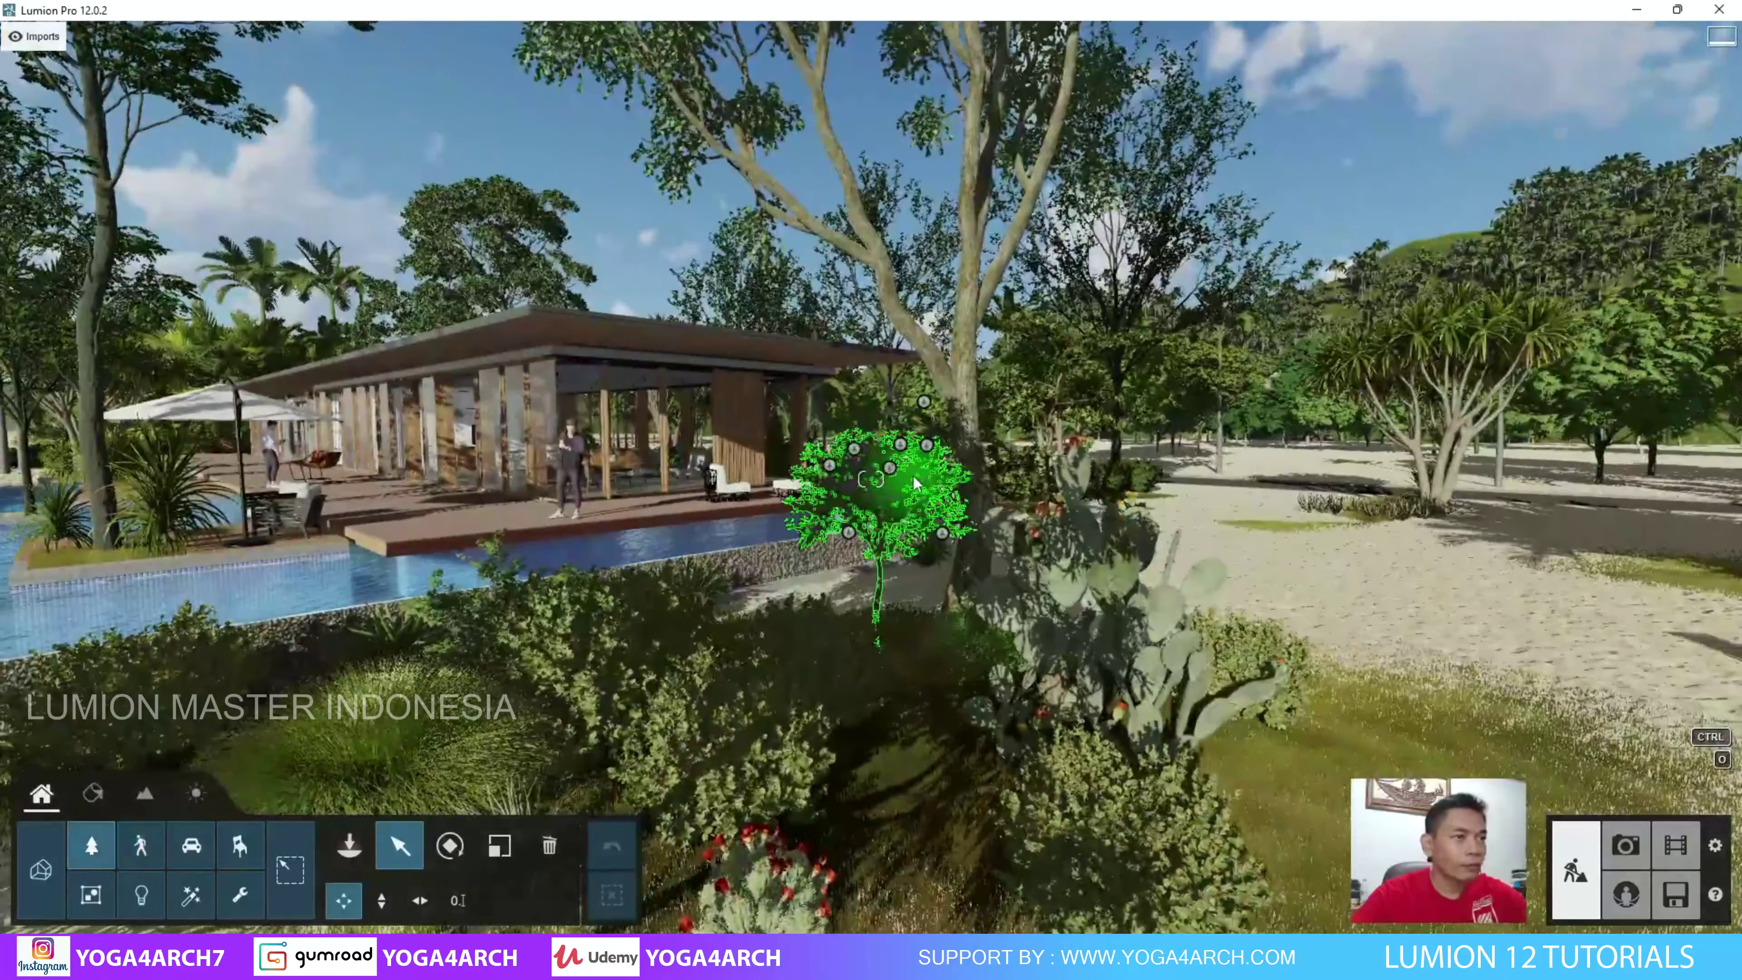
Enlarge the Orchid Tree considerably and move it down, closer to the camera.
click(891, 522)
drag(881, 672, 902, 724)
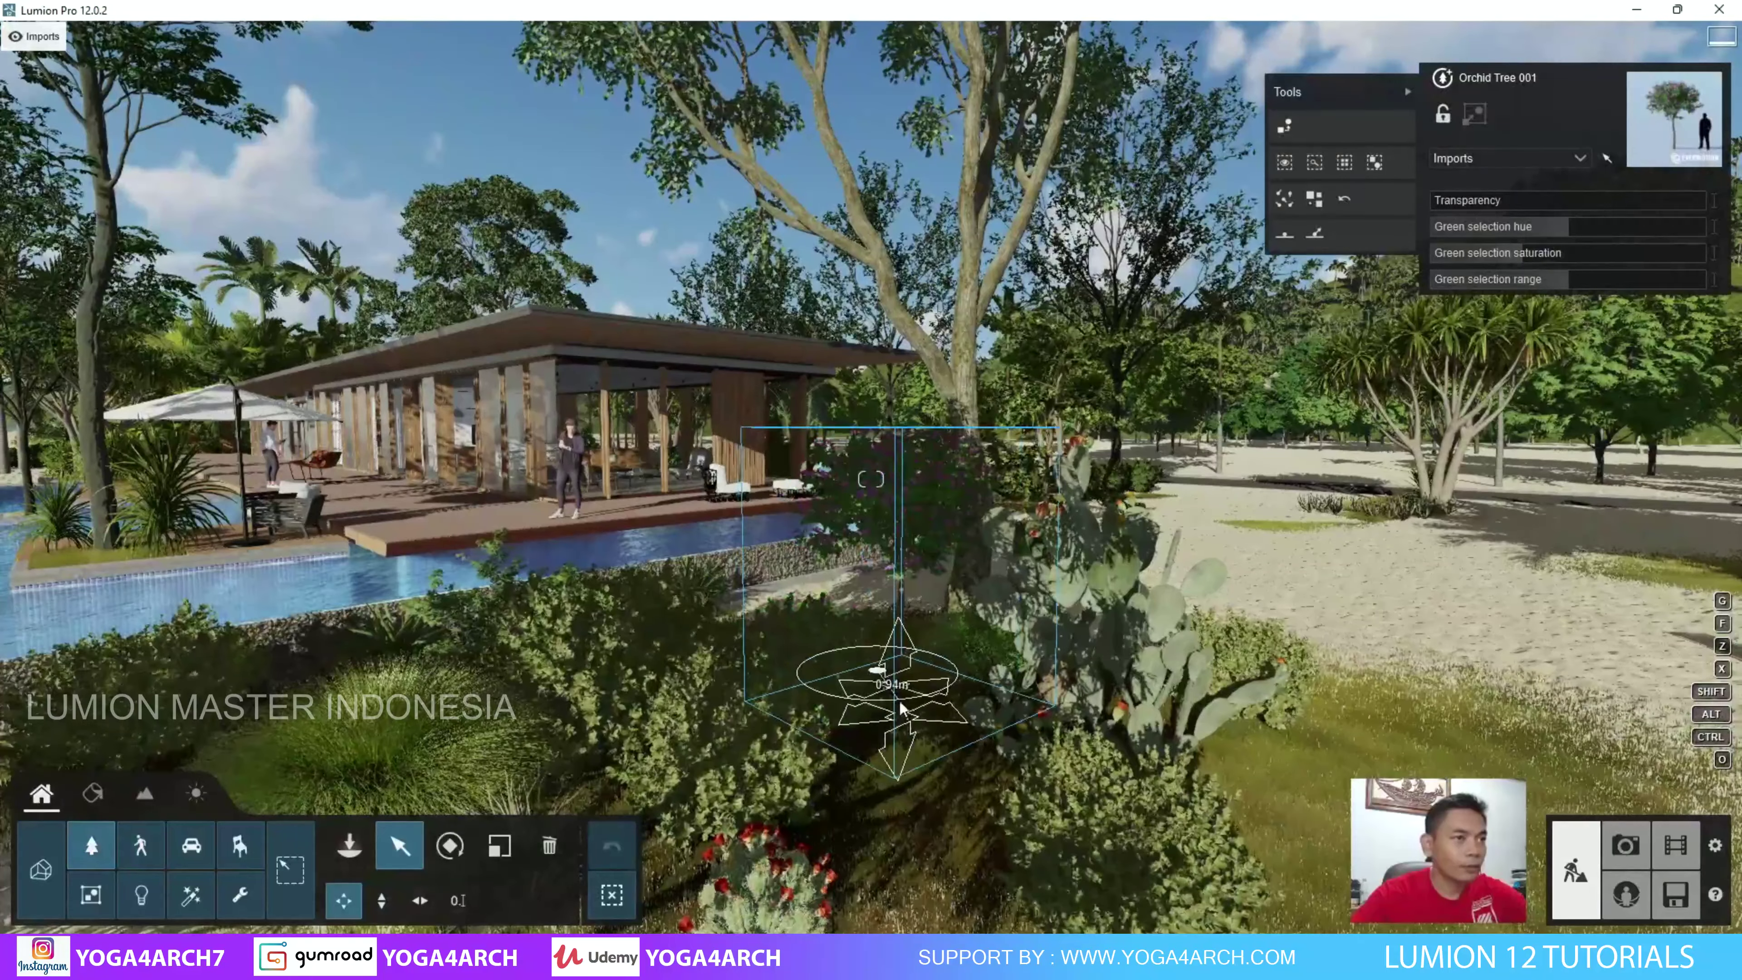
click(500, 845)
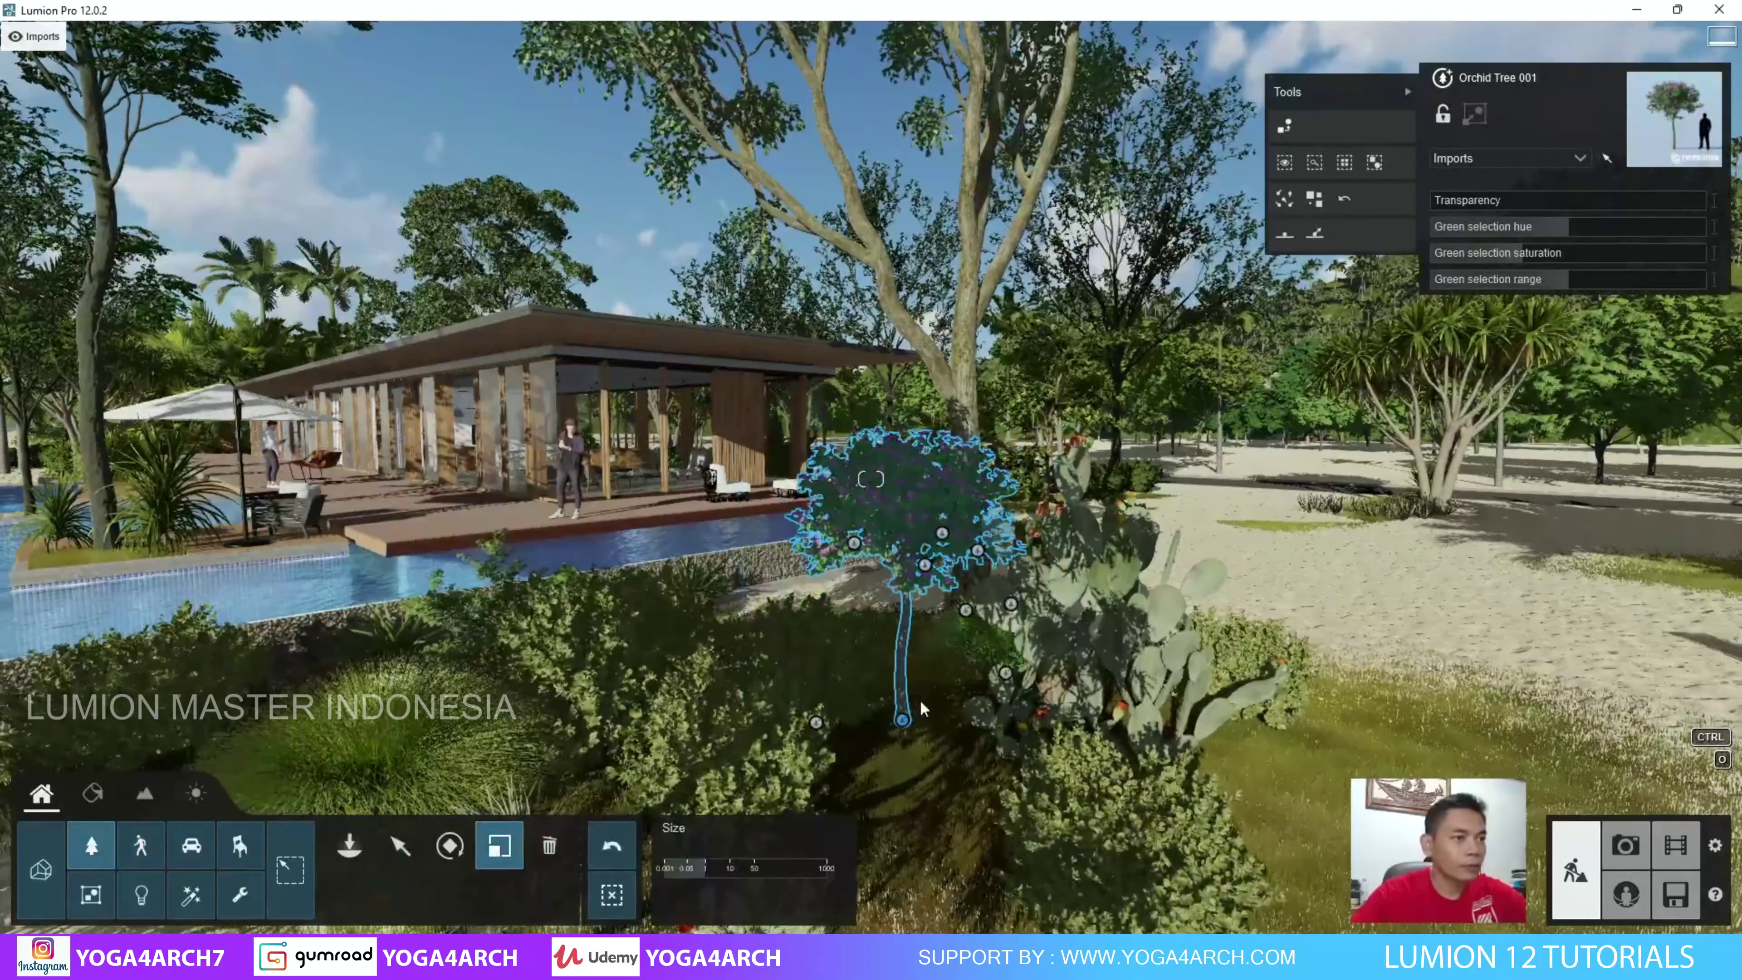
drag(903, 720, 500, 815)
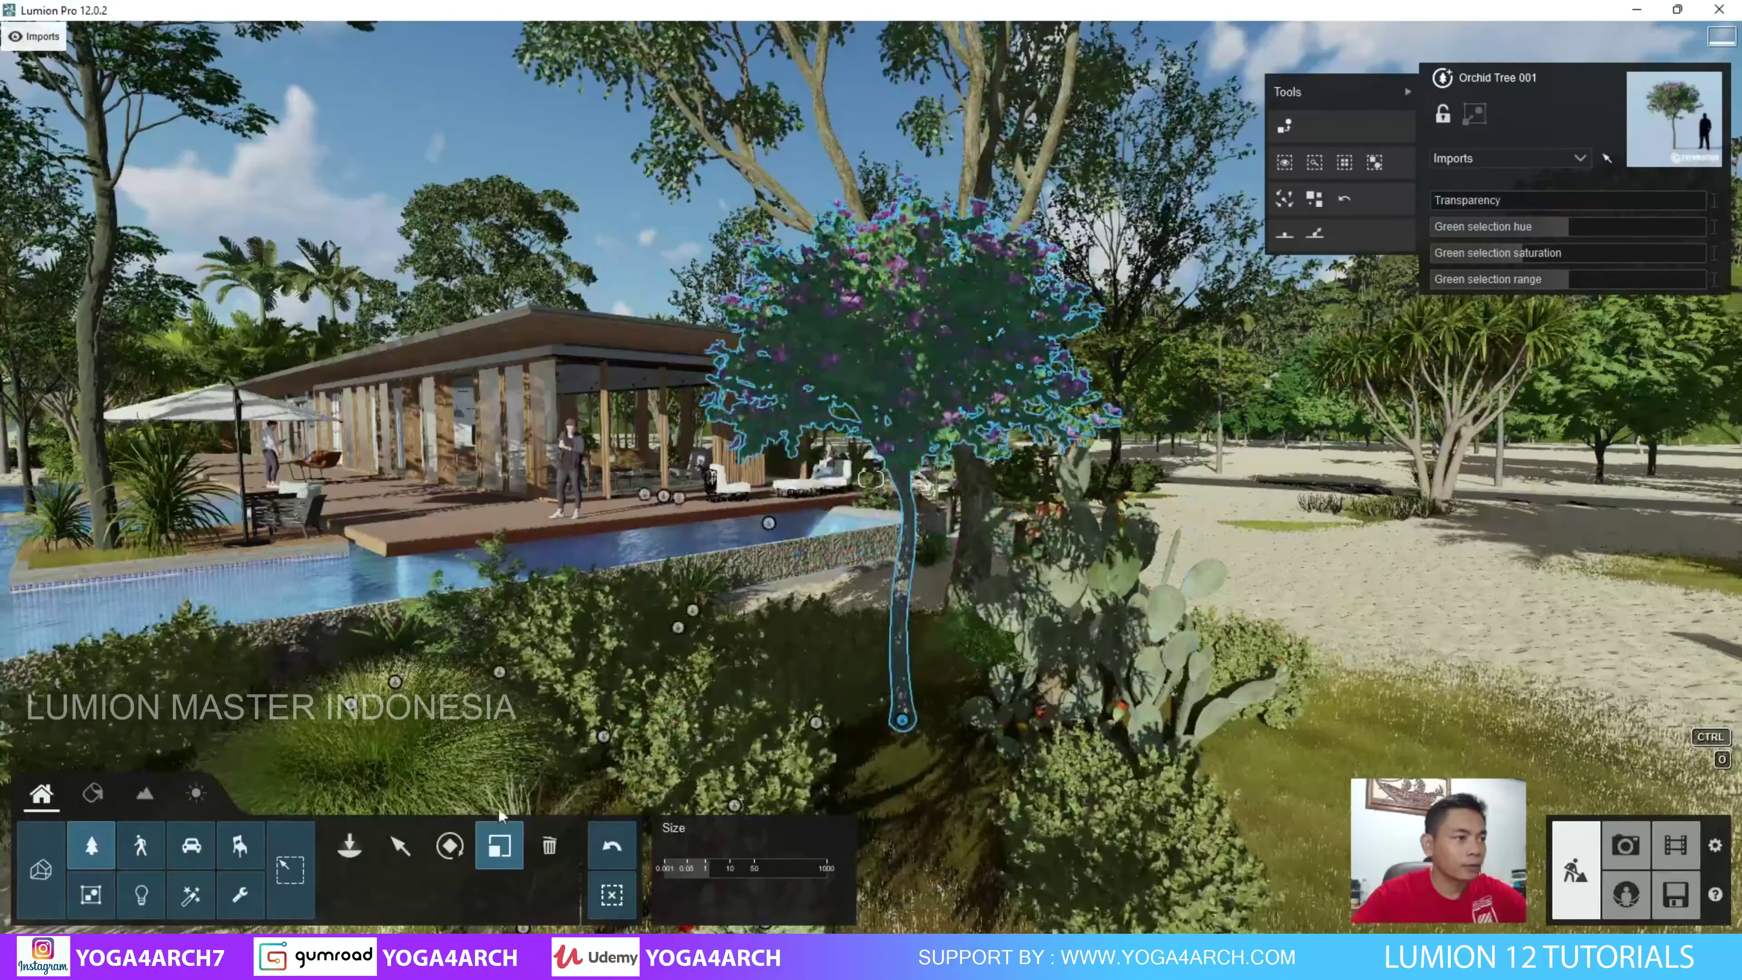
click(401, 846)
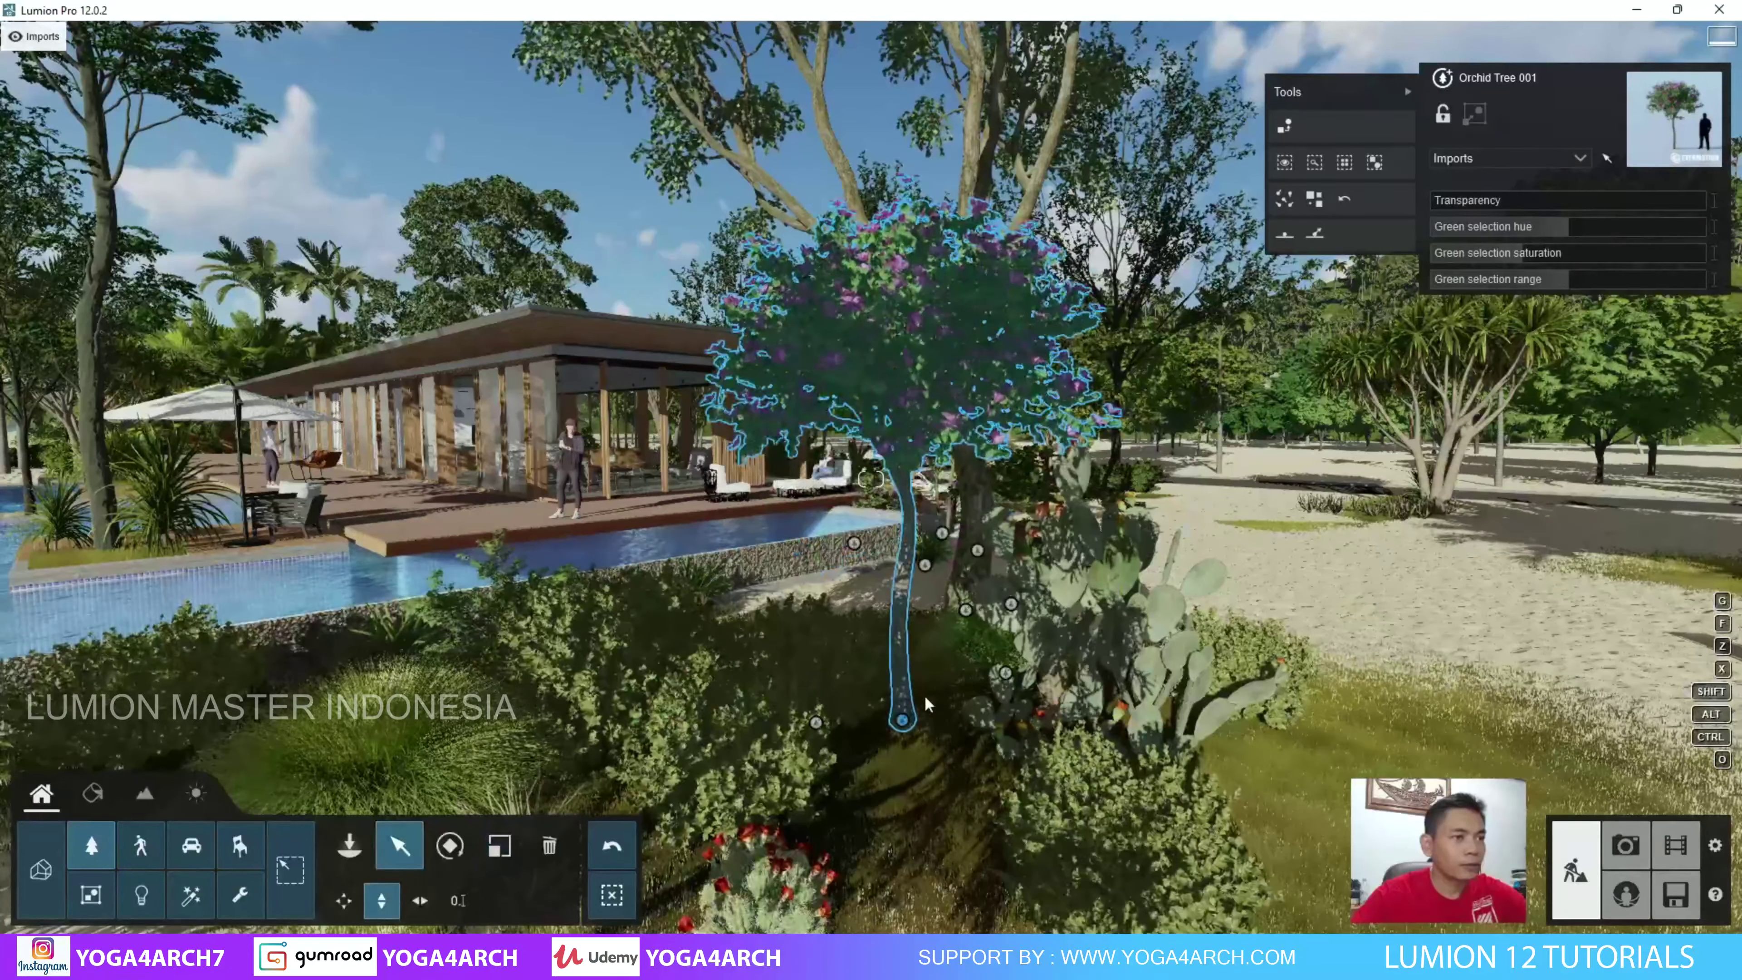
drag(904, 721, 933, 841)
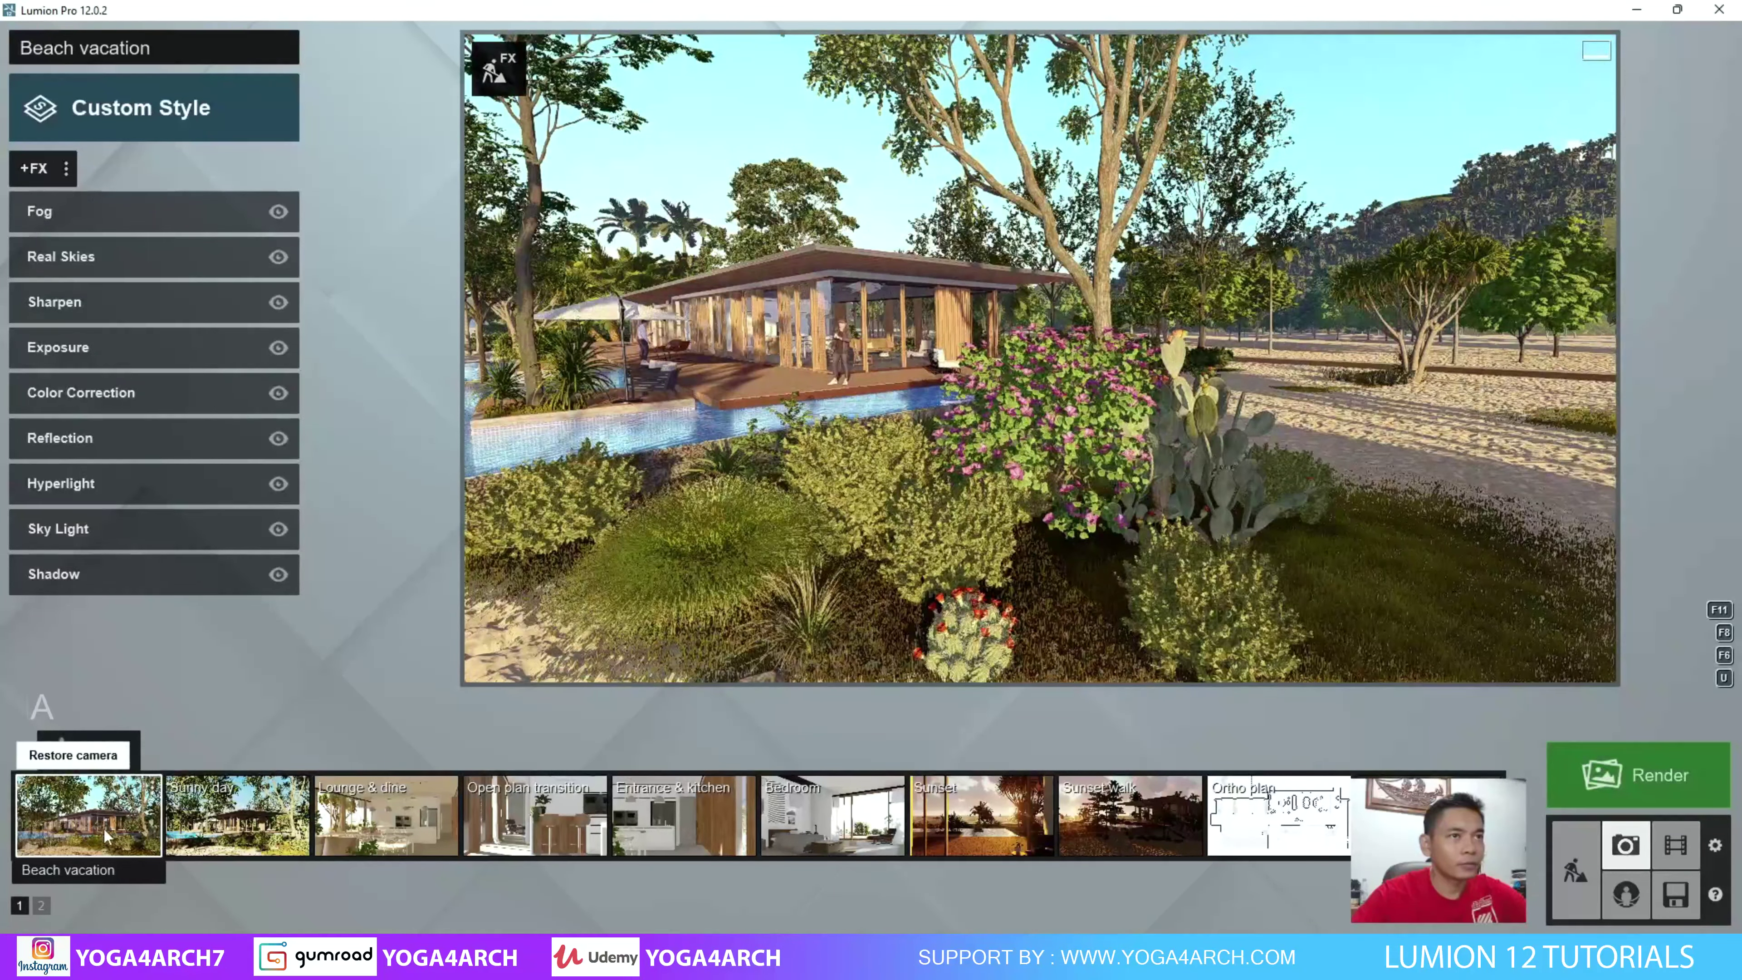
Check the enlarged tree from the Beach vacation camera, then return to Build mode.
click(104, 828)
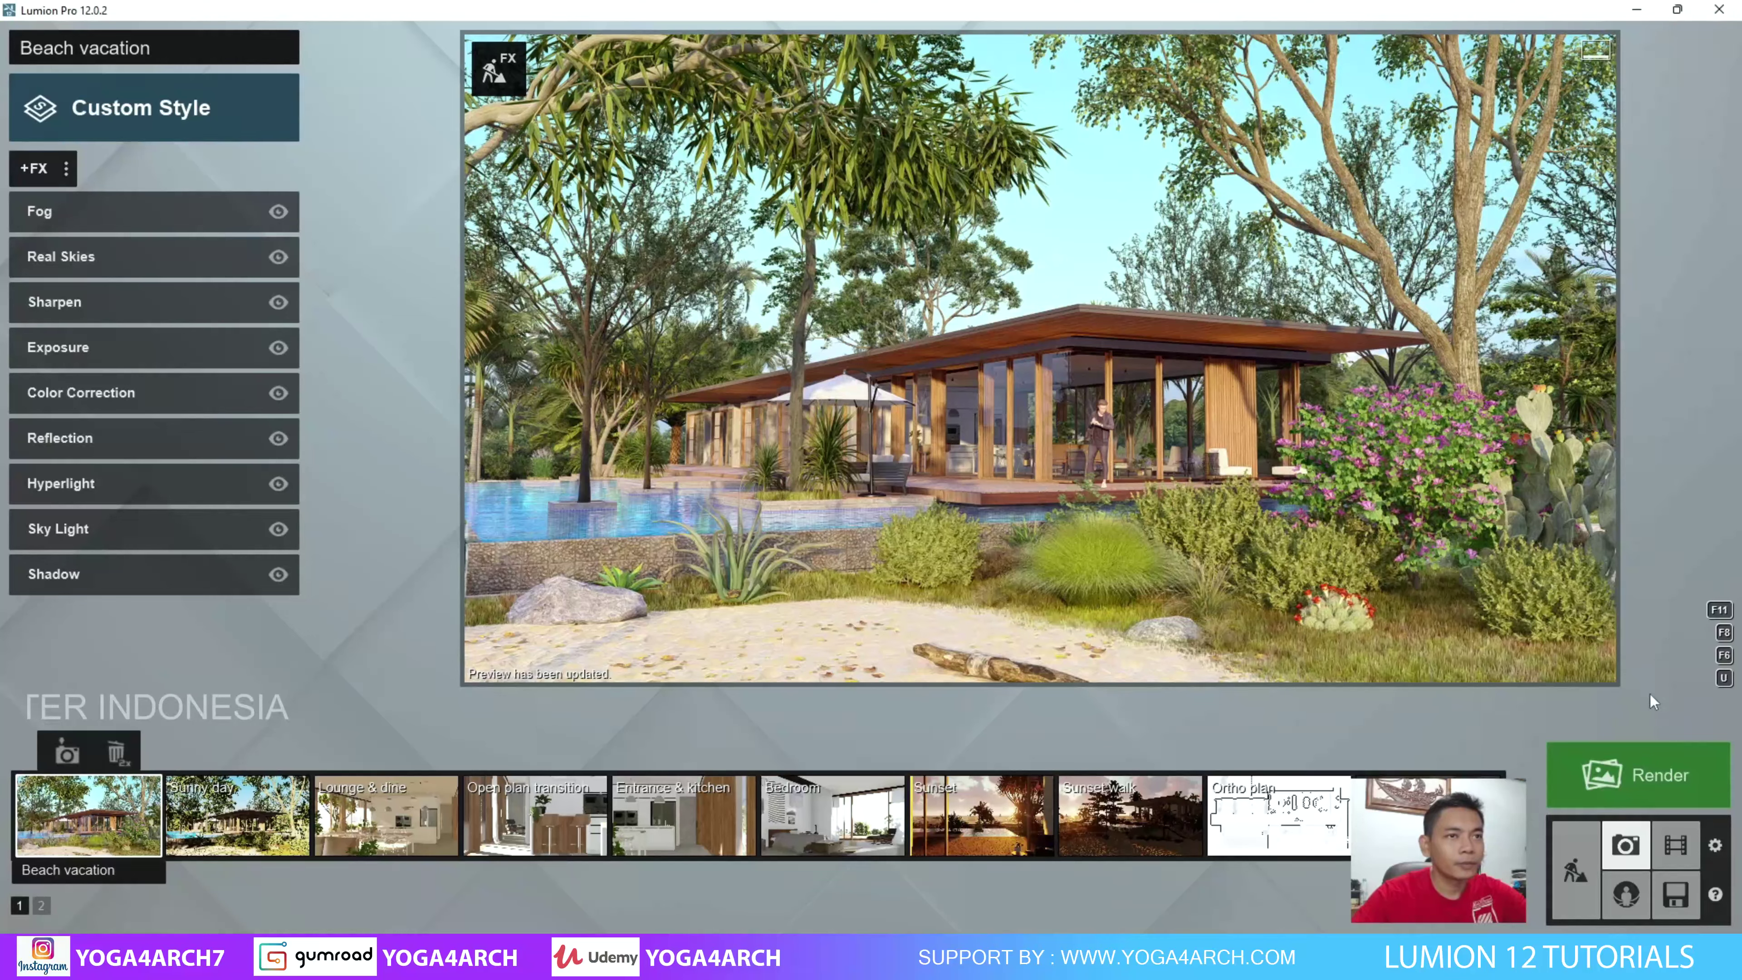
click(1584, 853)
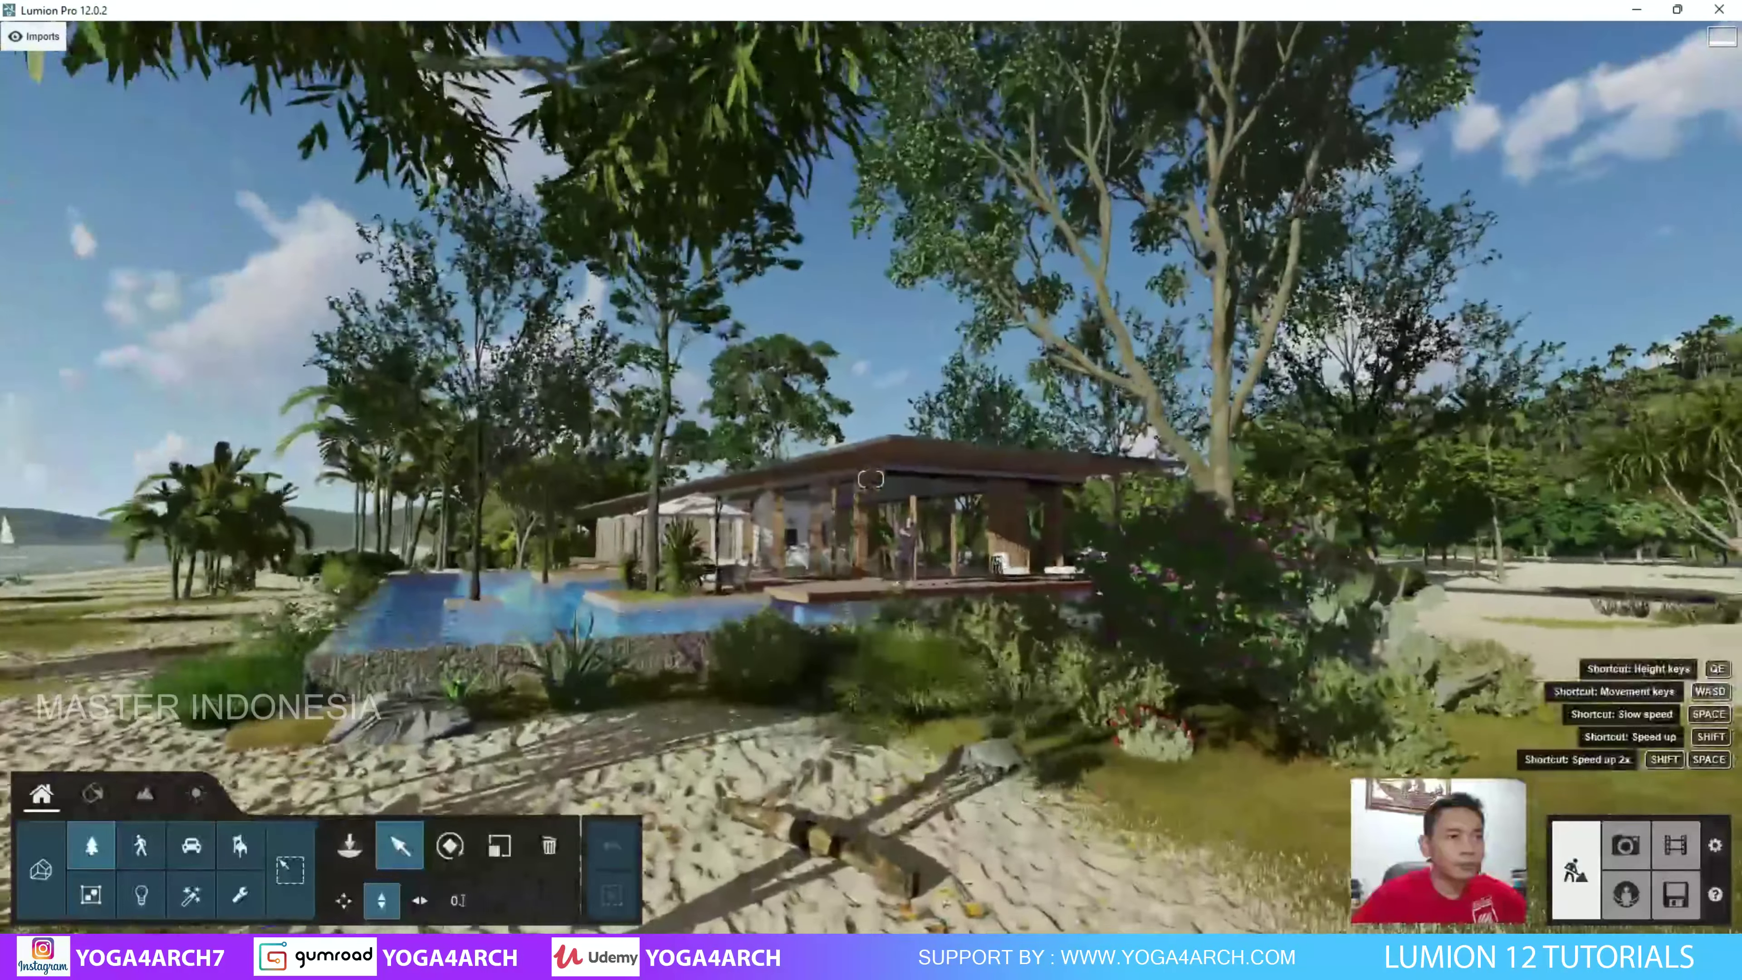
Fly to the deck and move the seated woman, Juliette, onto the left chair.
key(w)
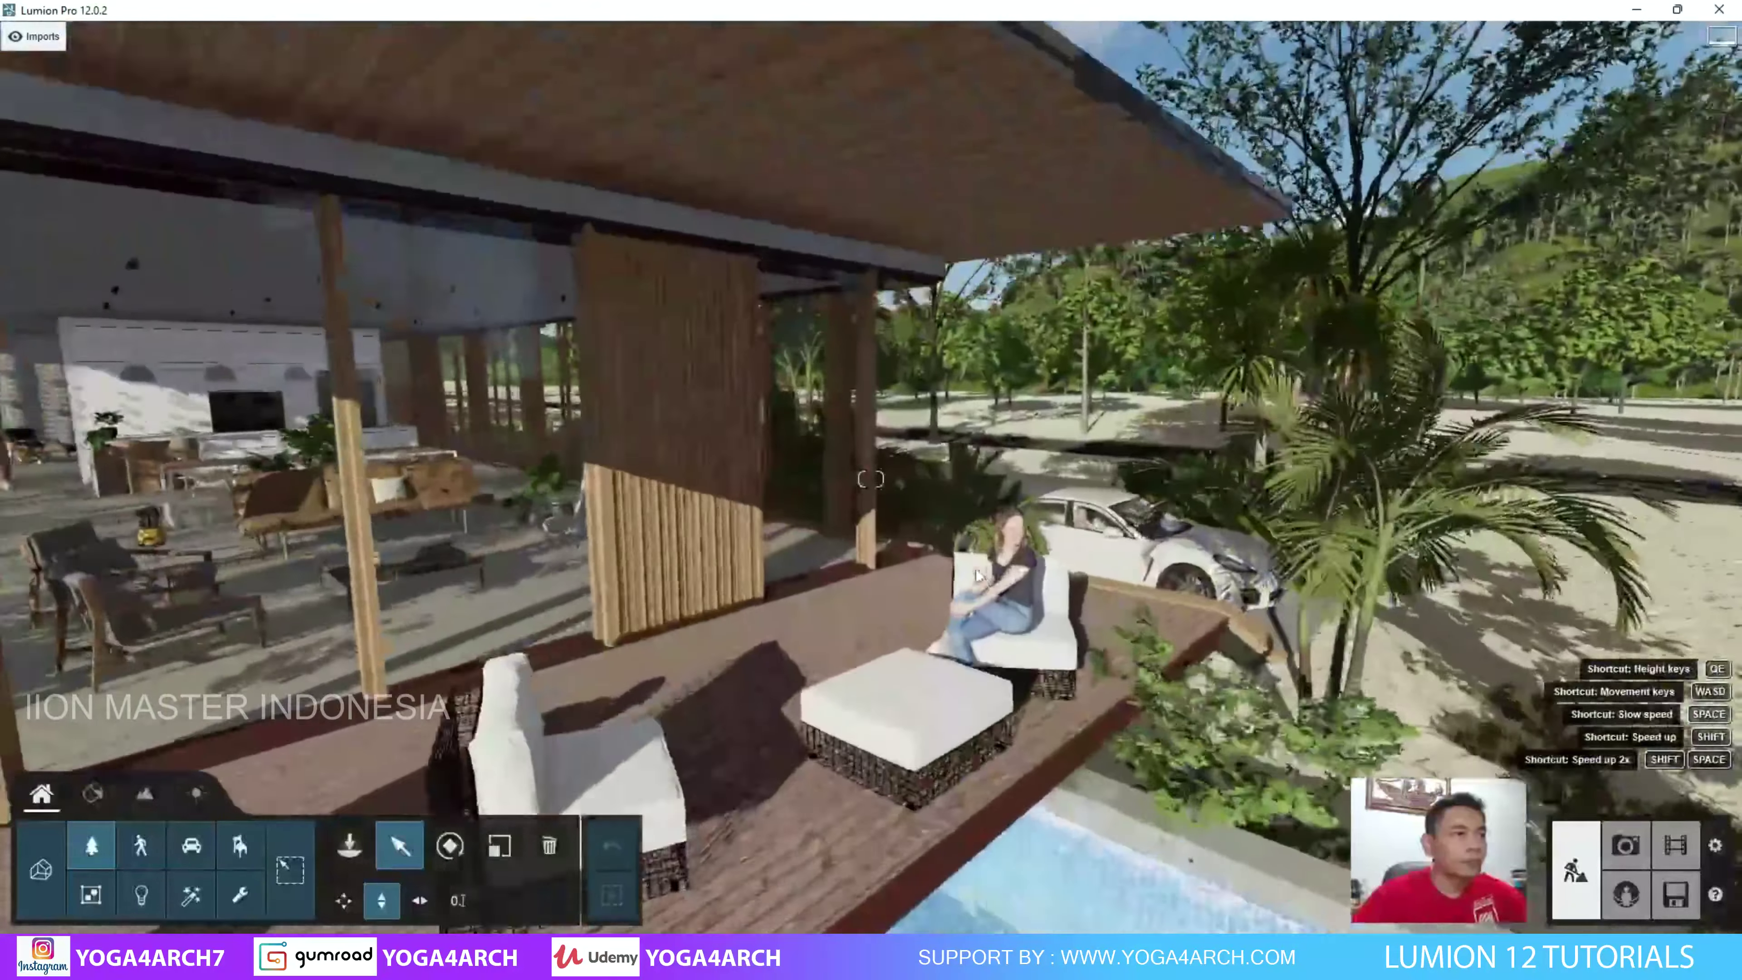
key(m)
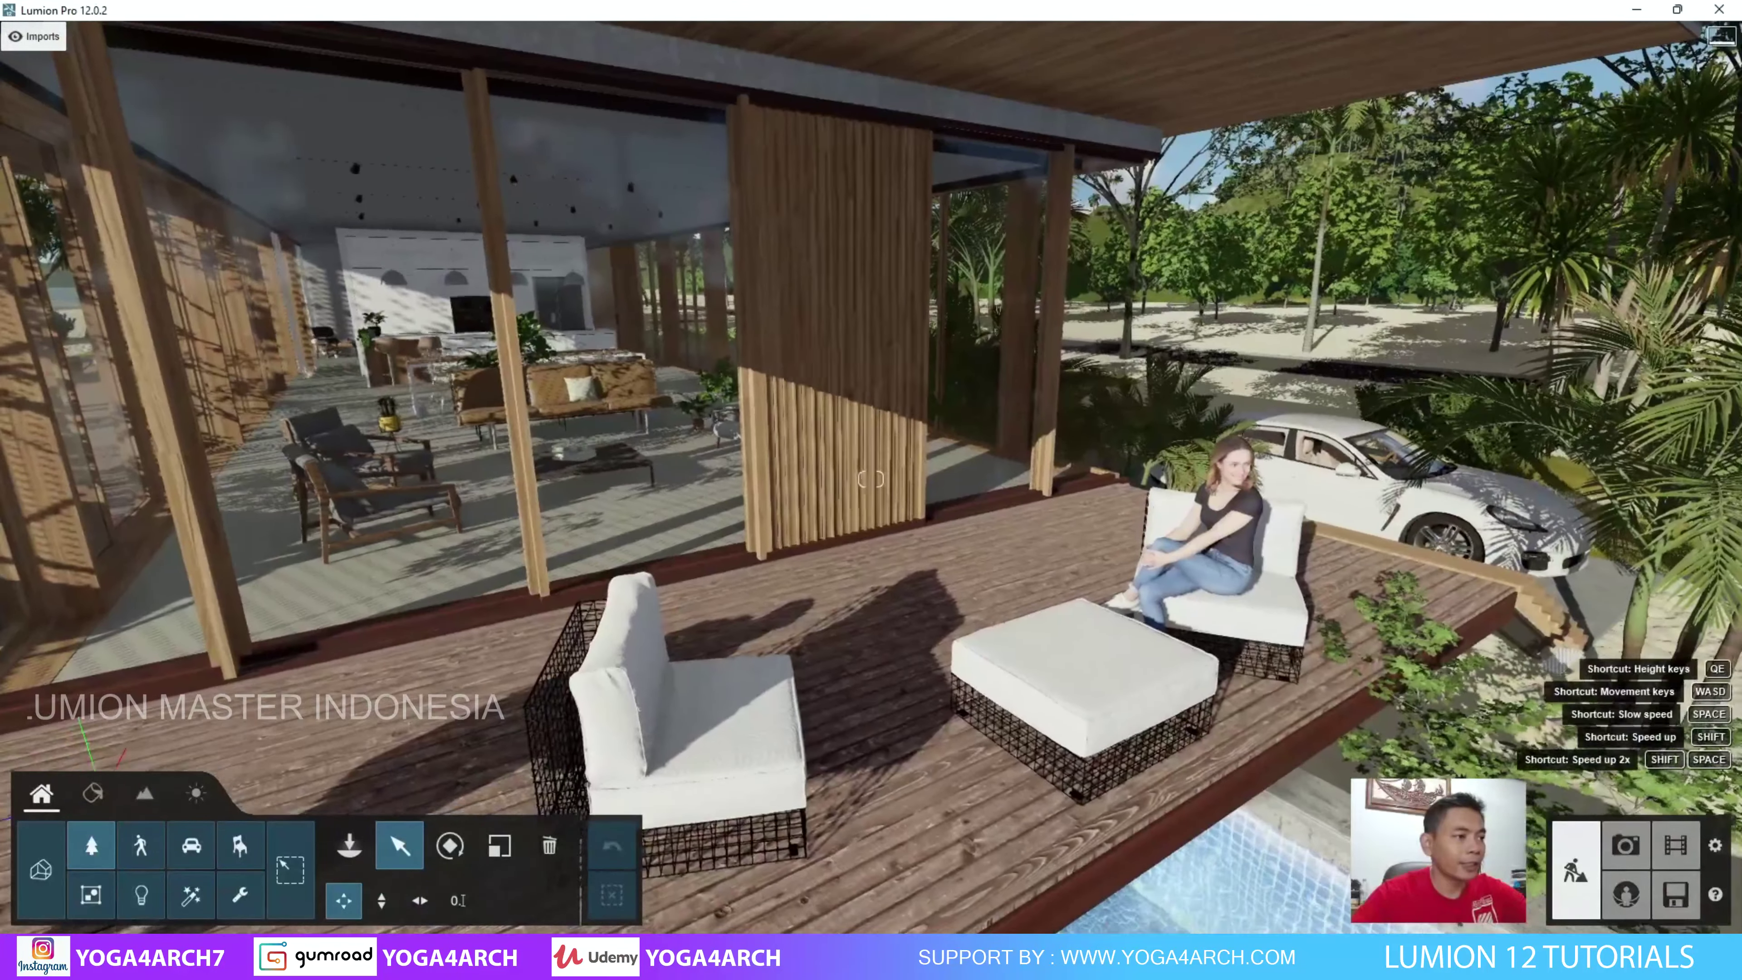
right_drag(1557, 686, 439, 802)
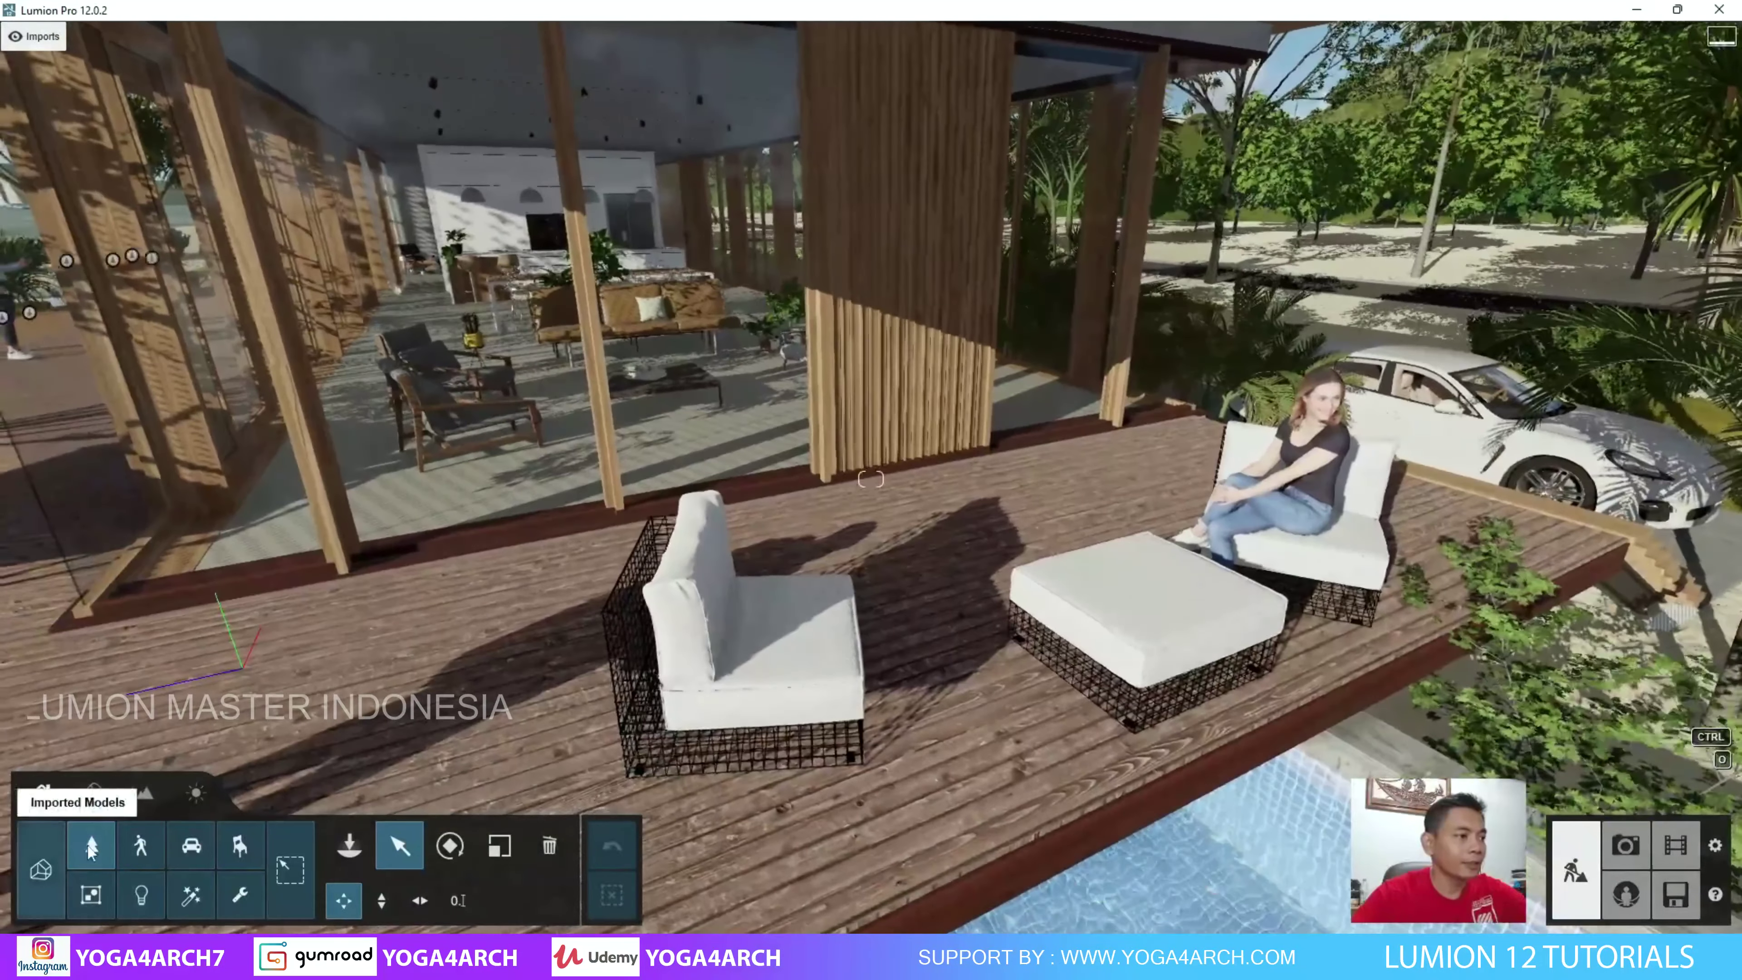
click(137, 857)
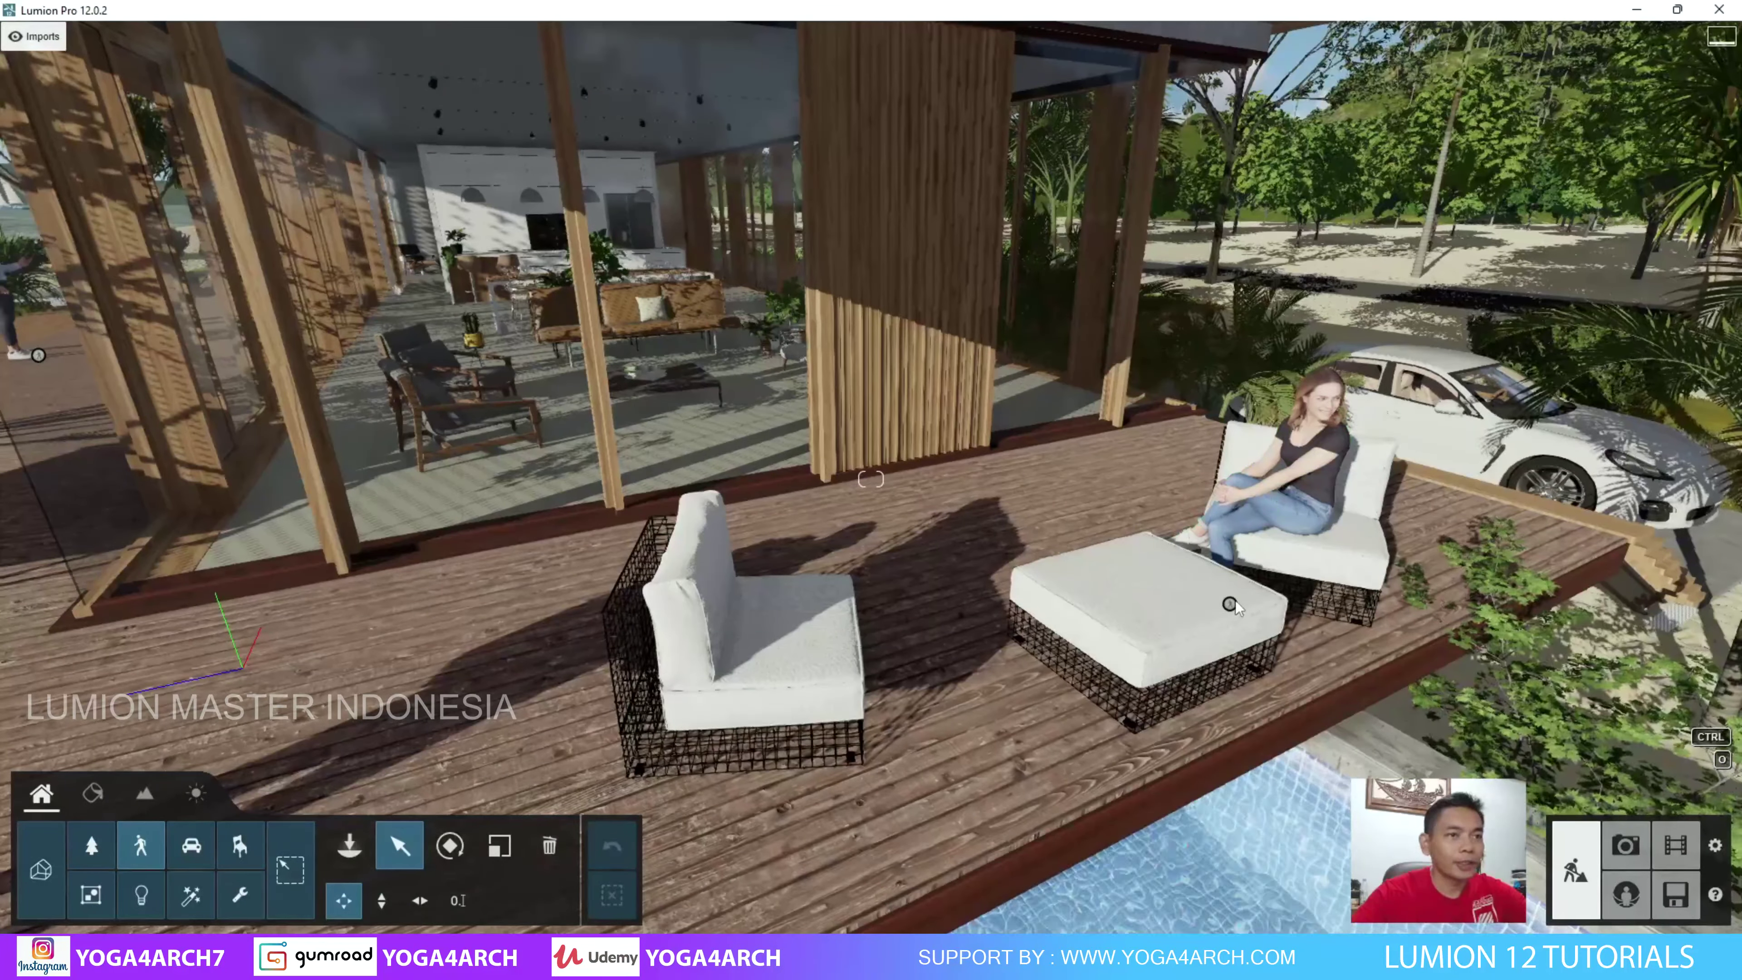
drag(1320, 546, 762, 803)
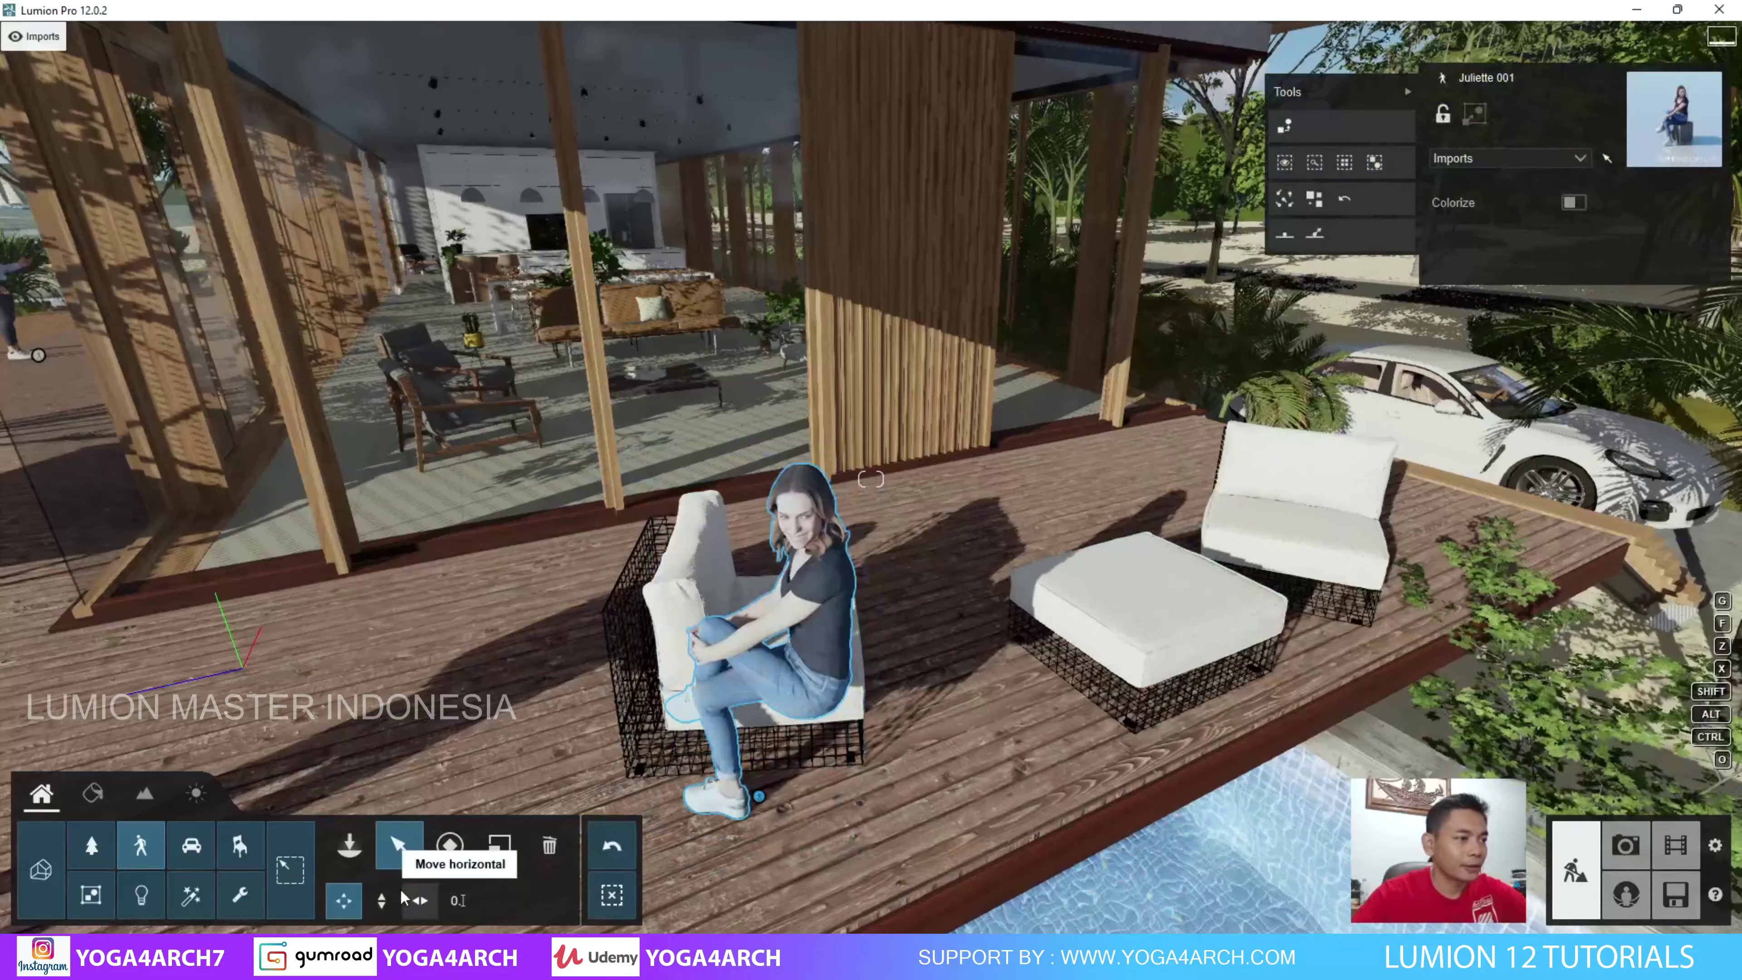
Rotate Juliette to face forward and nudge her onto the chair cushion.
click(449, 846)
drag(759, 810, 1061, 698)
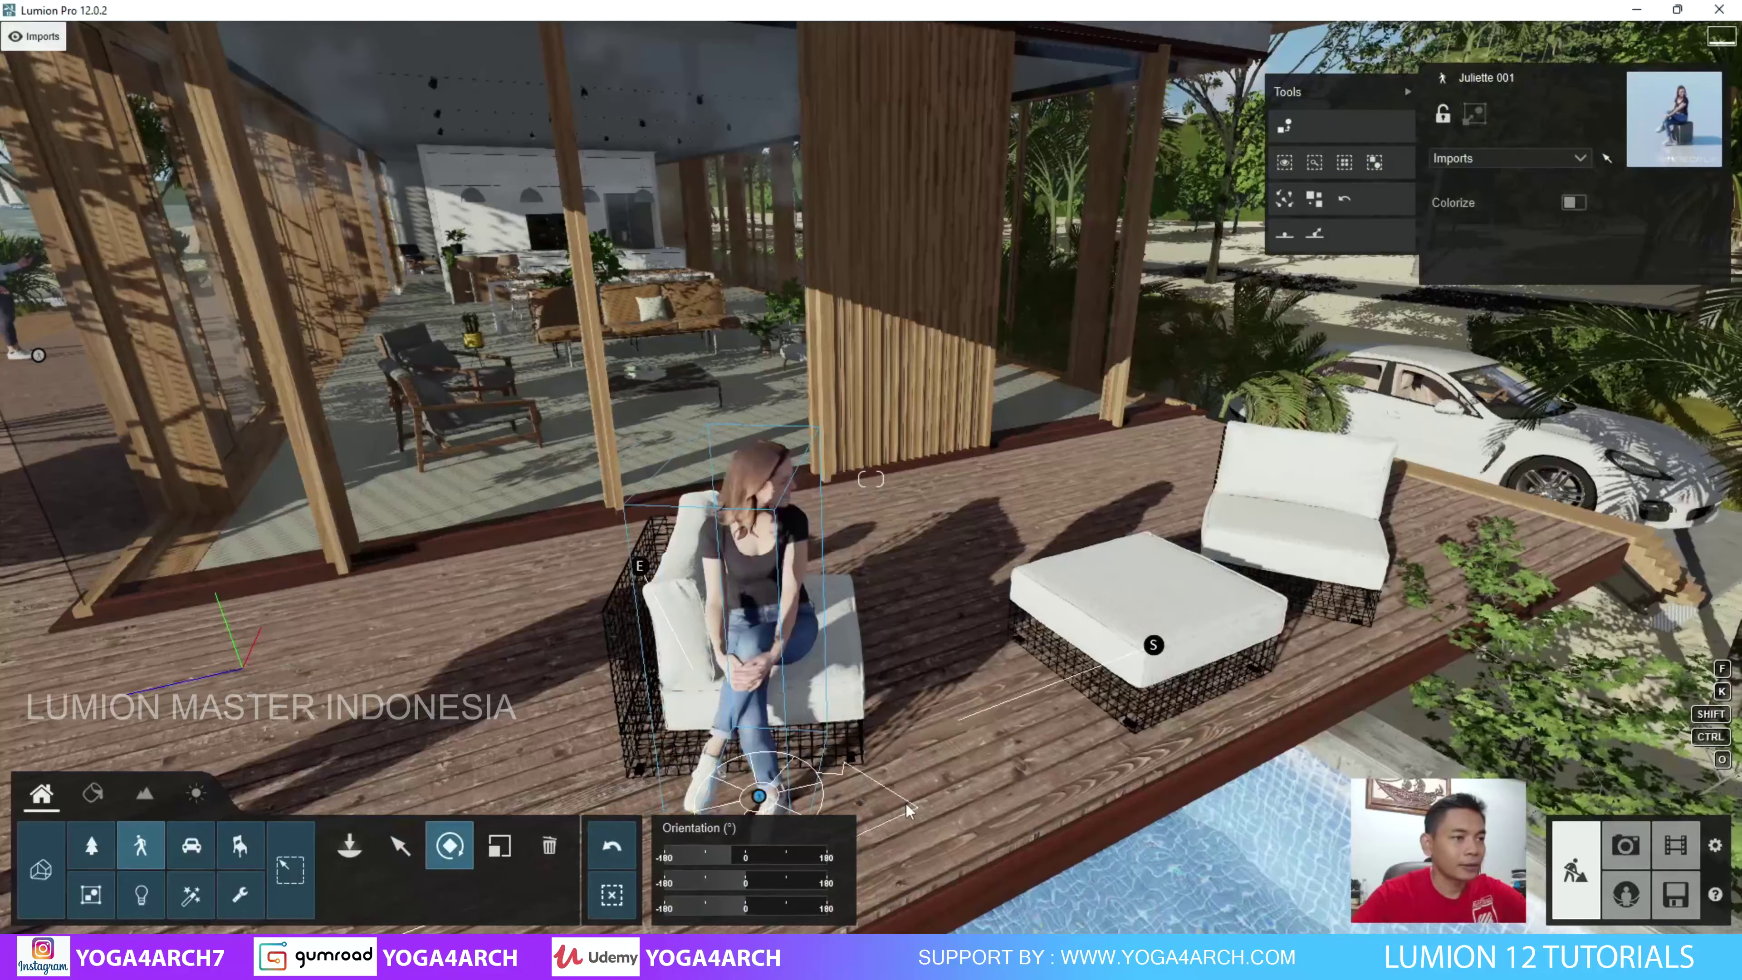
right_drag(902, 665, 902, 742)
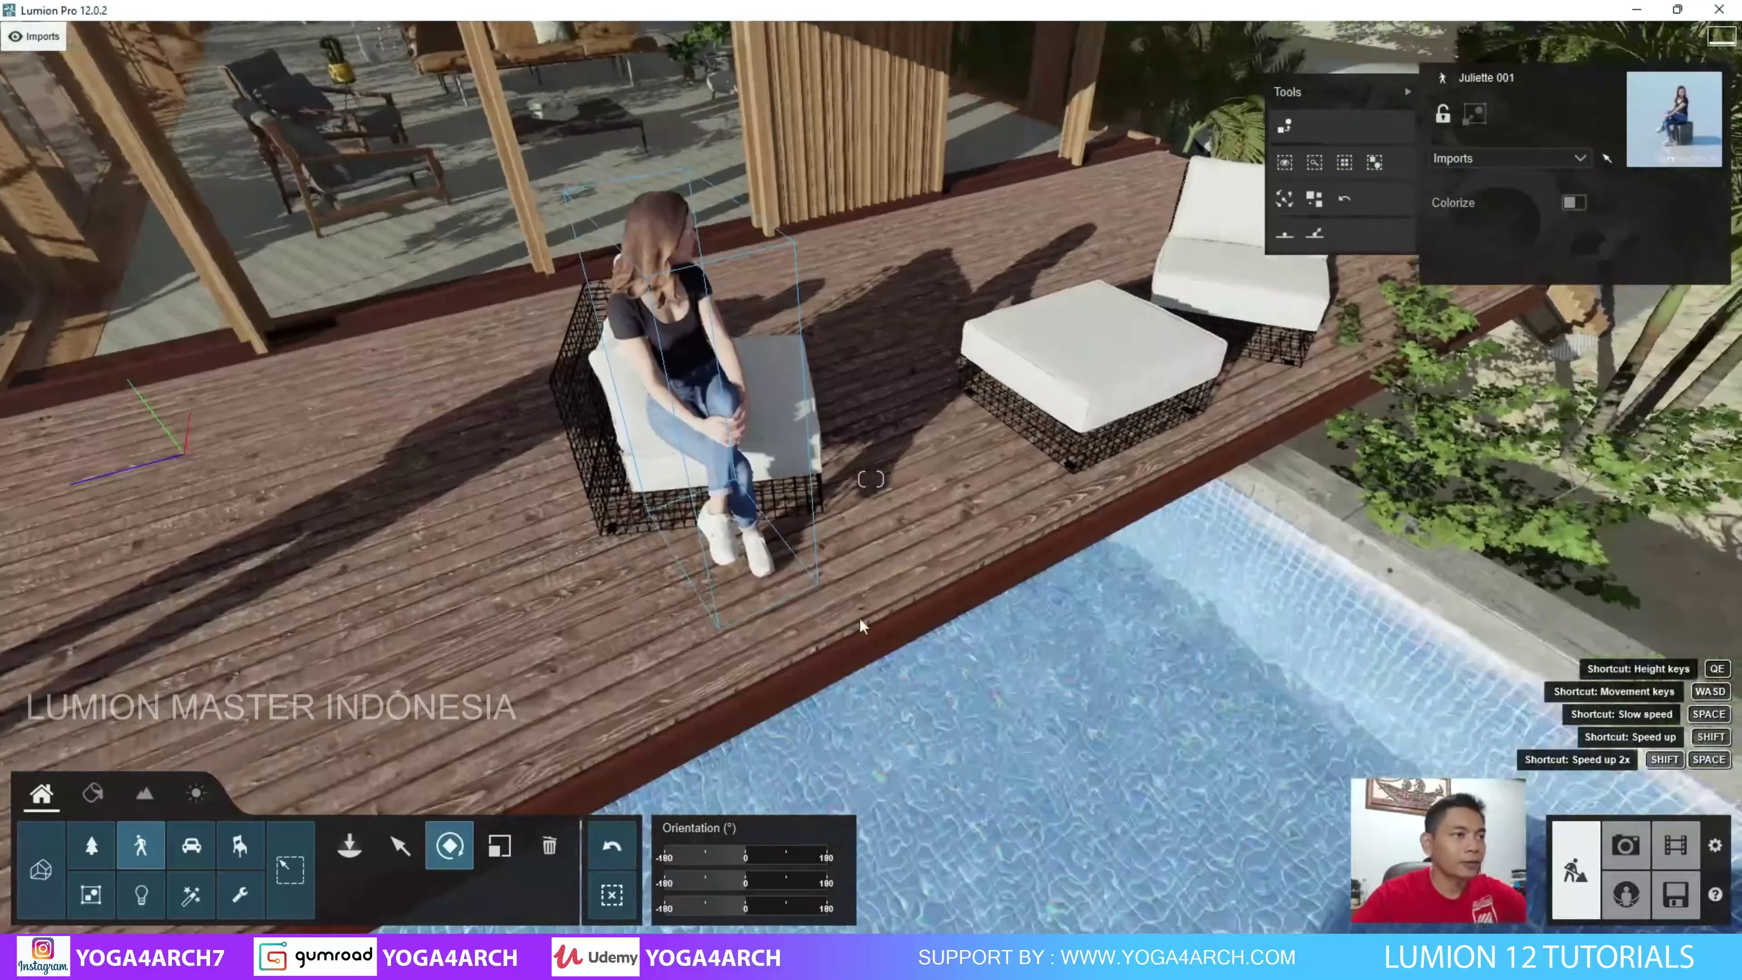
click(399, 846)
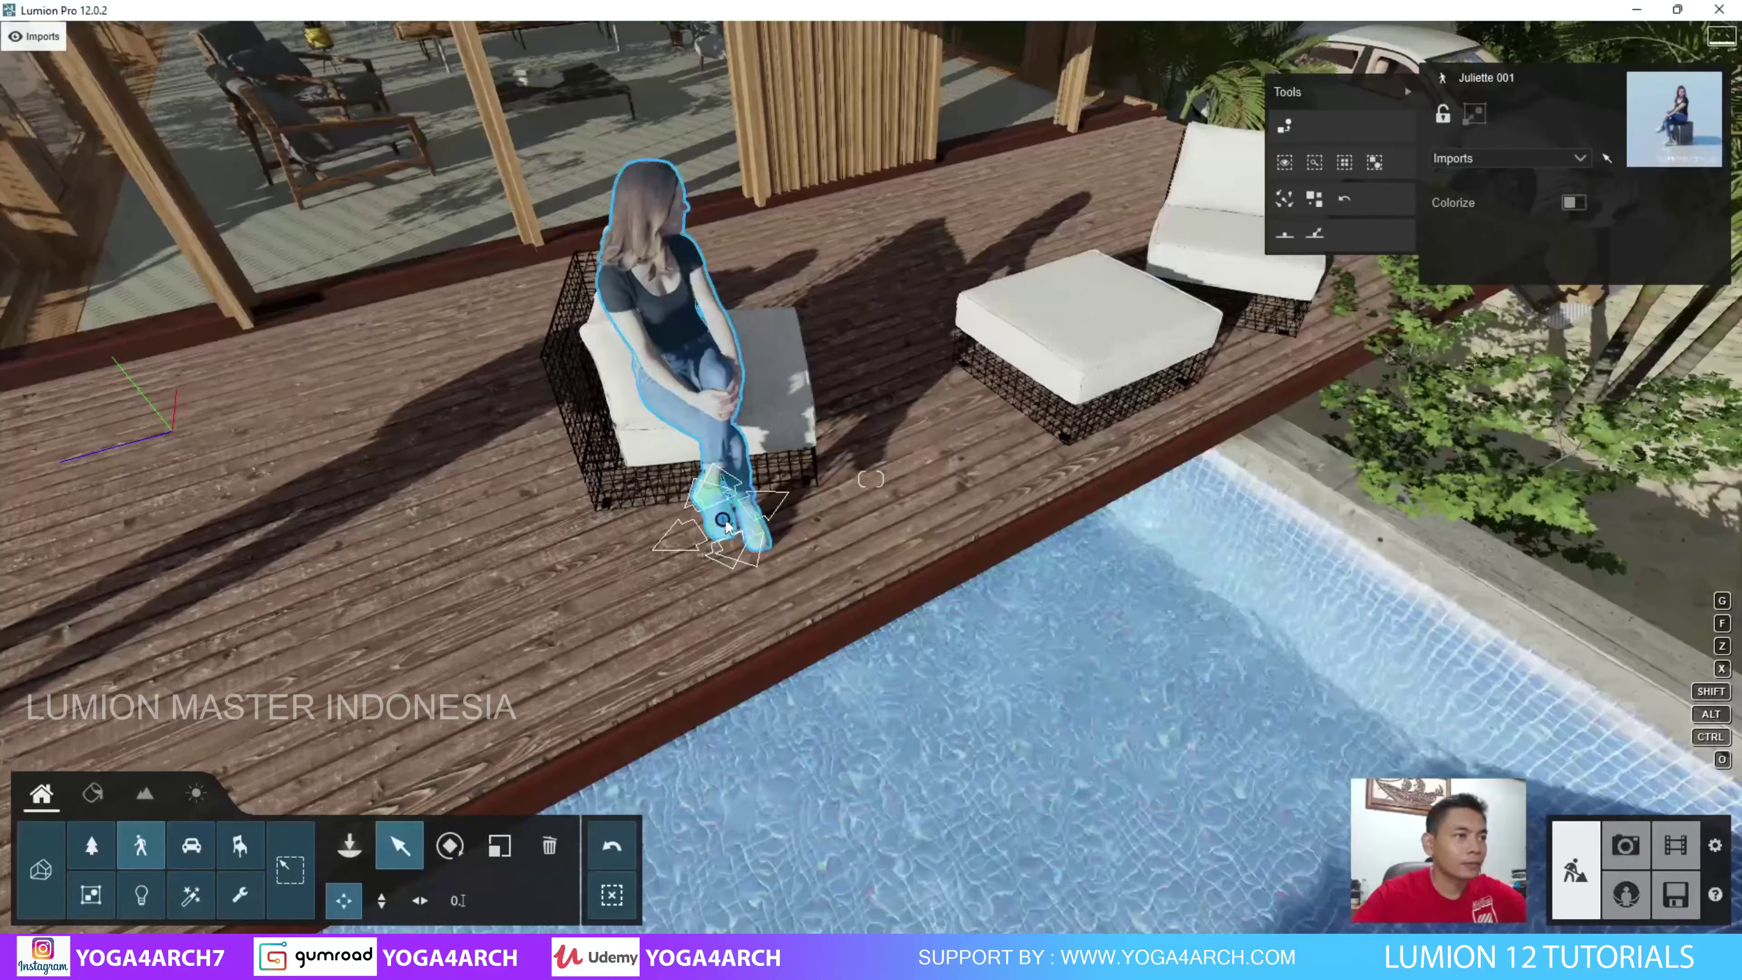
drag(723, 519, 770, 526)
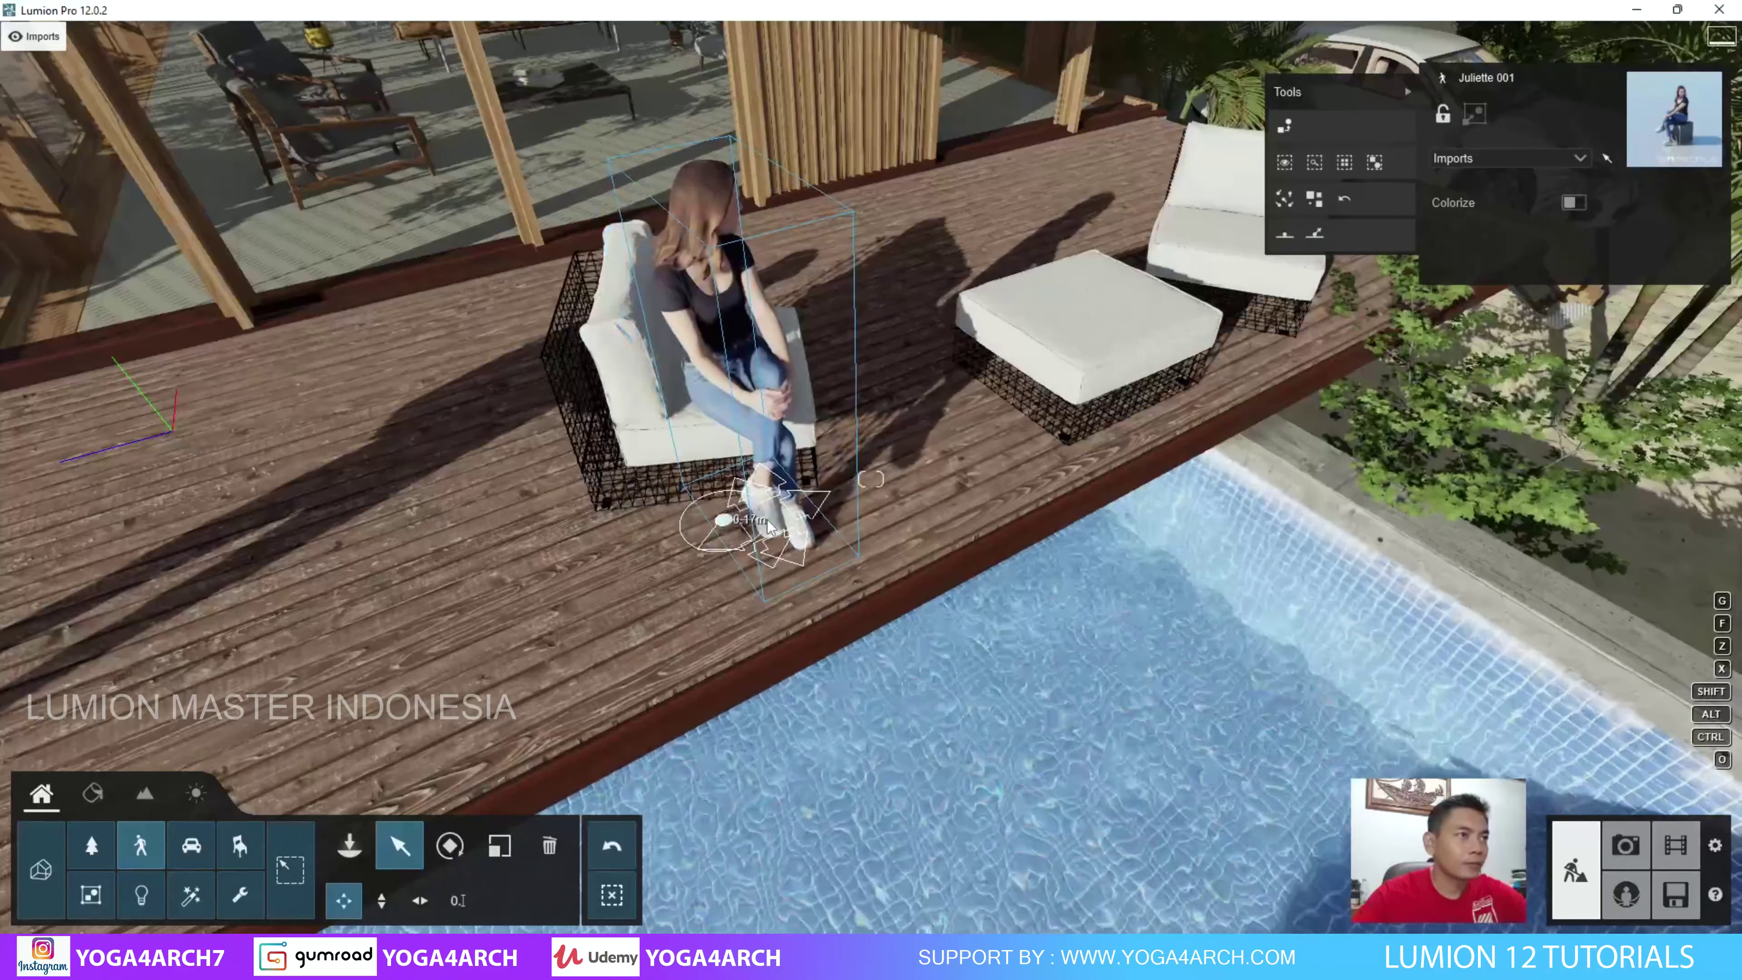
drag(770, 525, 768, 525)
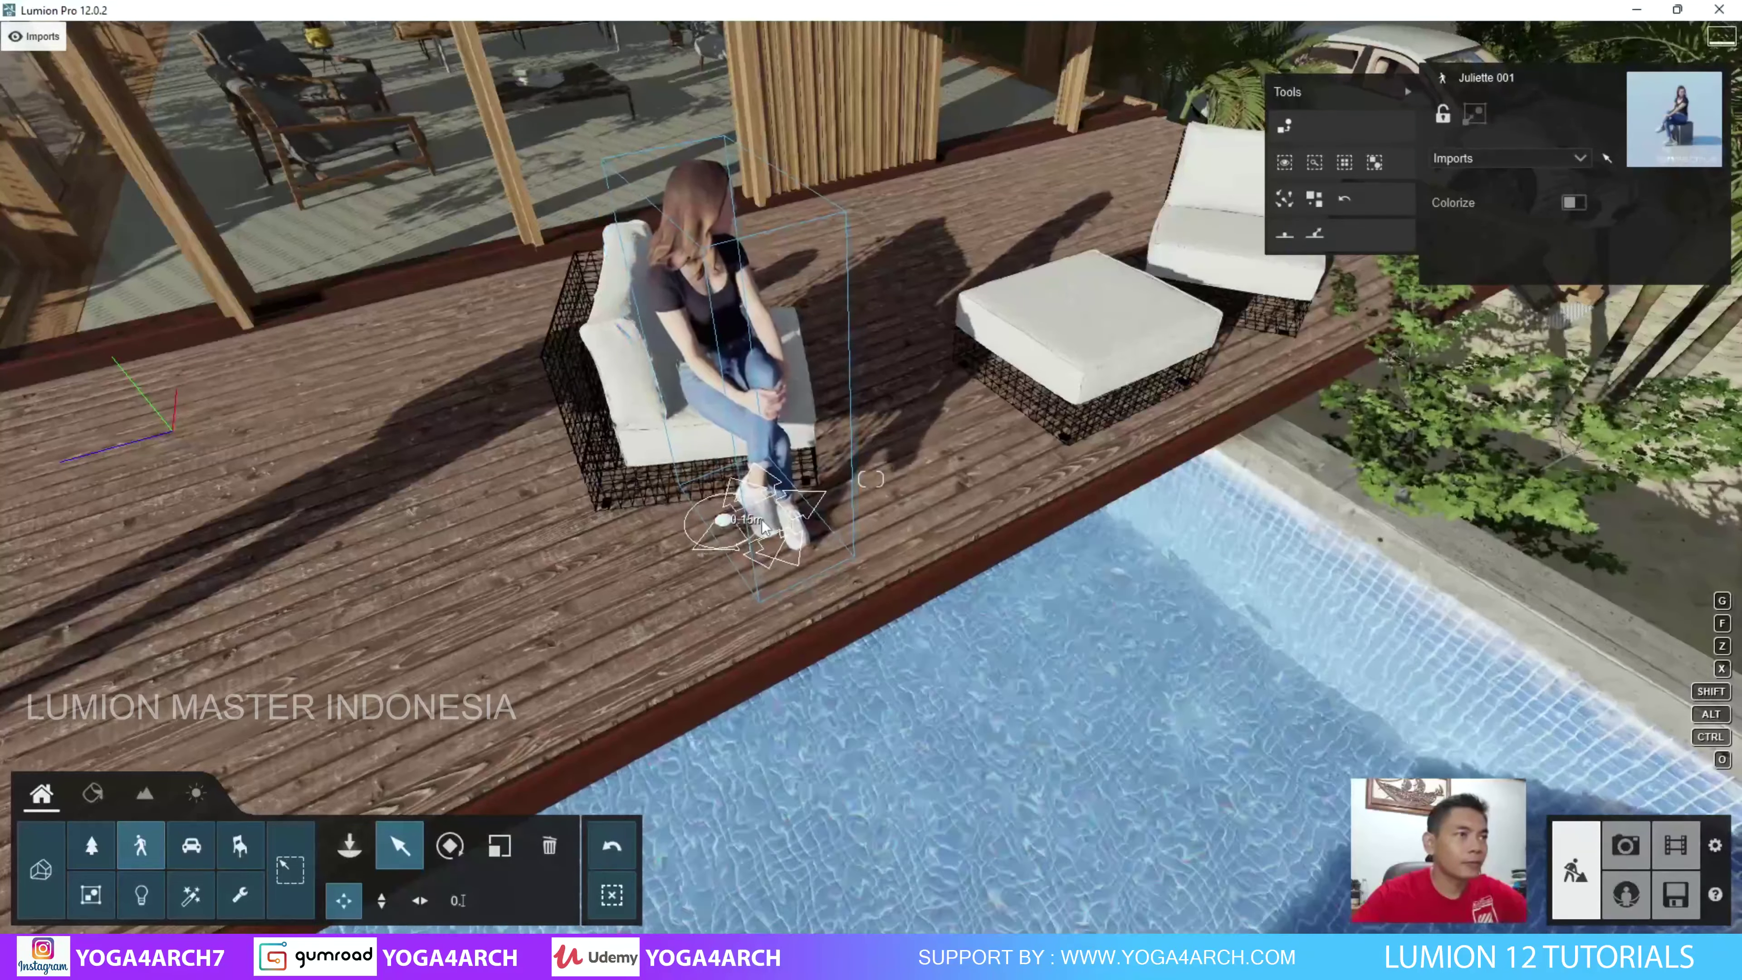
mouse_move(768, 526)
right_down()
mouse_move(672, 439)
mouse_move(304, 852)
right_up()
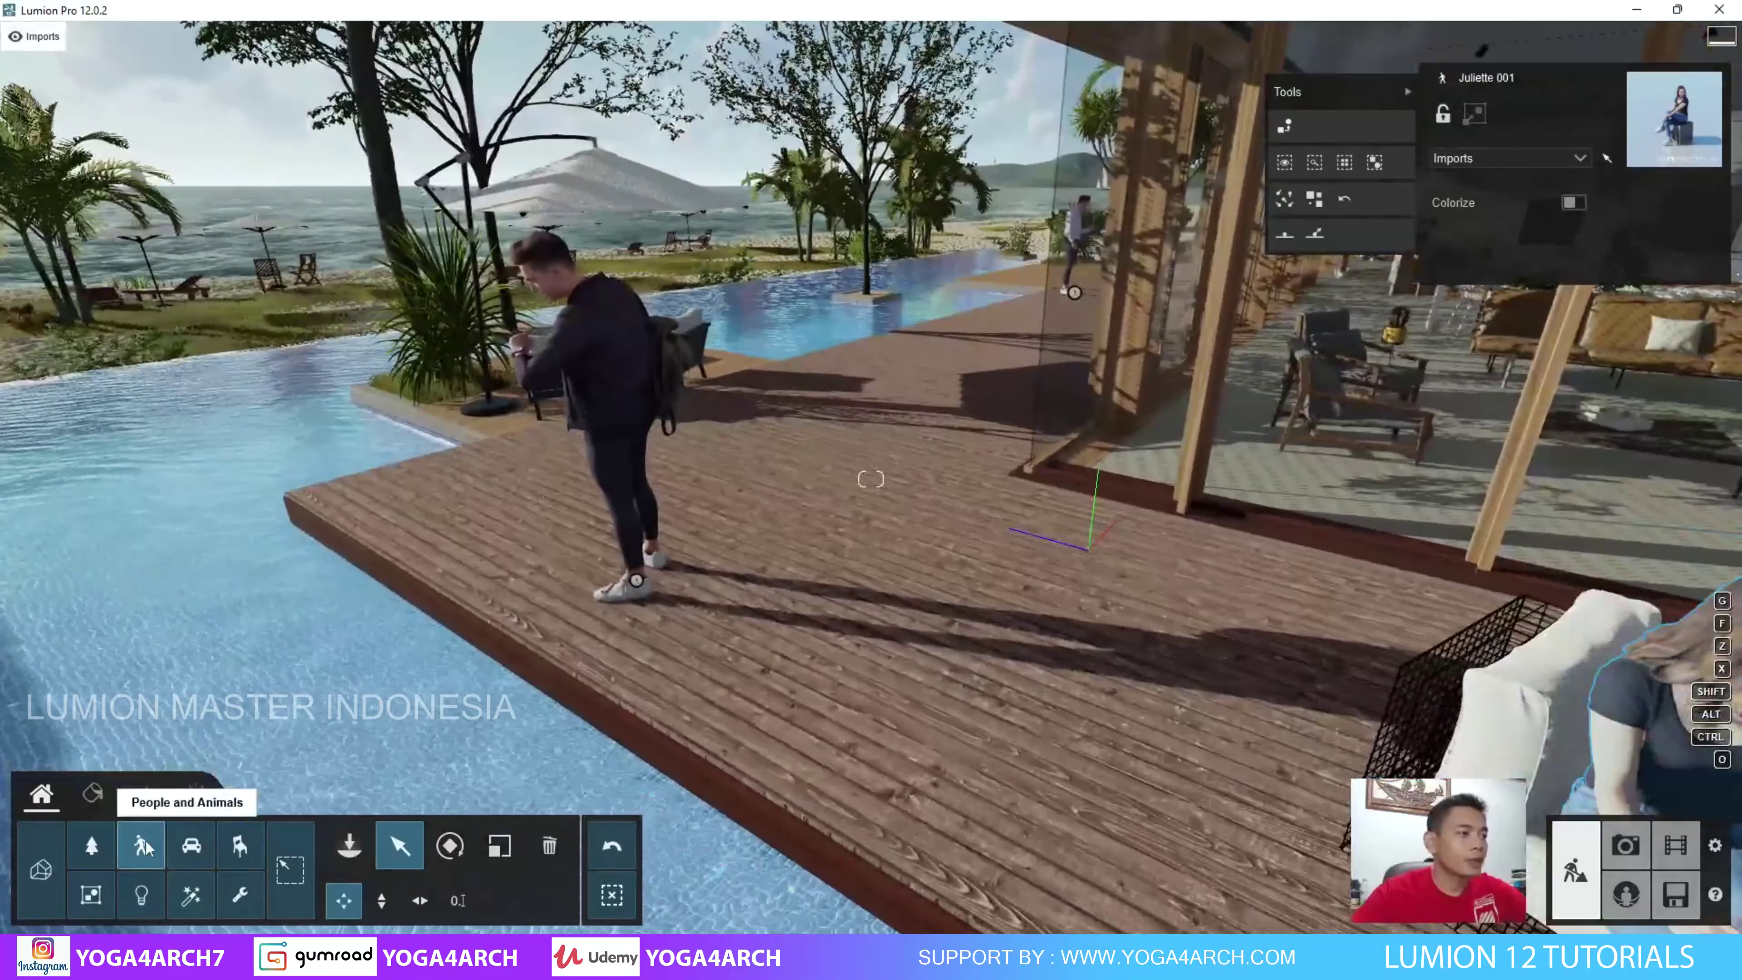
Place Carlos 001 on the deck and delete the dark-jacket man.
click(144, 841)
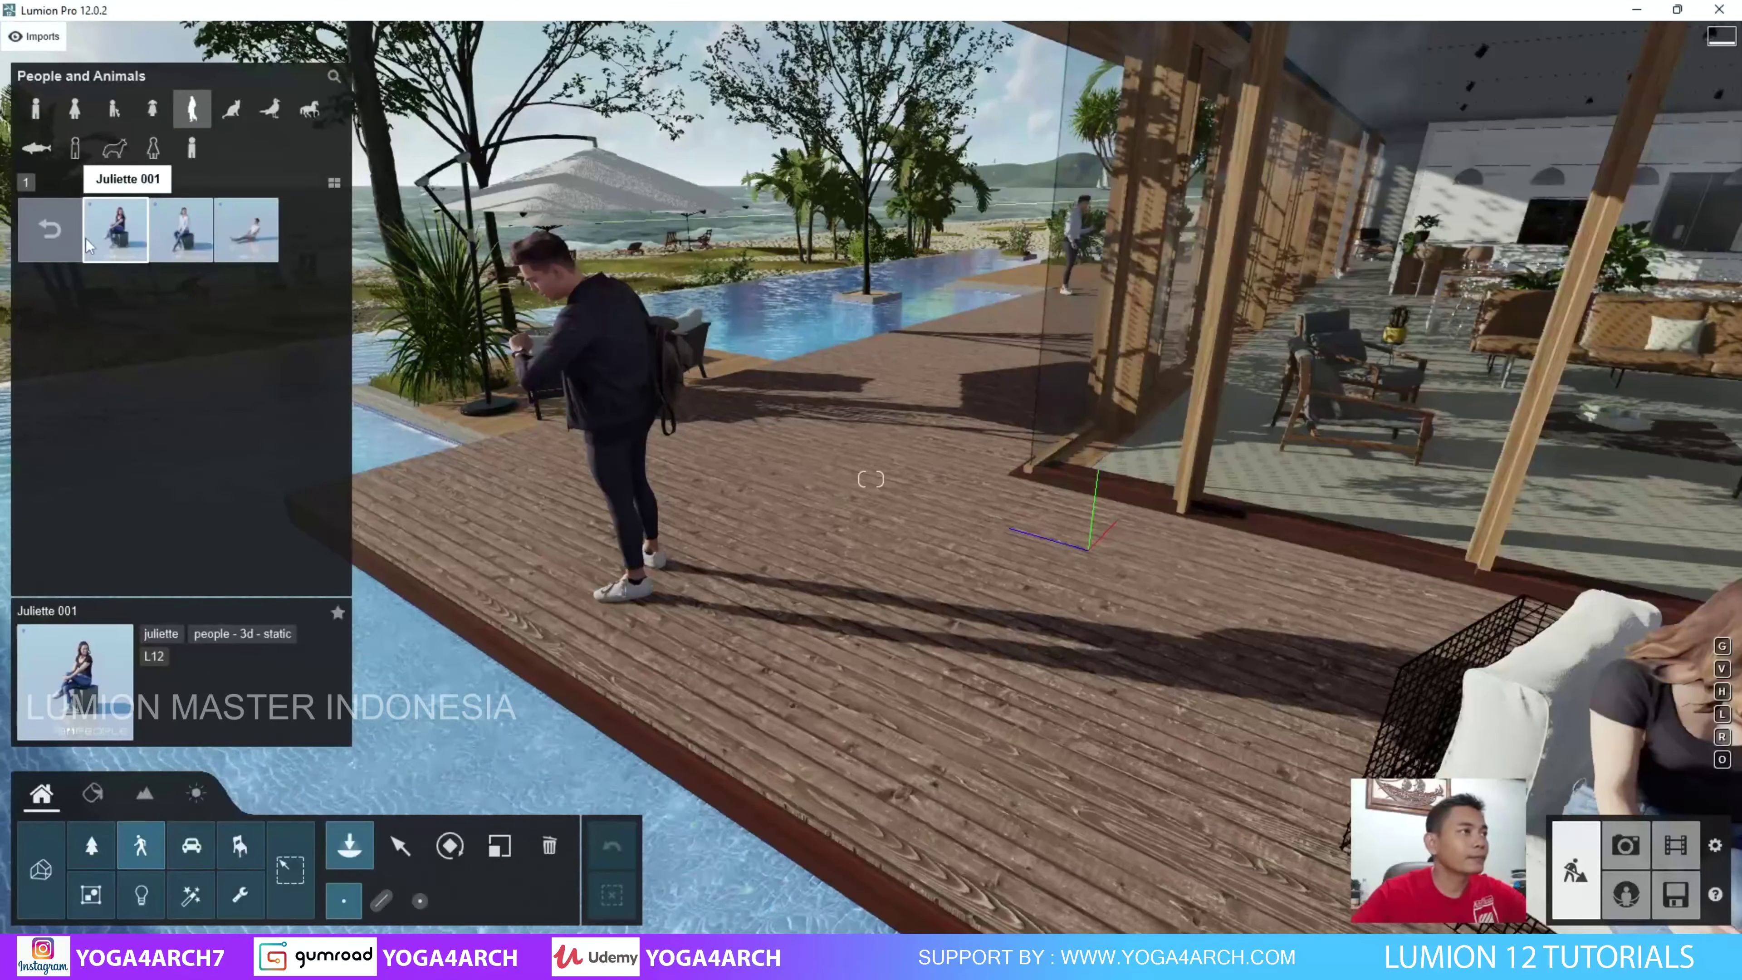
mouse_move(755, 480)
right_down()
mouse_move(1029, 481)
mouse_move(688, 446)
right_up()
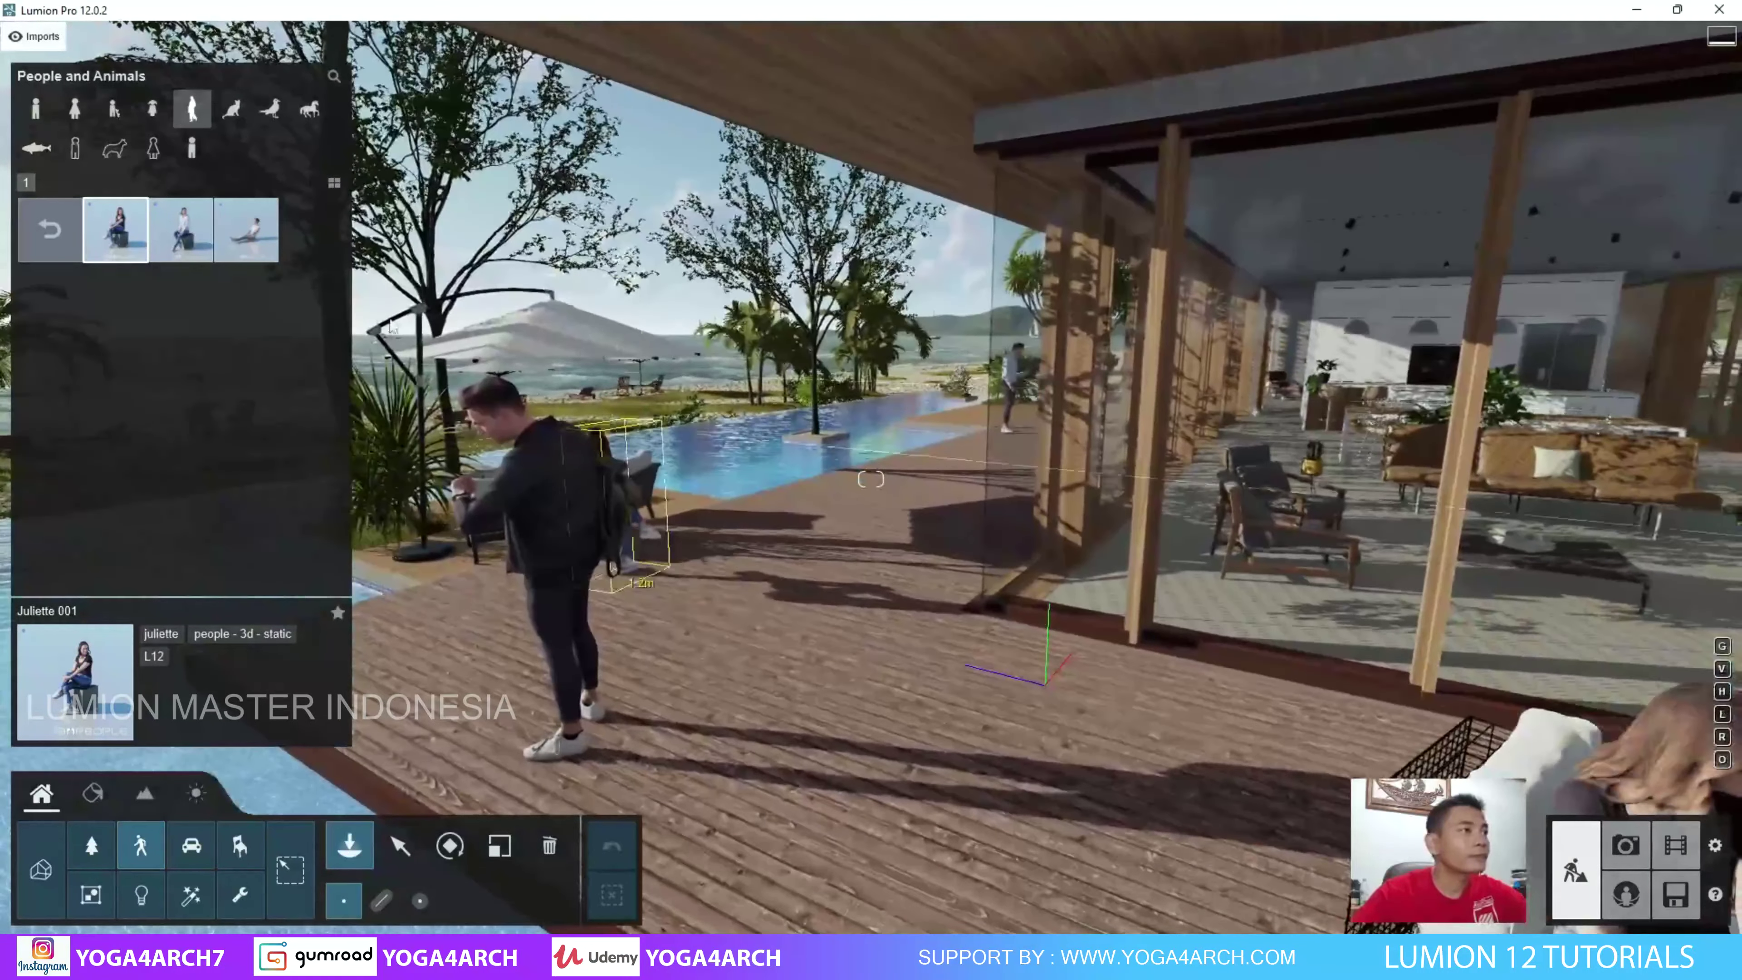
click(48, 229)
click(312, 294)
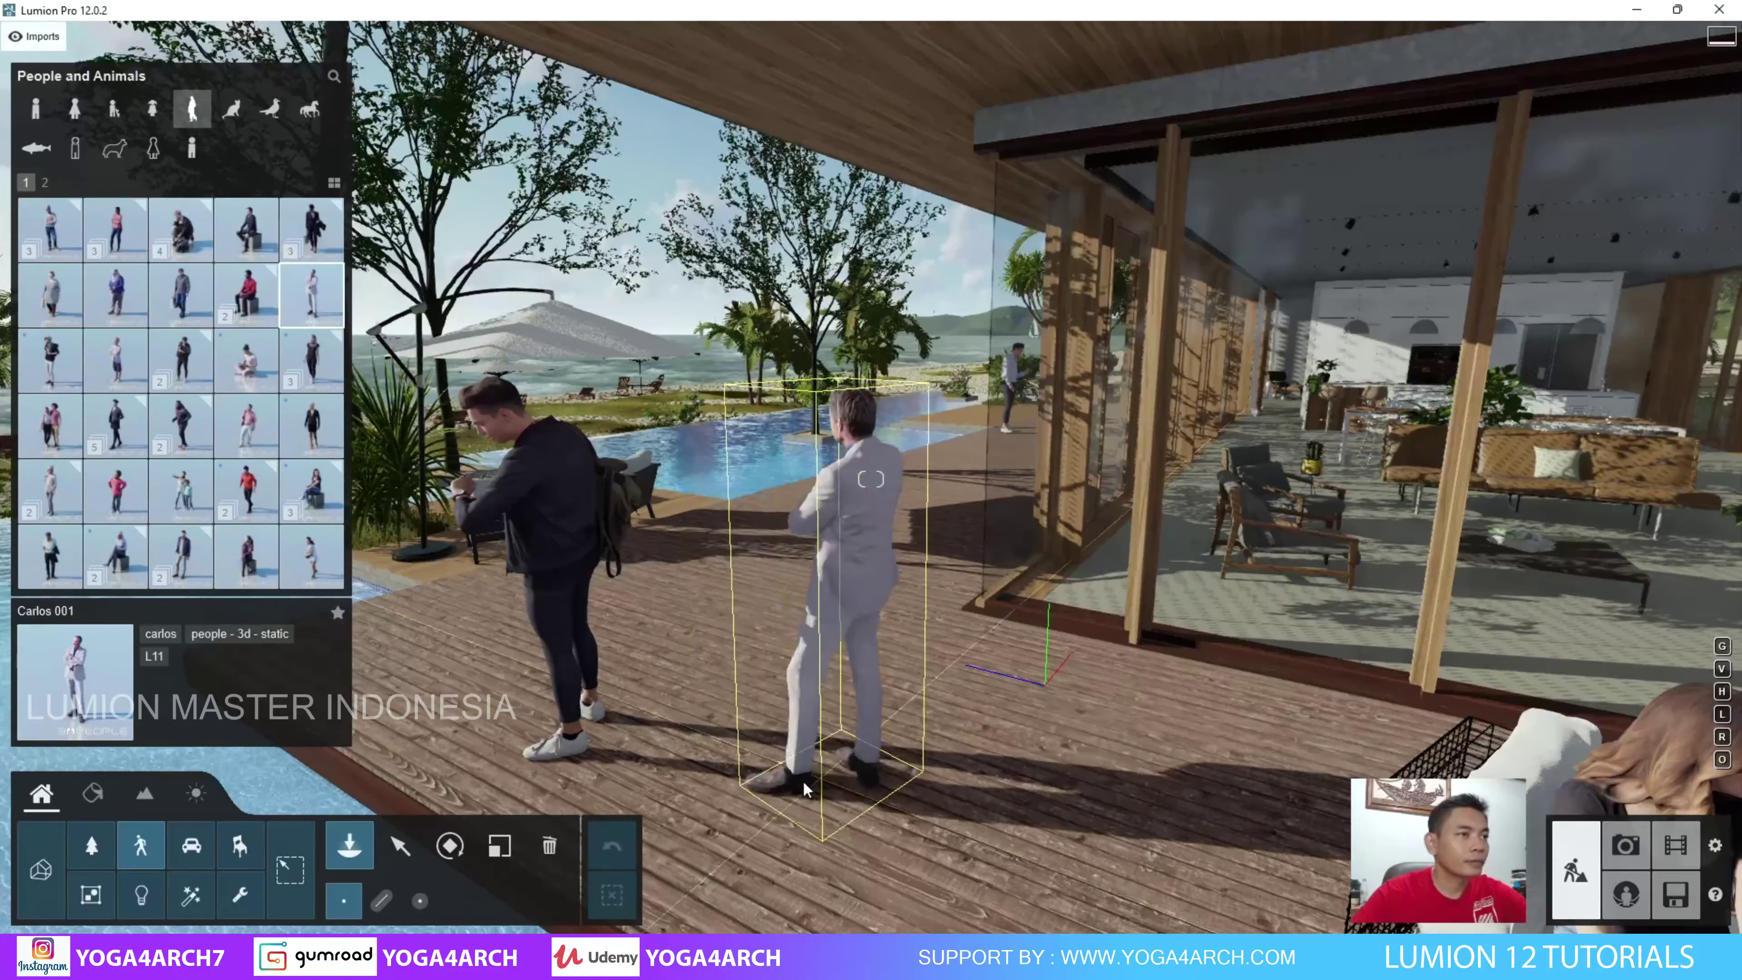
click(765, 748)
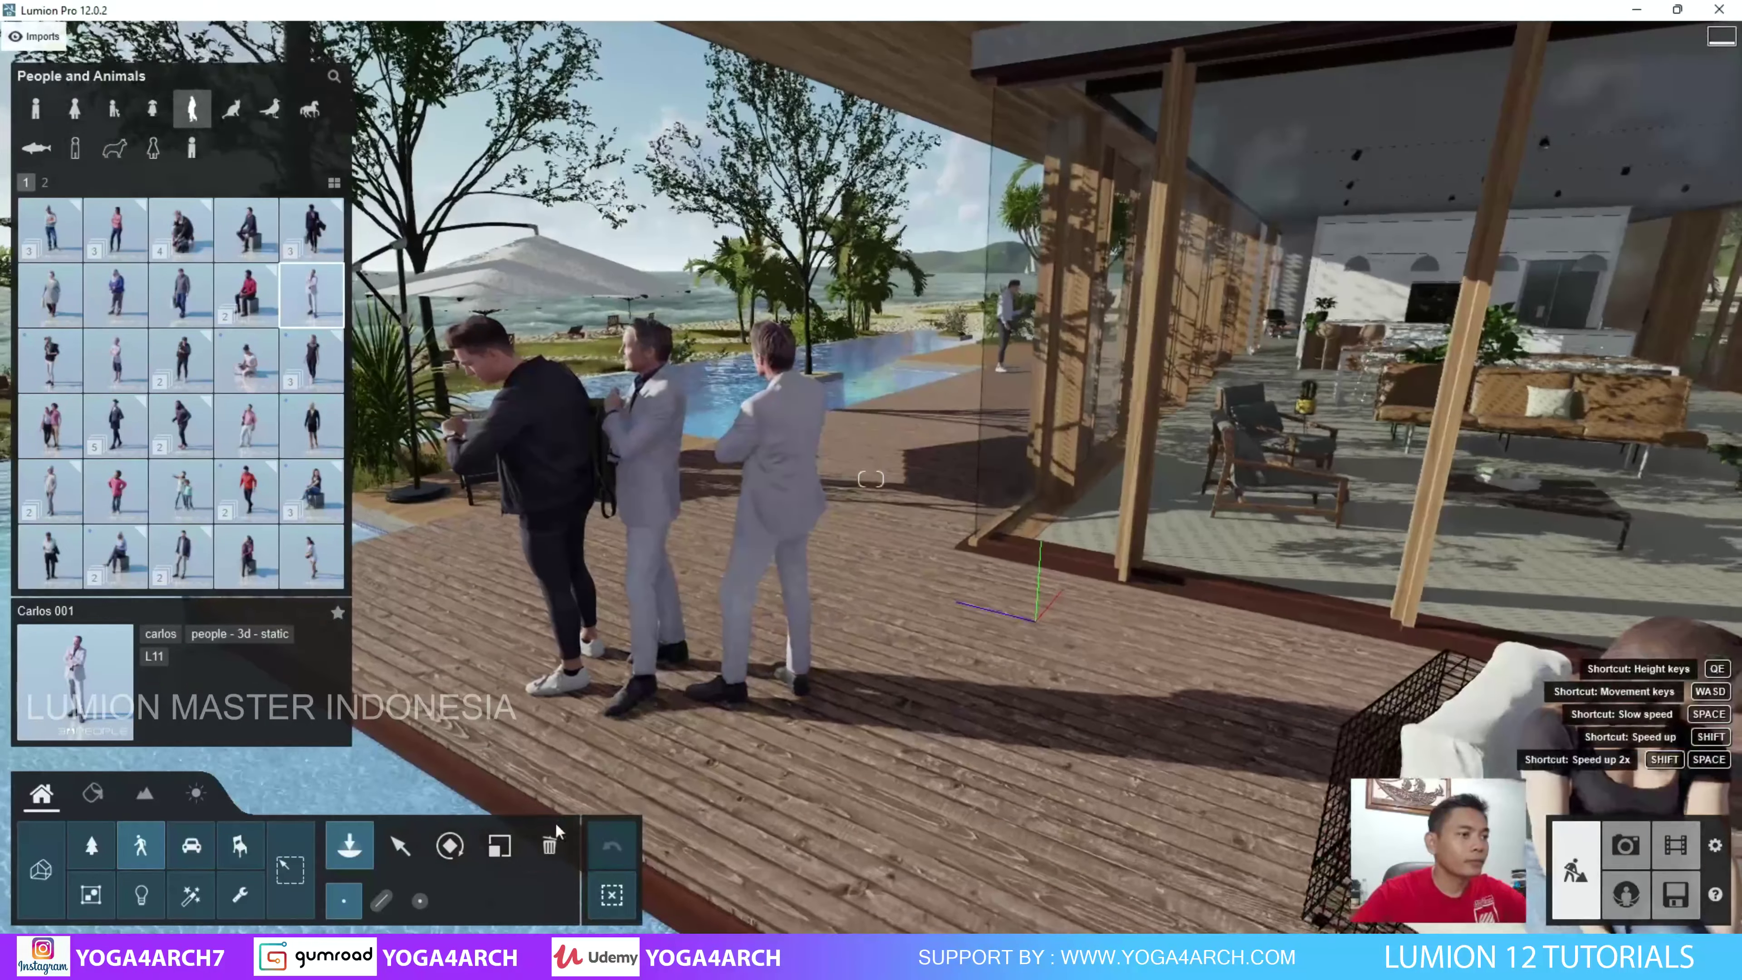
click(550, 846)
click(571, 679)
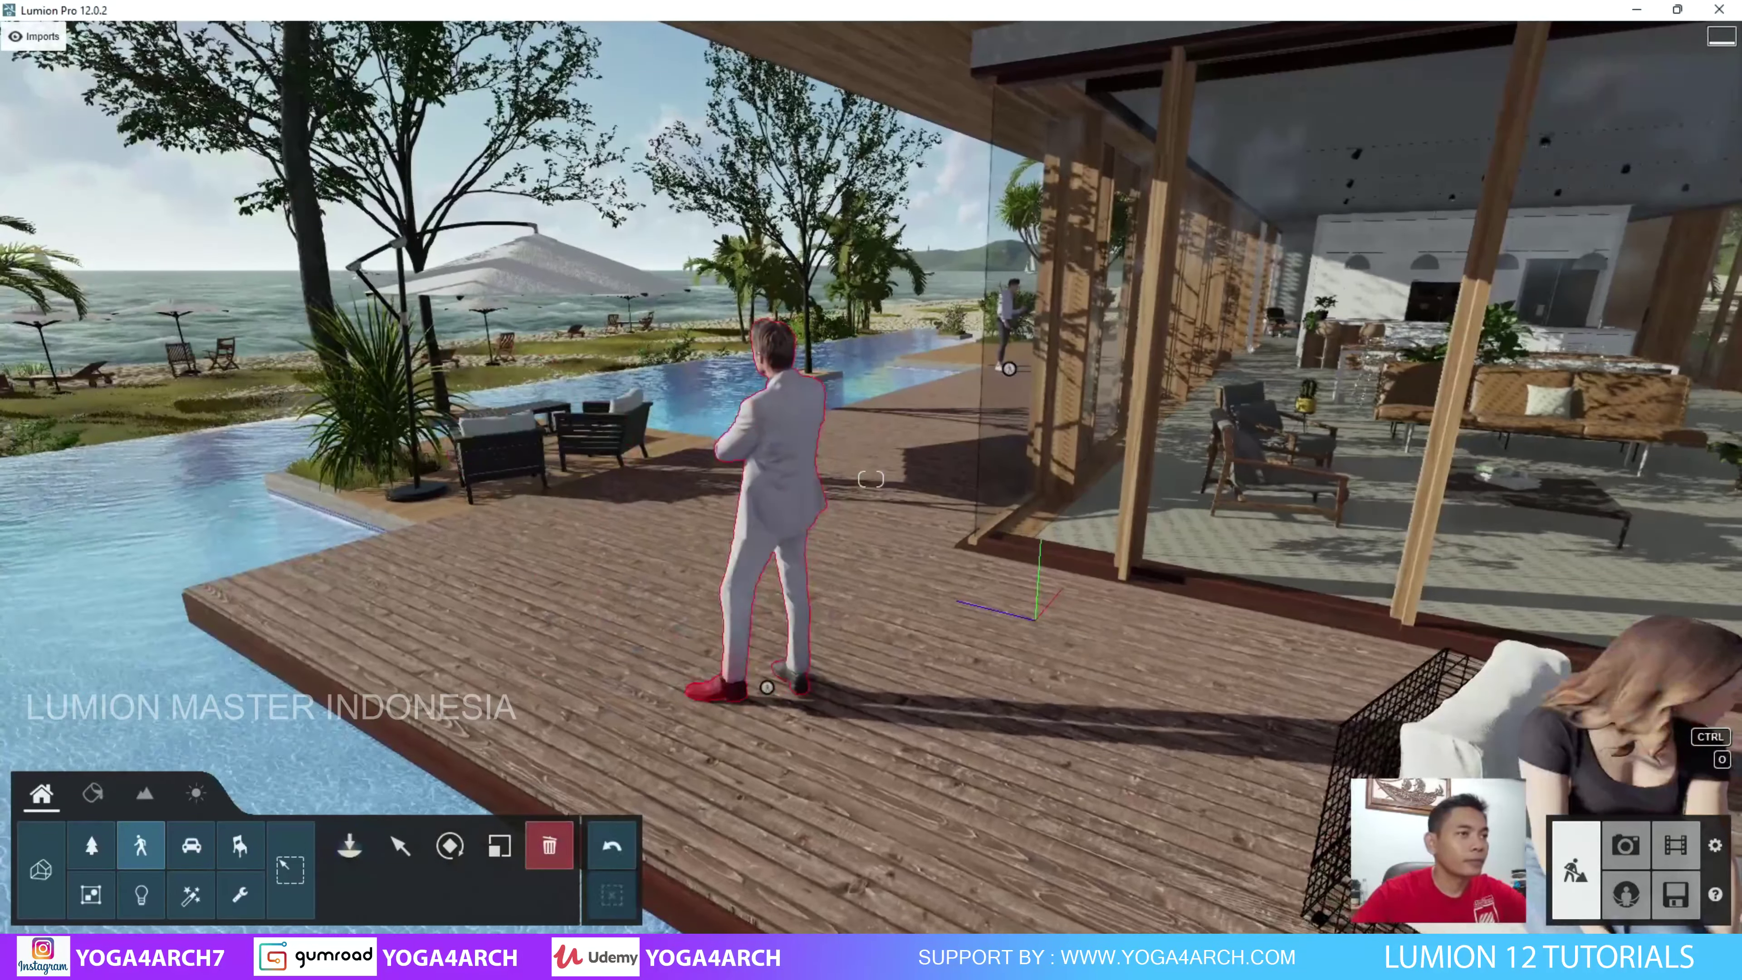
Place Bernd 001 with a shopping bag on the deck by the glass wall.
mouse_move(571, 679)
right_down()
mouse_move(446, 549)
mouse_move(739, 622)
right_up()
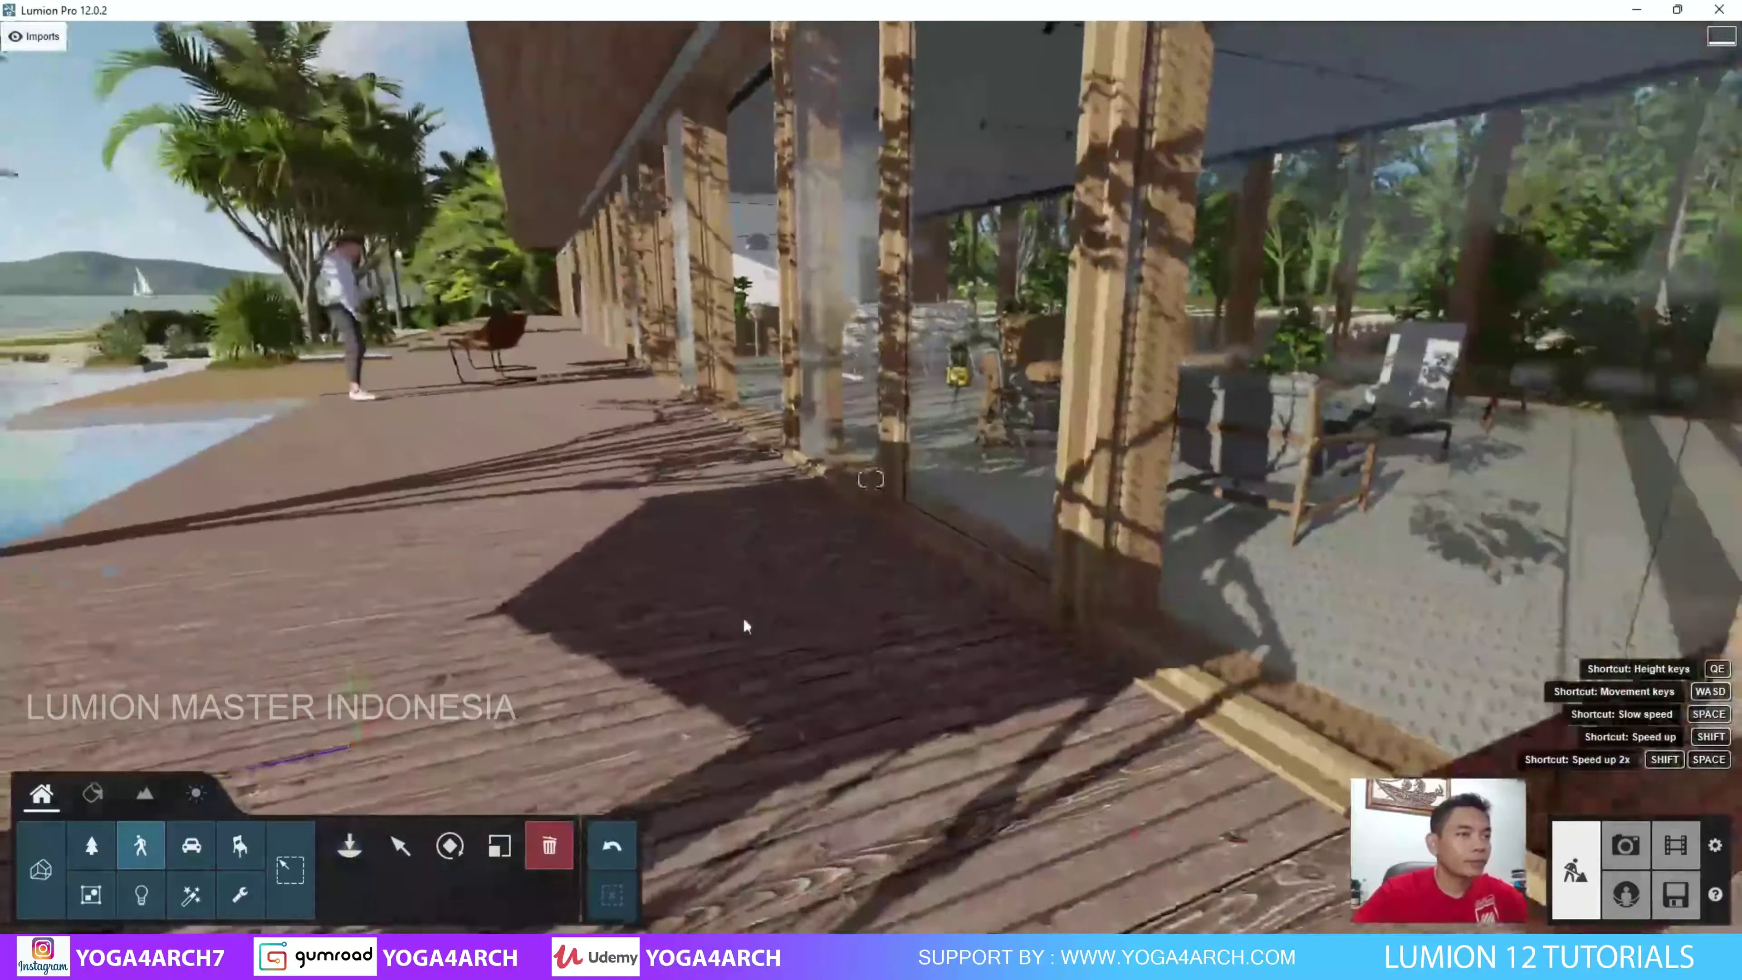
click(157, 849)
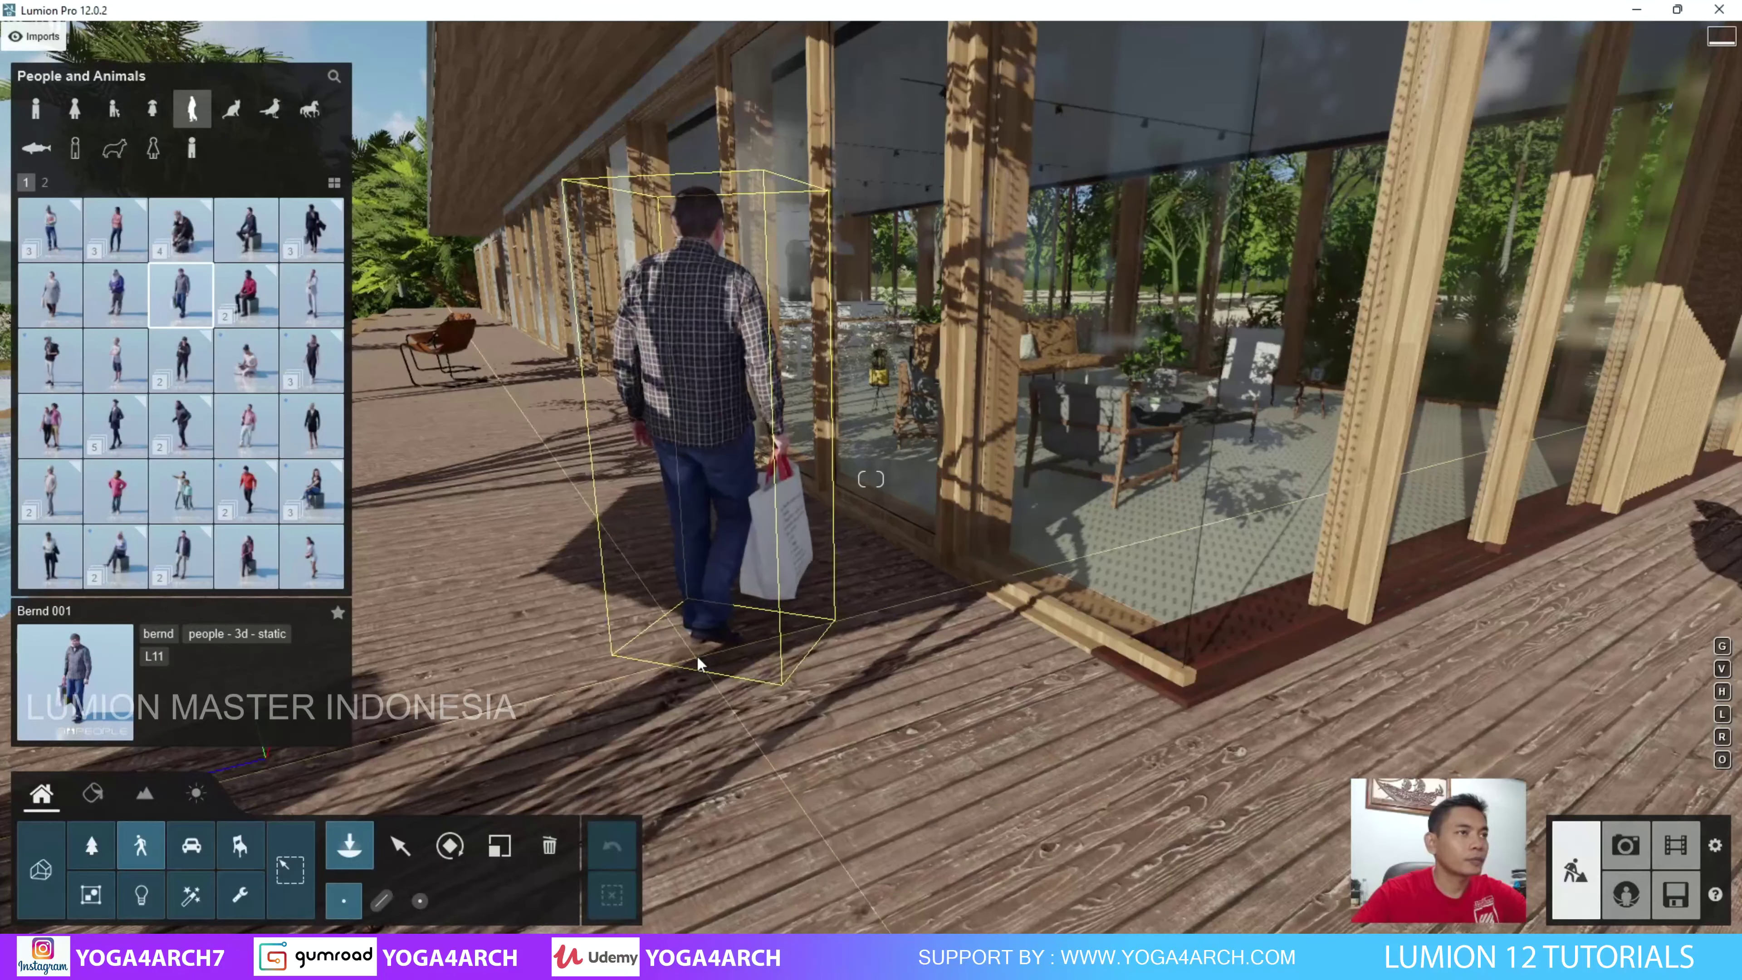
click(688, 656)
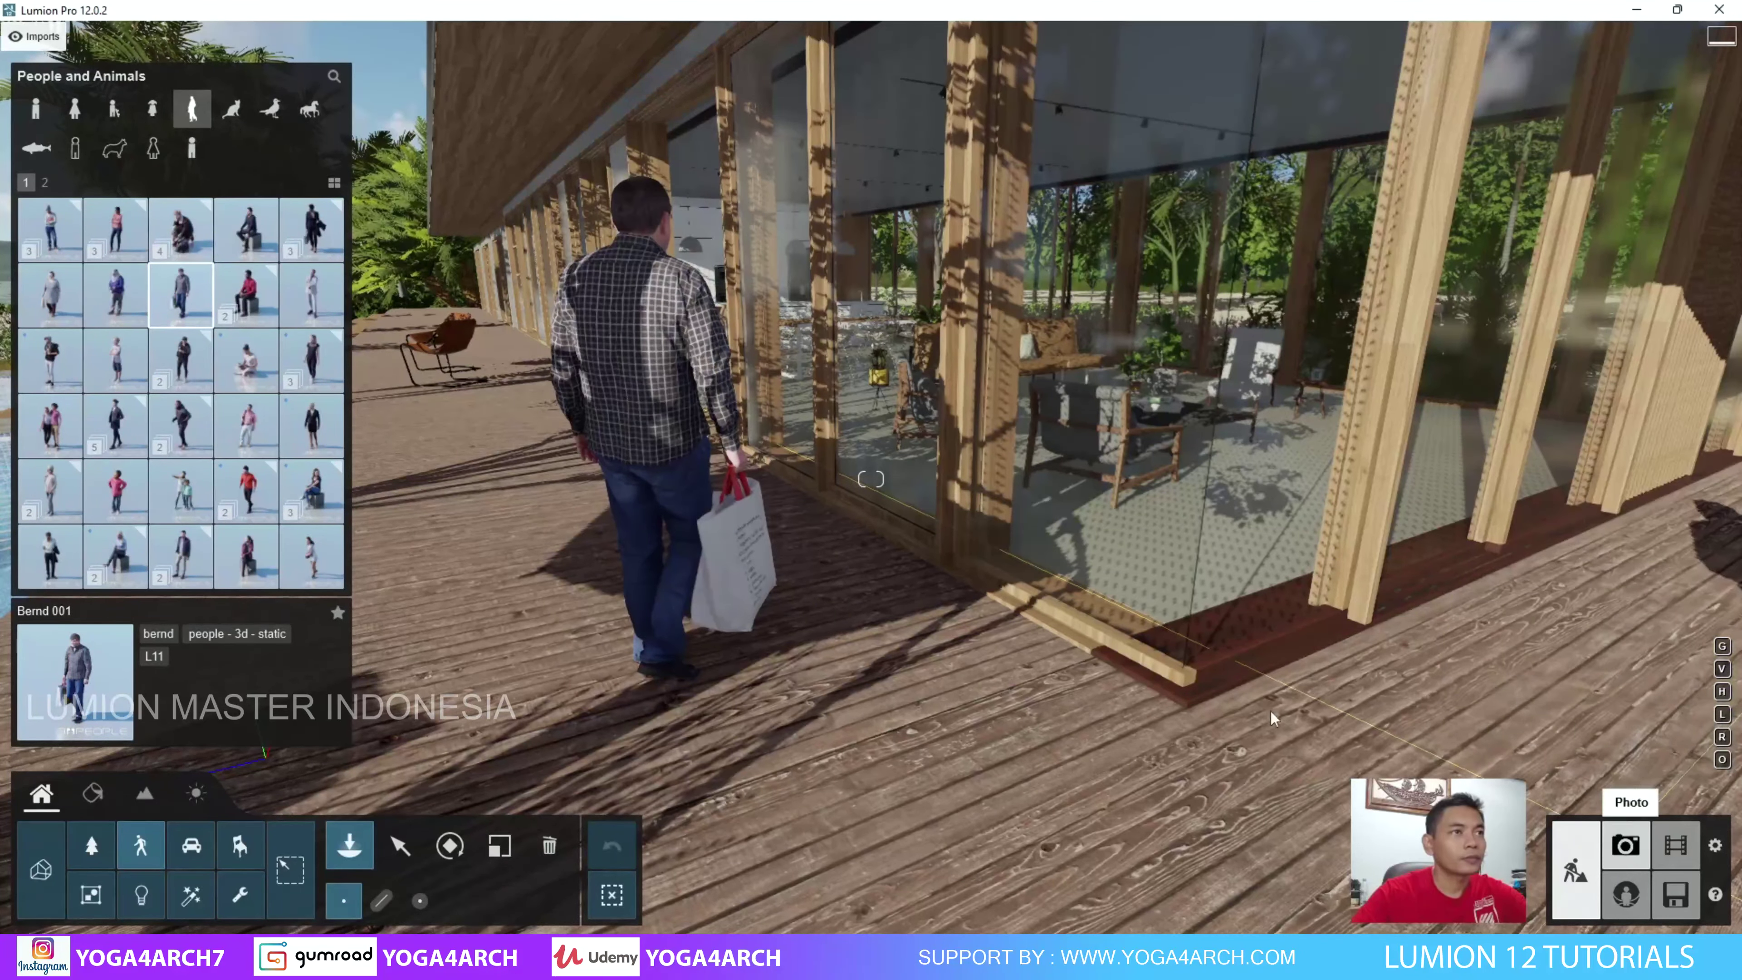
In Photo mode, review the Beach vacation and Sunny day shots.
click(1623, 842)
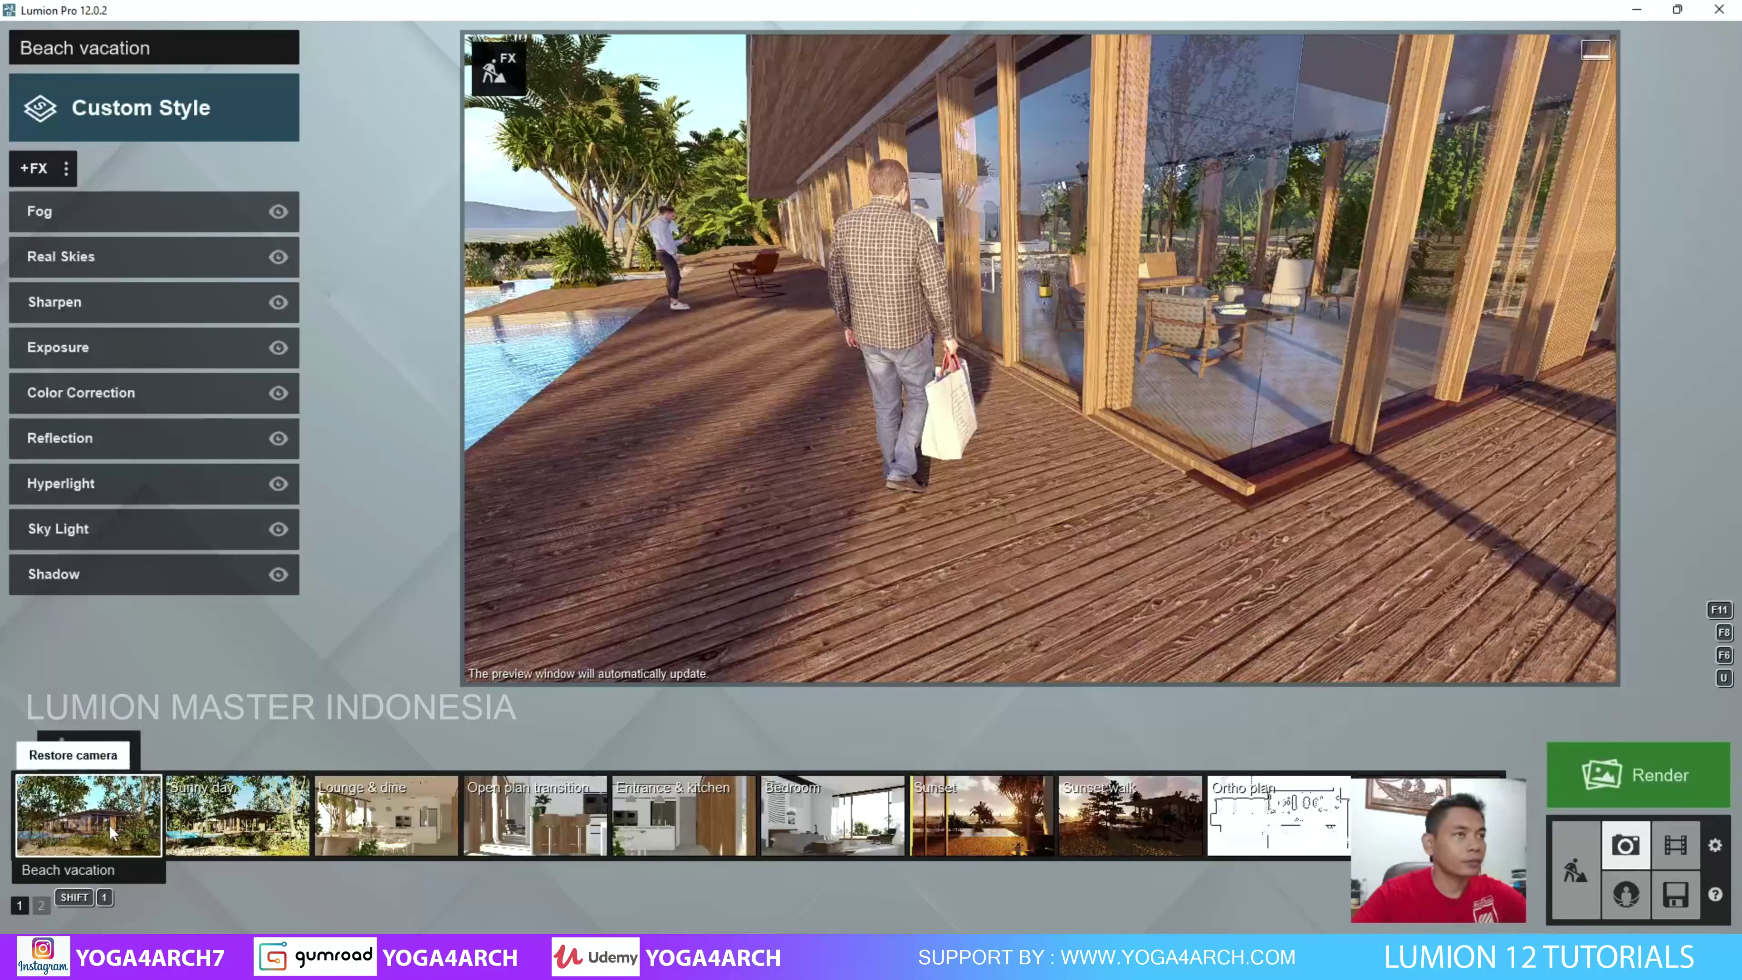
click(113, 830)
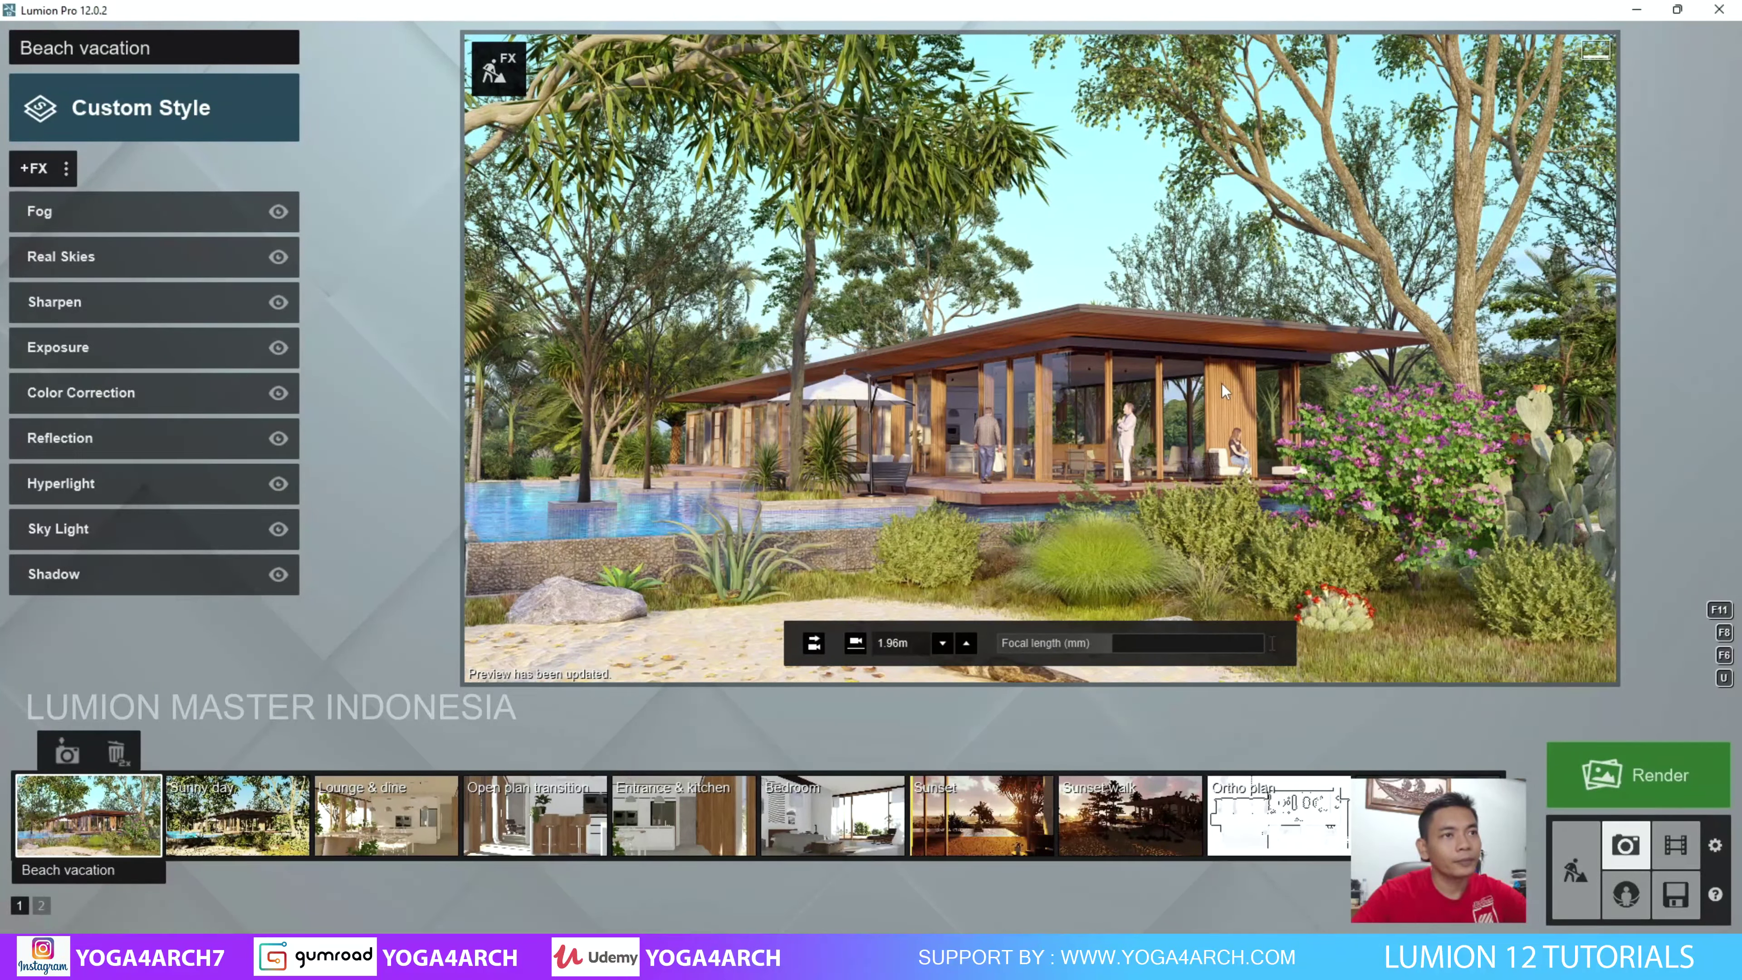
mouse_move(87, 814)
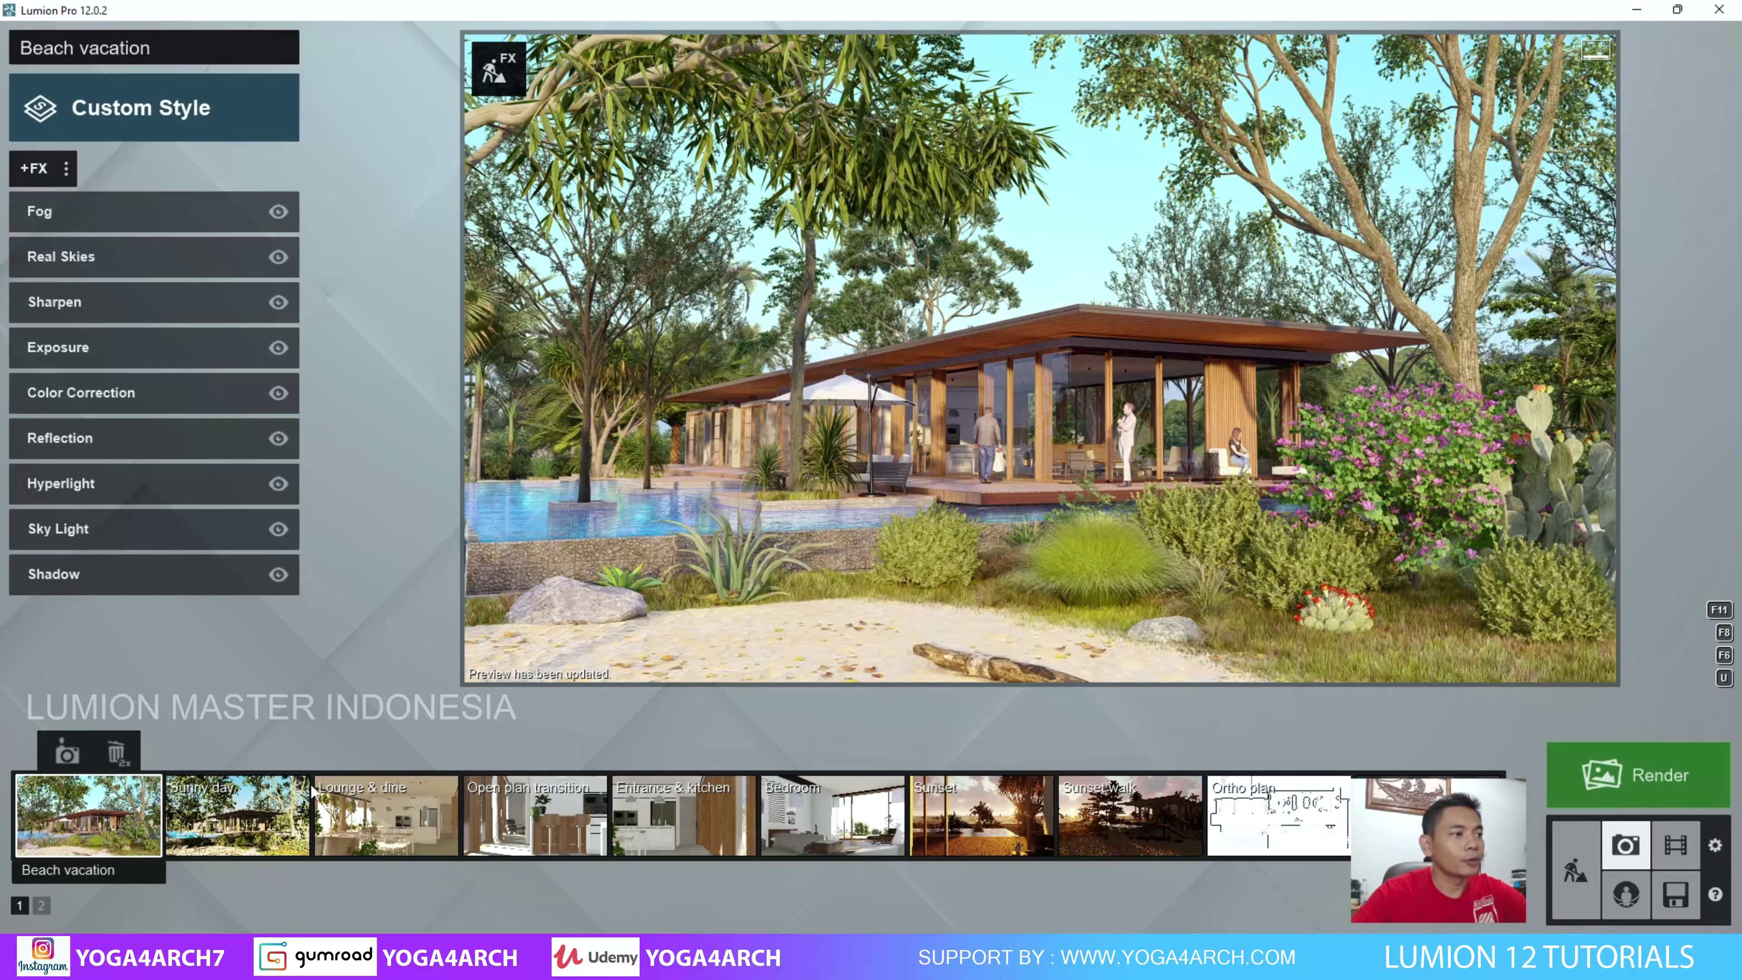
click(237, 817)
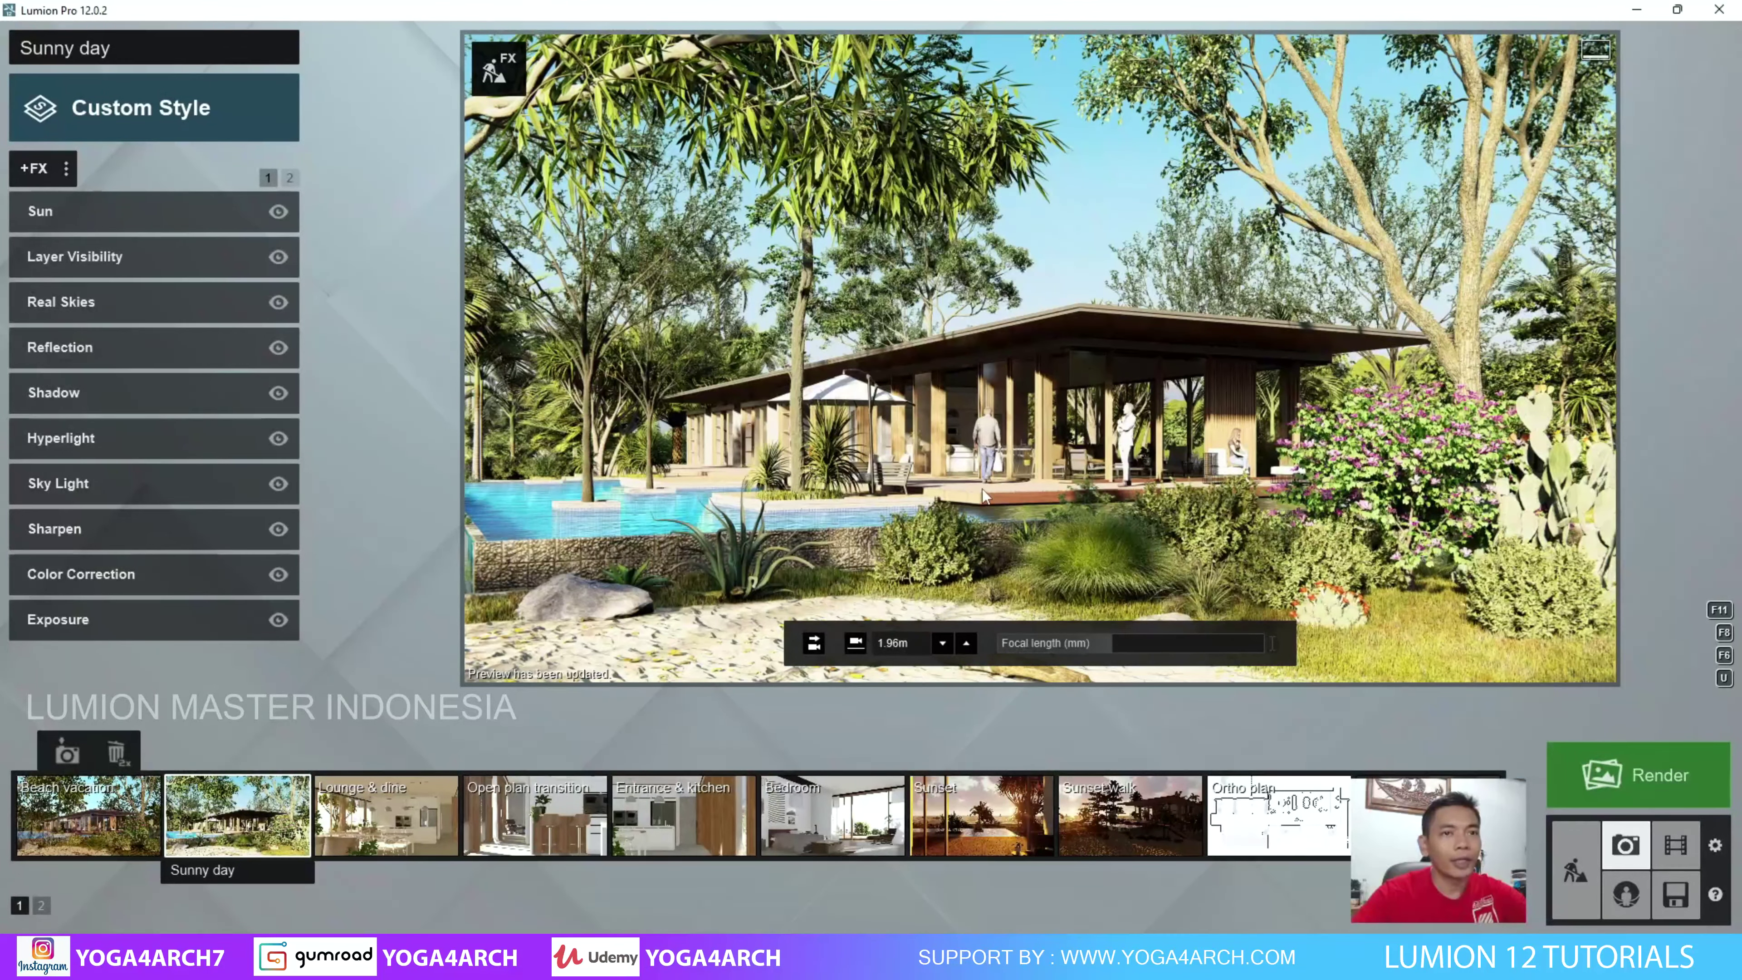
click(88, 844)
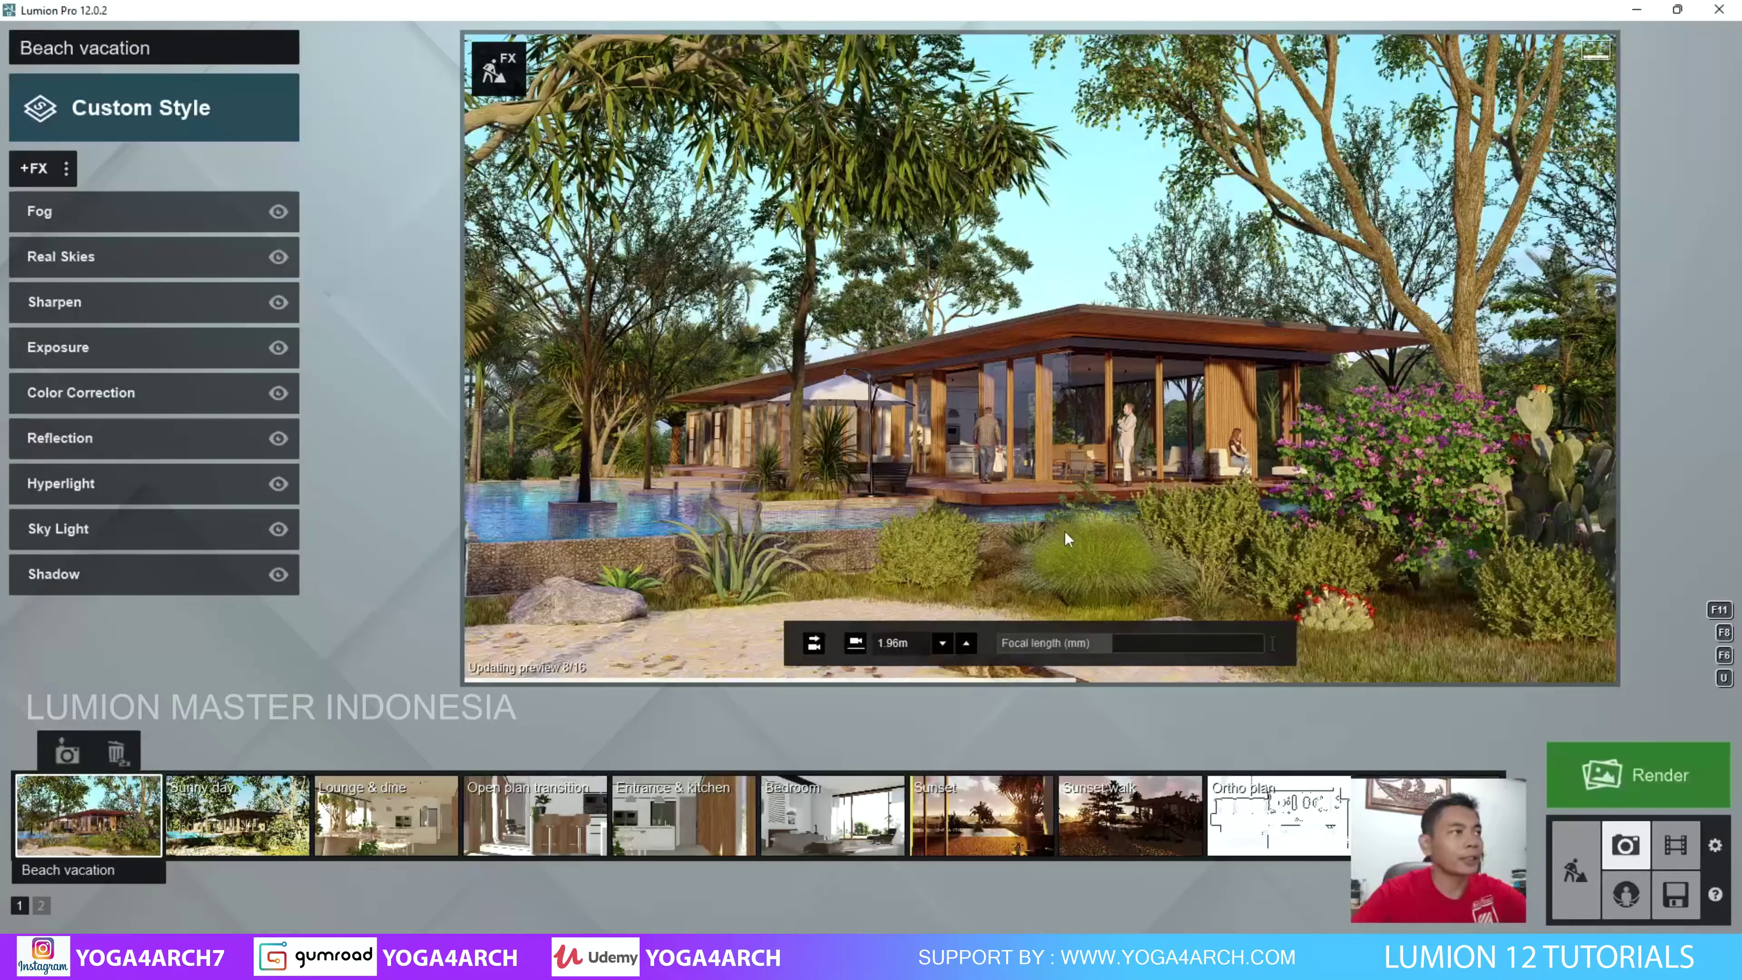
Add a 2-Point Perspective effect to Beach vacation, then open Sunny day's render options.
click(37, 168)
click(944, 333)
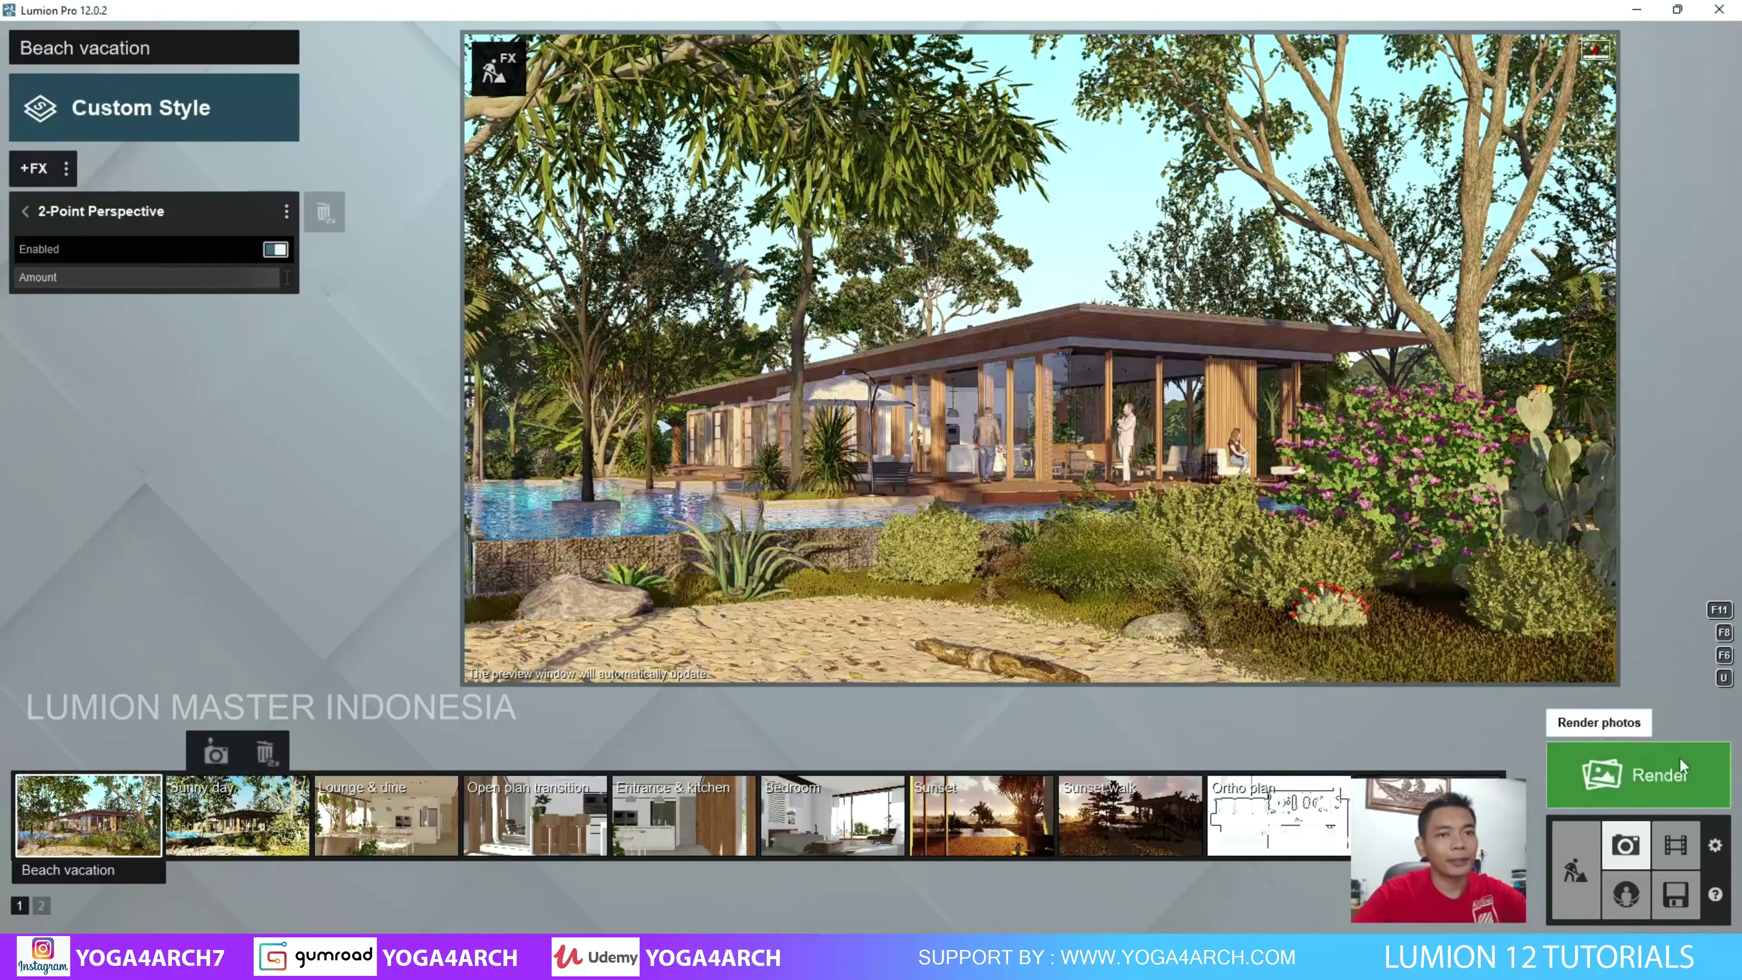
click(194, 818)
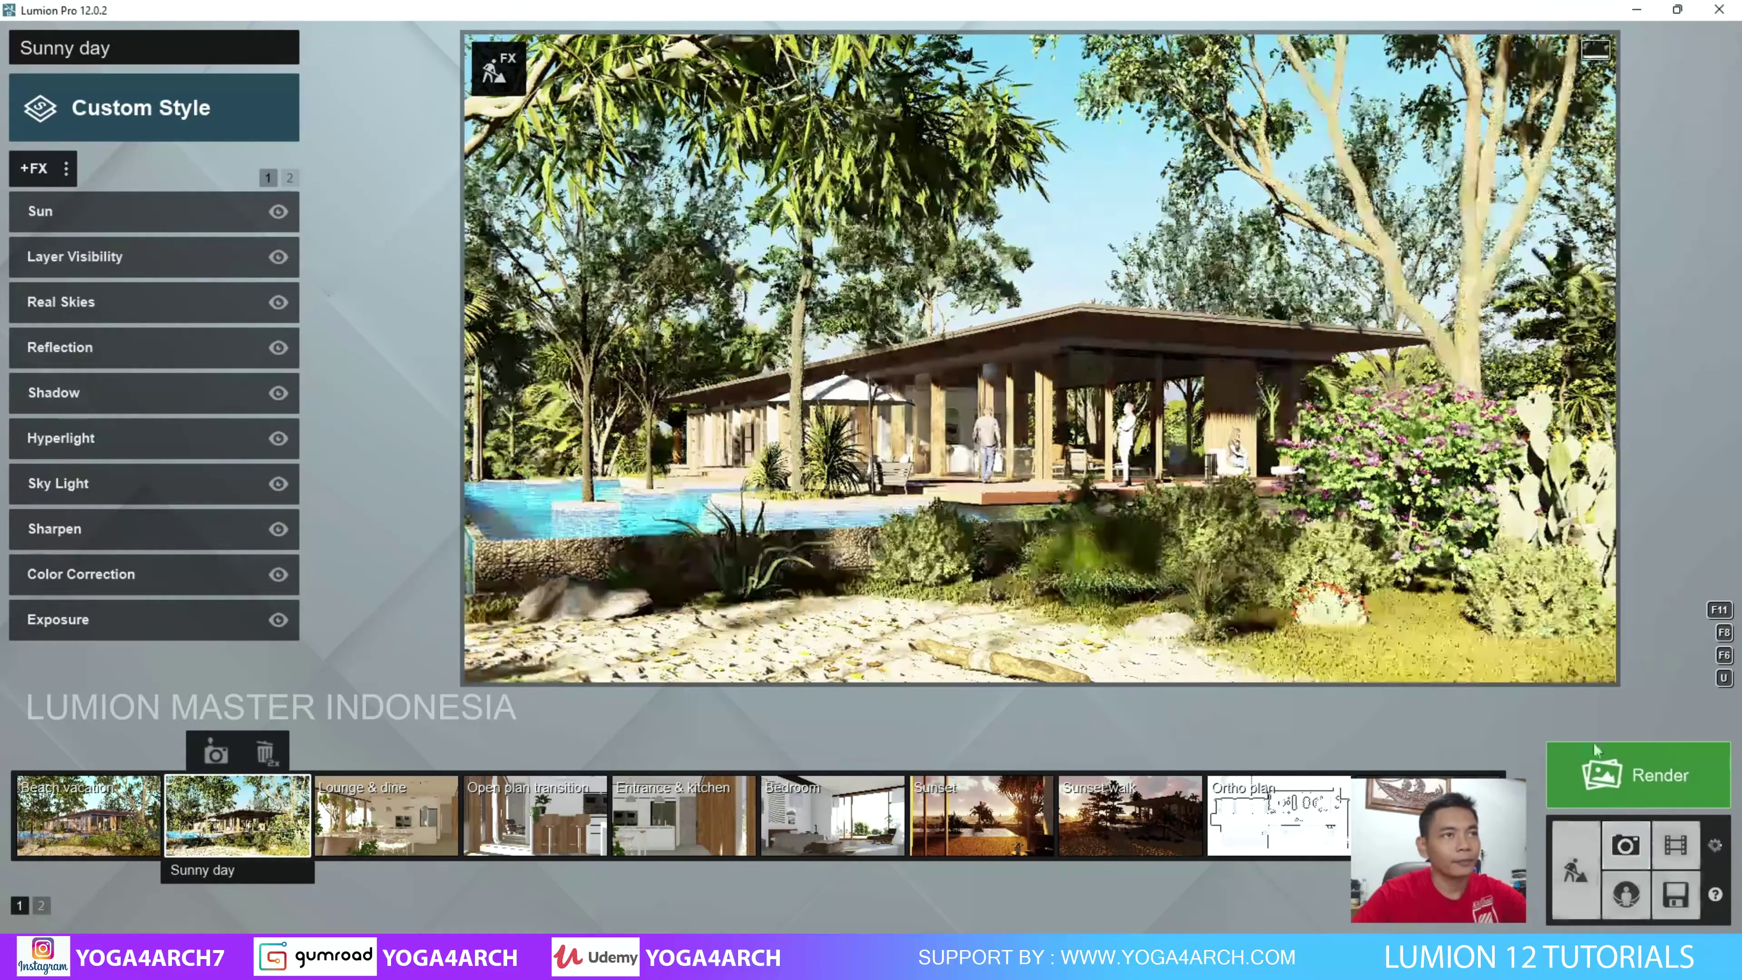
click(1677, 768)
Render the Sunny day shot at Print 3840x2160 as 'default' and dismiss the finished notice.
click(1013, 715)
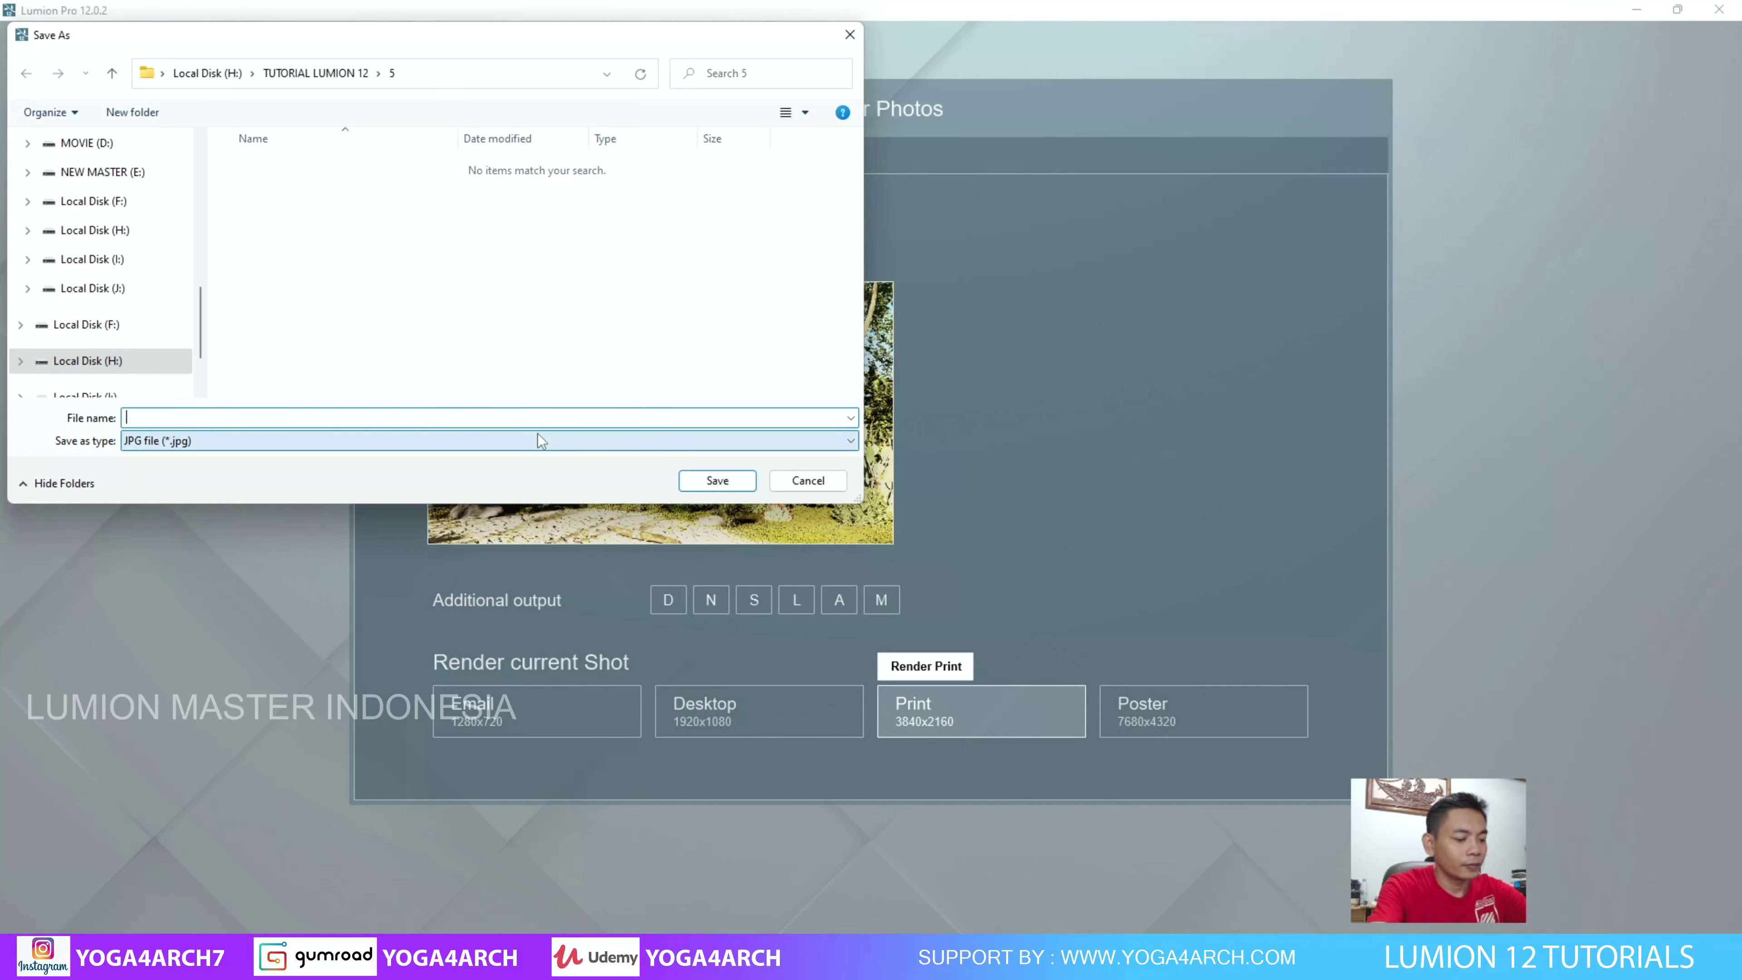
text(defaul)
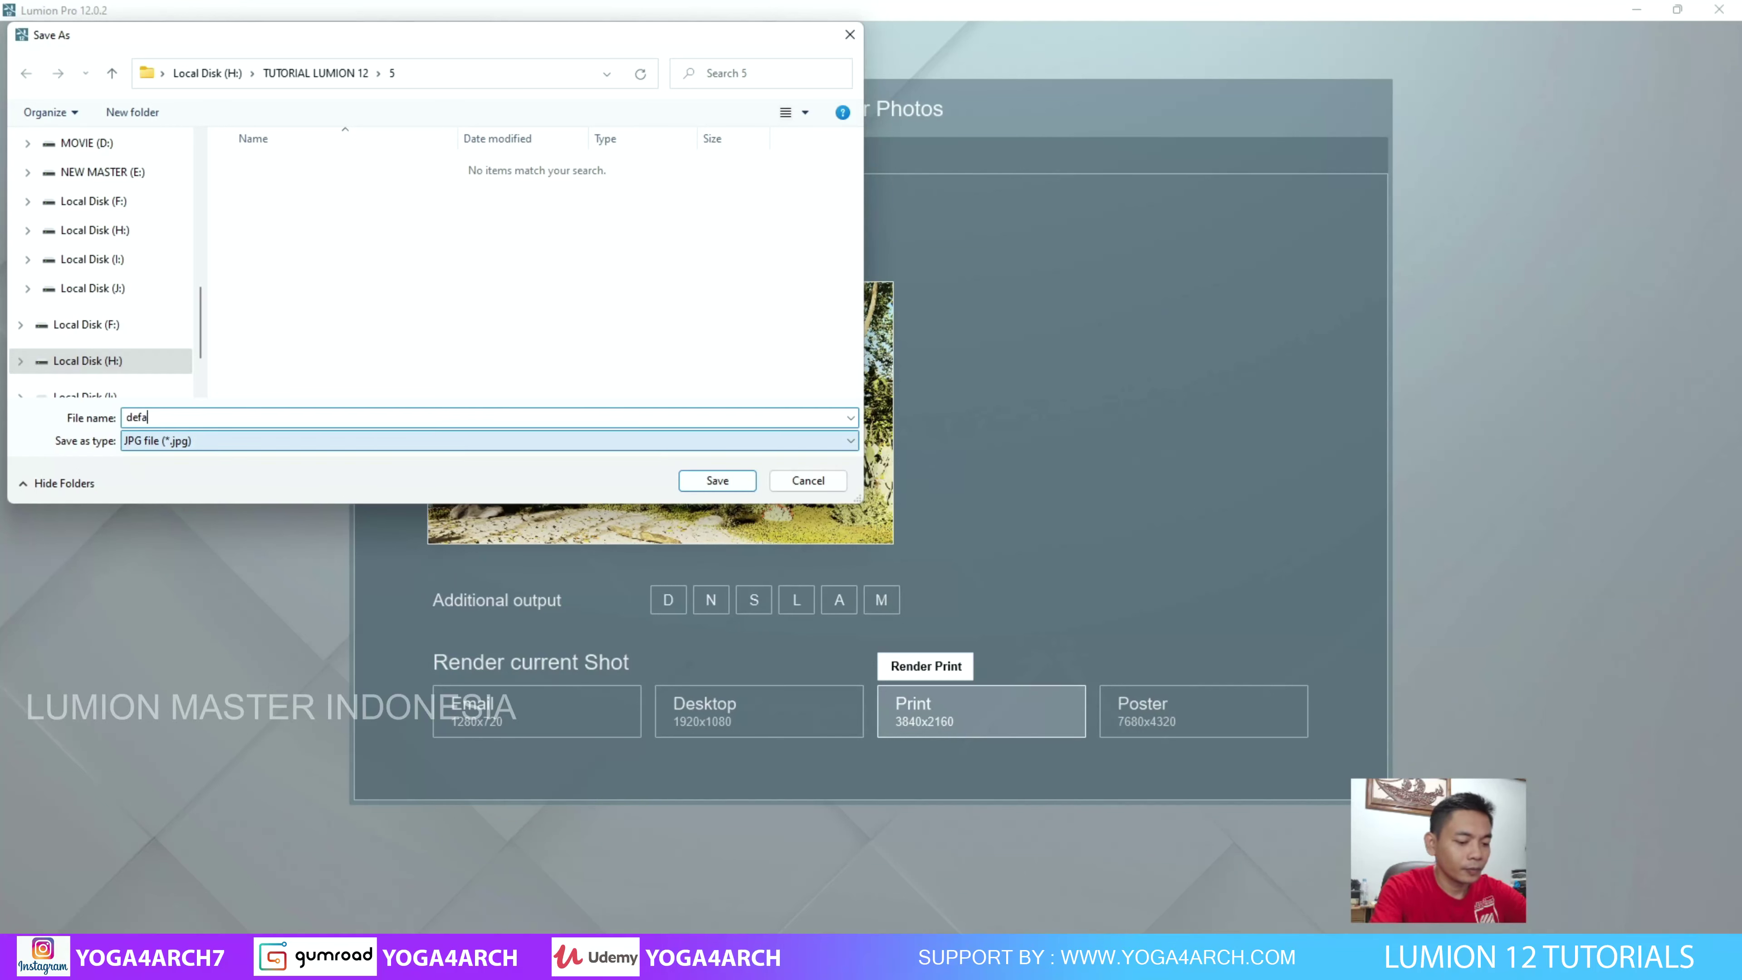
text(t)
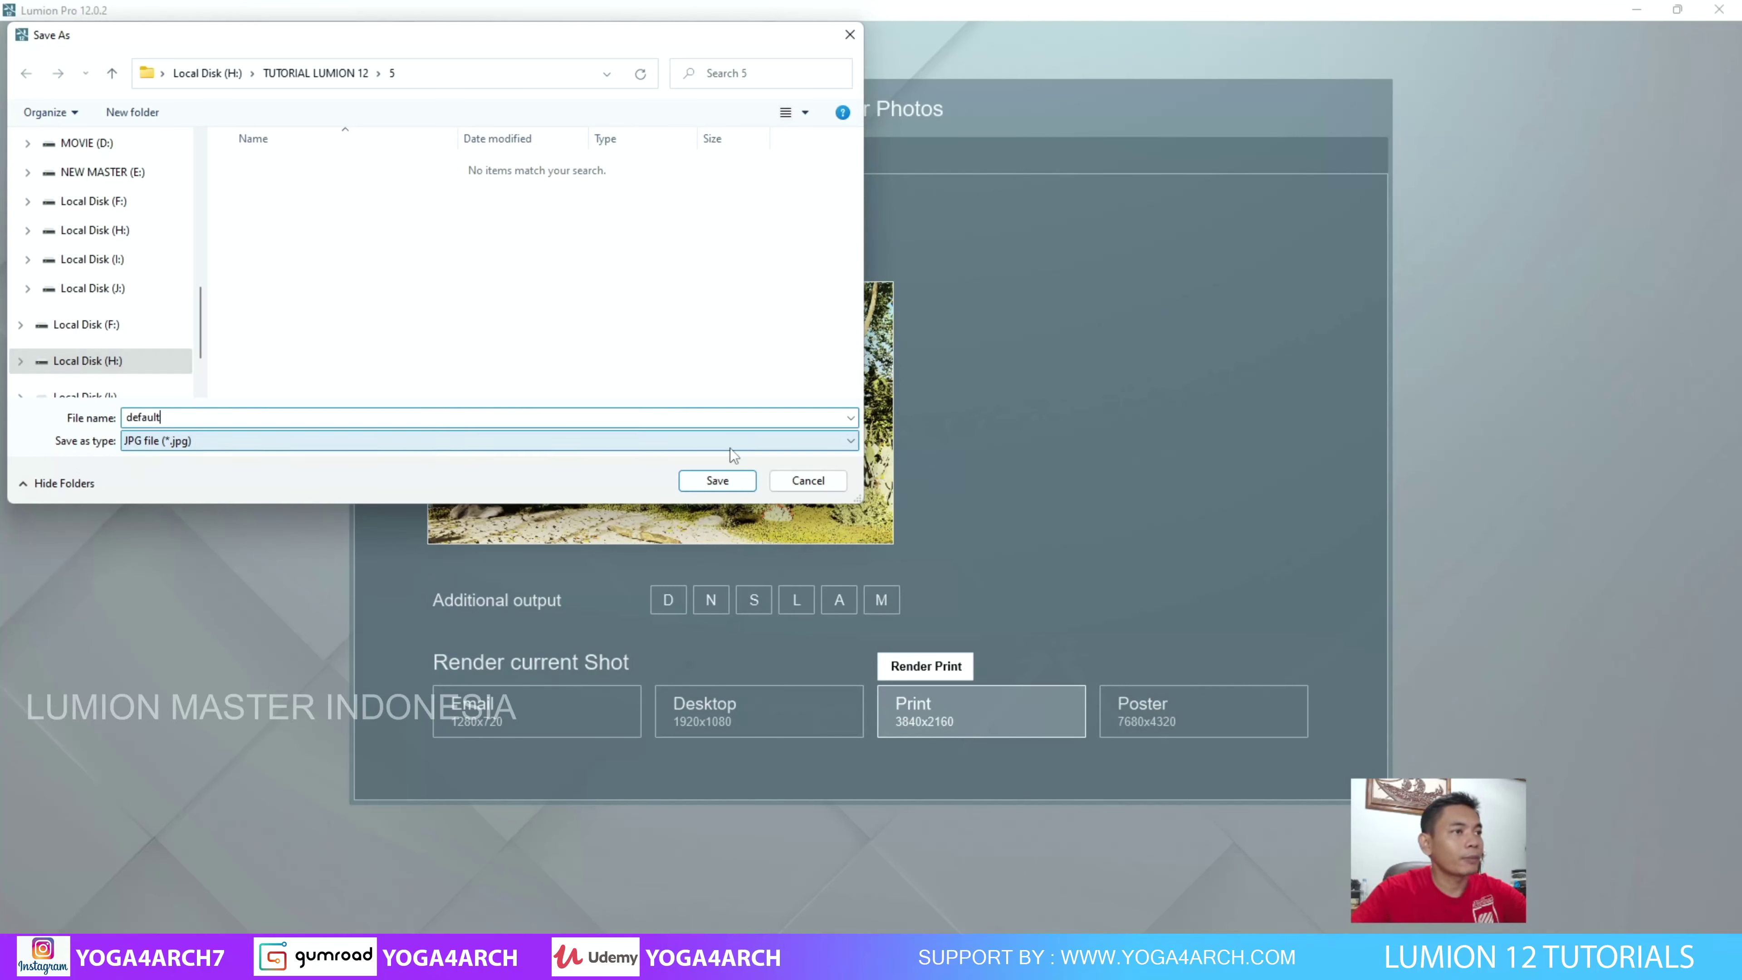
click(733, 484)
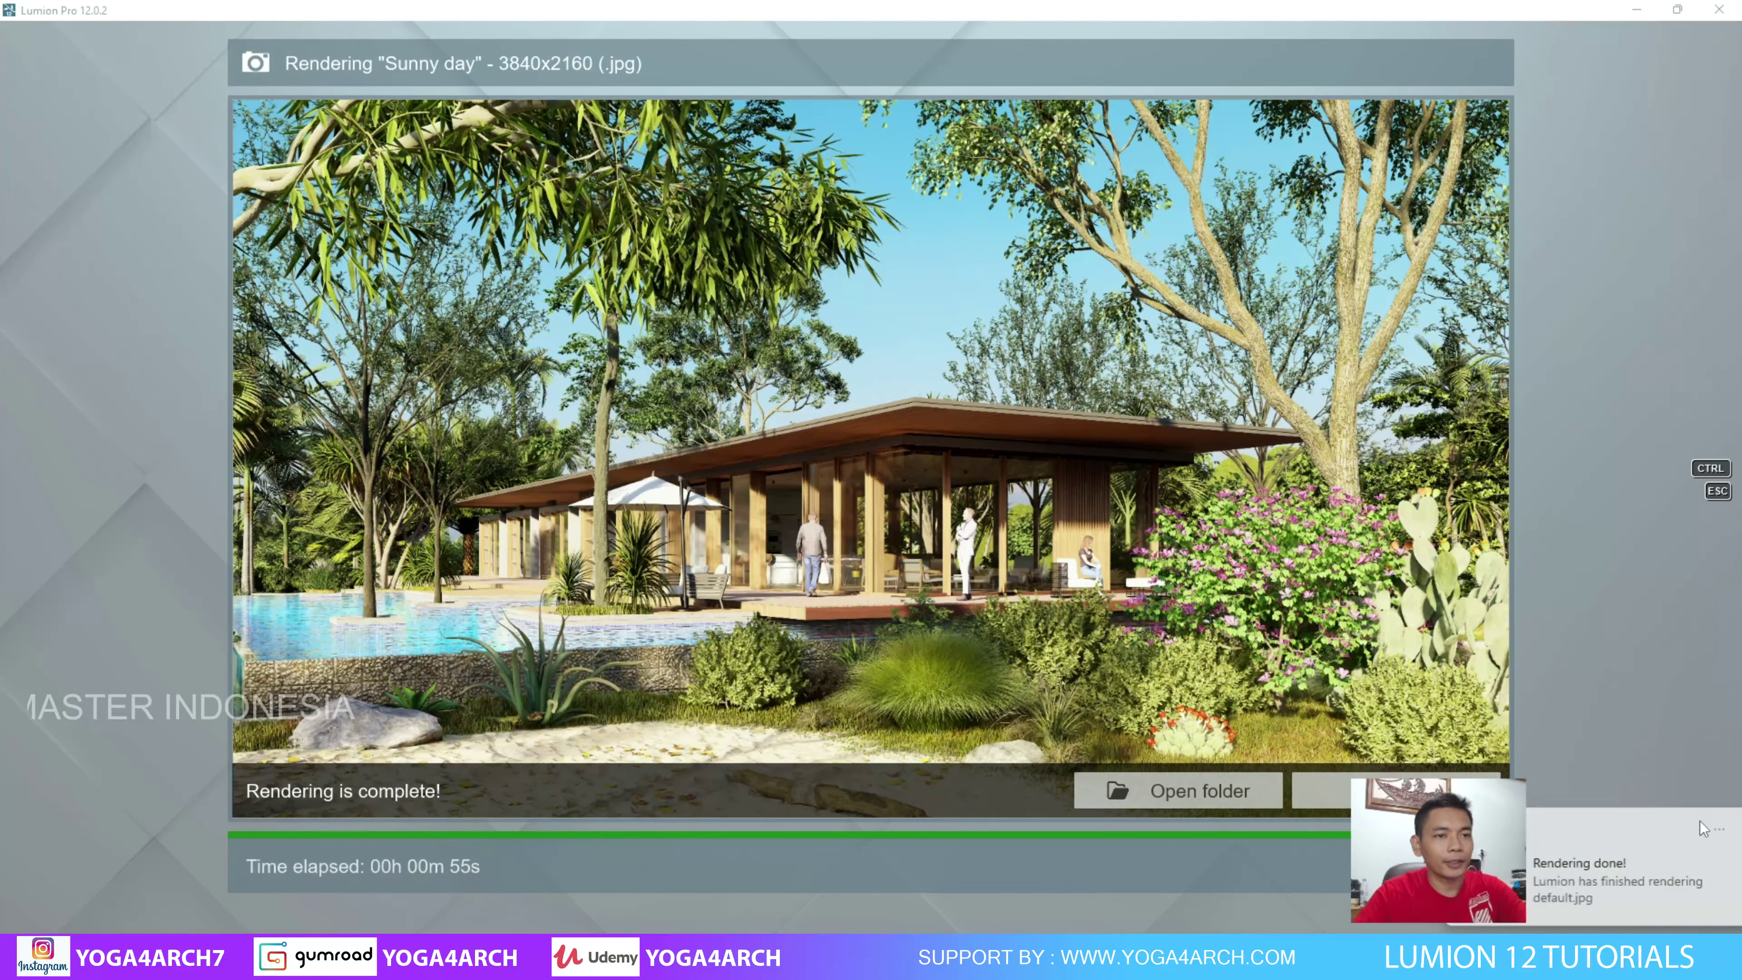
click(1703, 829)
Render the Beach vacation shot at Print 3840x2160, naming the file 'Image'.
click(1485, 783)
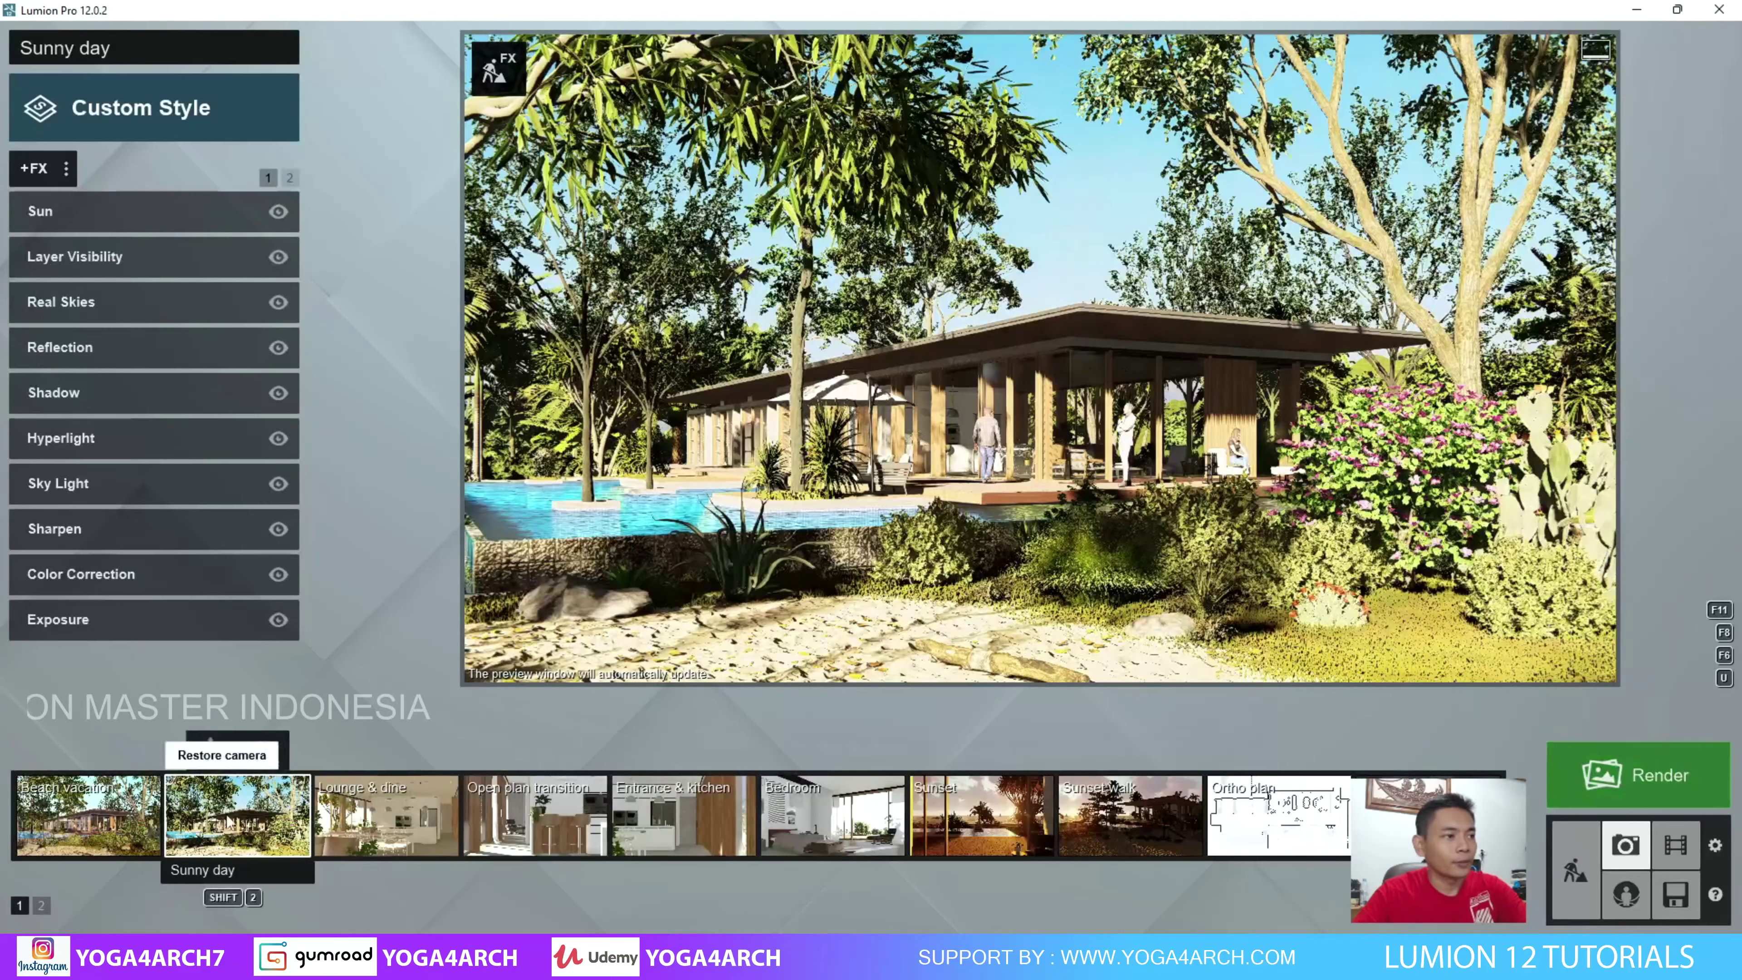
click(47, 819)
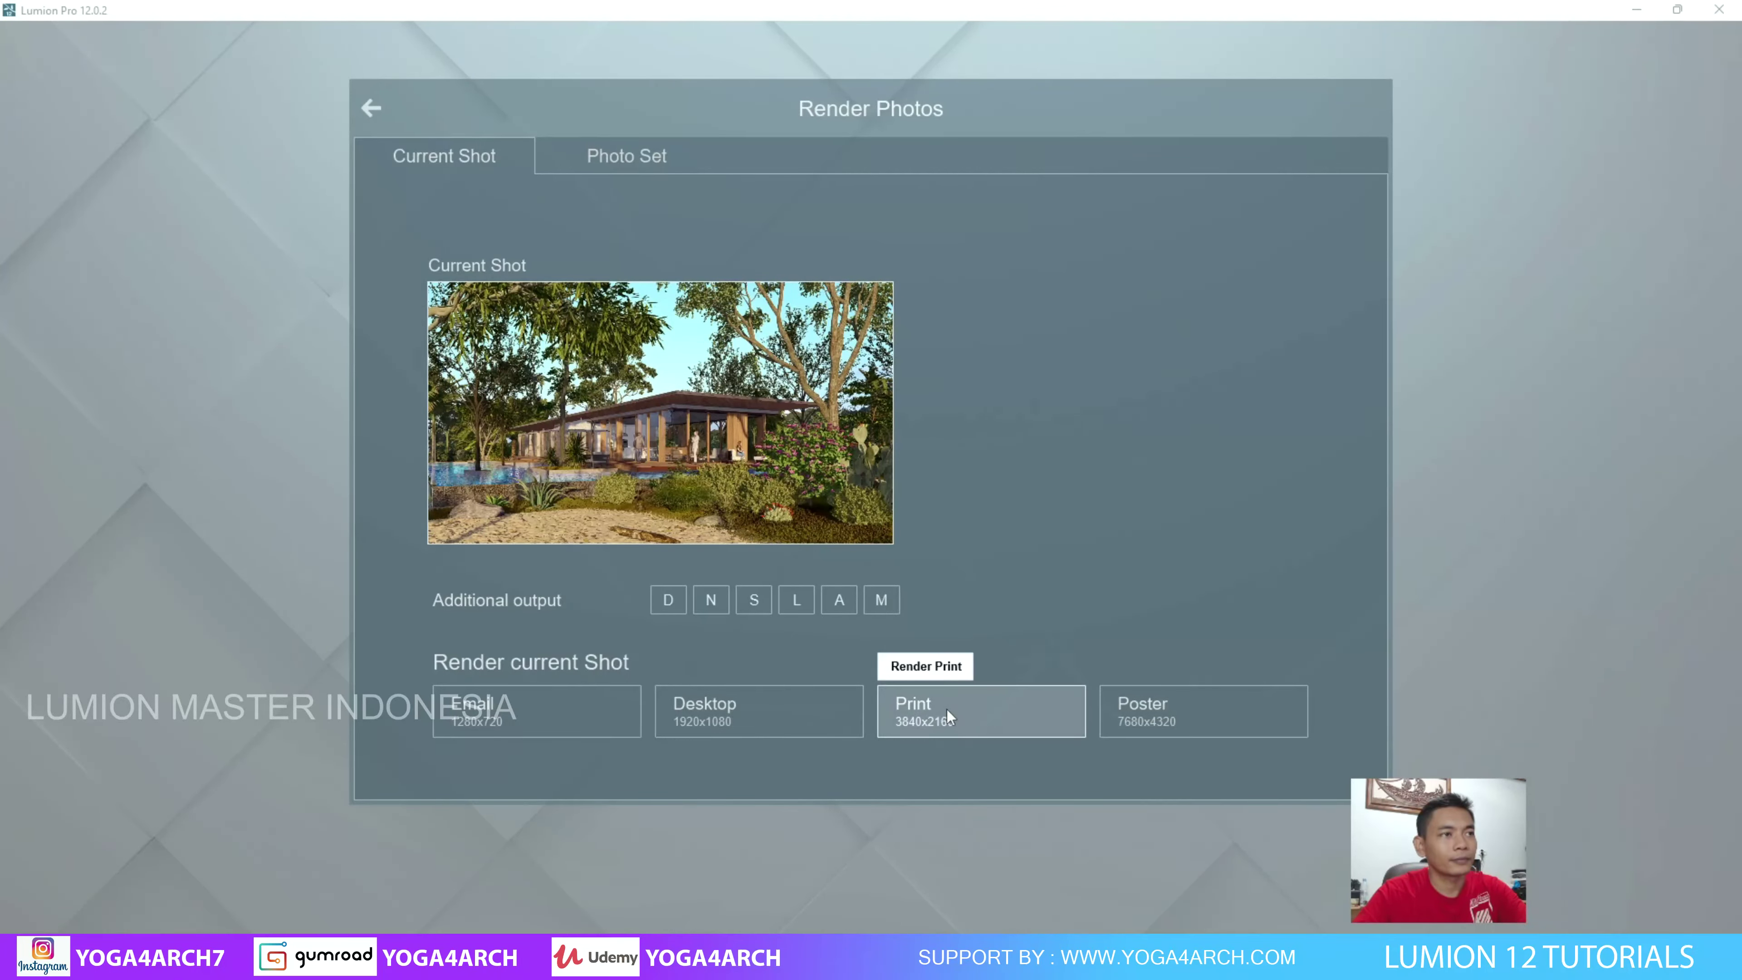
click(947, 709)
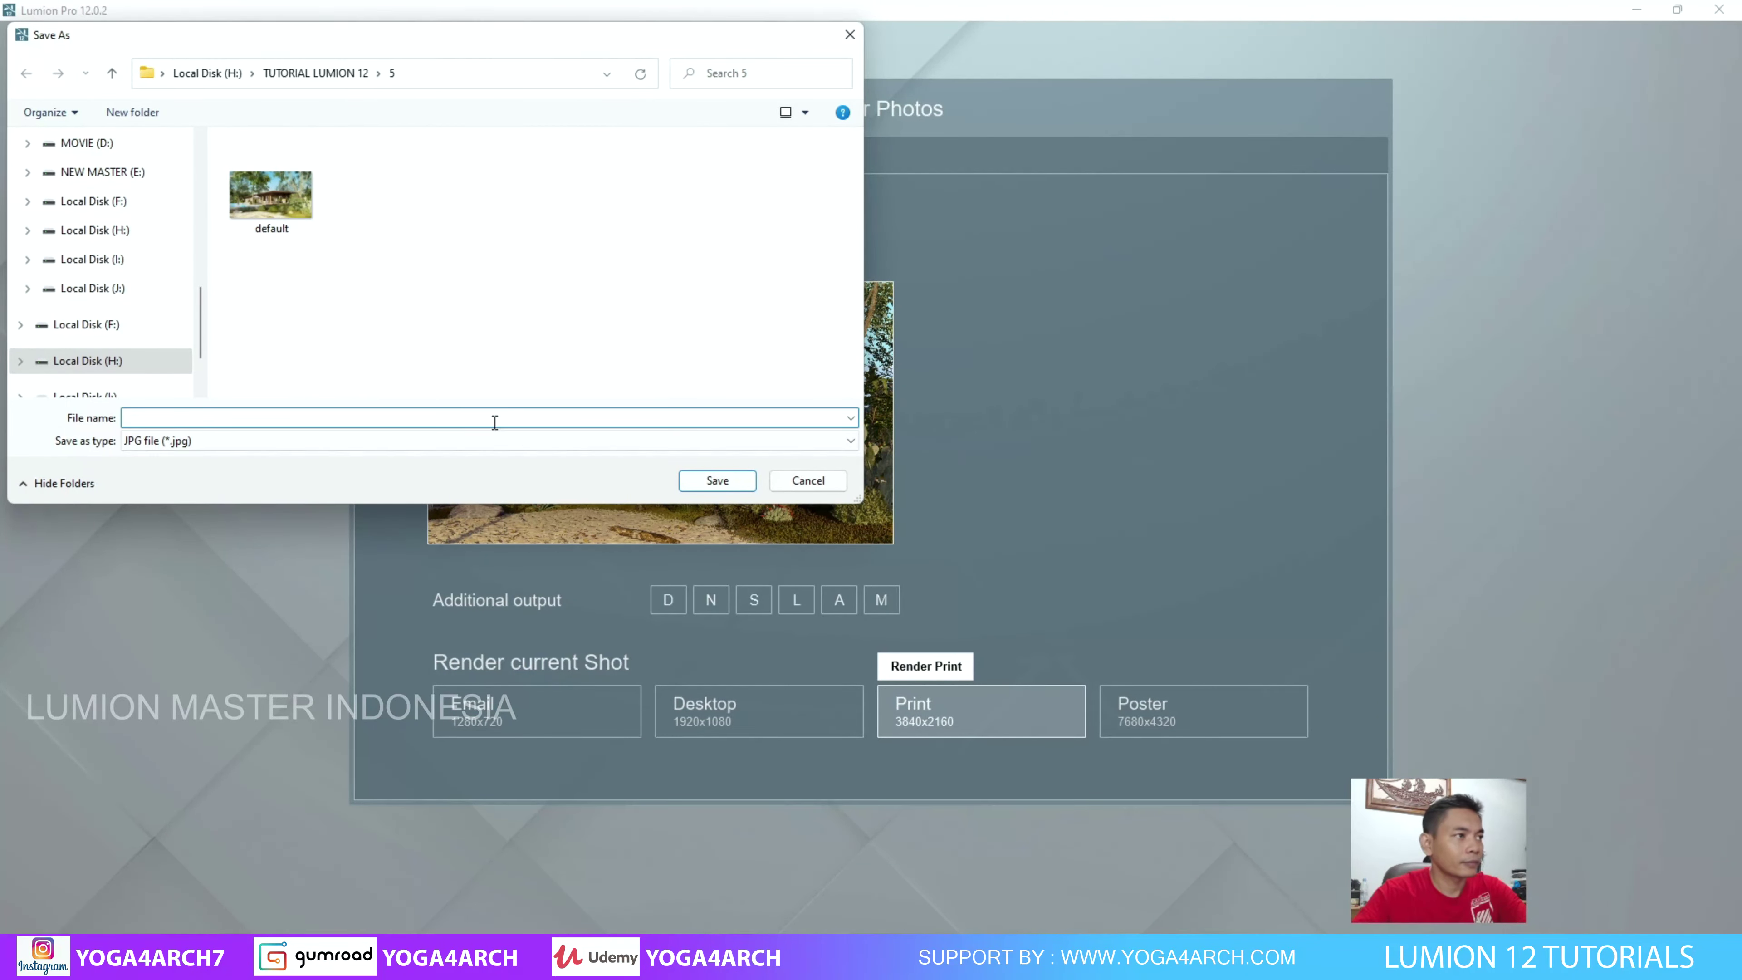
text(Image)
click(718, 480)
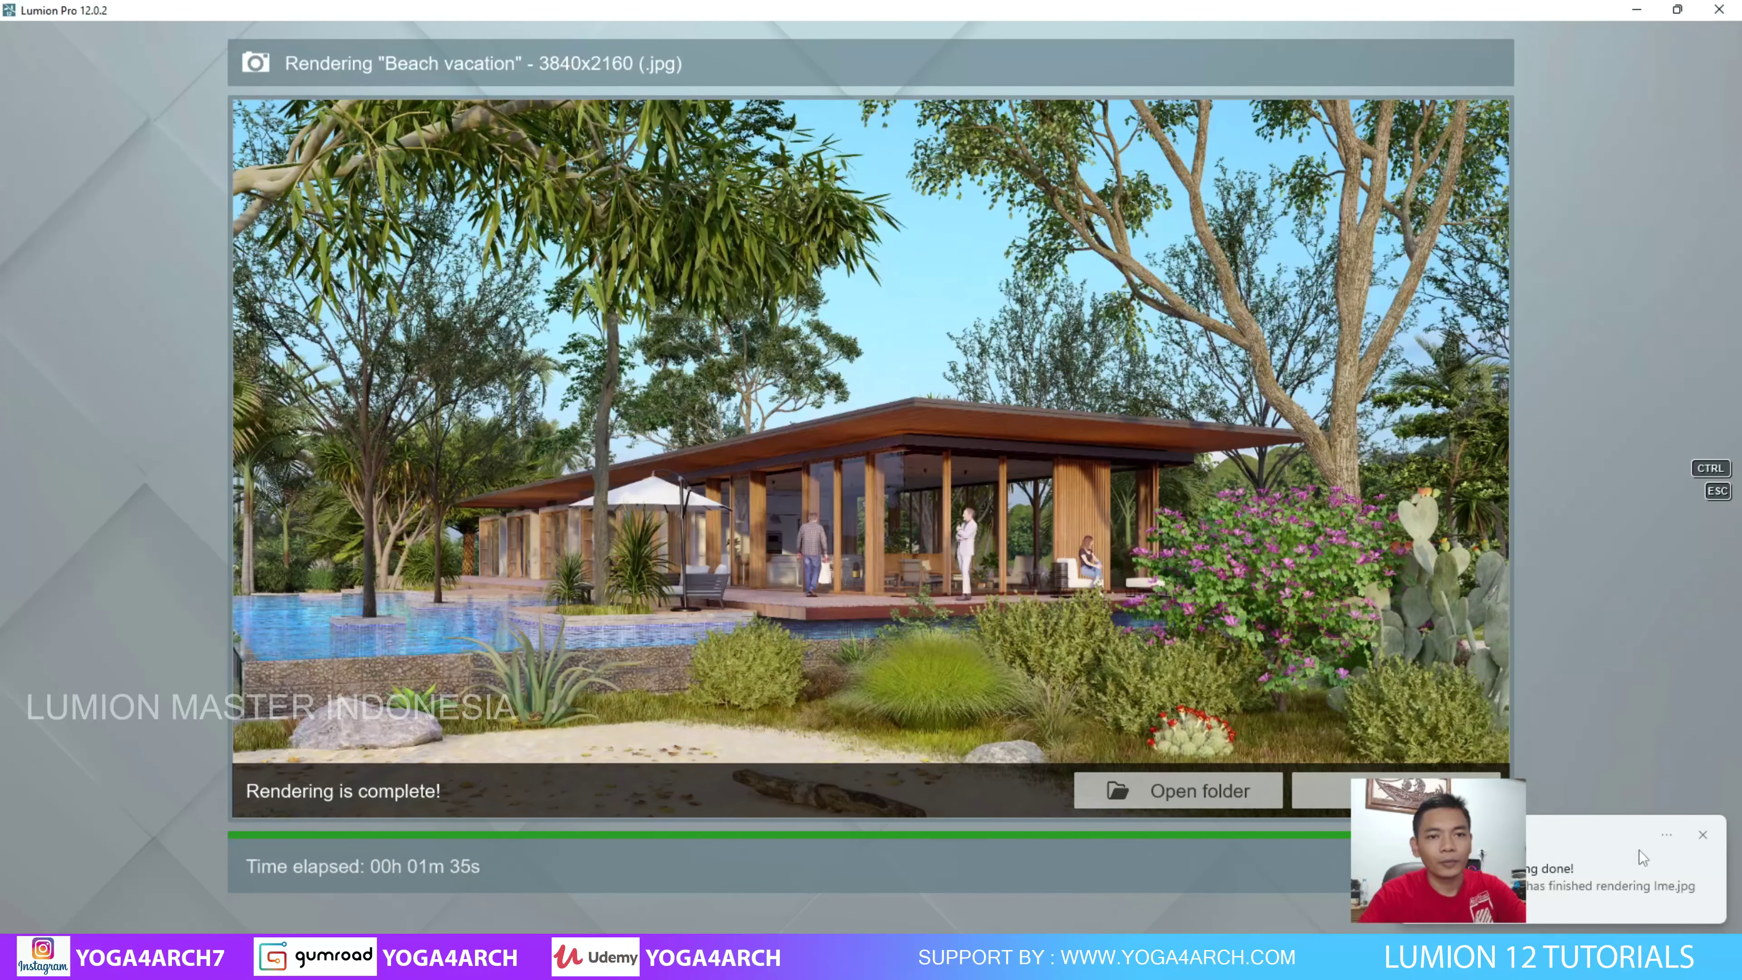
Close the completed render and open default.jpg from the output folder.
key(Escape)
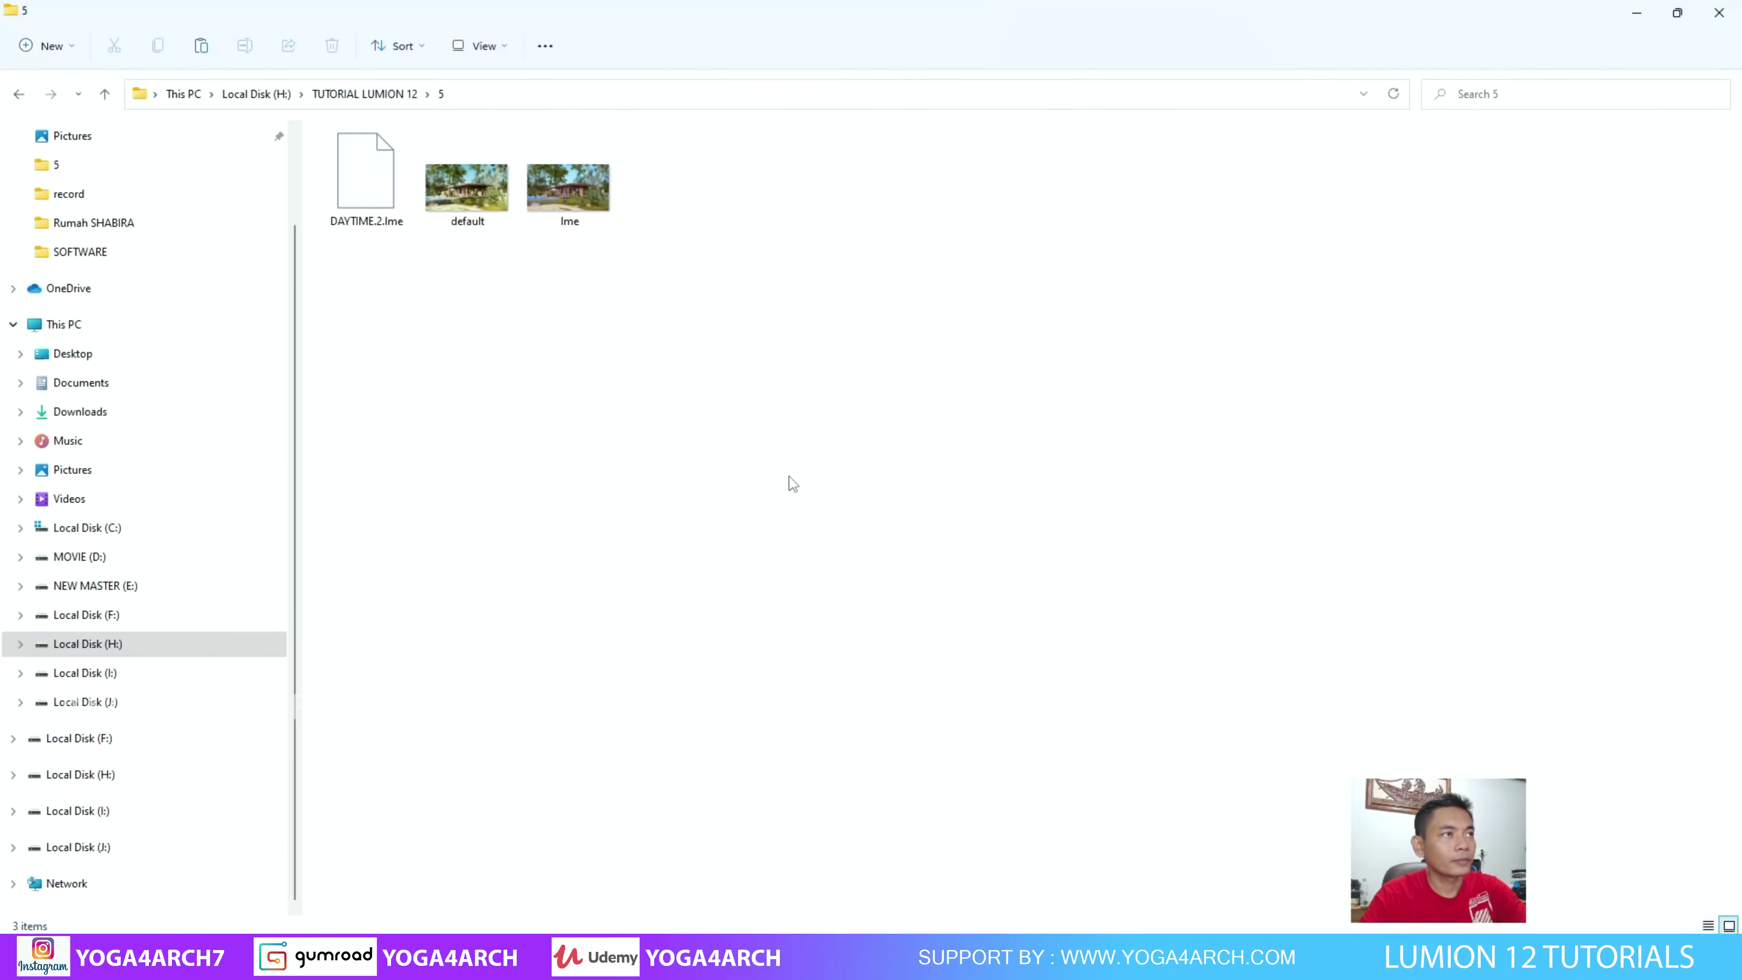
click(484, 224)
double_click(486, 228)
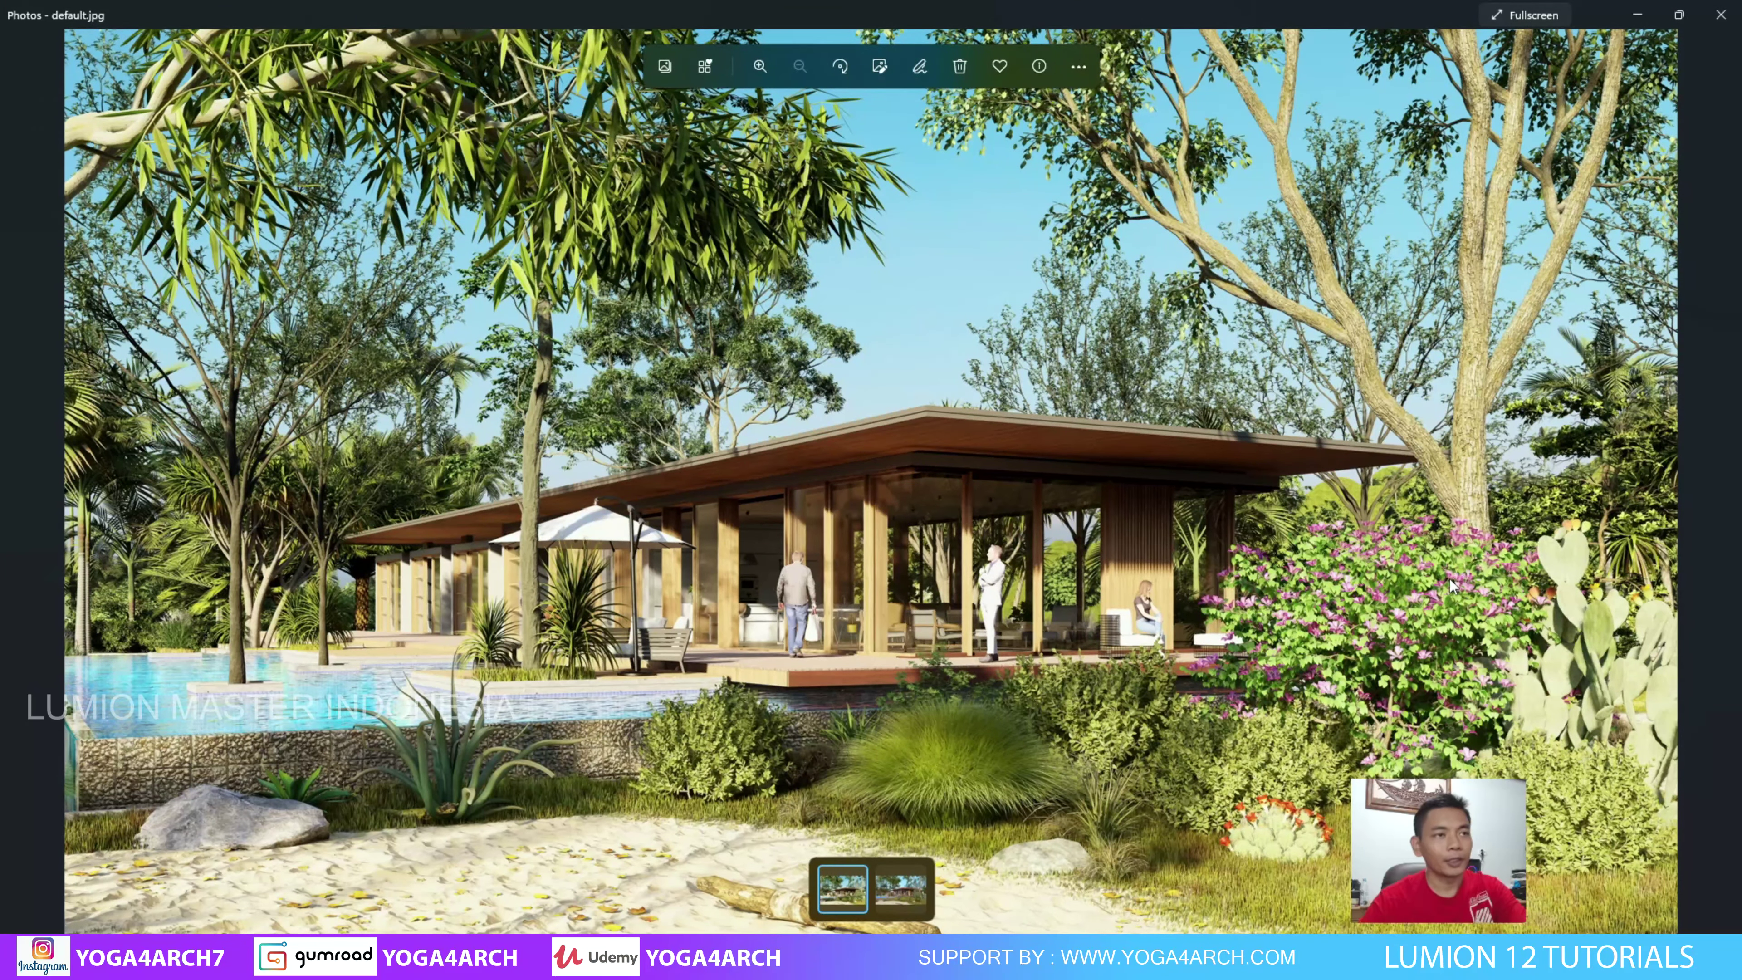
Move from default.jpg to the next render, lme.jpg, in Photos.
key(Right)
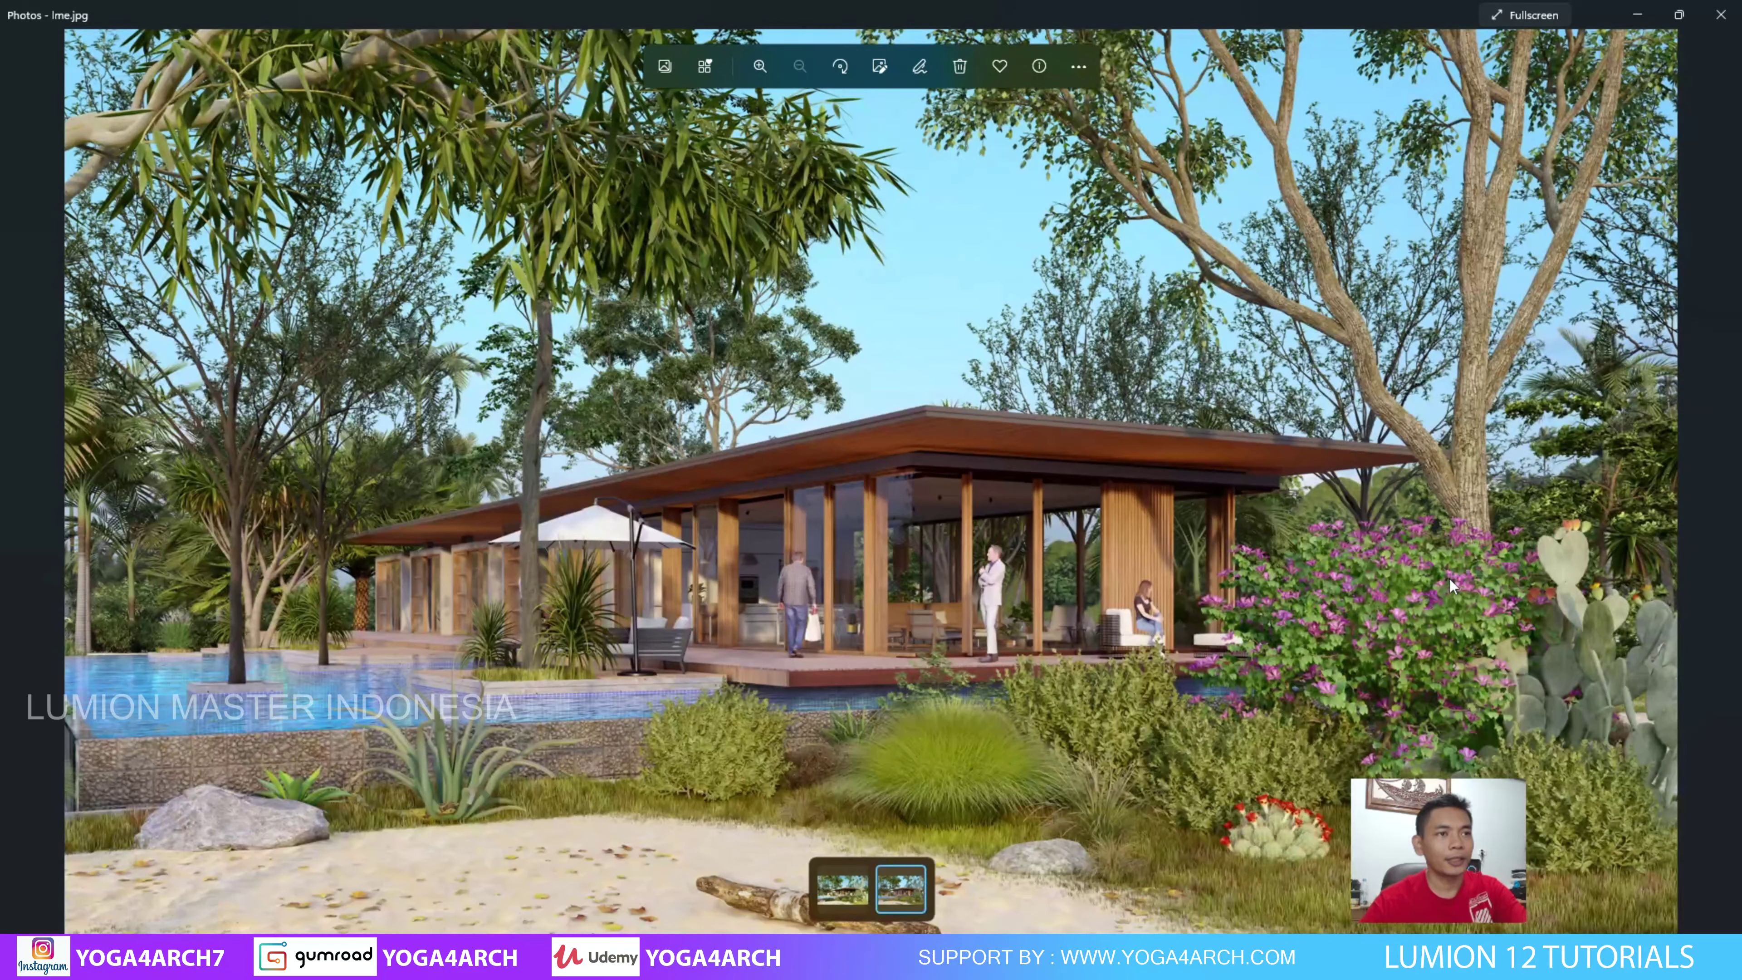